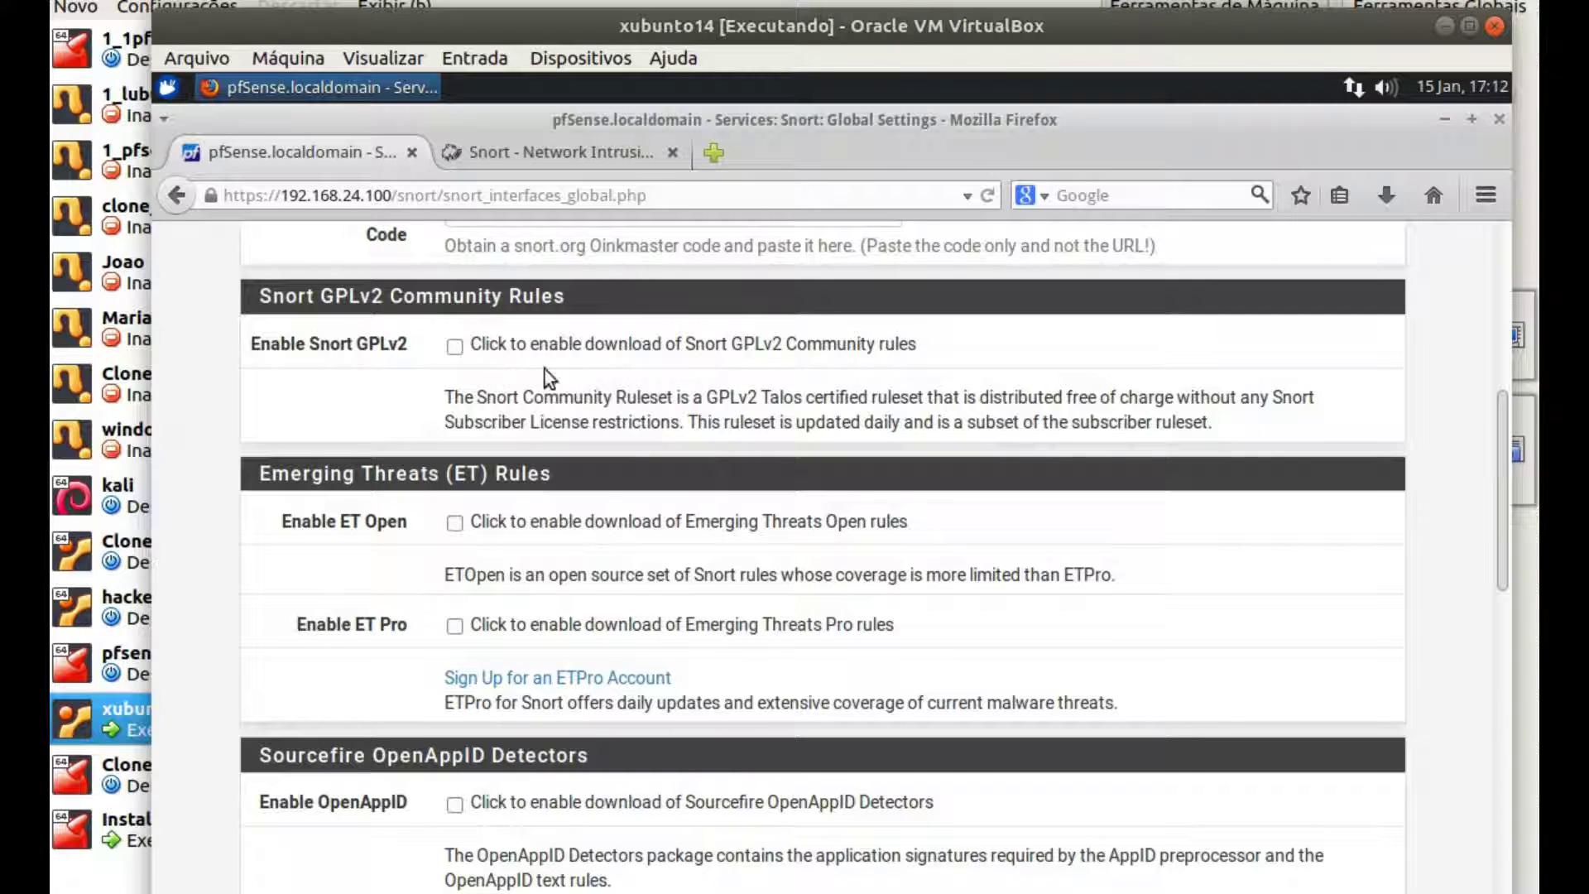
Enable downloads of the Snort GPLv2 Community, Emerging Threats Open, Sourcefire OpenAppID Detectors and AppID Open Text rules
click(454, 346)
click(455, 523)
scroll(362, 579, down, 3)
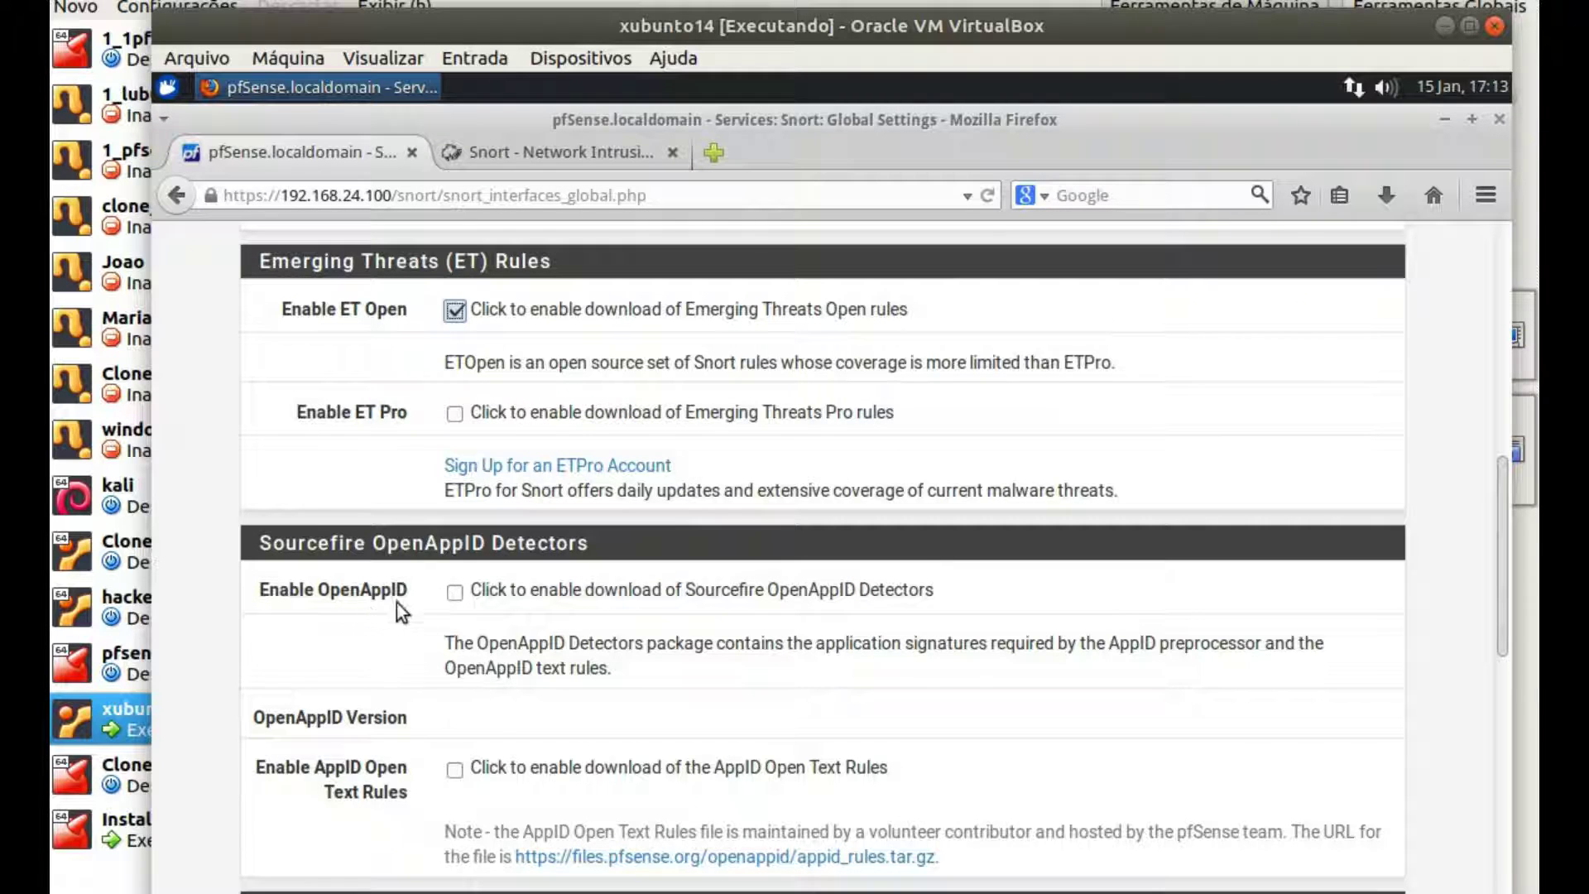
click(454, 591)
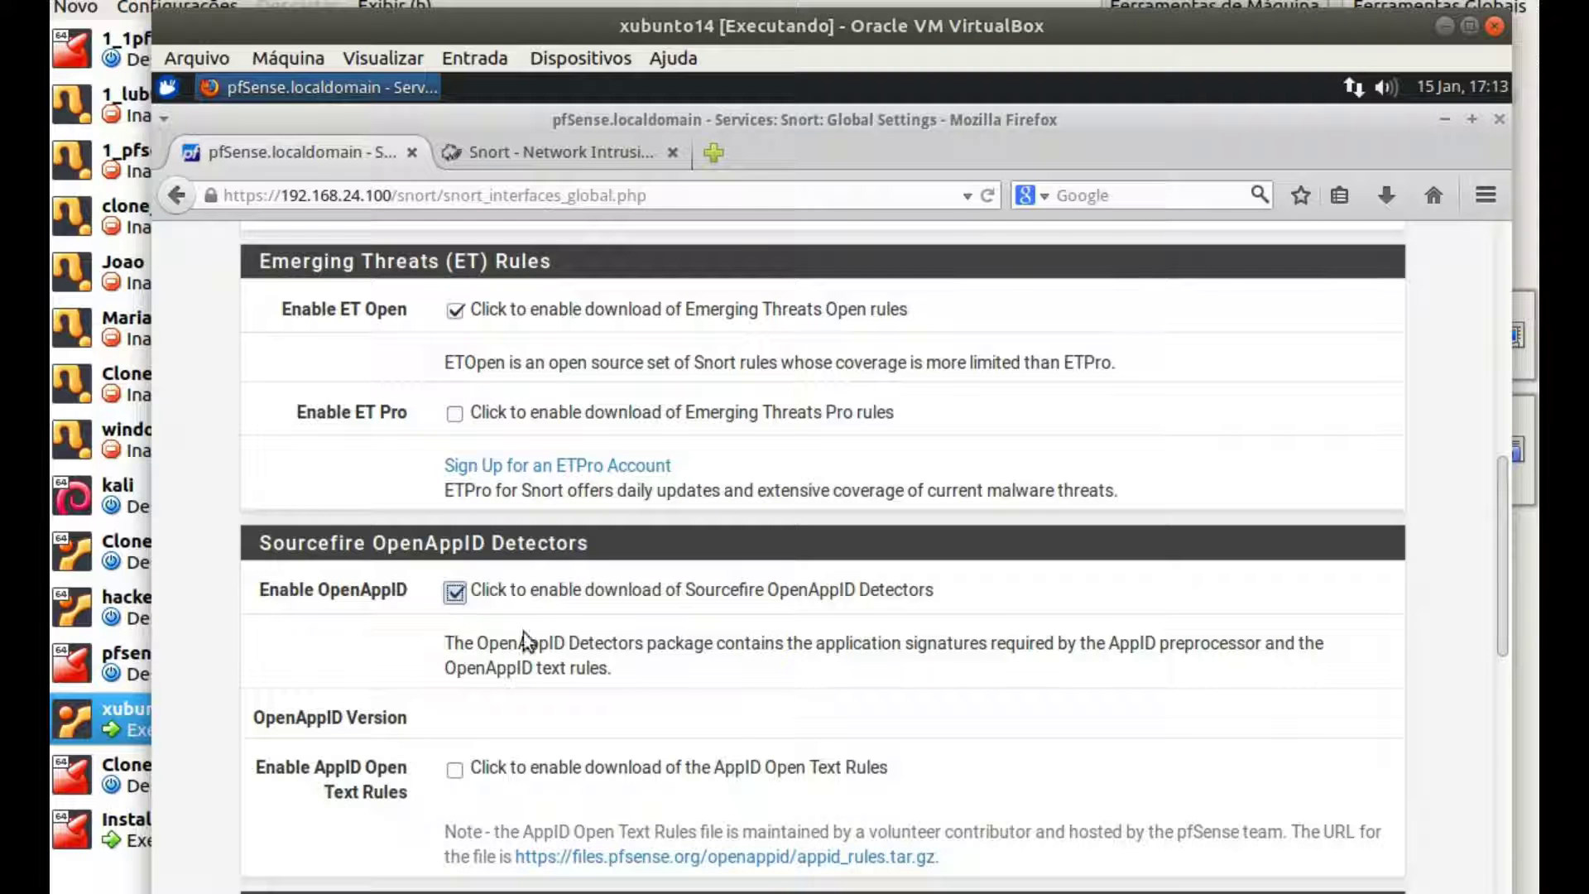
scroll(819, 735, down, 3)
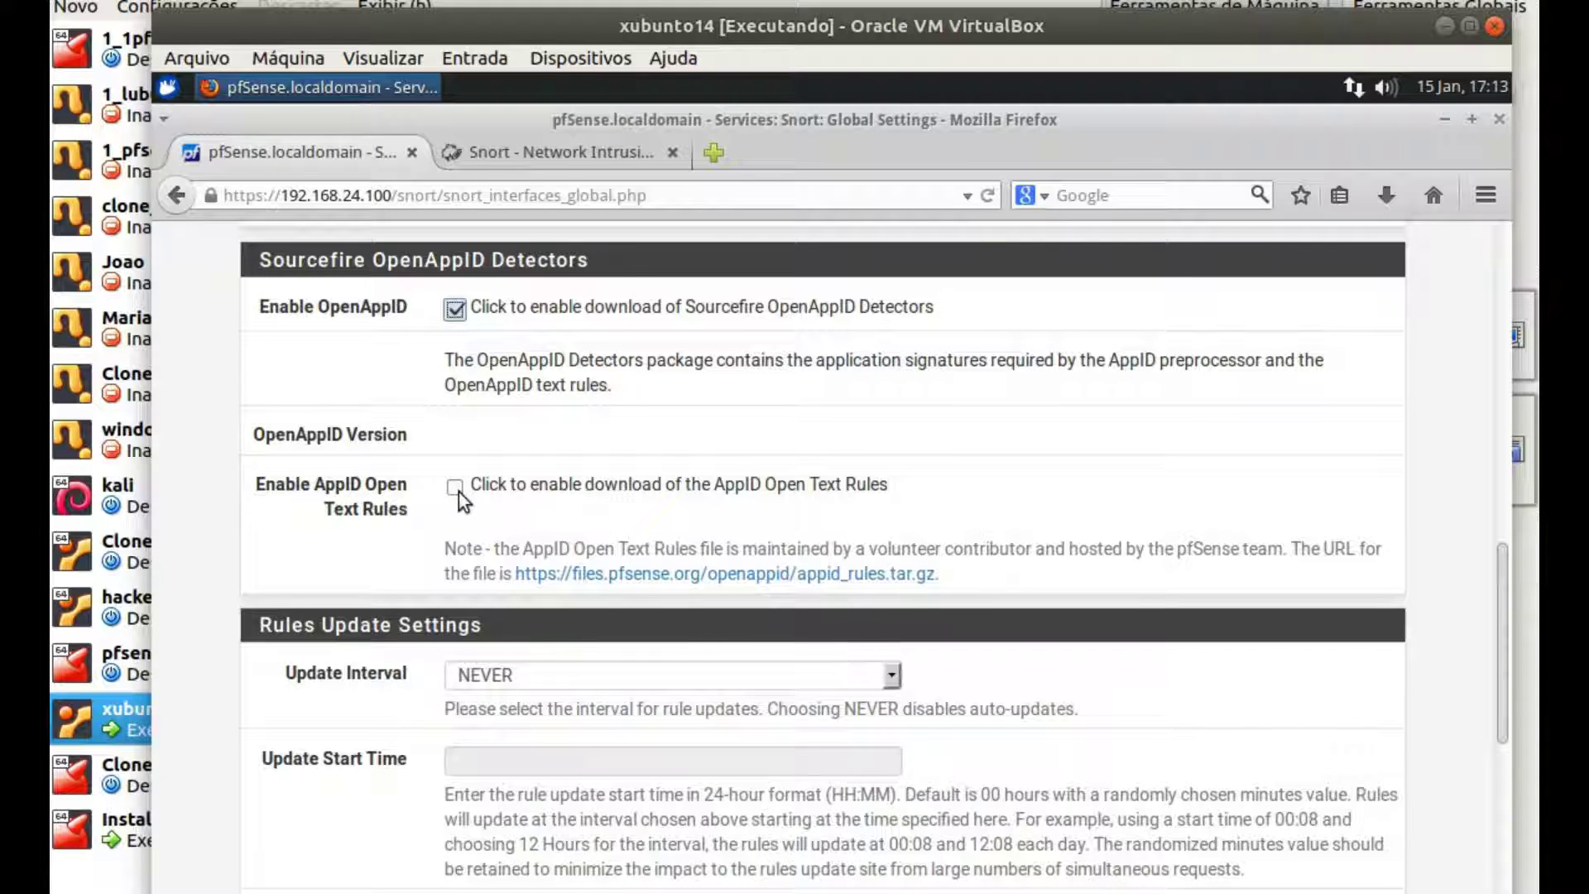
click(455, 488)
Set the rules Update Interval to 1 DAY
scroll(387, 594, down, 3)
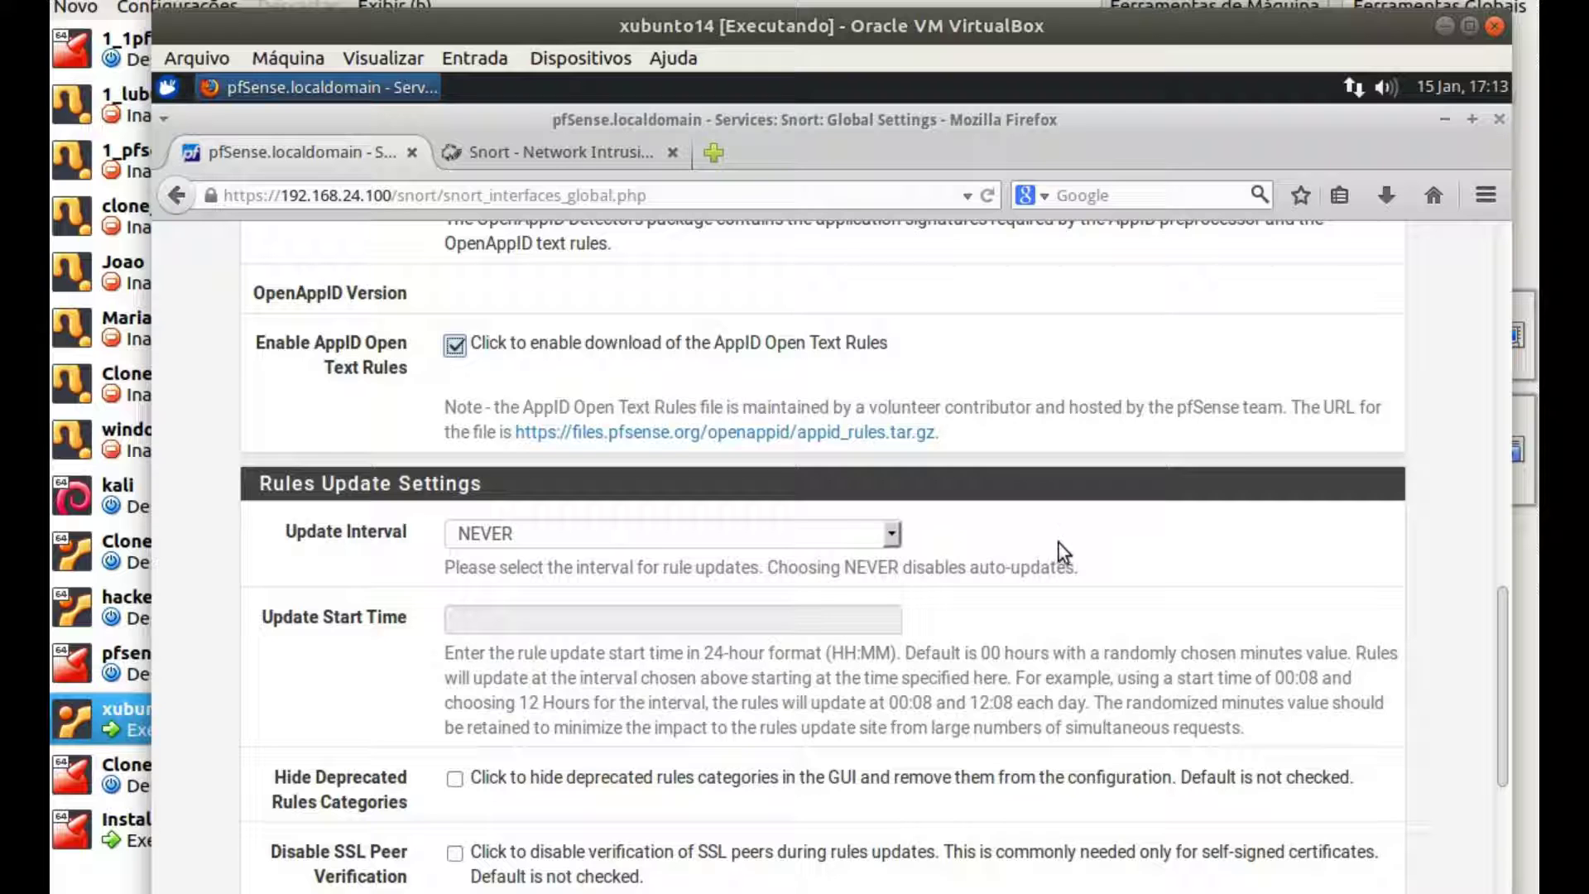
scroll(1059, 546, down, 3)
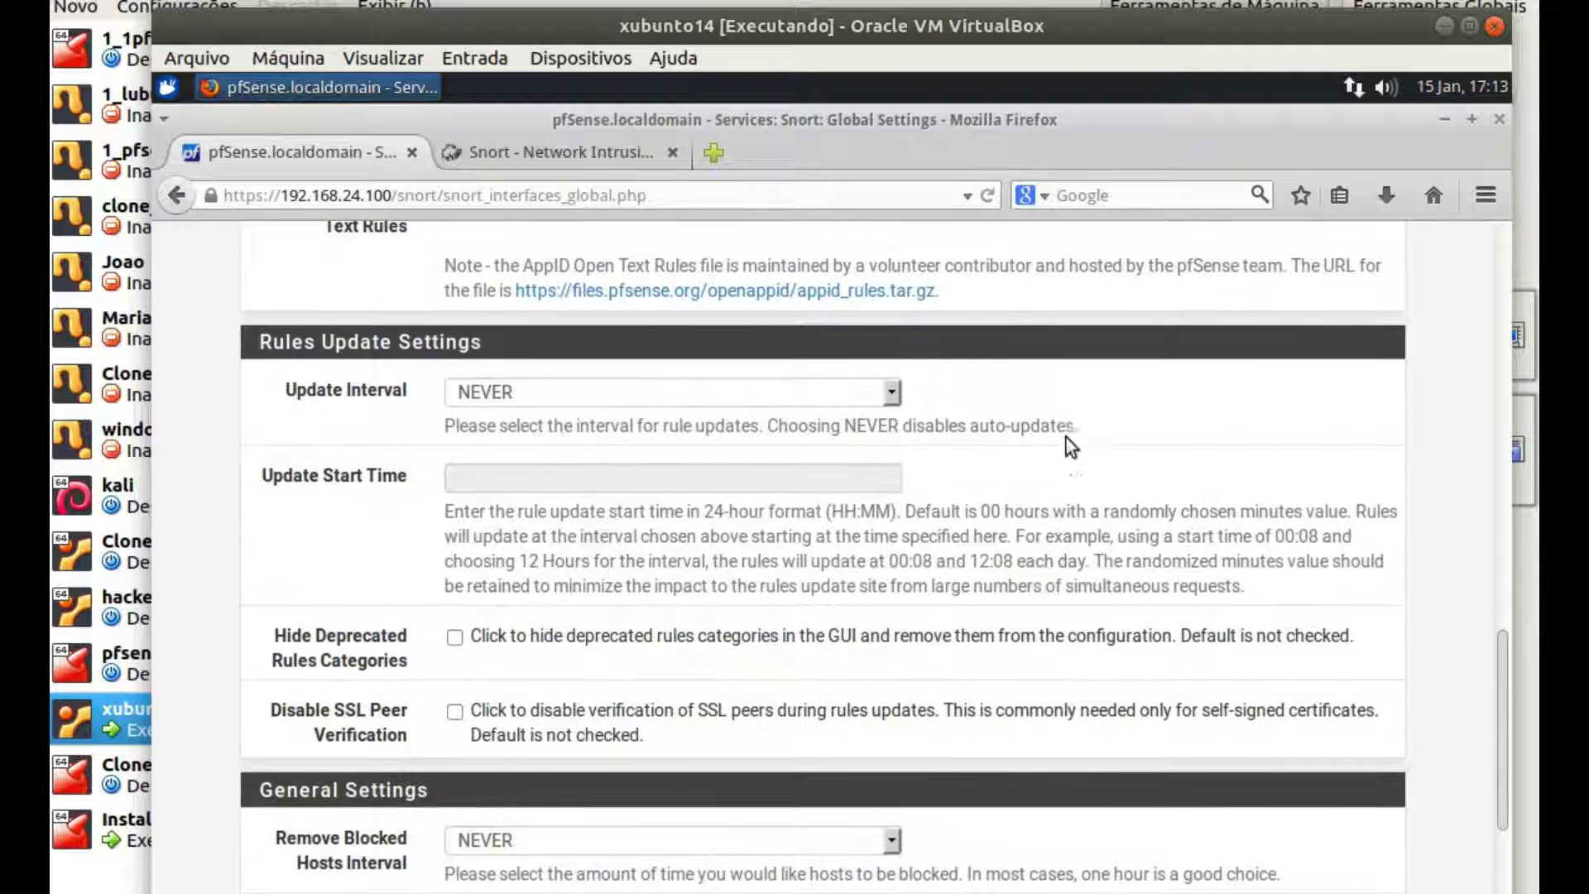
scroll(1065, 444, up, 6)
scroll(1131, 490, up, 6)
scroll(1130, 490, down, 14)
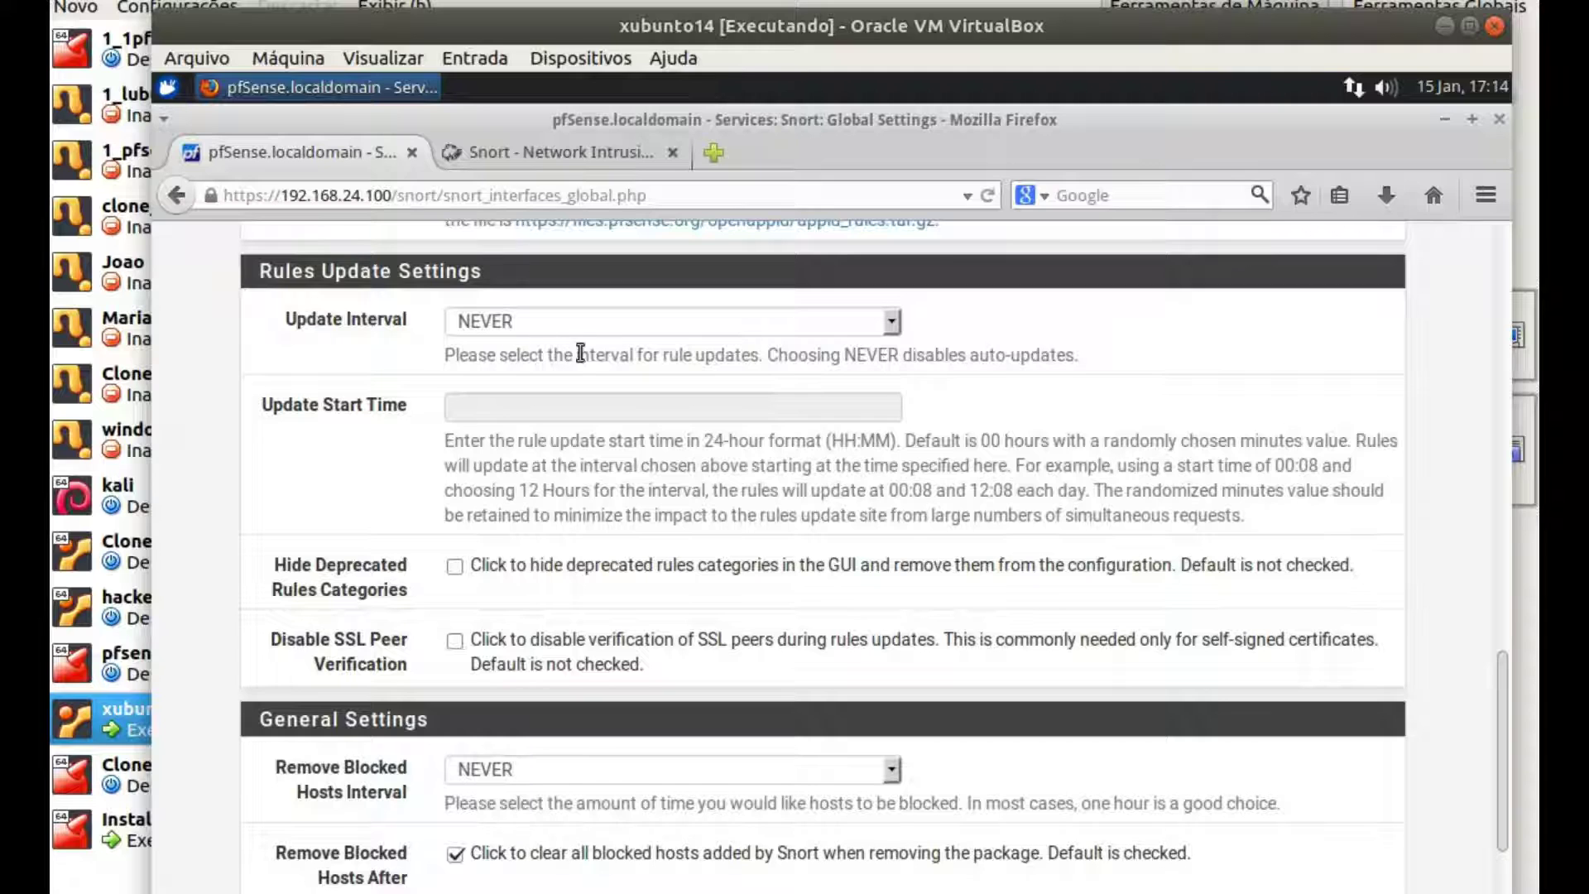
click(891, 322)
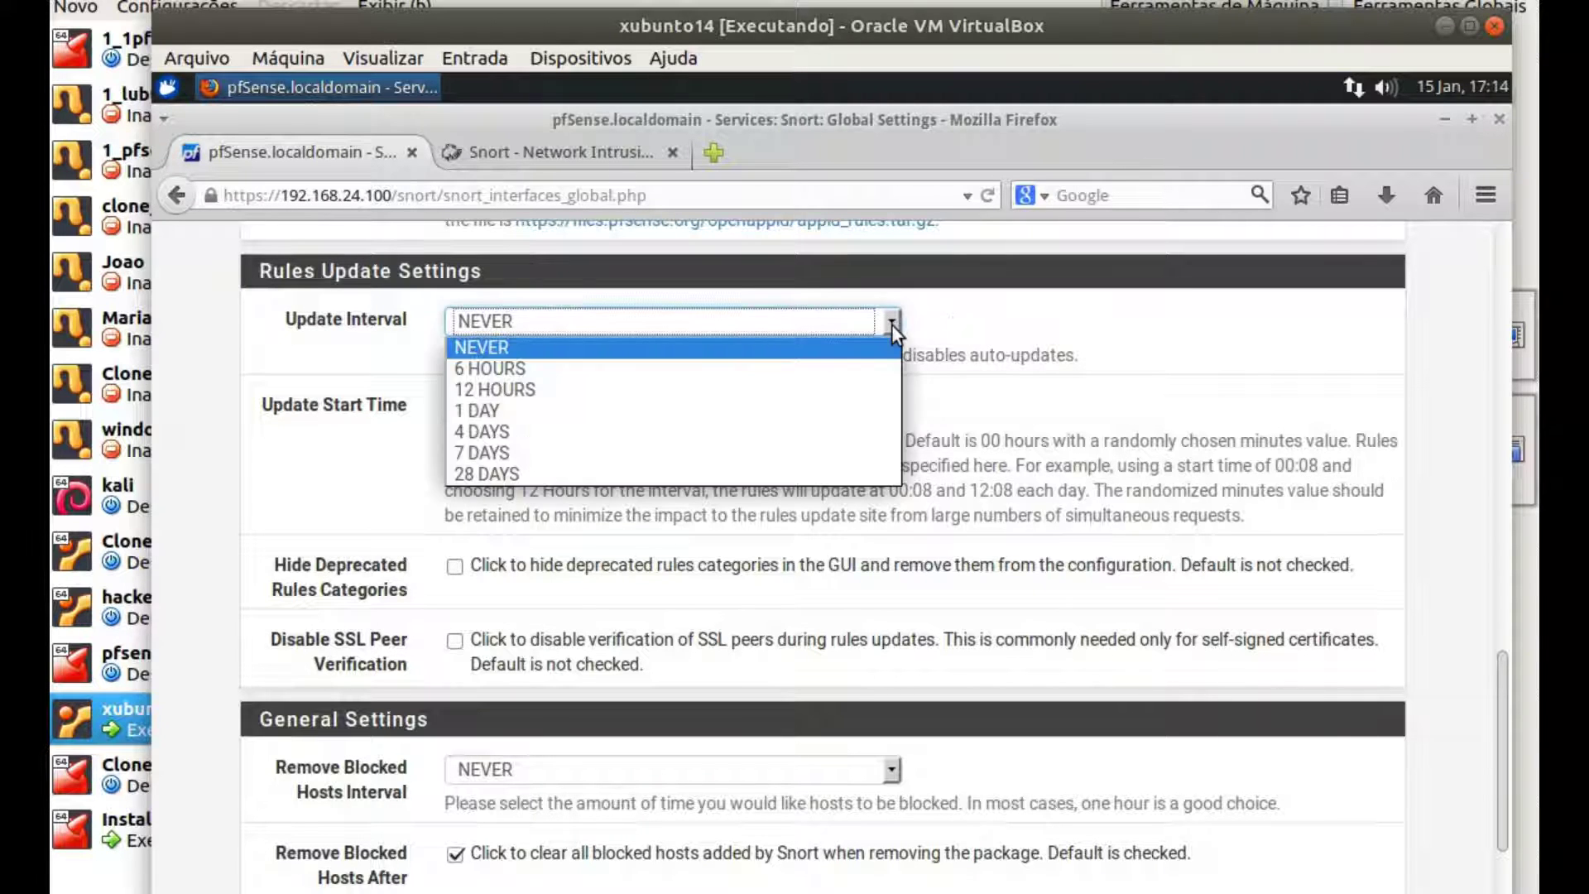
click(747, 410)
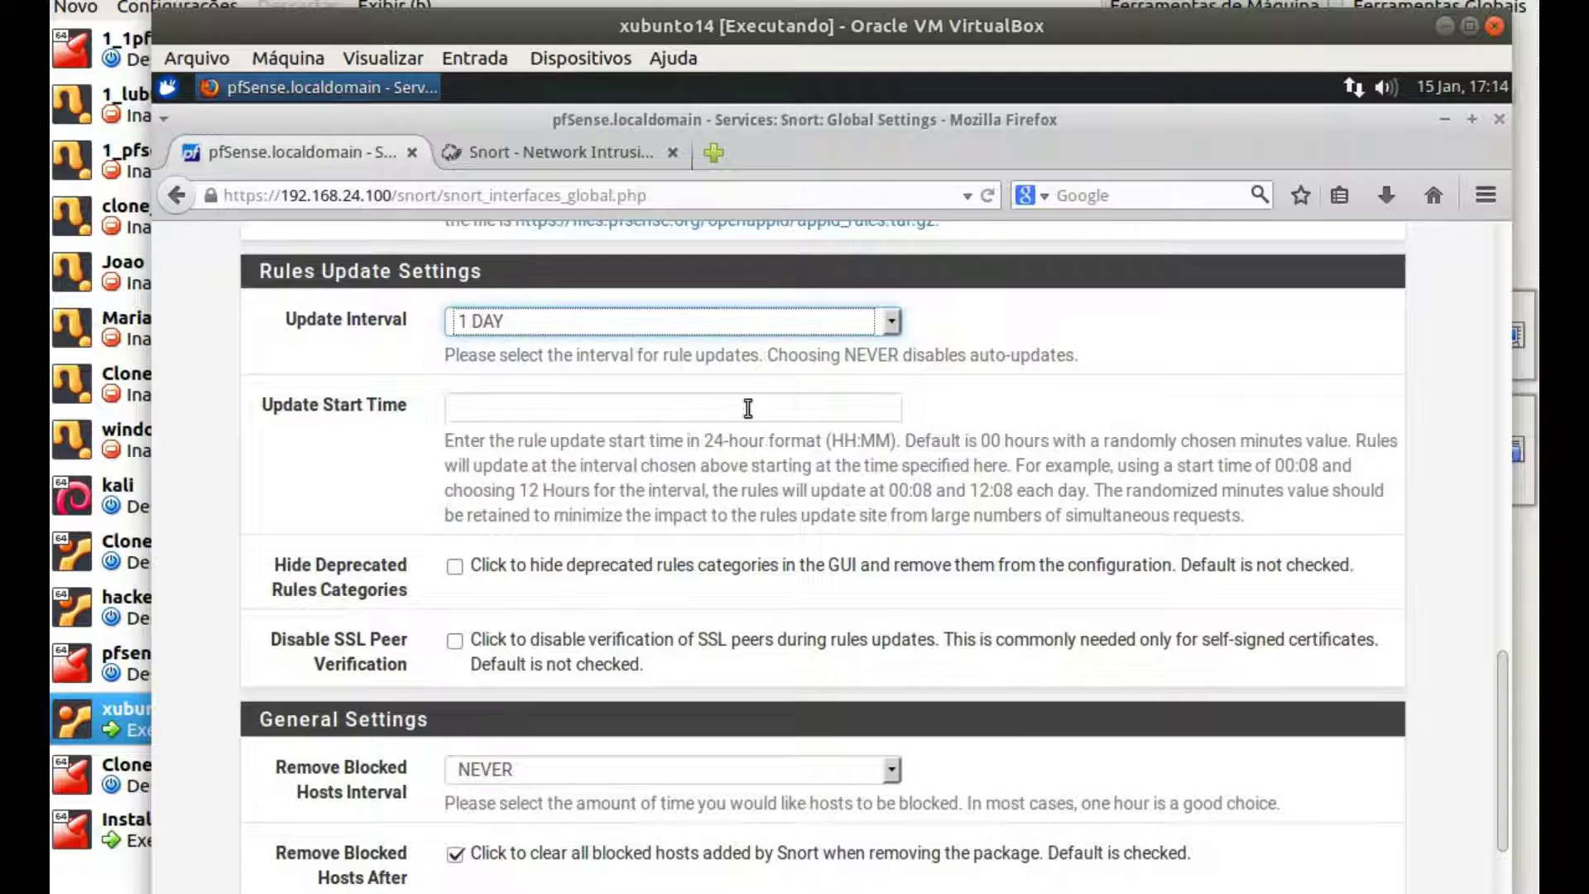
Set the rules Update Start Time to 00:10 and enable hiding of deprecated rules categories
click(814, 404)
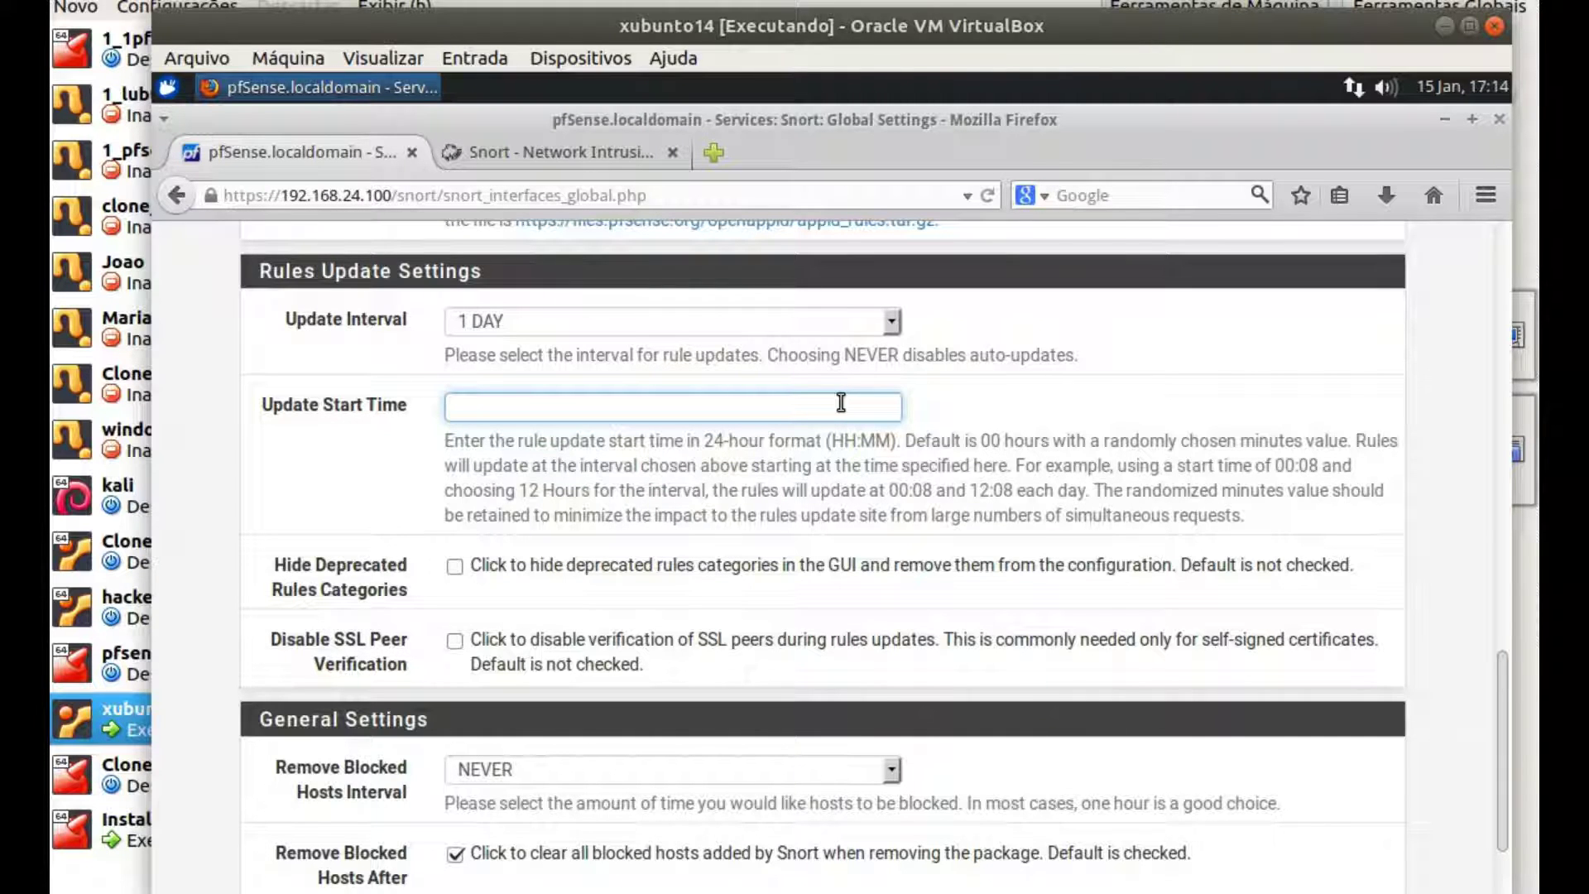
text(0)
text(0:)
text(00)
key(BackSpace)
key(BackSpace)
text(10)
click(1097, 474)
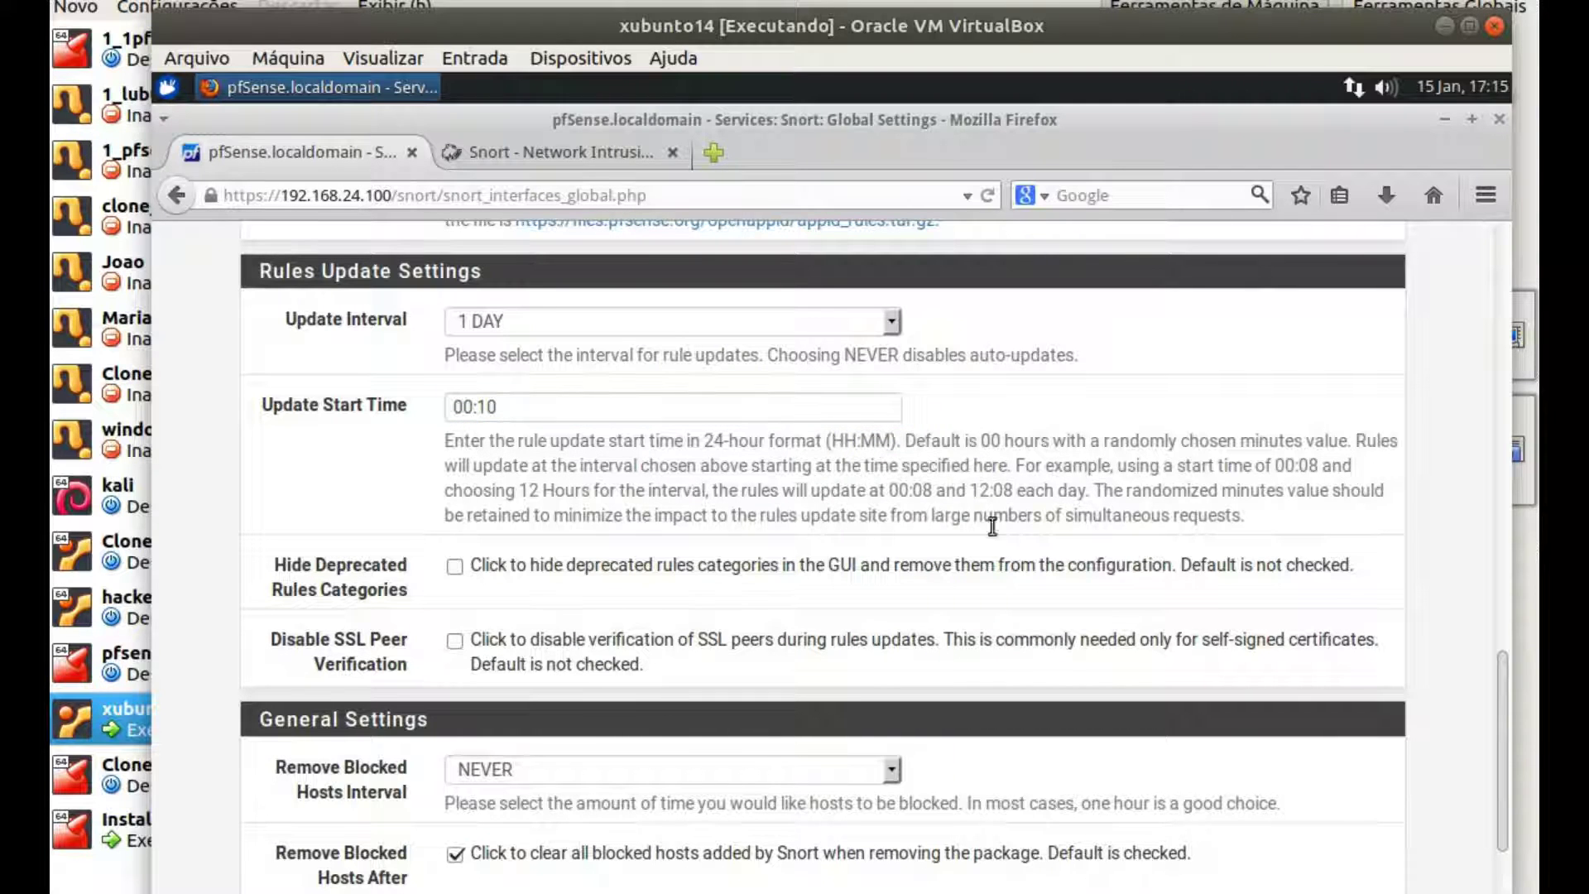
click(455, 567)
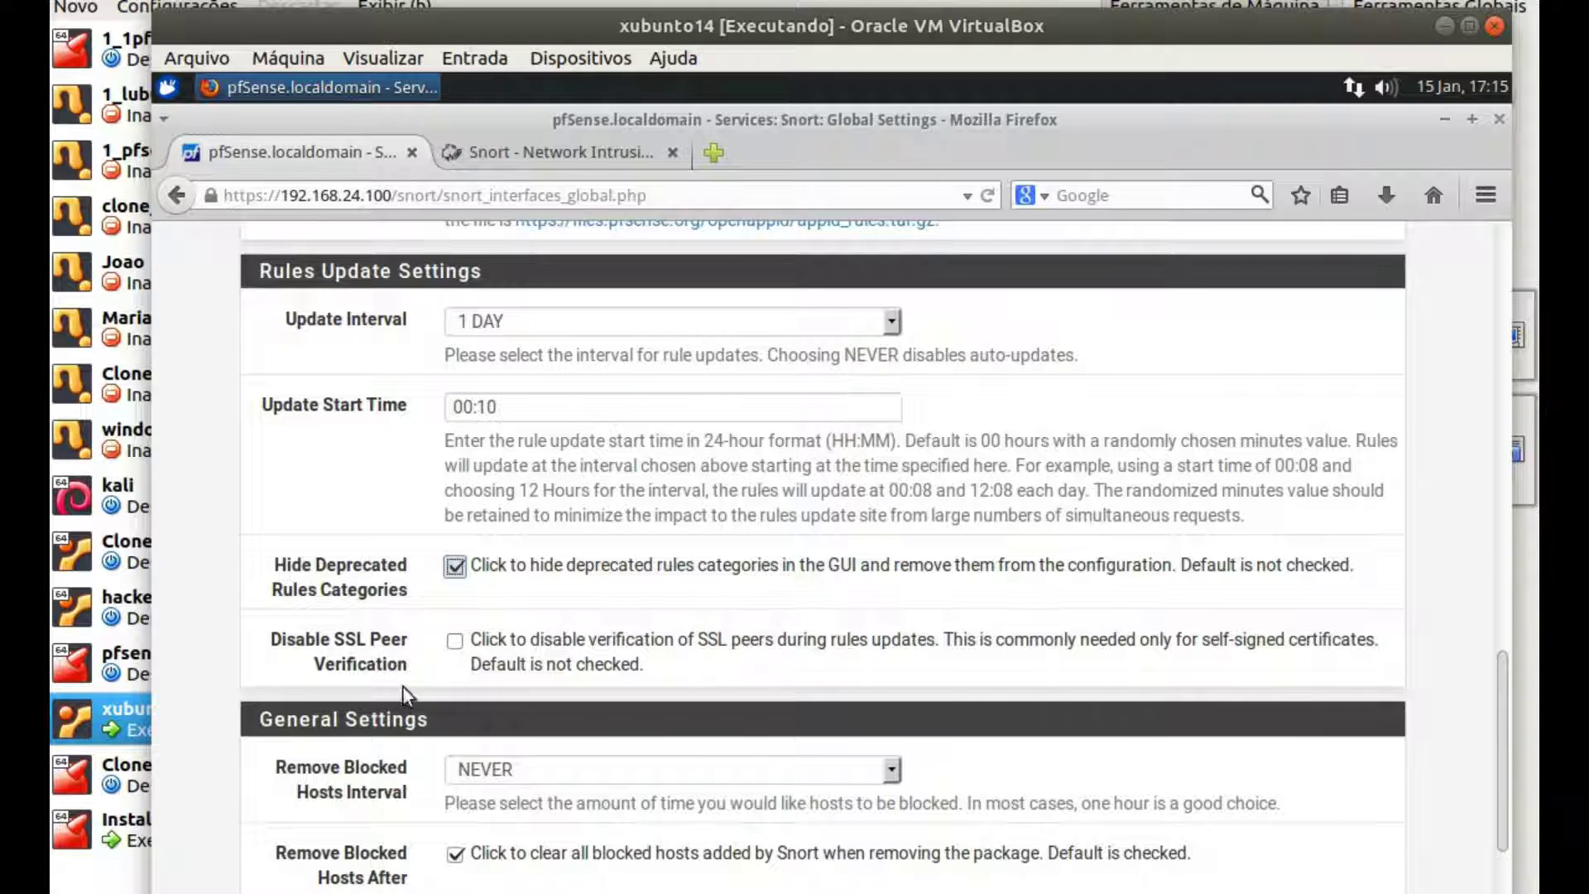
Set the Remove Blocked Hosts Interval to 15 MINS in the General Settings
scroll(425, 677, down, 3)
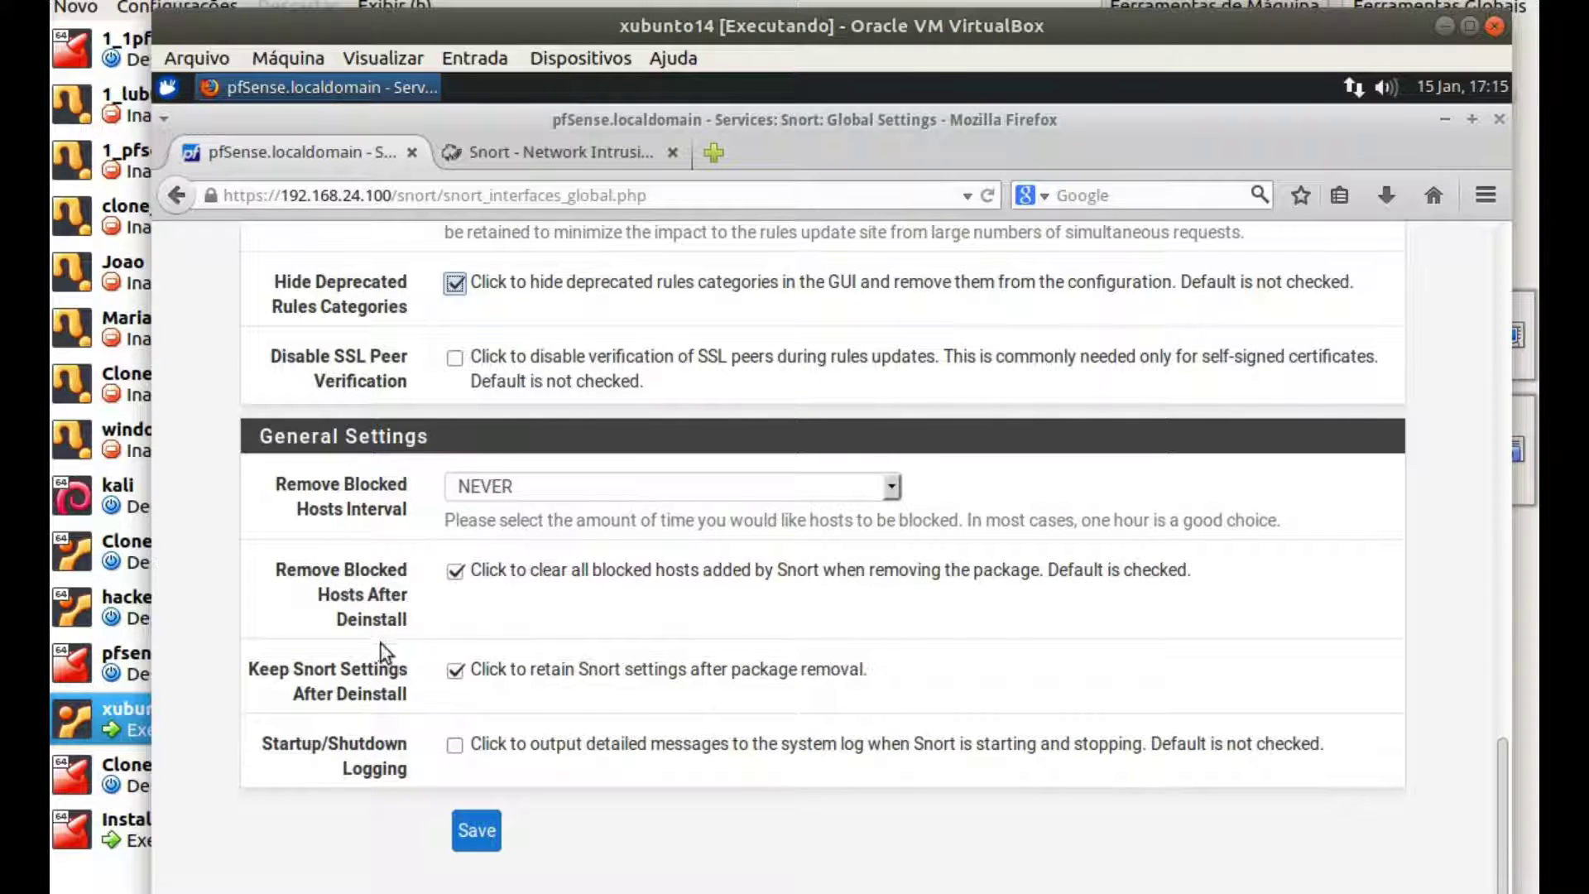
click(455, 669)
click(455, 669)
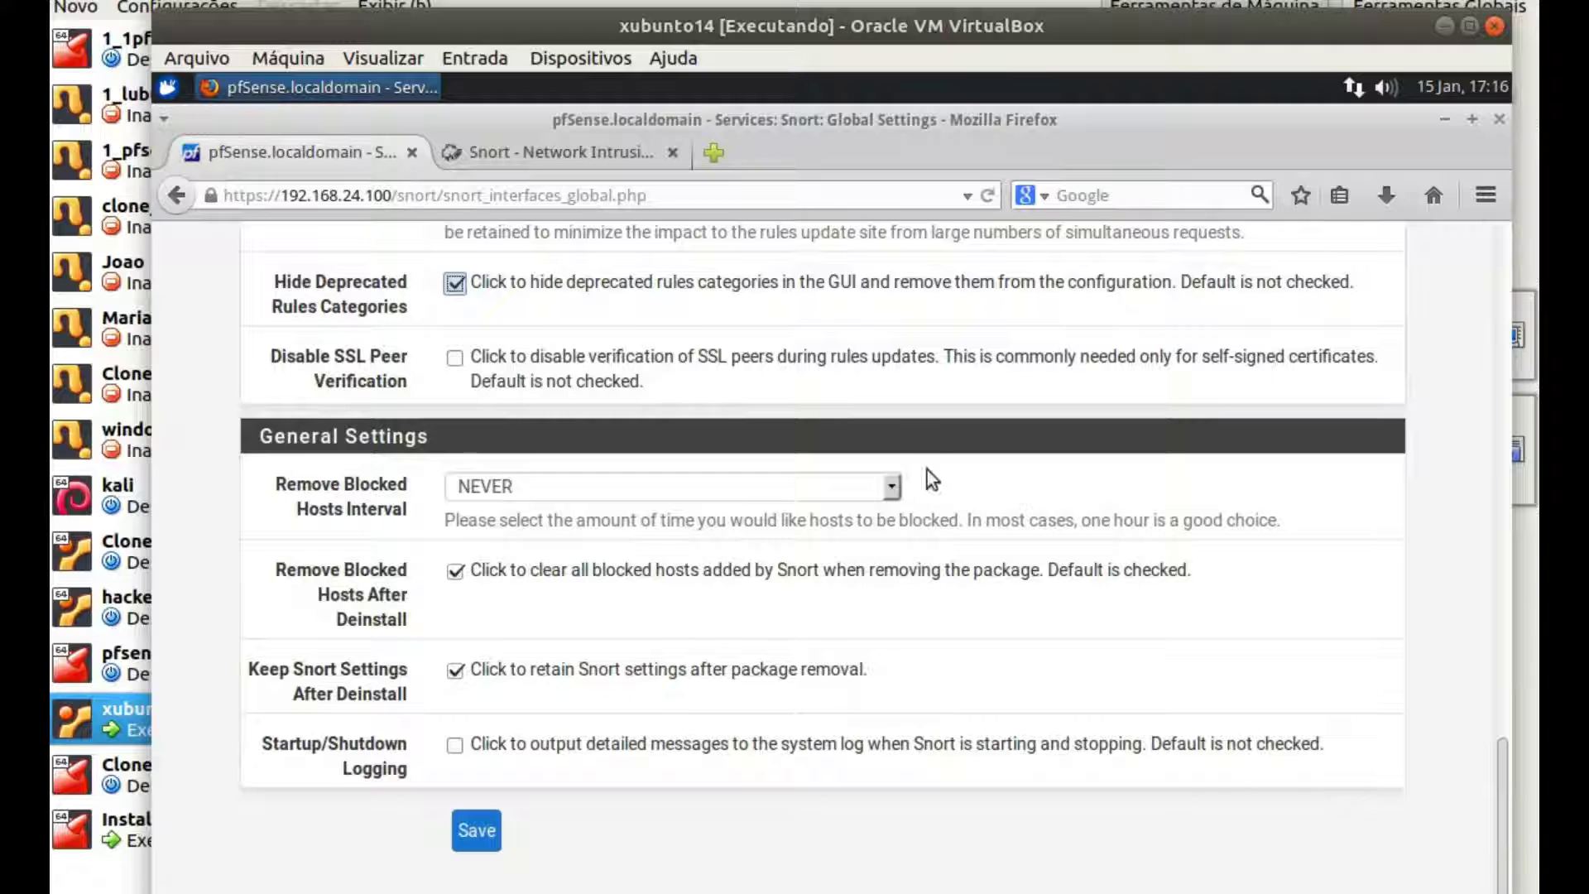
click(892, 490)
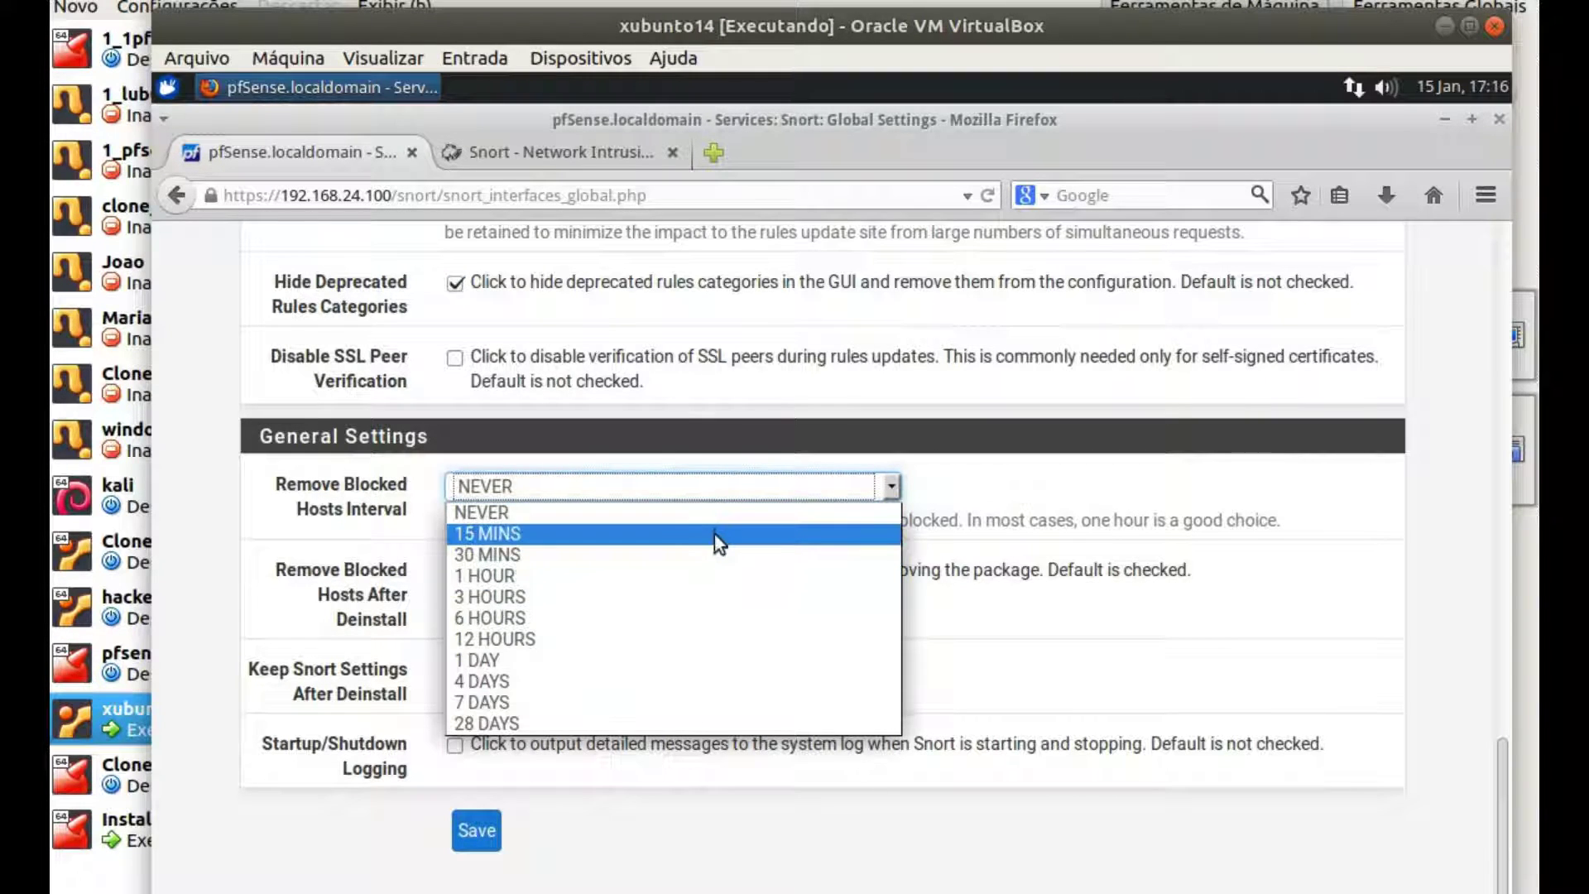
click(713, 532)
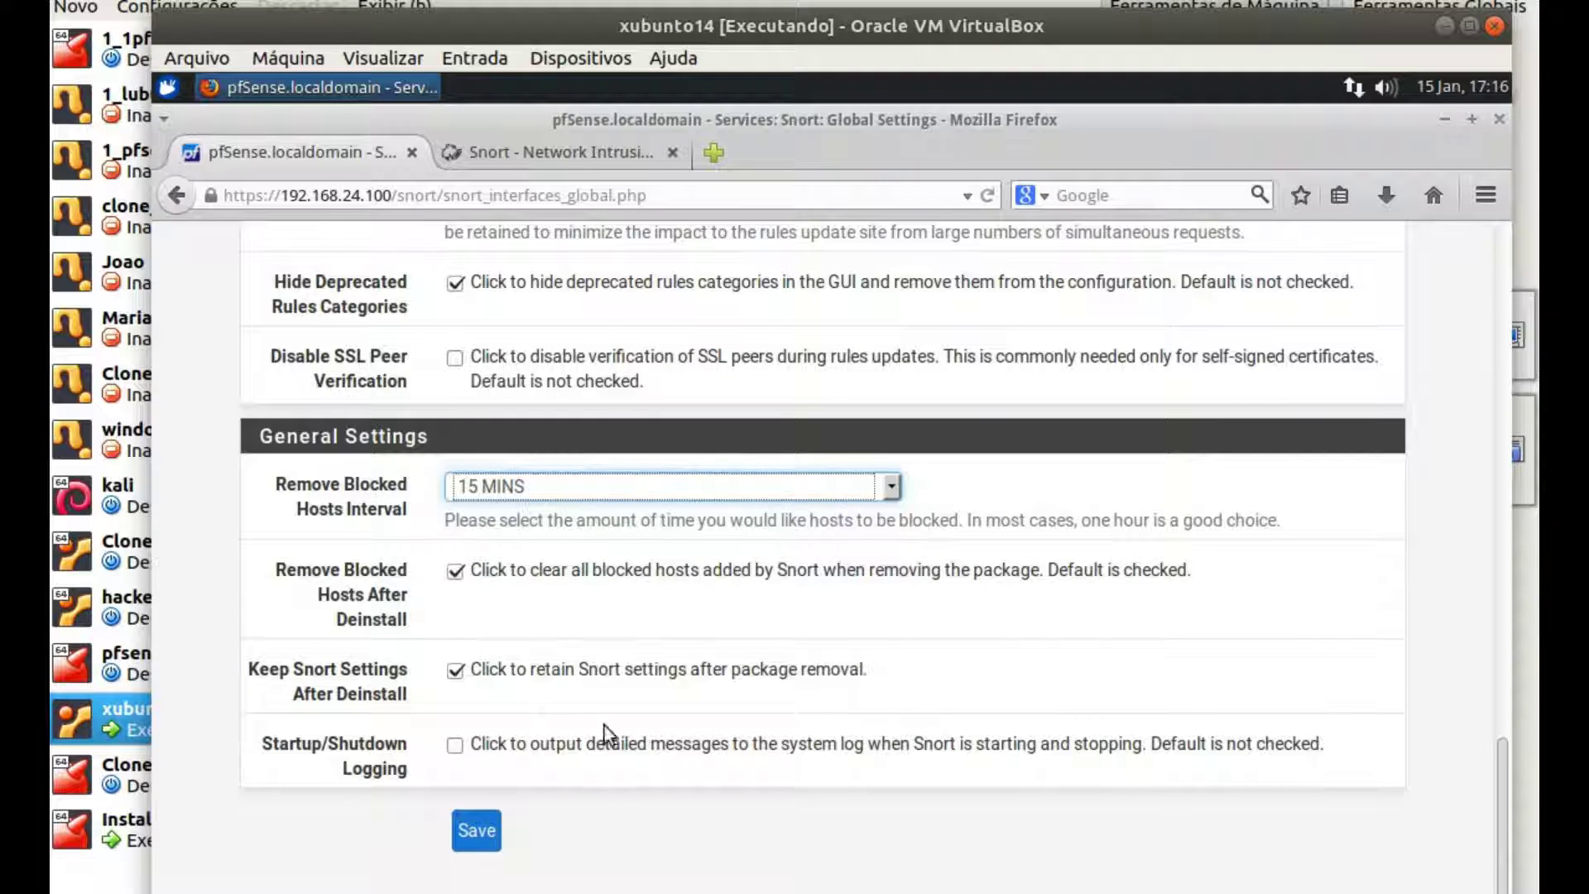
Set the Remove Blocked Hosts Interval to 1 HOUR and save the Snort global settings
click(889, 490)
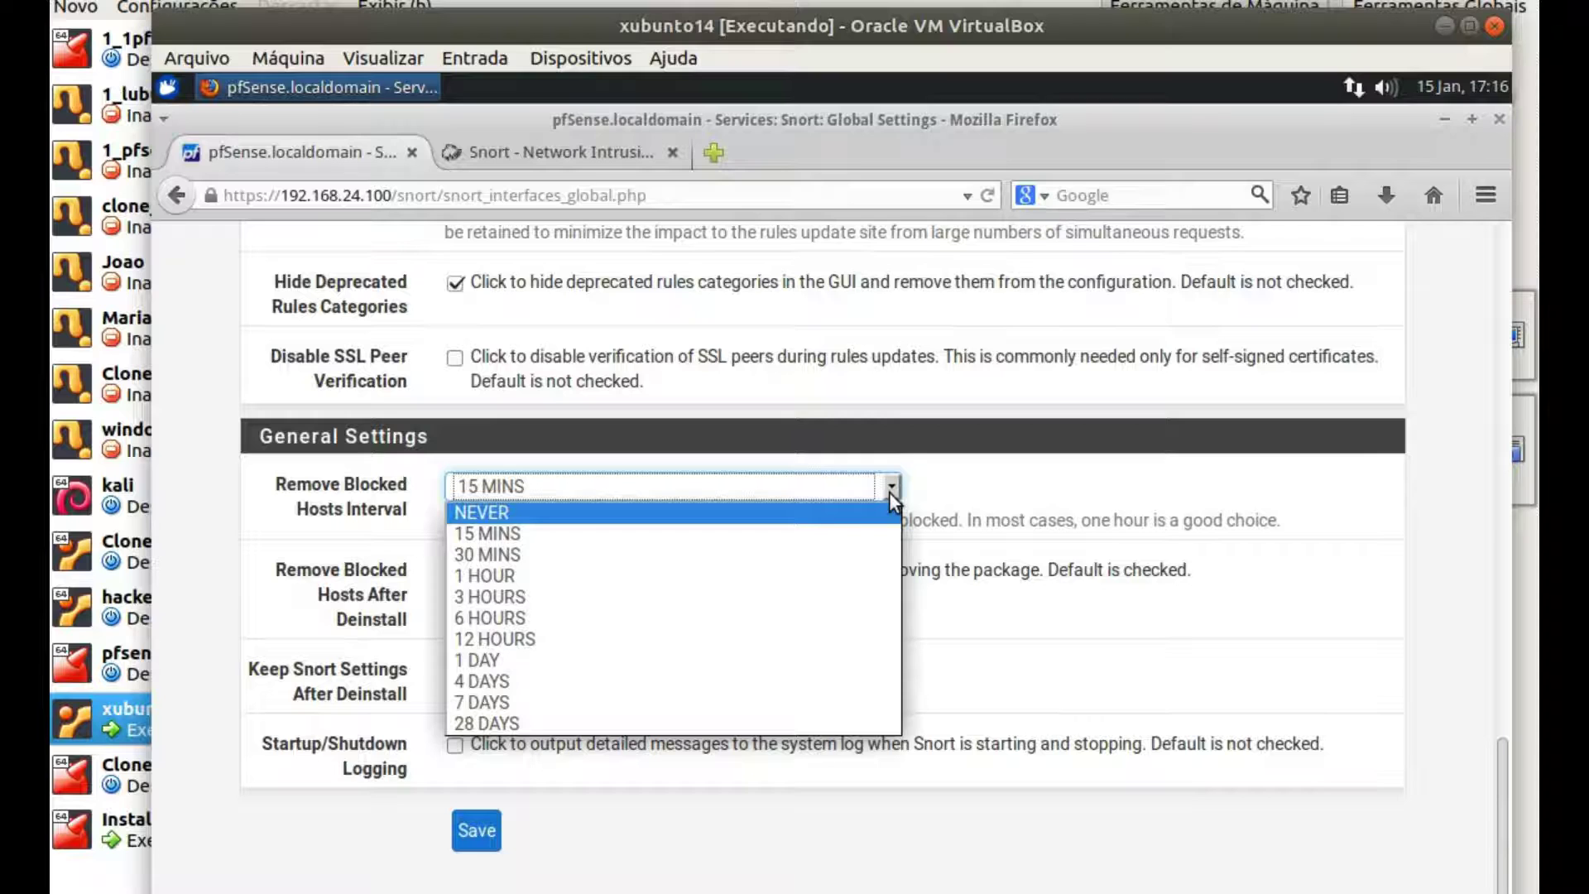
click(584, 574)
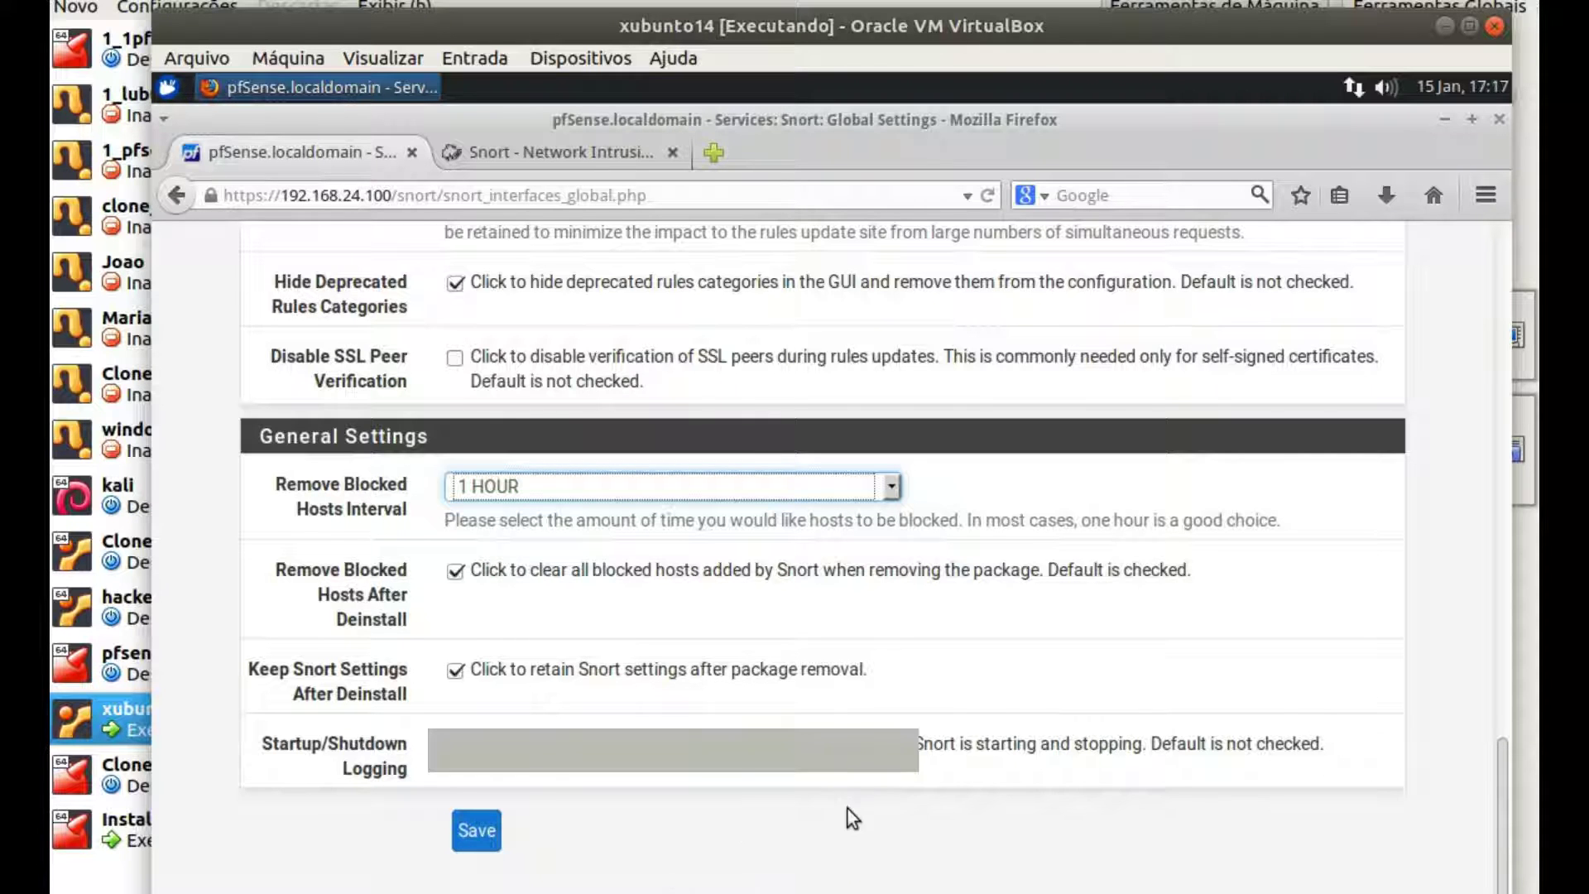
scroll(844, 815, down, 1)
click(478, 815)
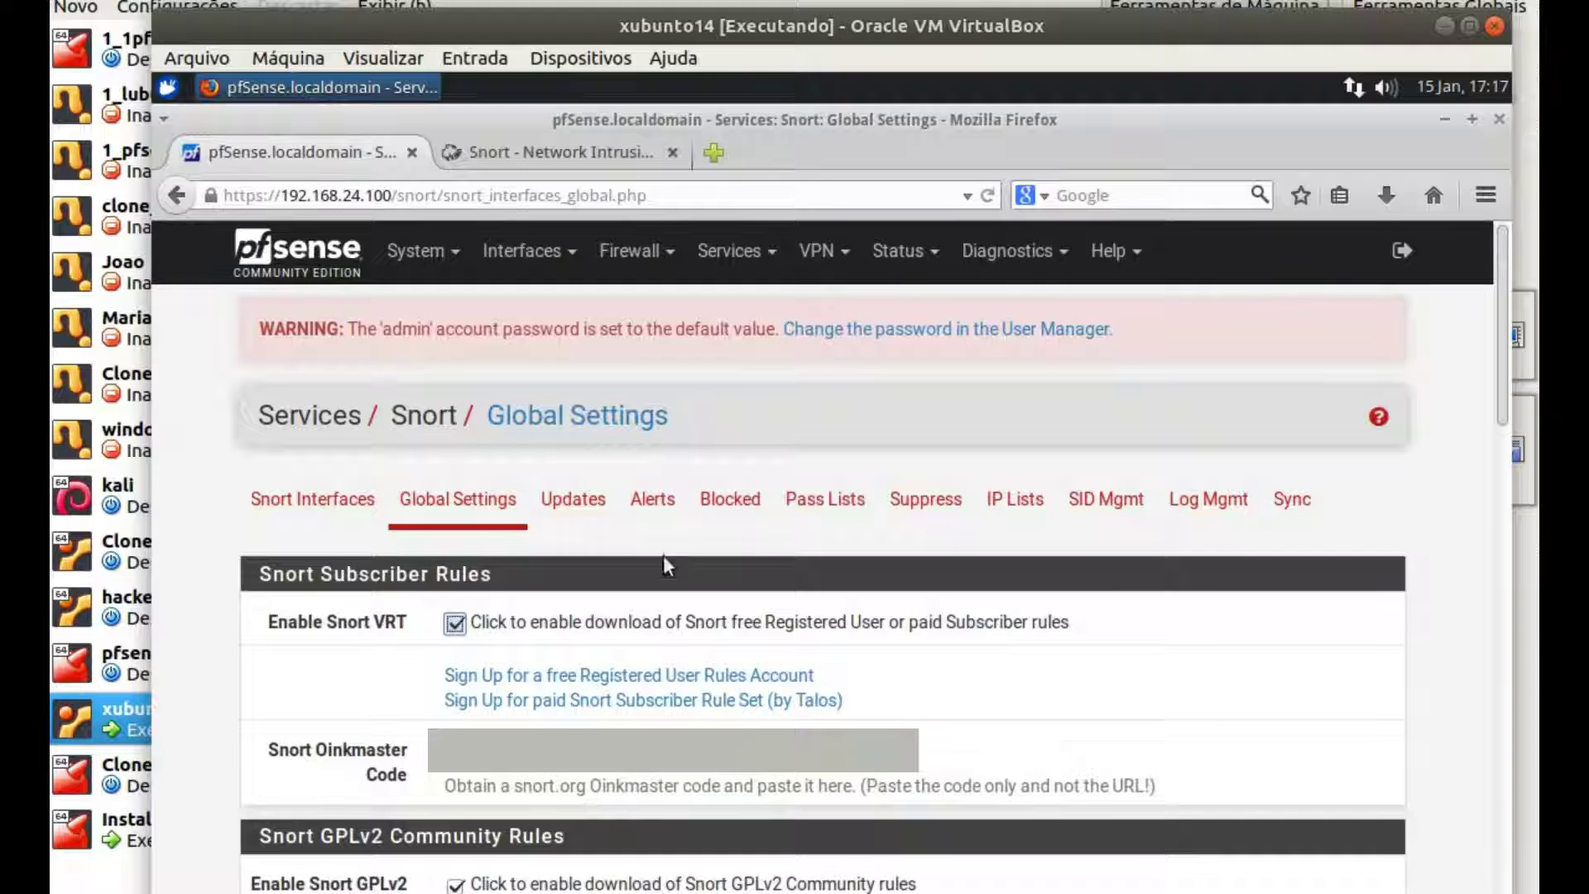
Update the enabled Snort rule sets from the Updates page and check the update result
click(566, 503)
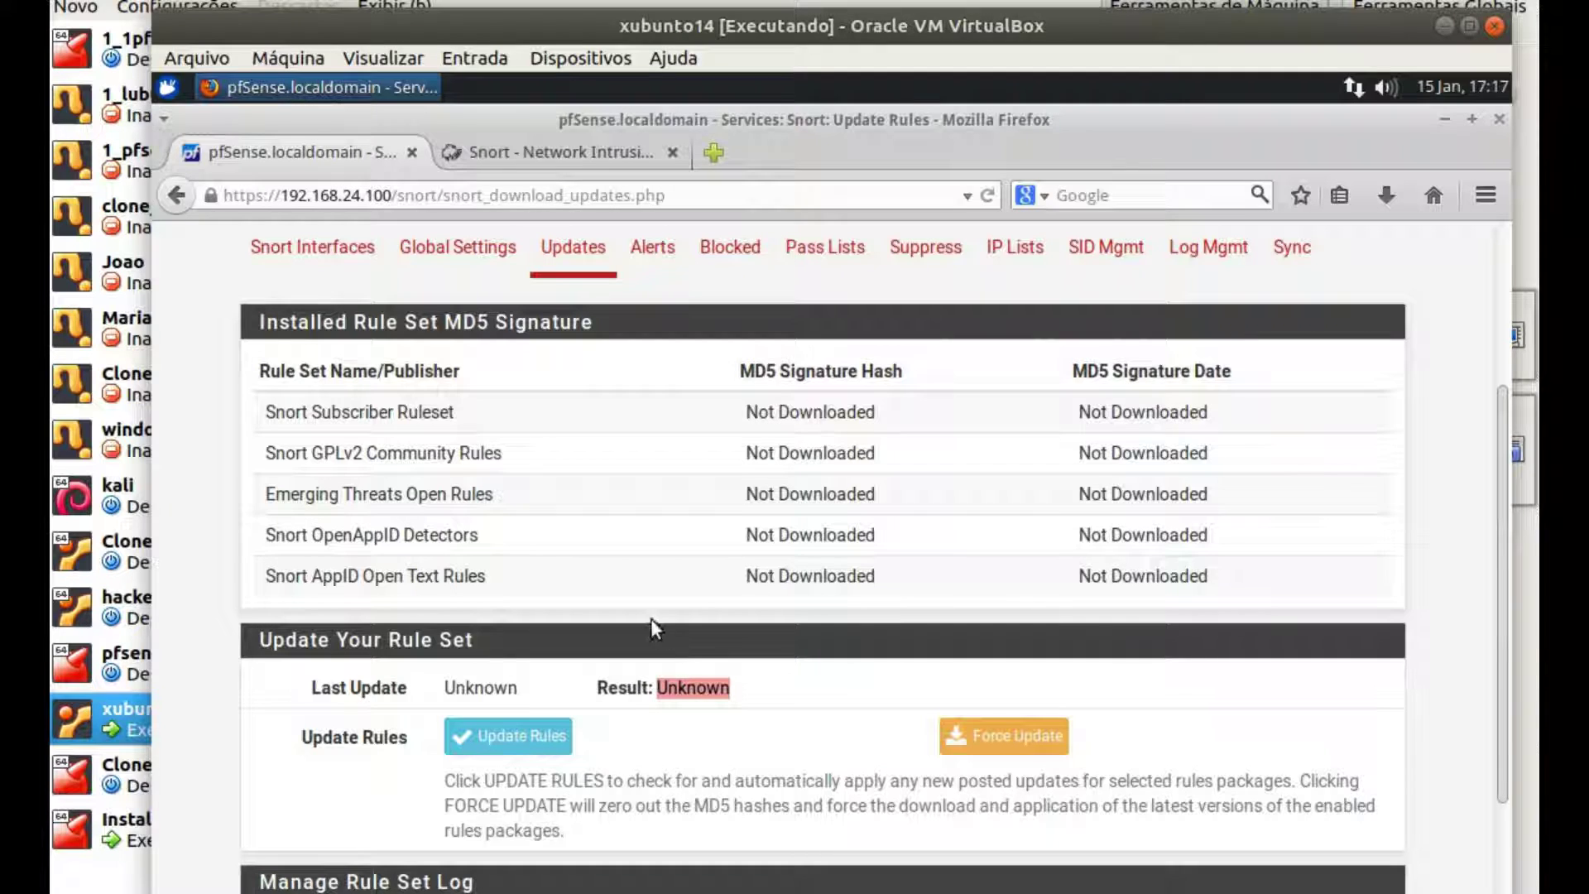
scroll(671, 635, down, 3)
scroll(632, 628, down, 2)
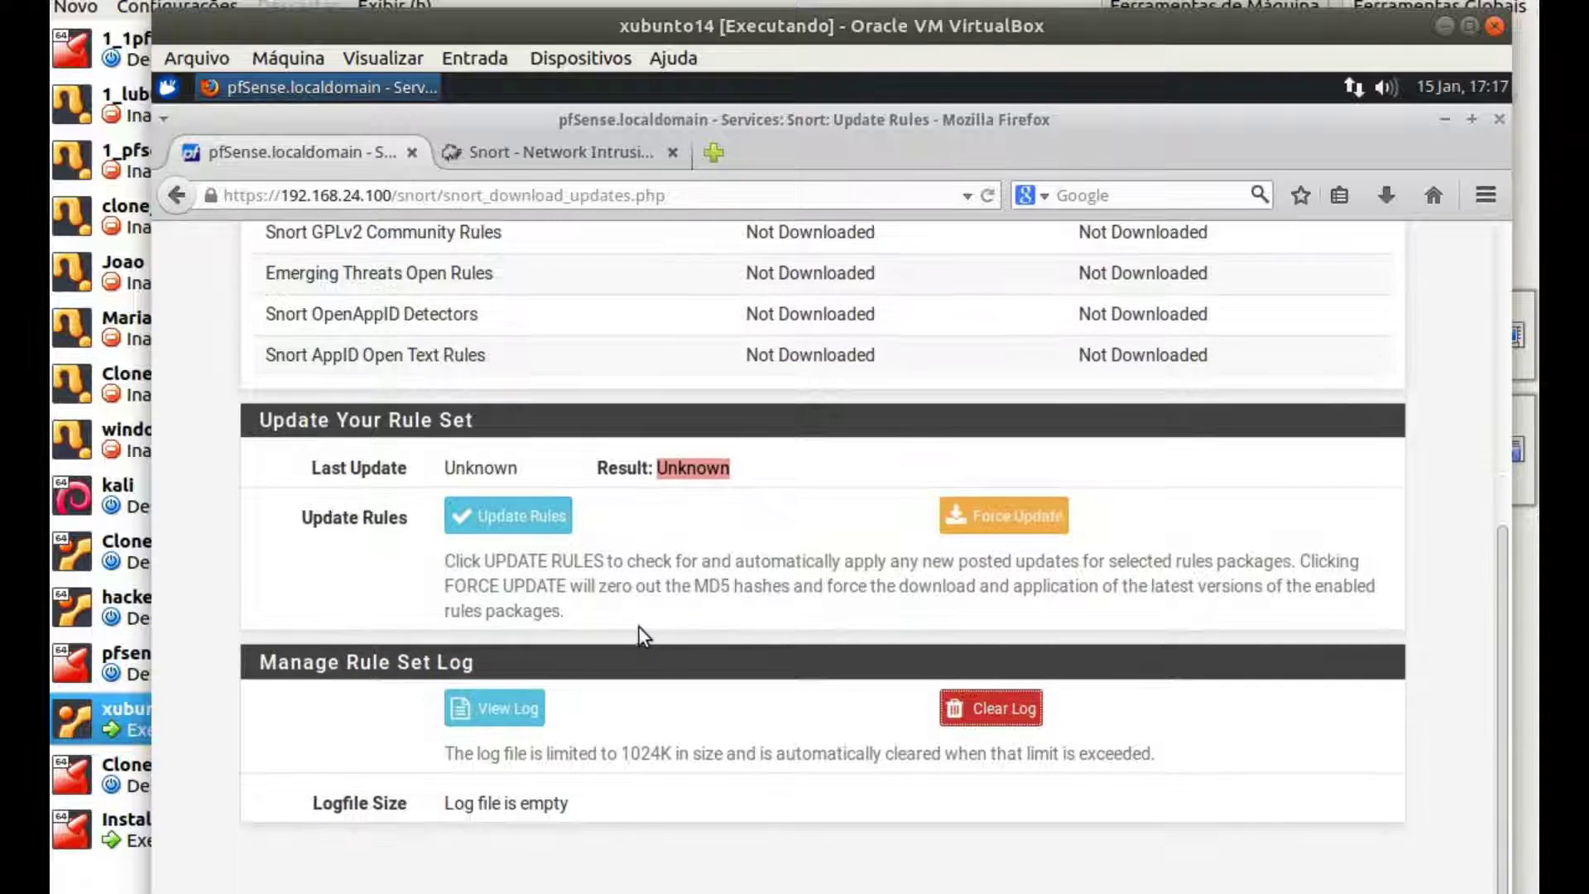
scroll(643, 623, up, 3)
click(526, 663)
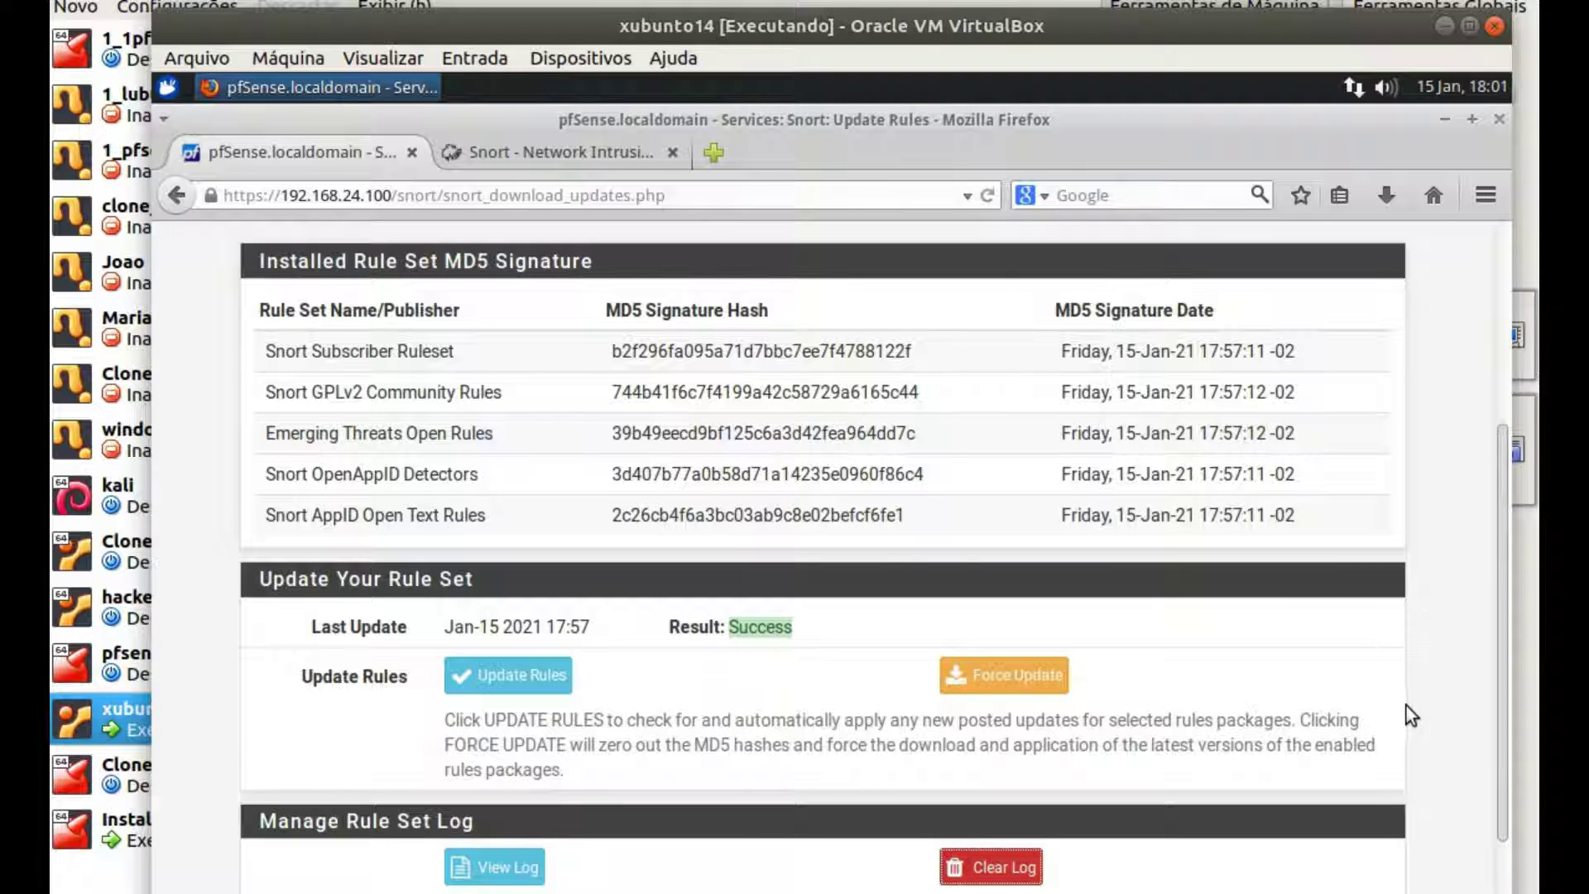
drag(793, 627, 699, 627)
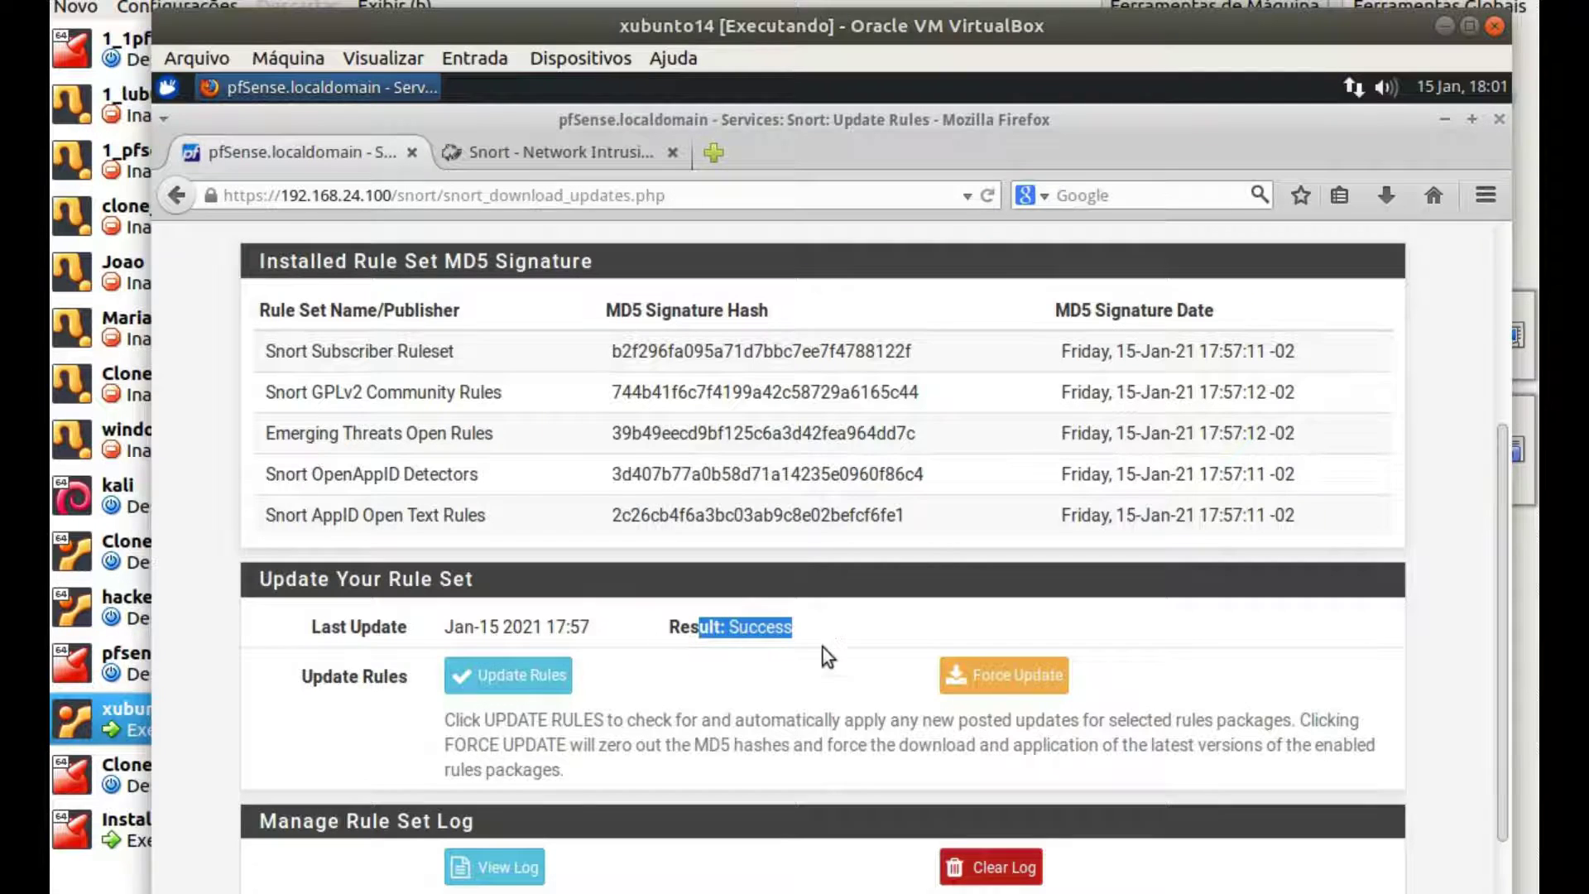
Examine Snort's Alerts, Blocked Hosts, Pass Lists, Suppression Lists, IP Reputation Lists, SID Management and Log Management pages
scroll(823, 662, up, 4)
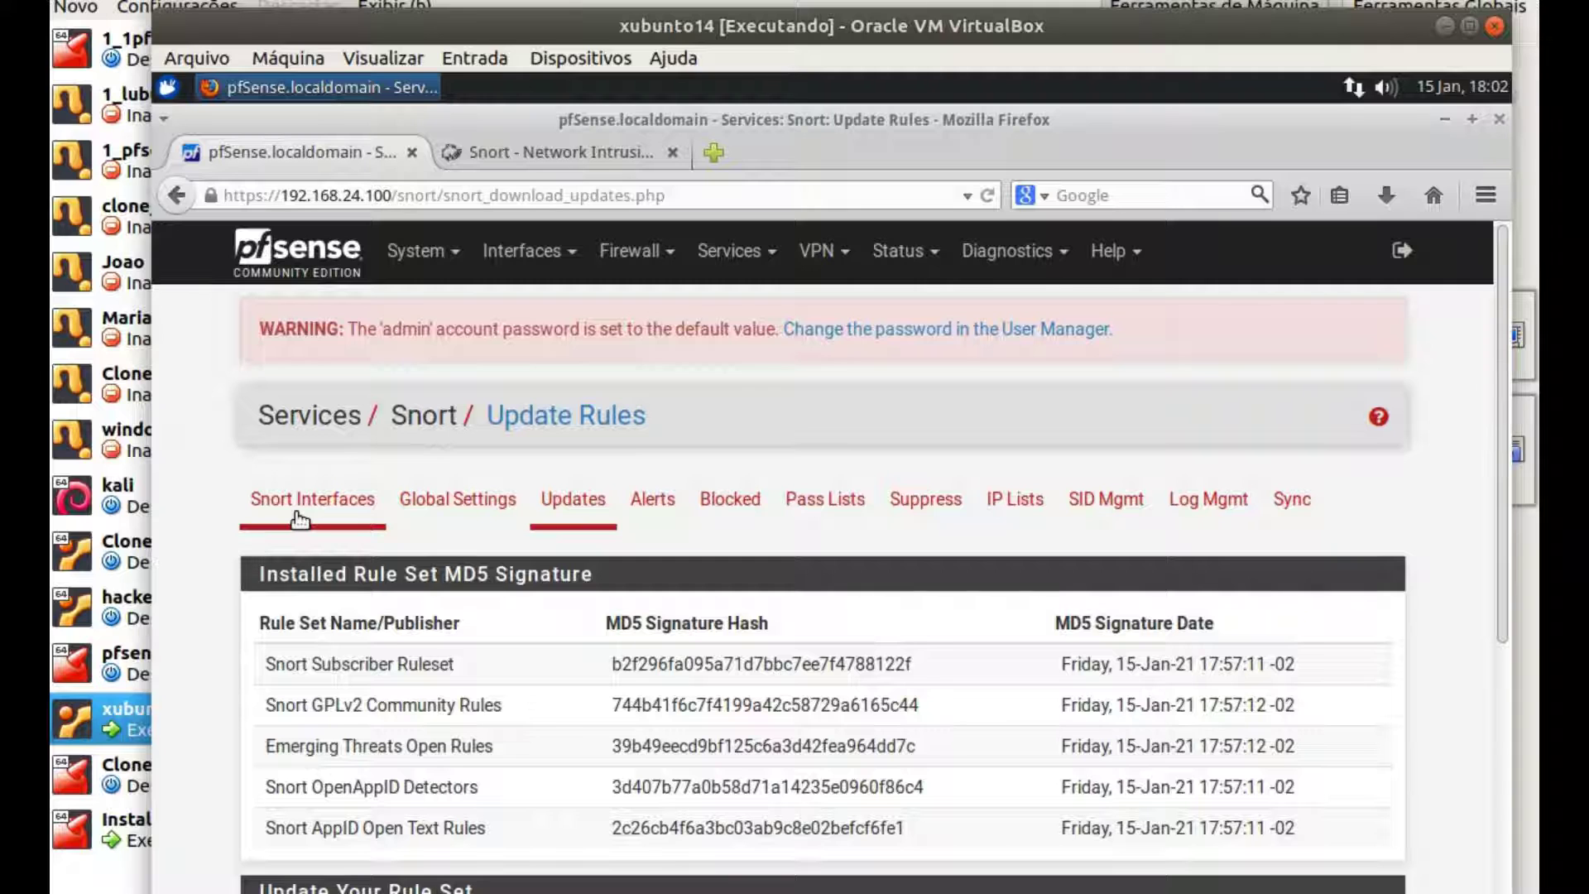
click(654, 512)
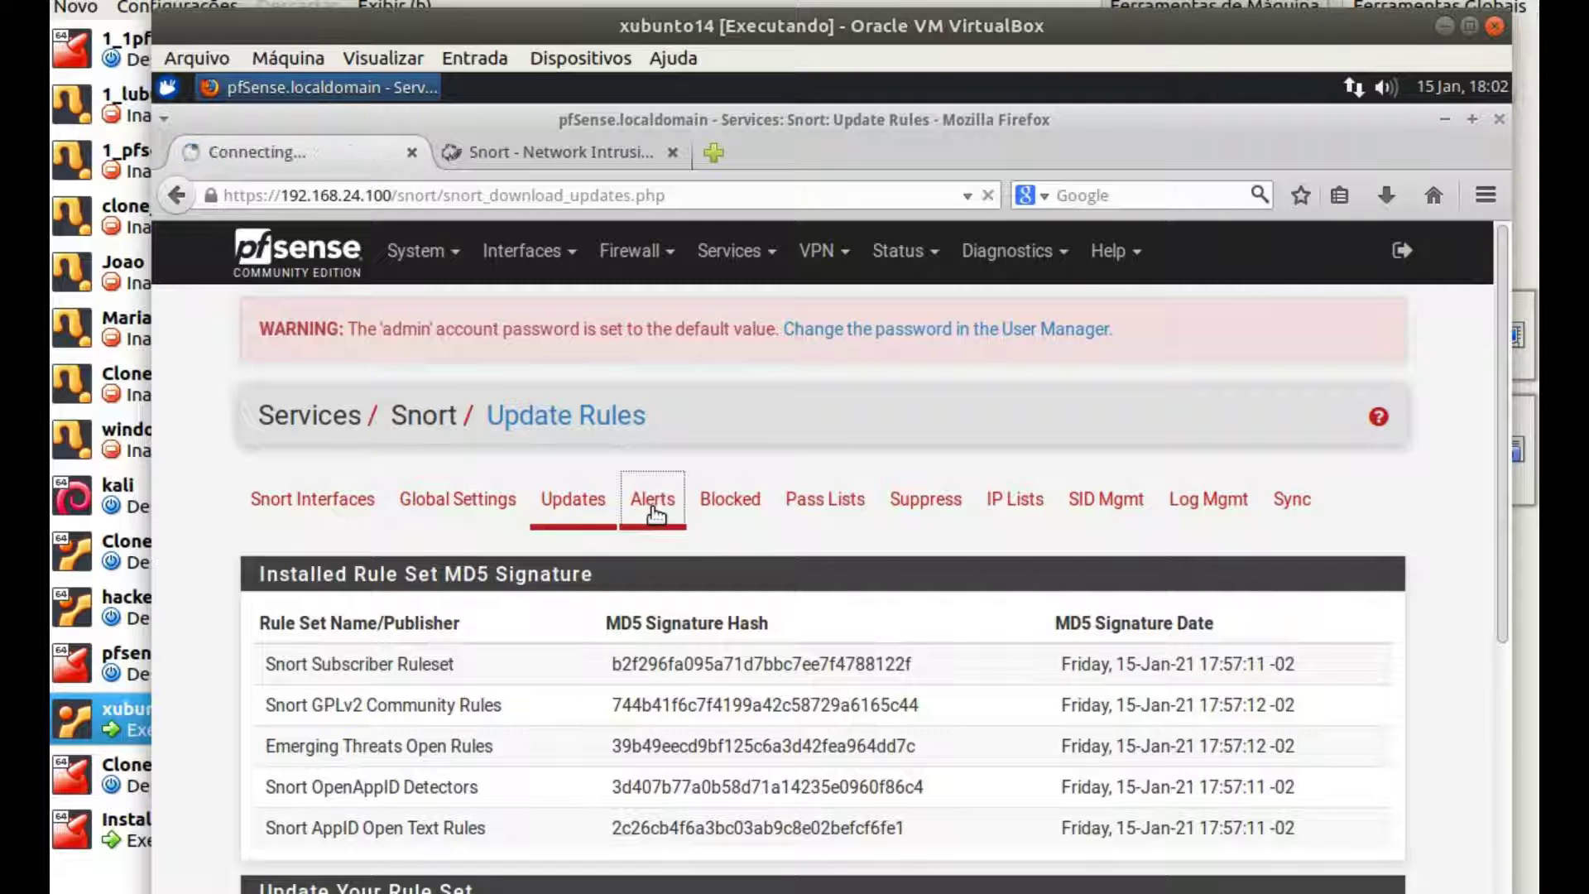
scroll(826, 709, down, 1)
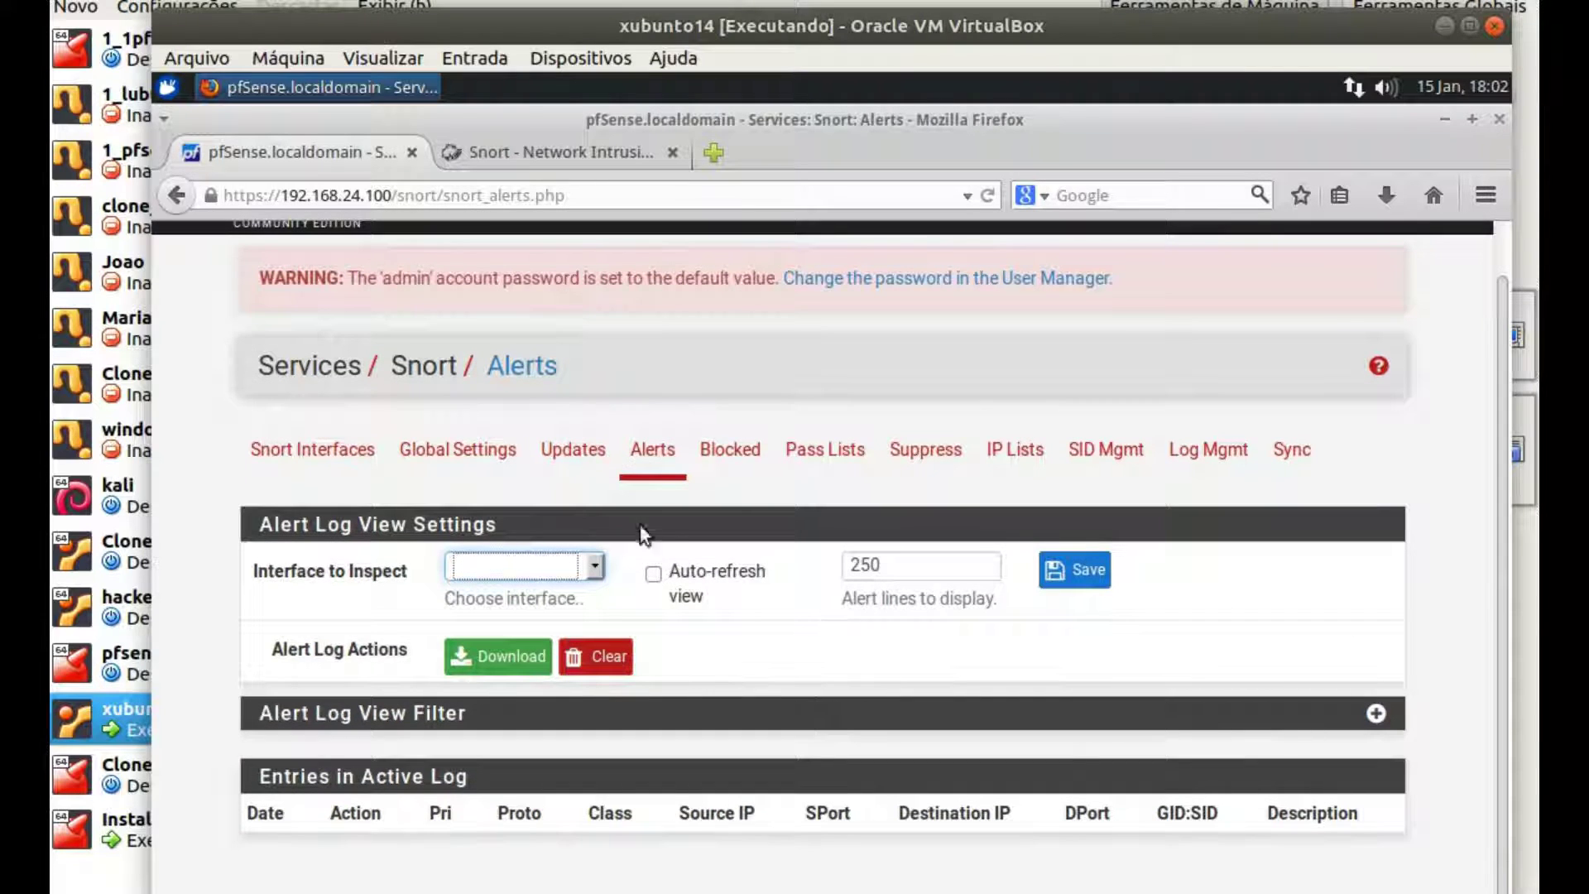
click(725, 453)
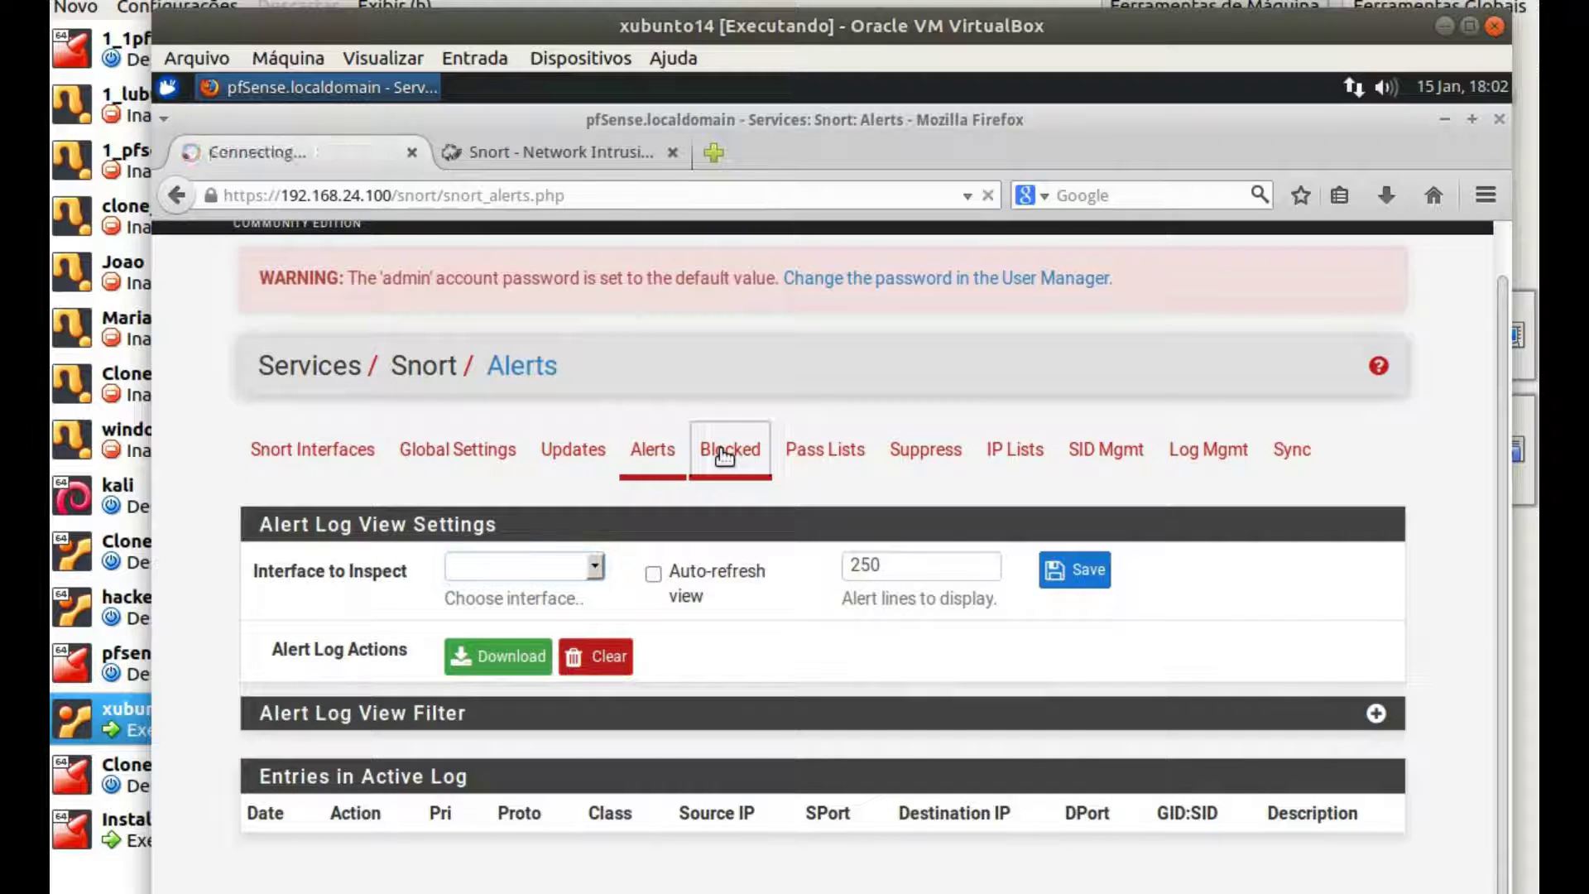
scroll(753, 656, down, 2)
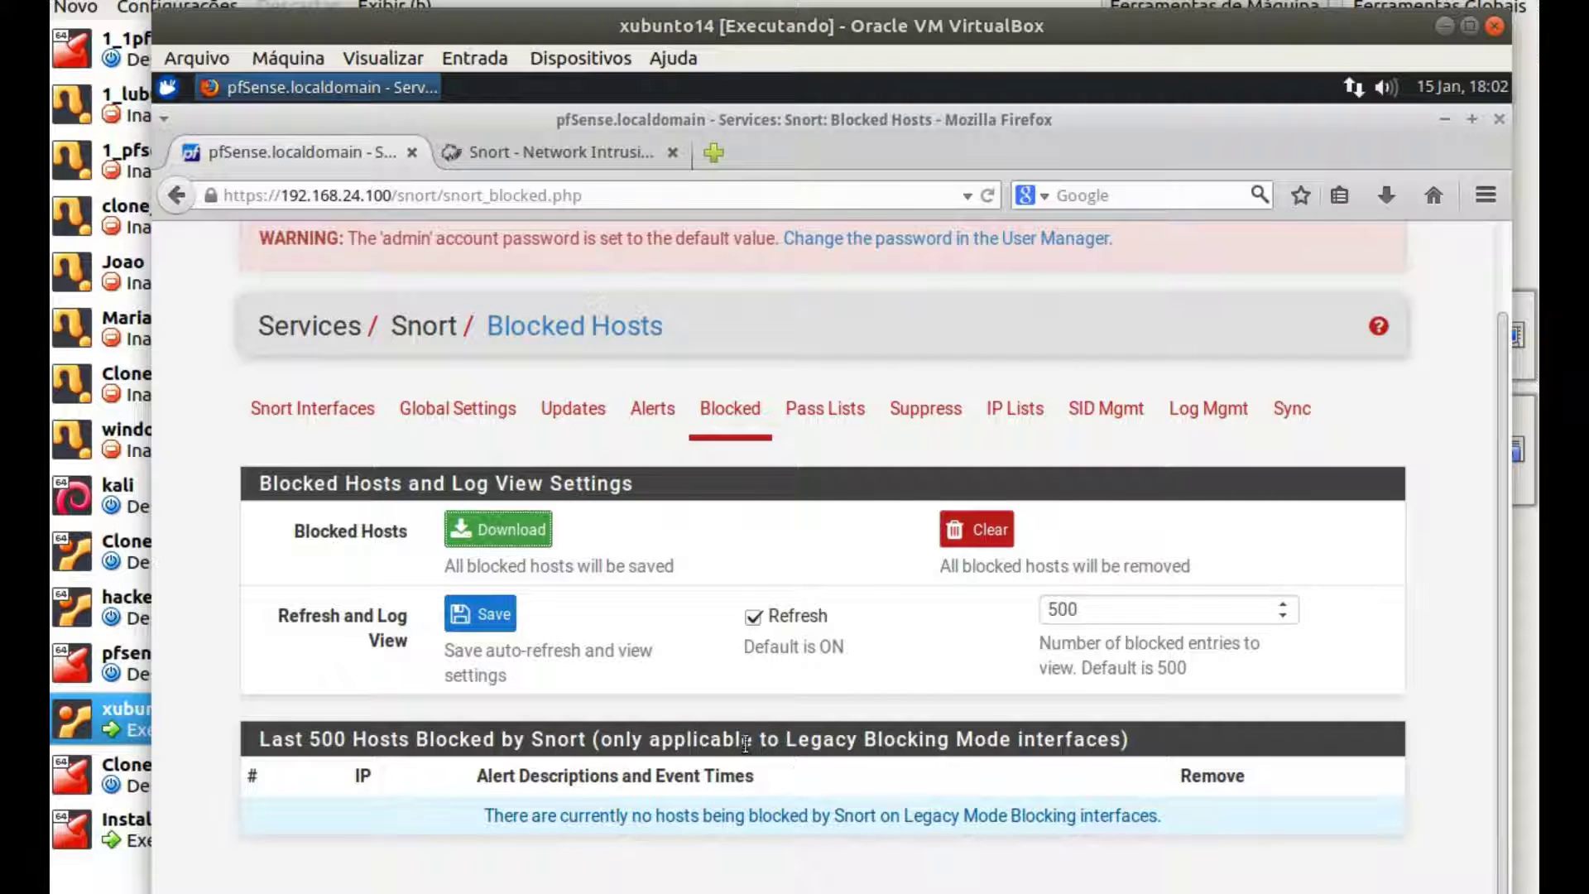
click(834, 411)
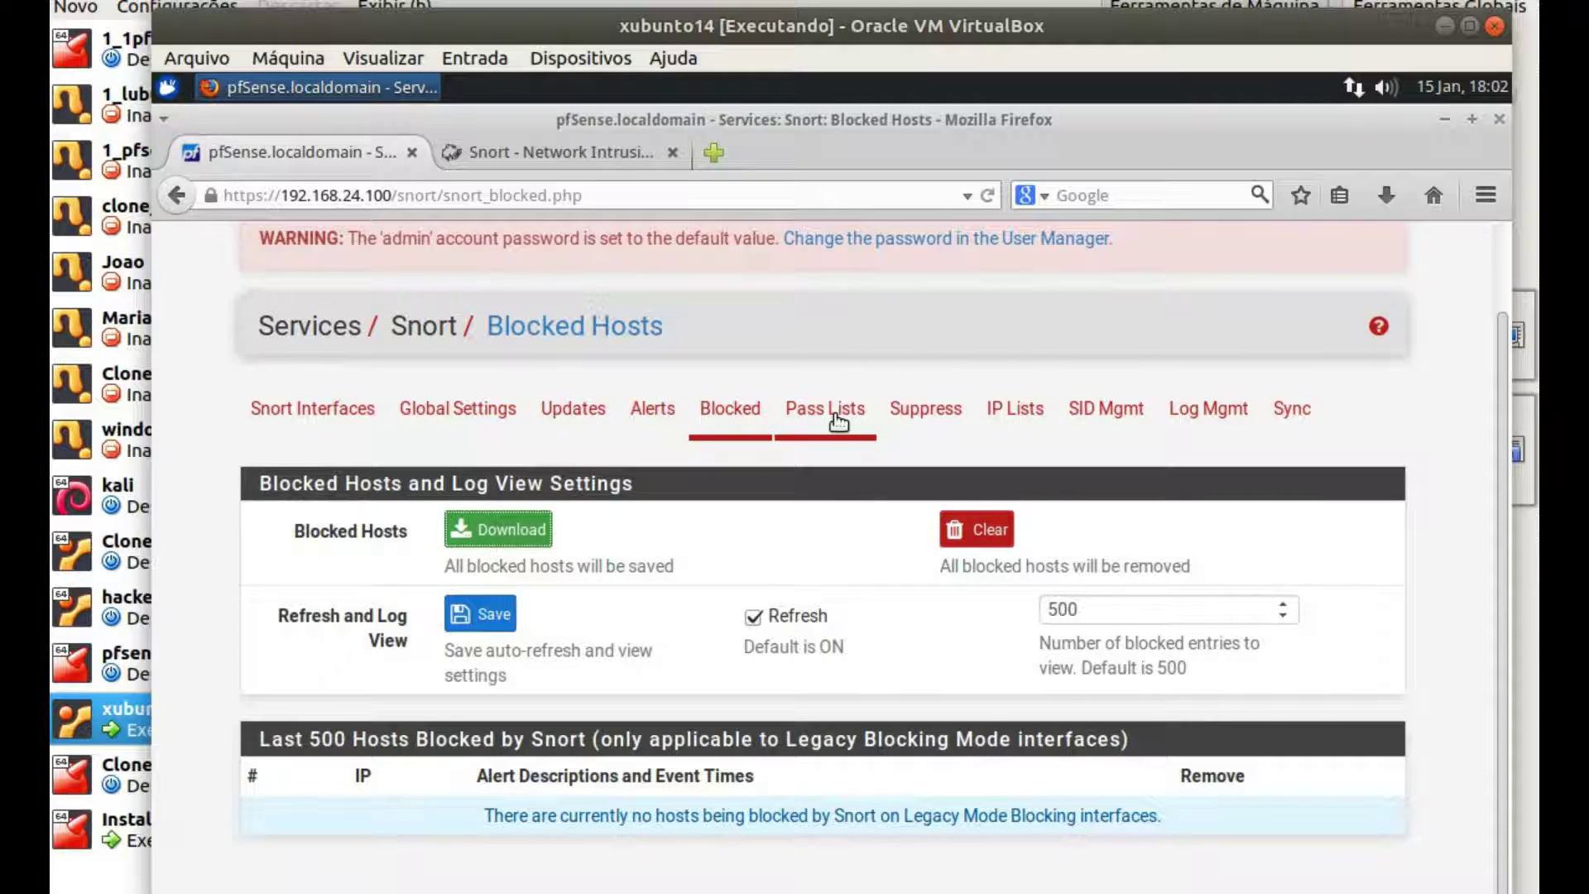
click(930, 500)
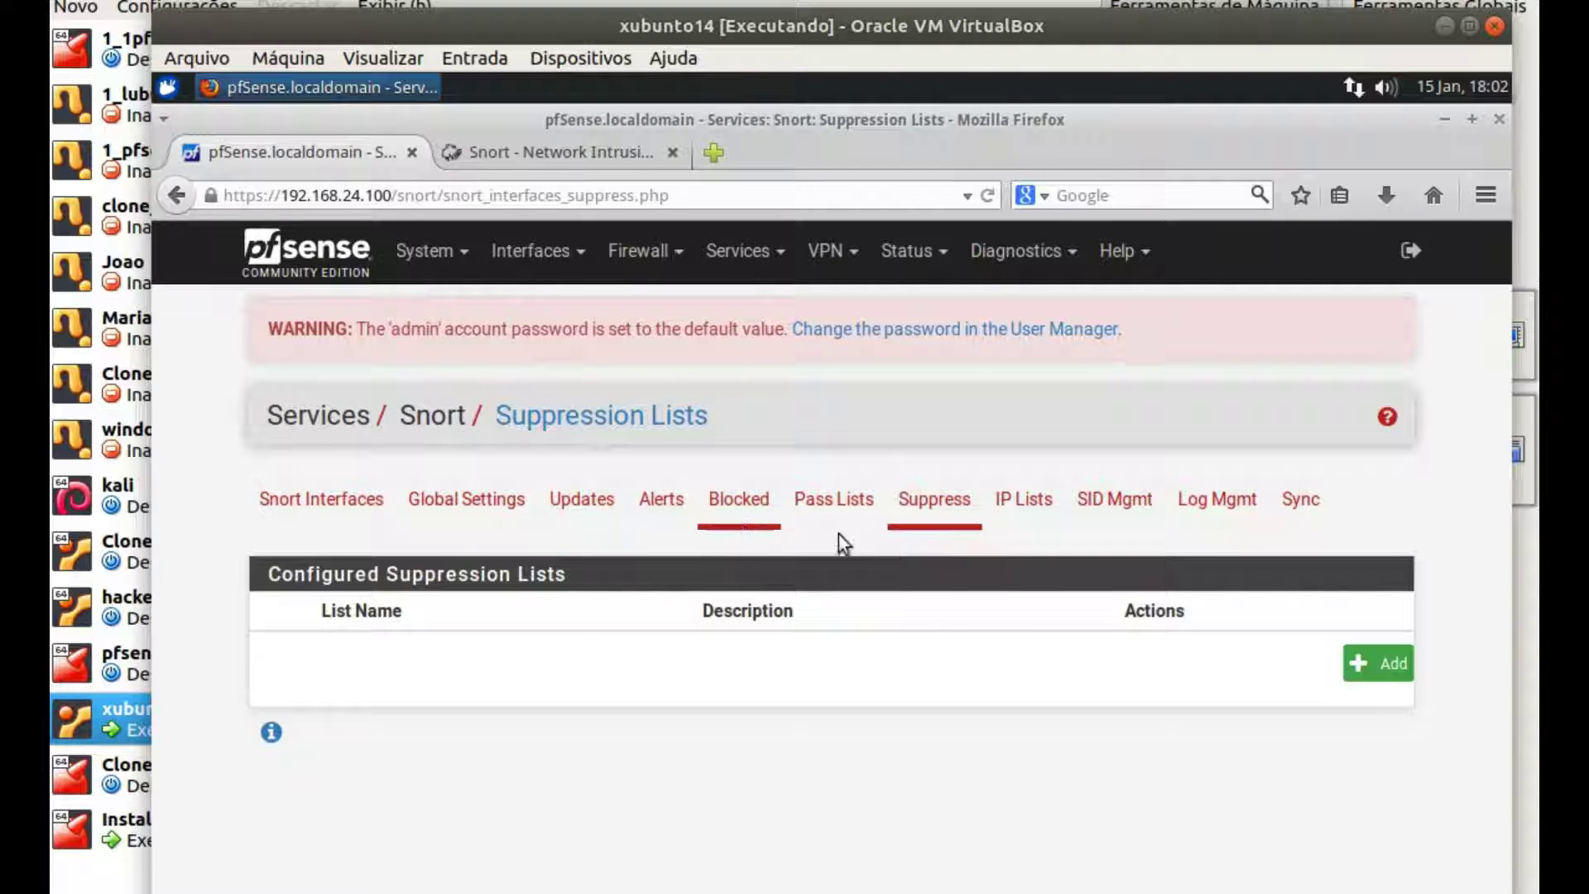
click(1038, 516)
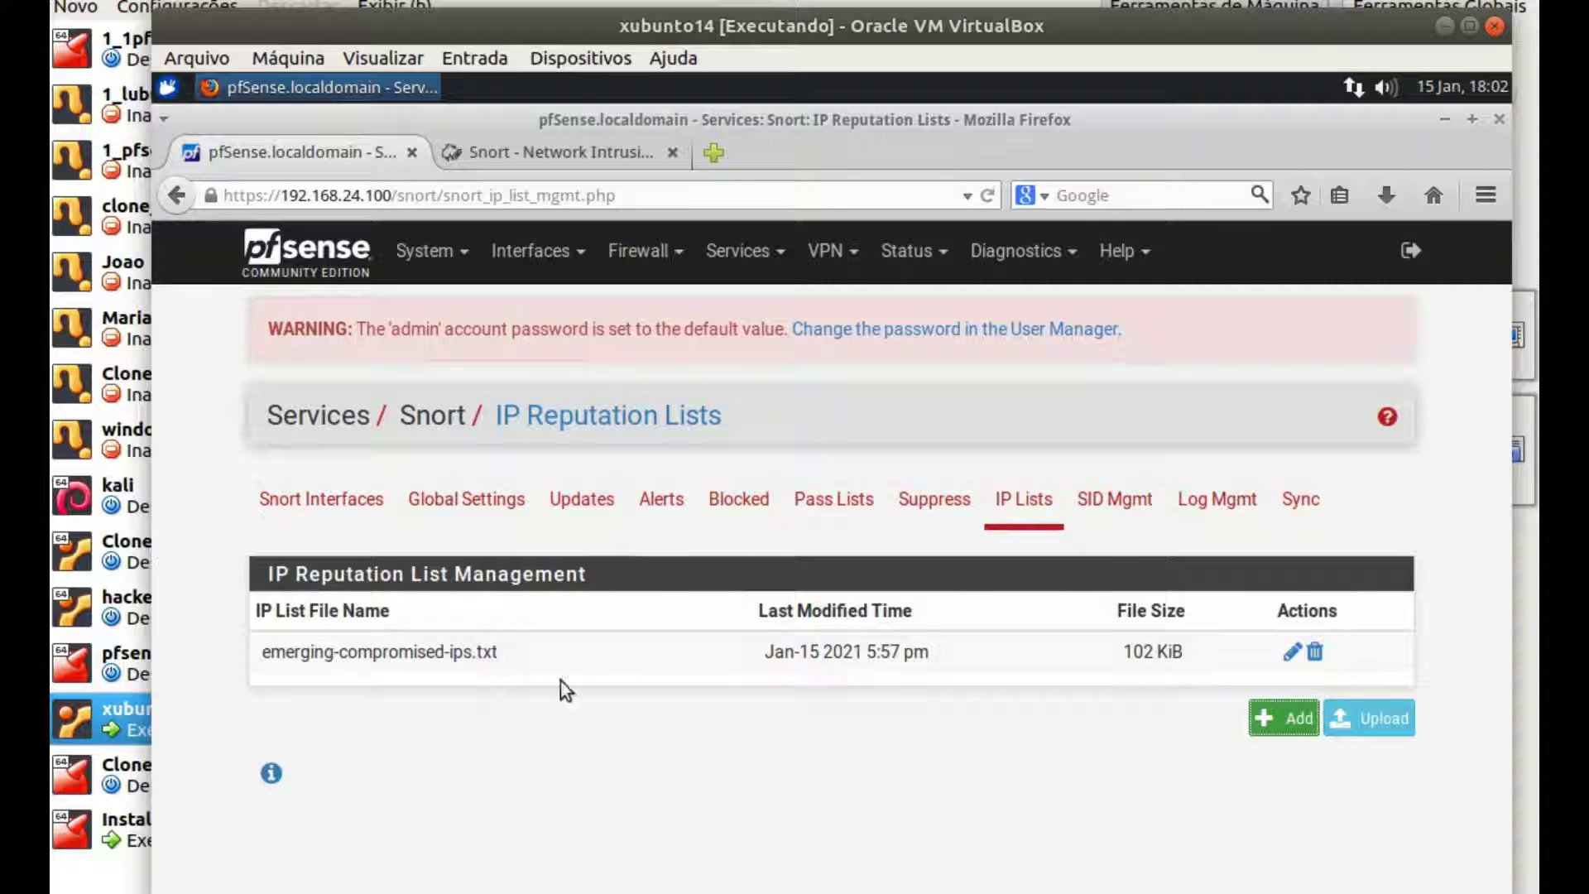
click(1127, 521)
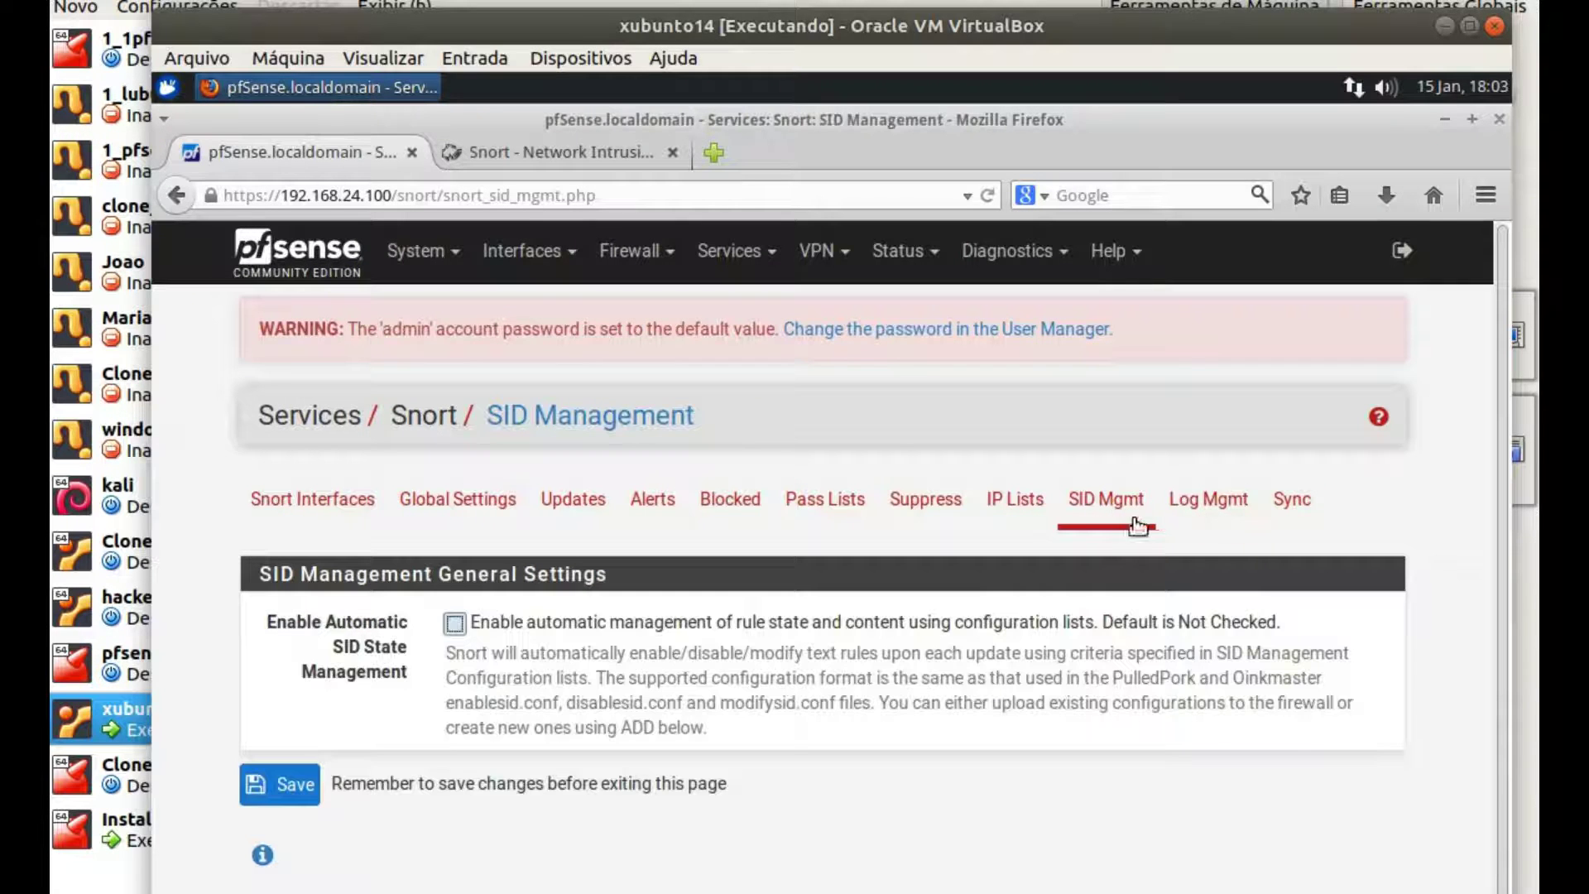
click(1207, 511)
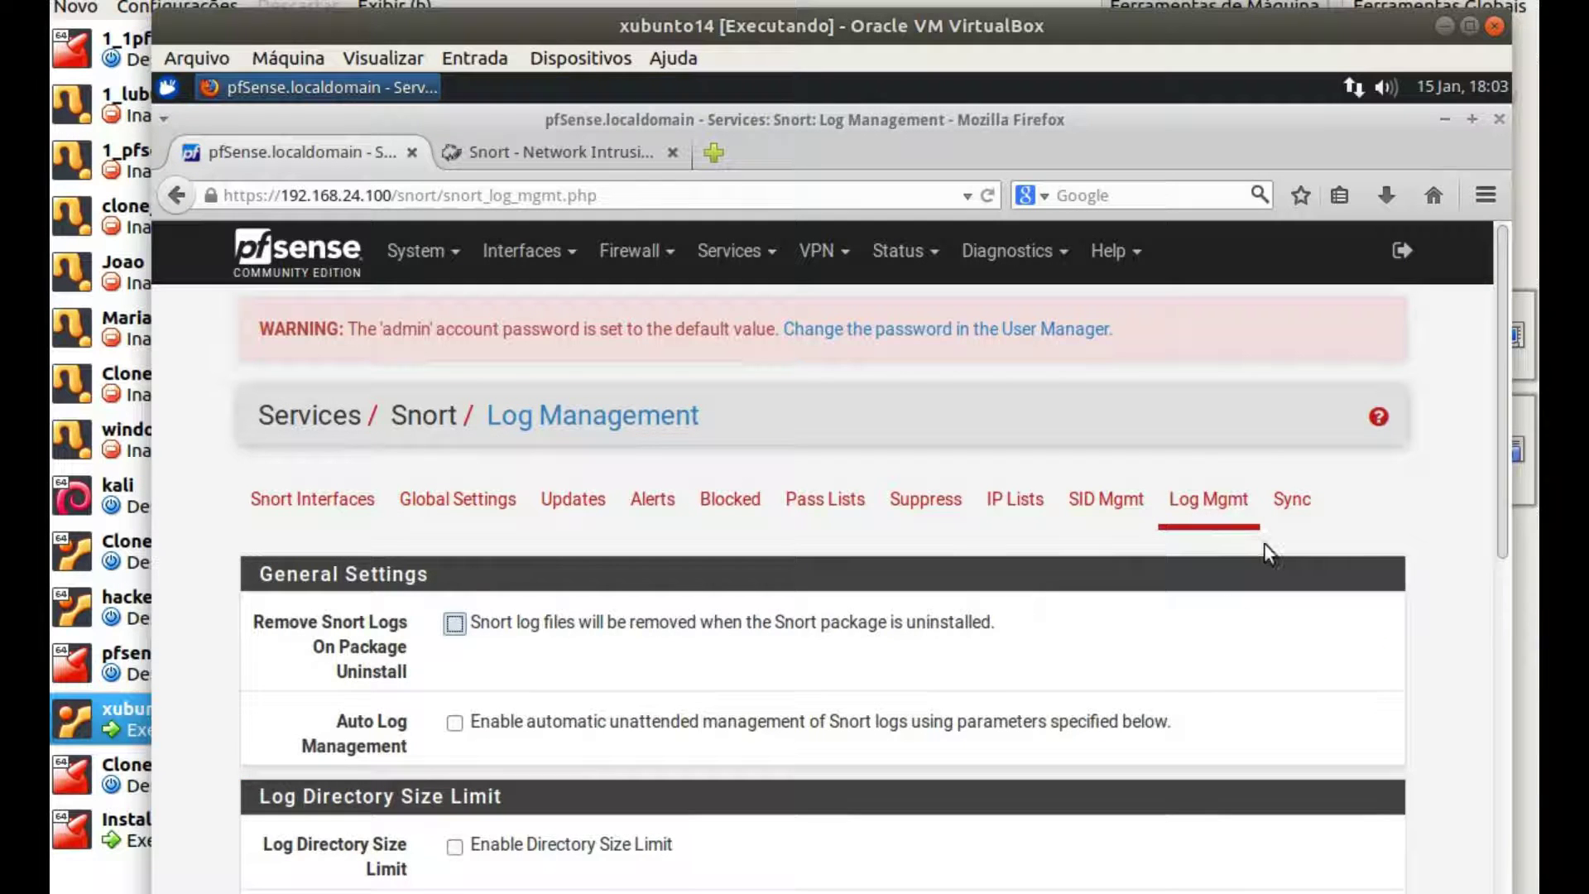
scroll(1263, 684, down, 5)
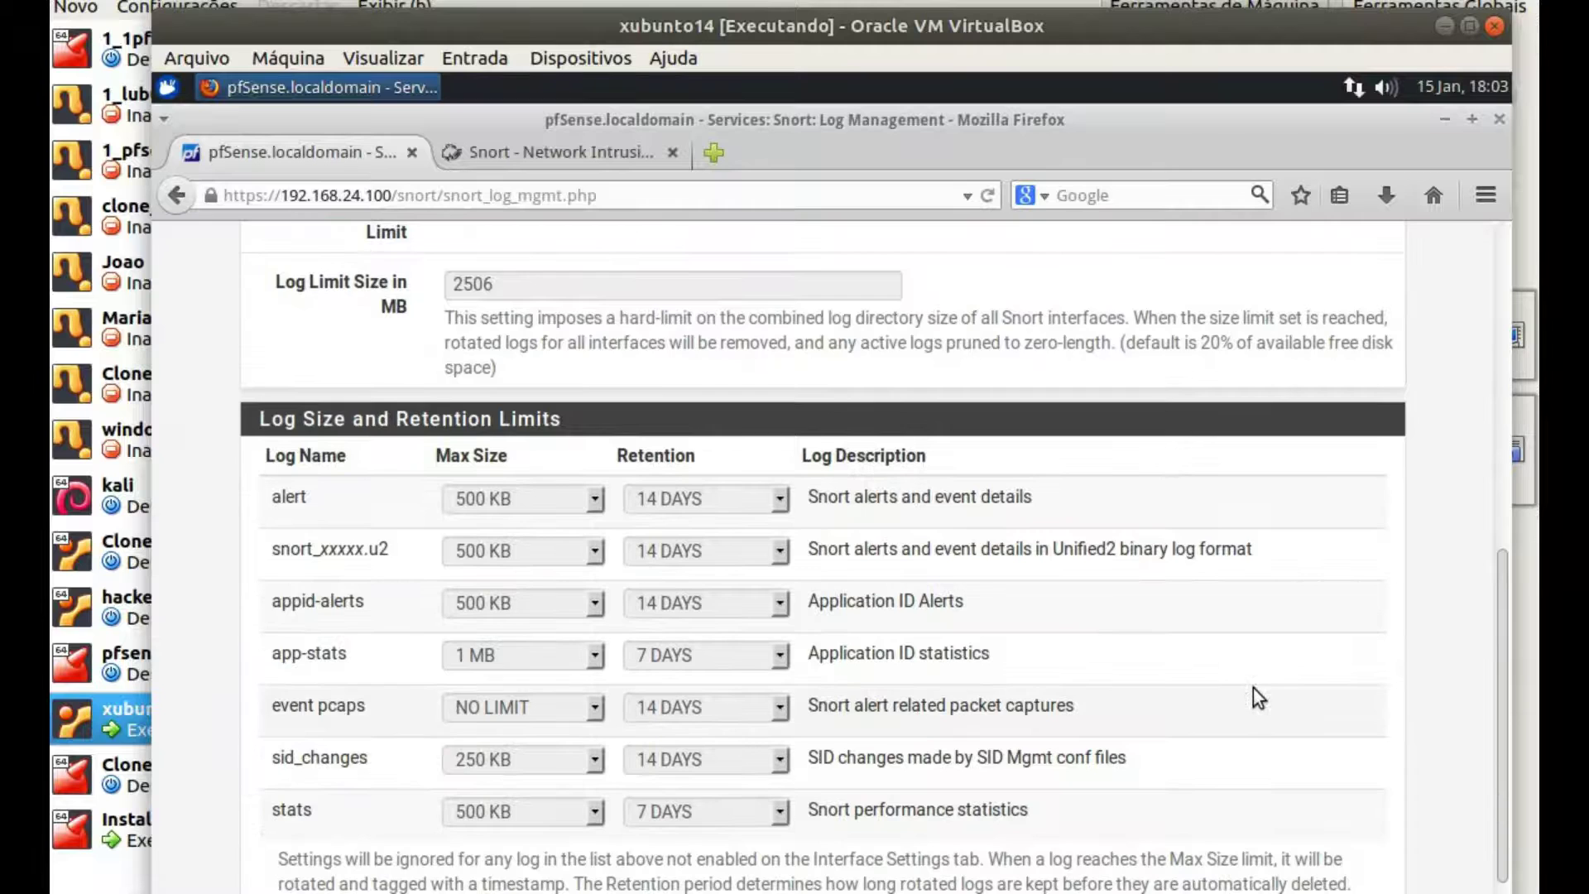
scroll(1256, 641, up, 5)
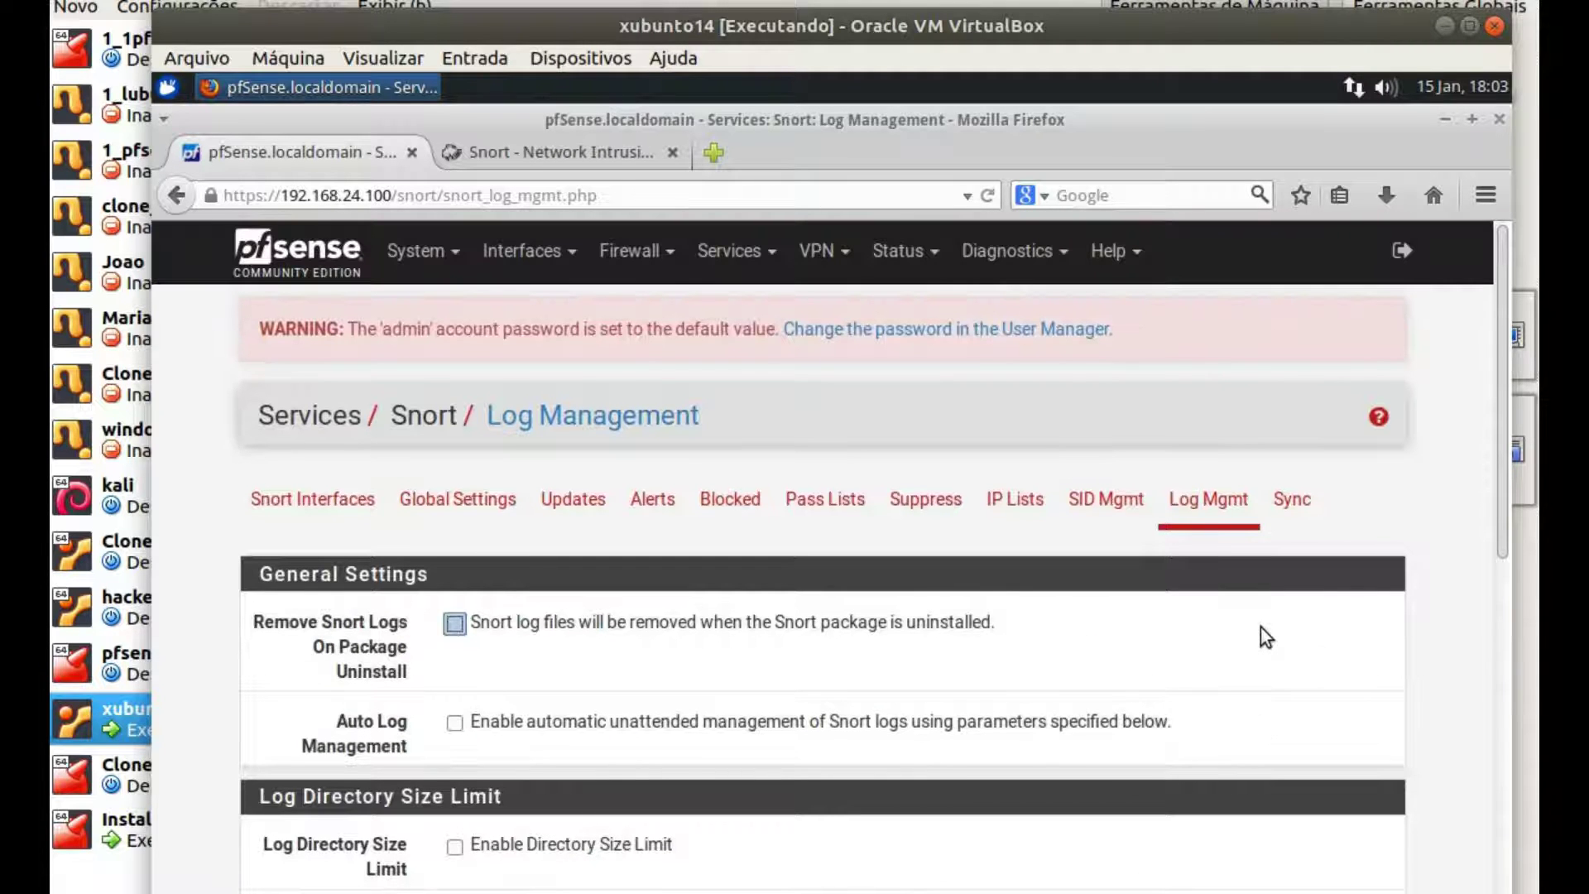
Add a Snort interface on WAN (em0) and enable Block Offenders in its Block Settings
click(318, 507)
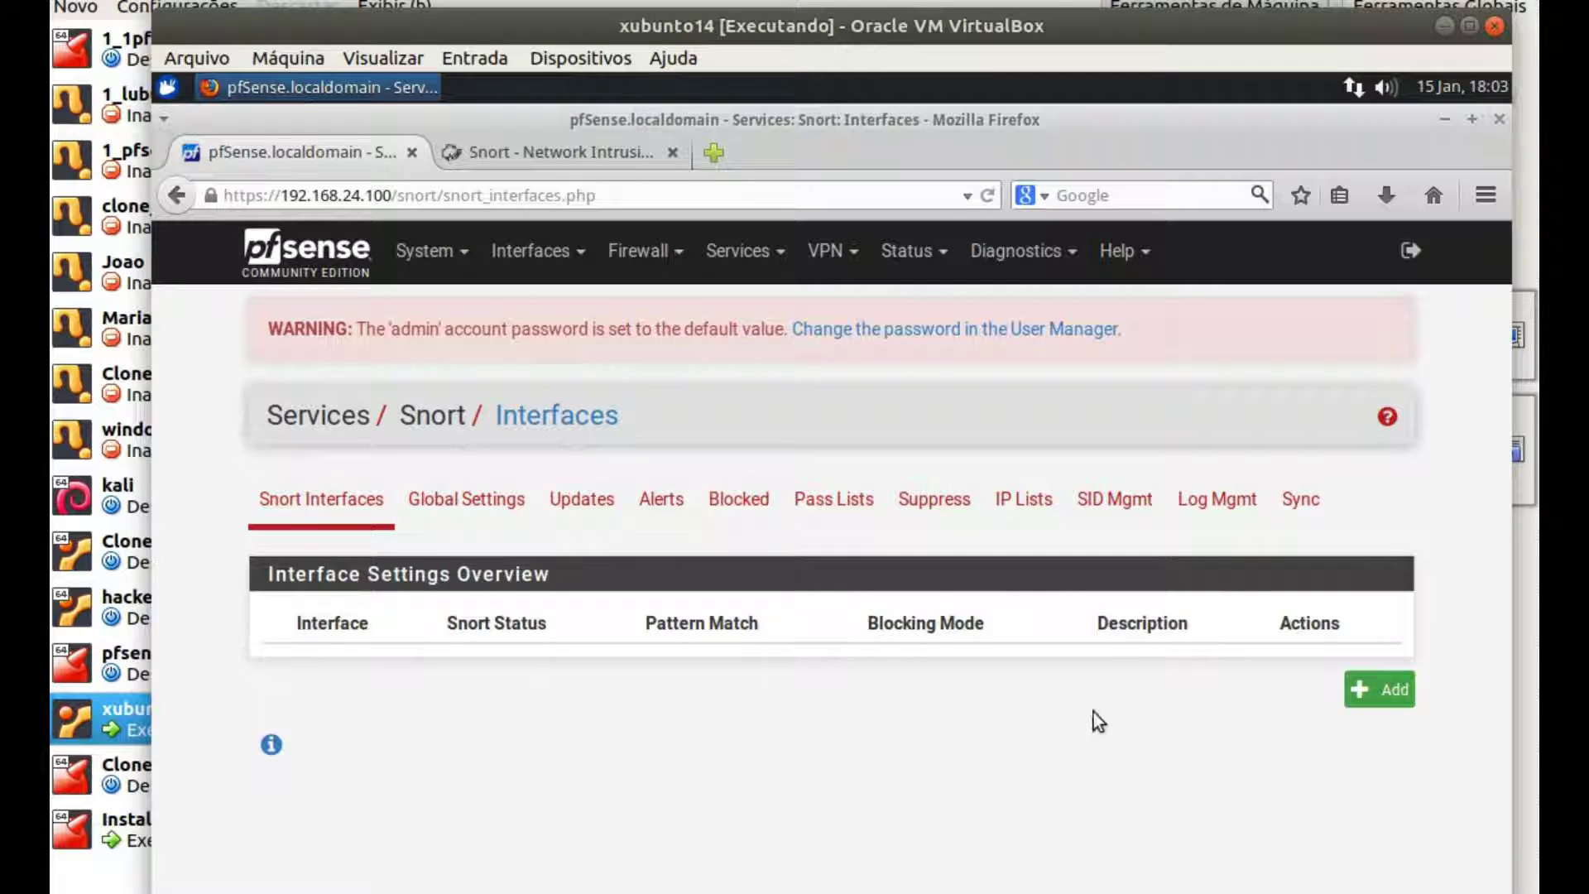
click(1380, 692)
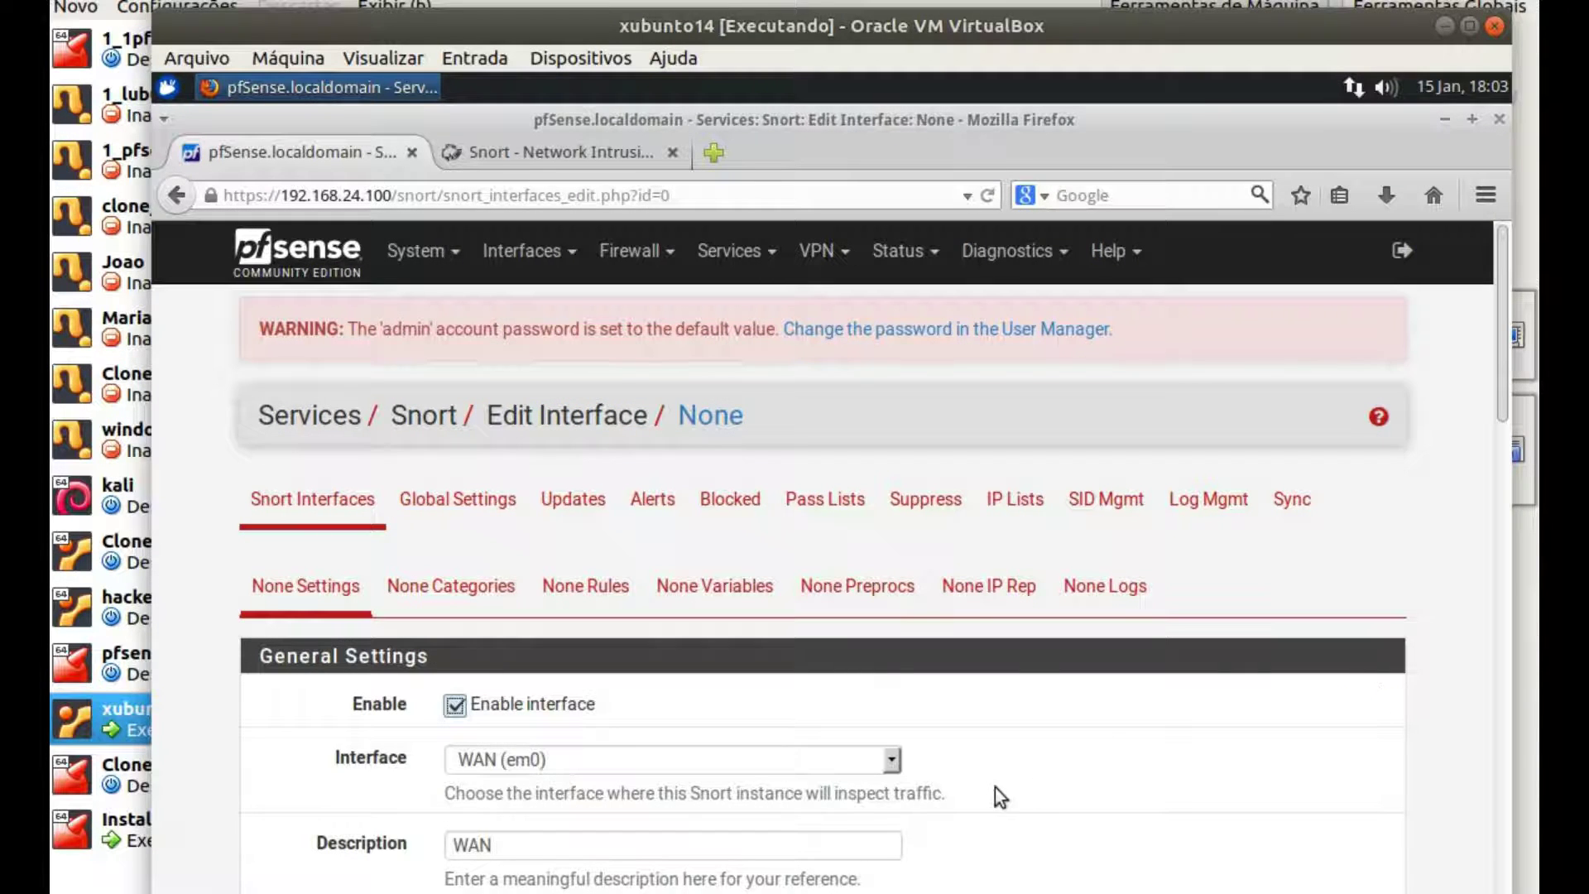
scroll(995, 787, down, 5)
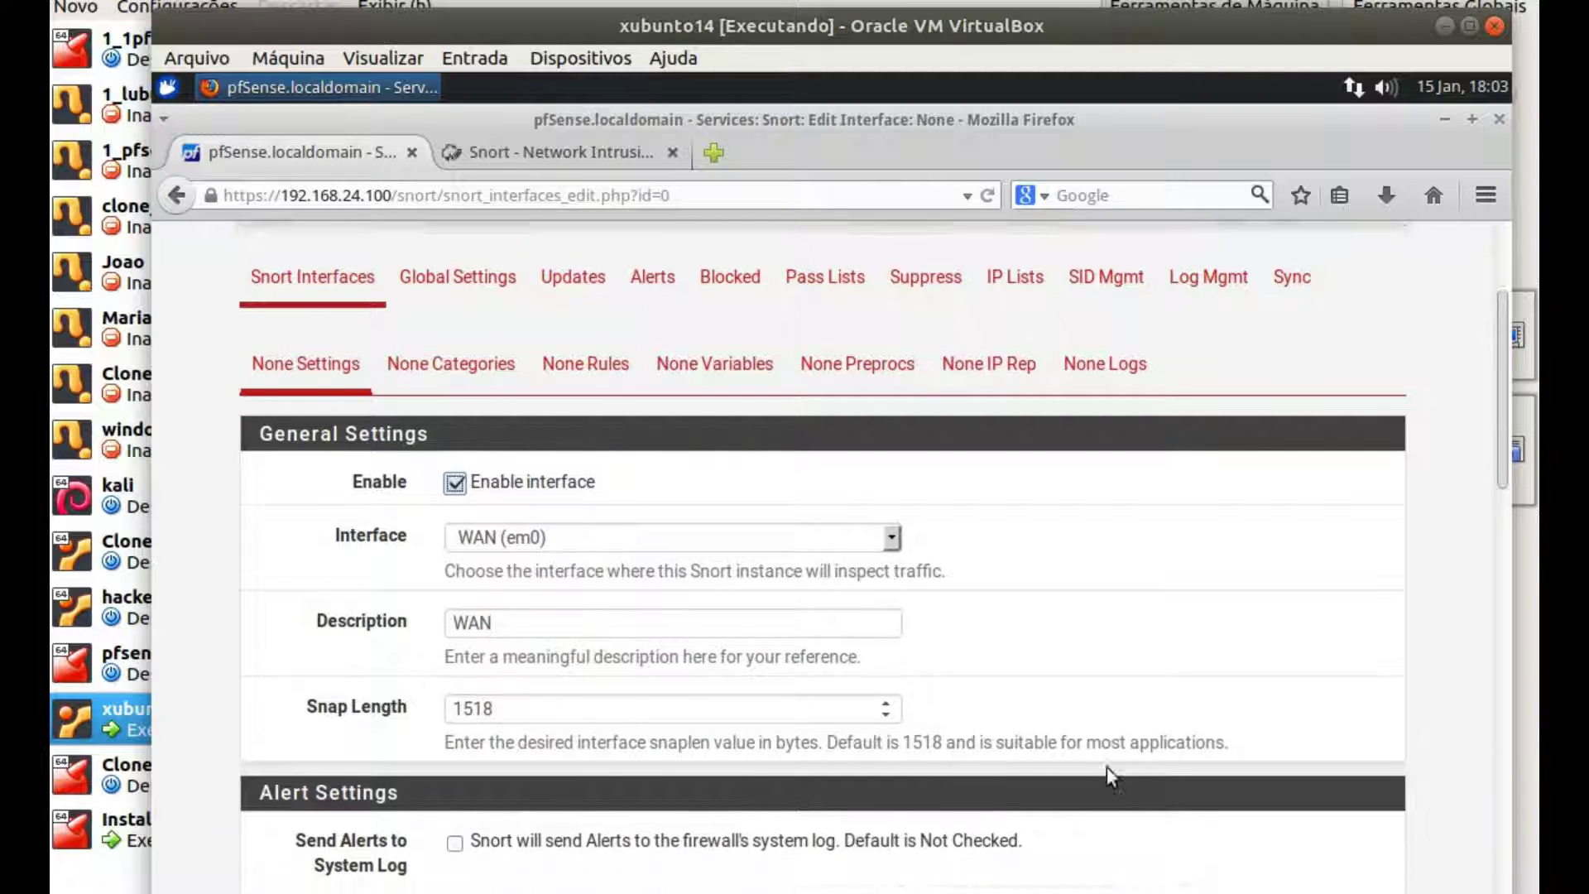
scroll(1105, 766, down, 5)
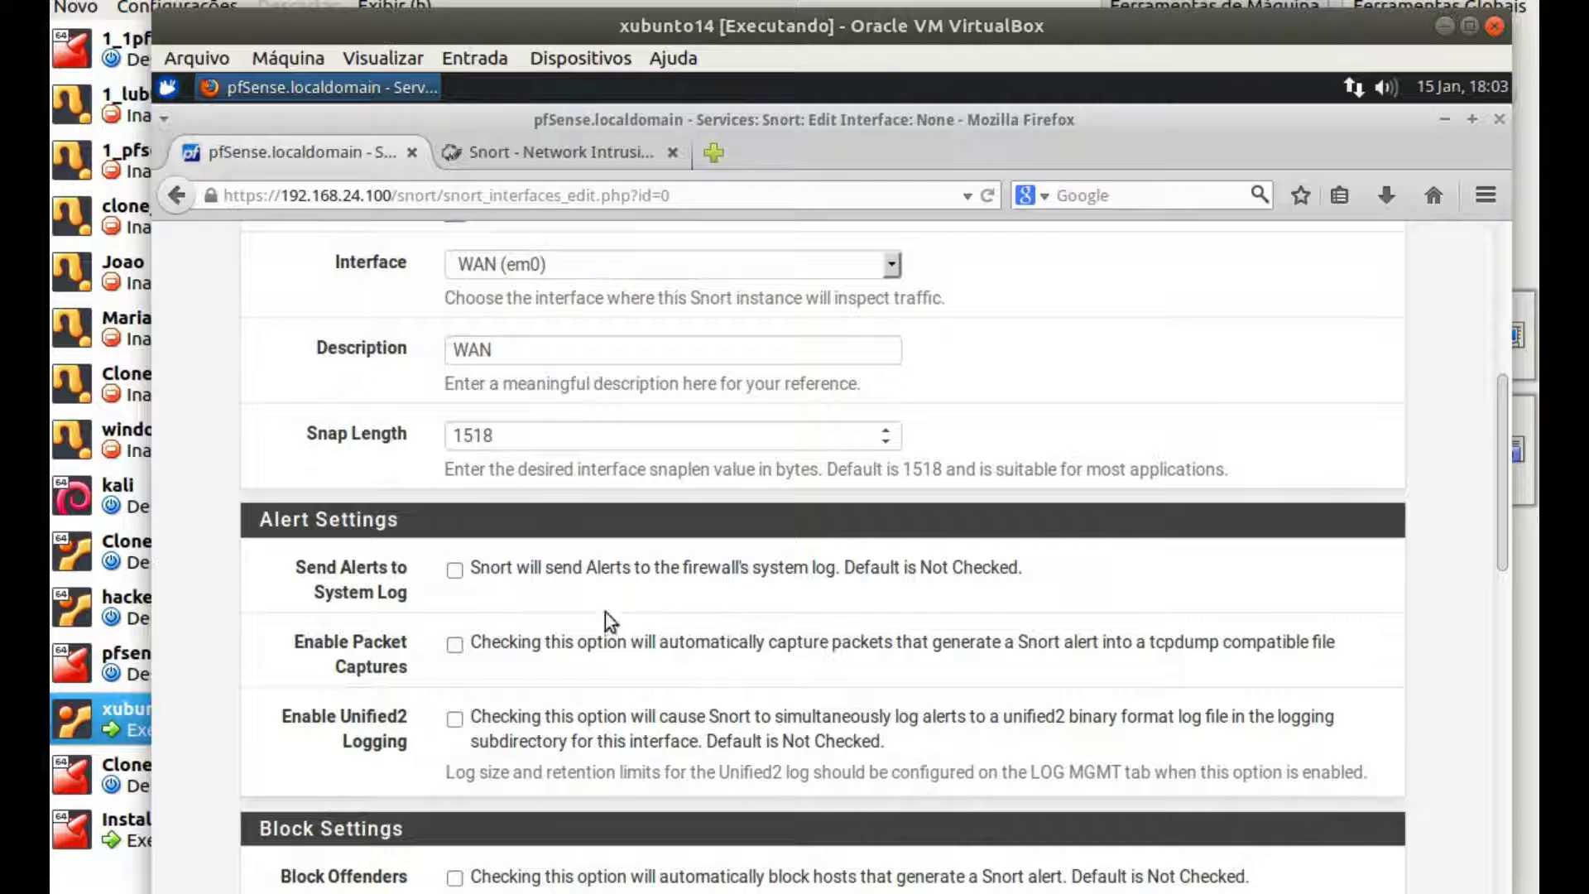
scroll(845, 703, down, 3)
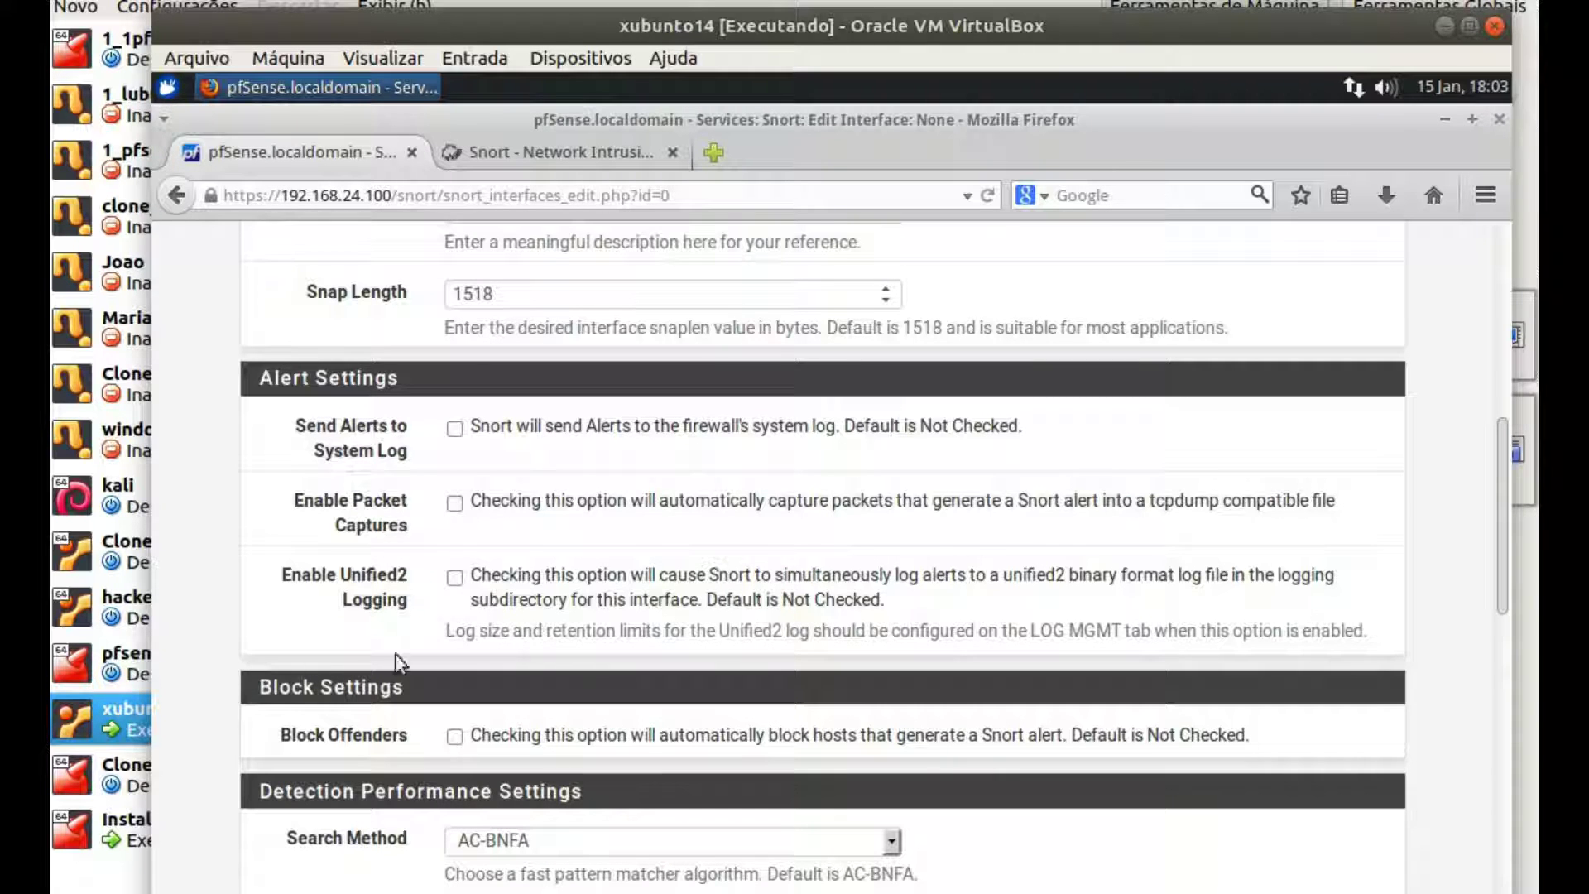
scroll(524, 665, down, 5)
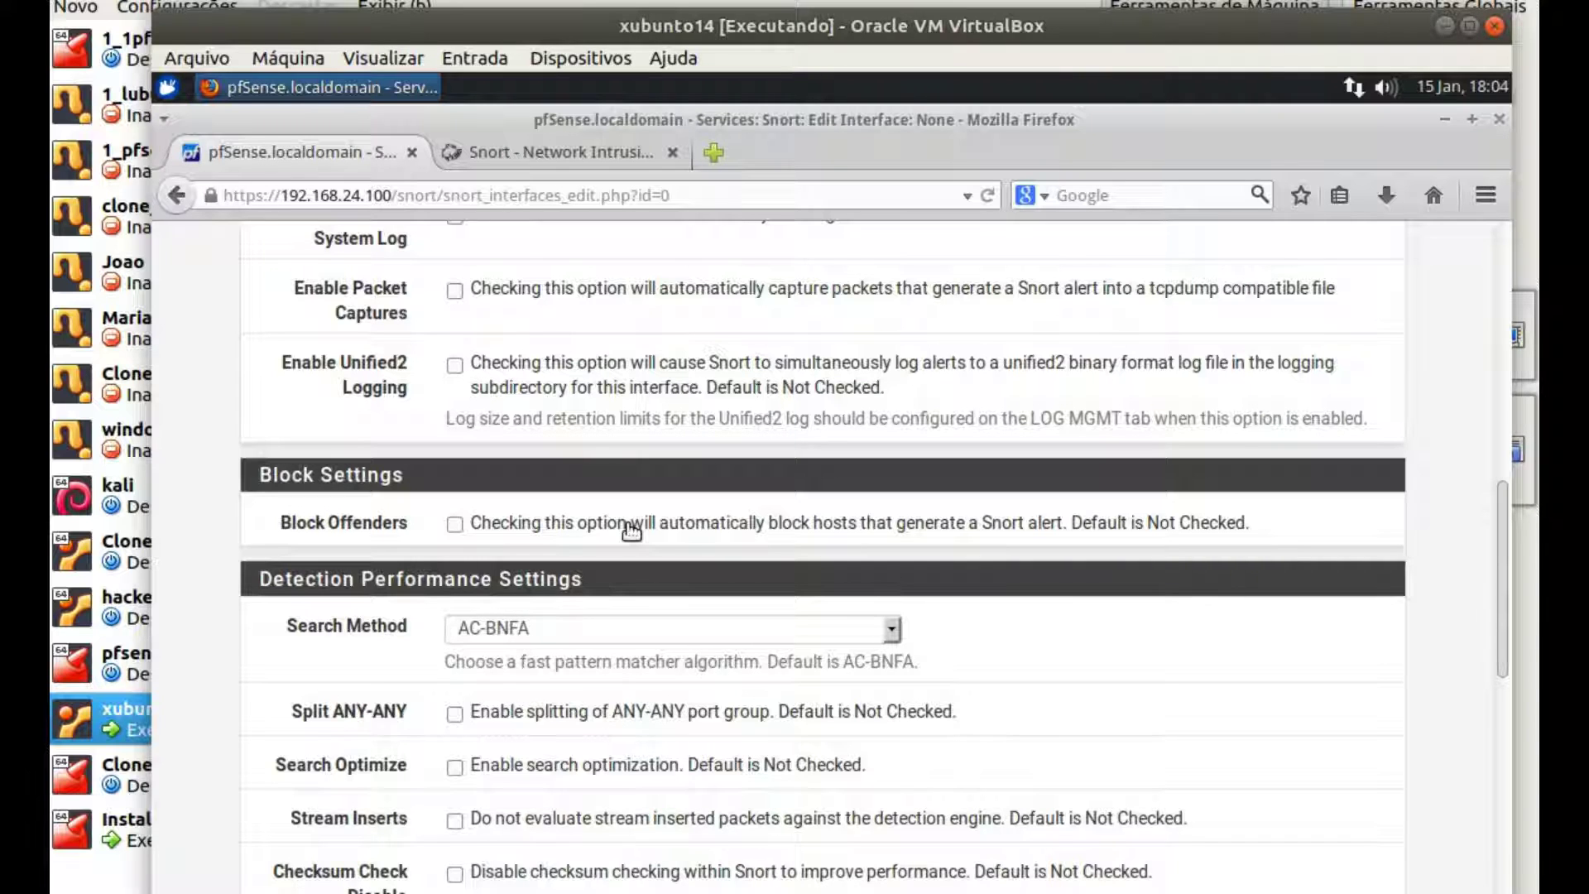
click(455, 524)
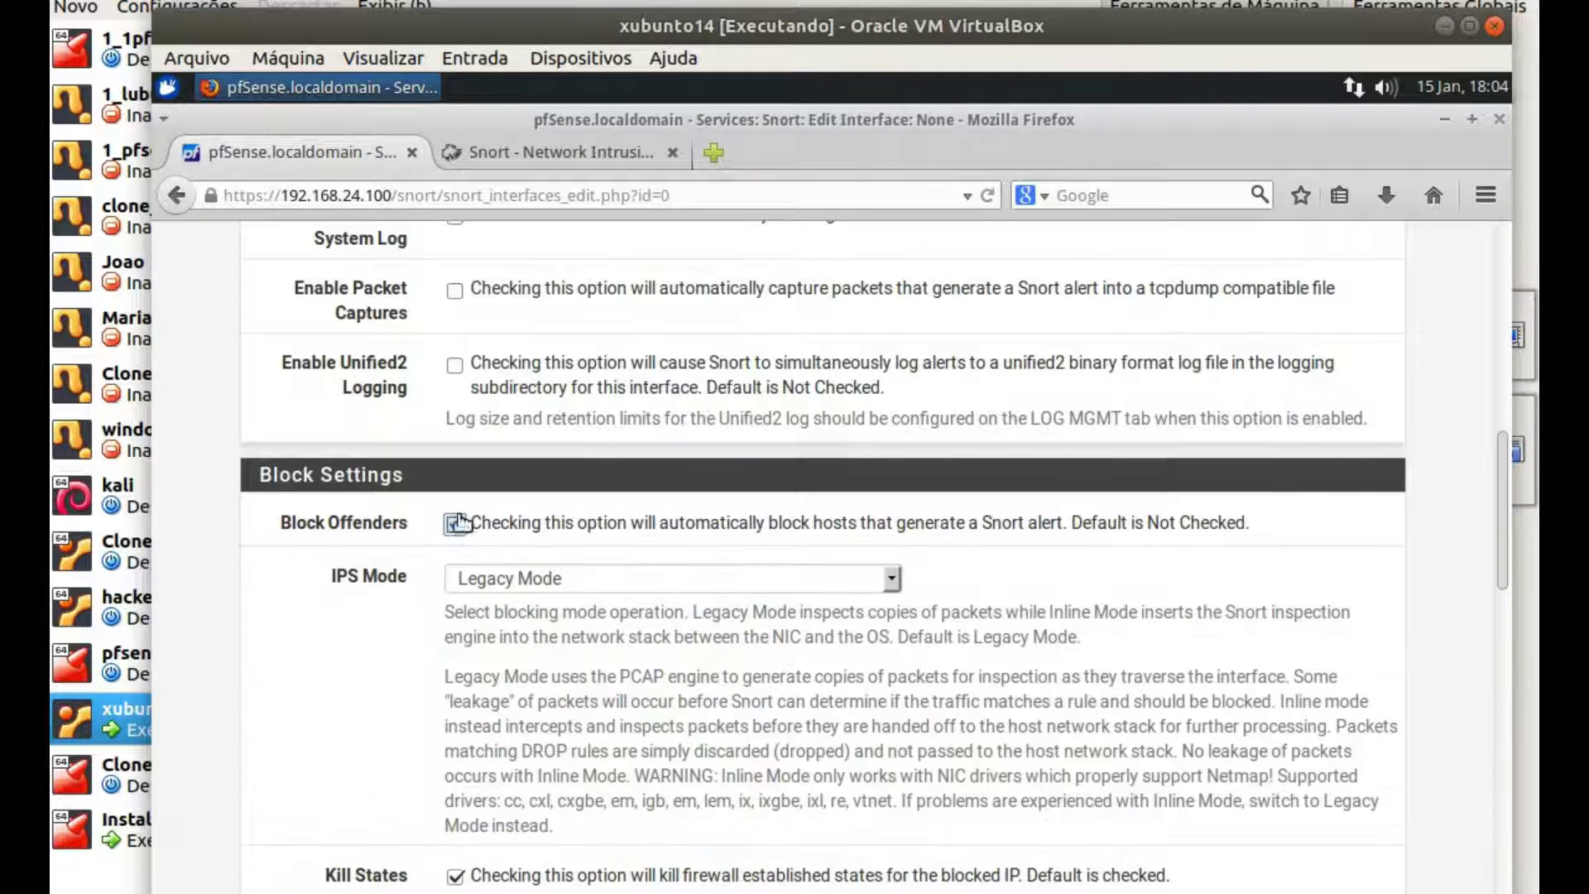
Check the available IPS Mode options in the Block Settings, leaving Legacy Mode selected
scroll(1093, 595, down, 3)
scroll(1092, 599, up, 1)
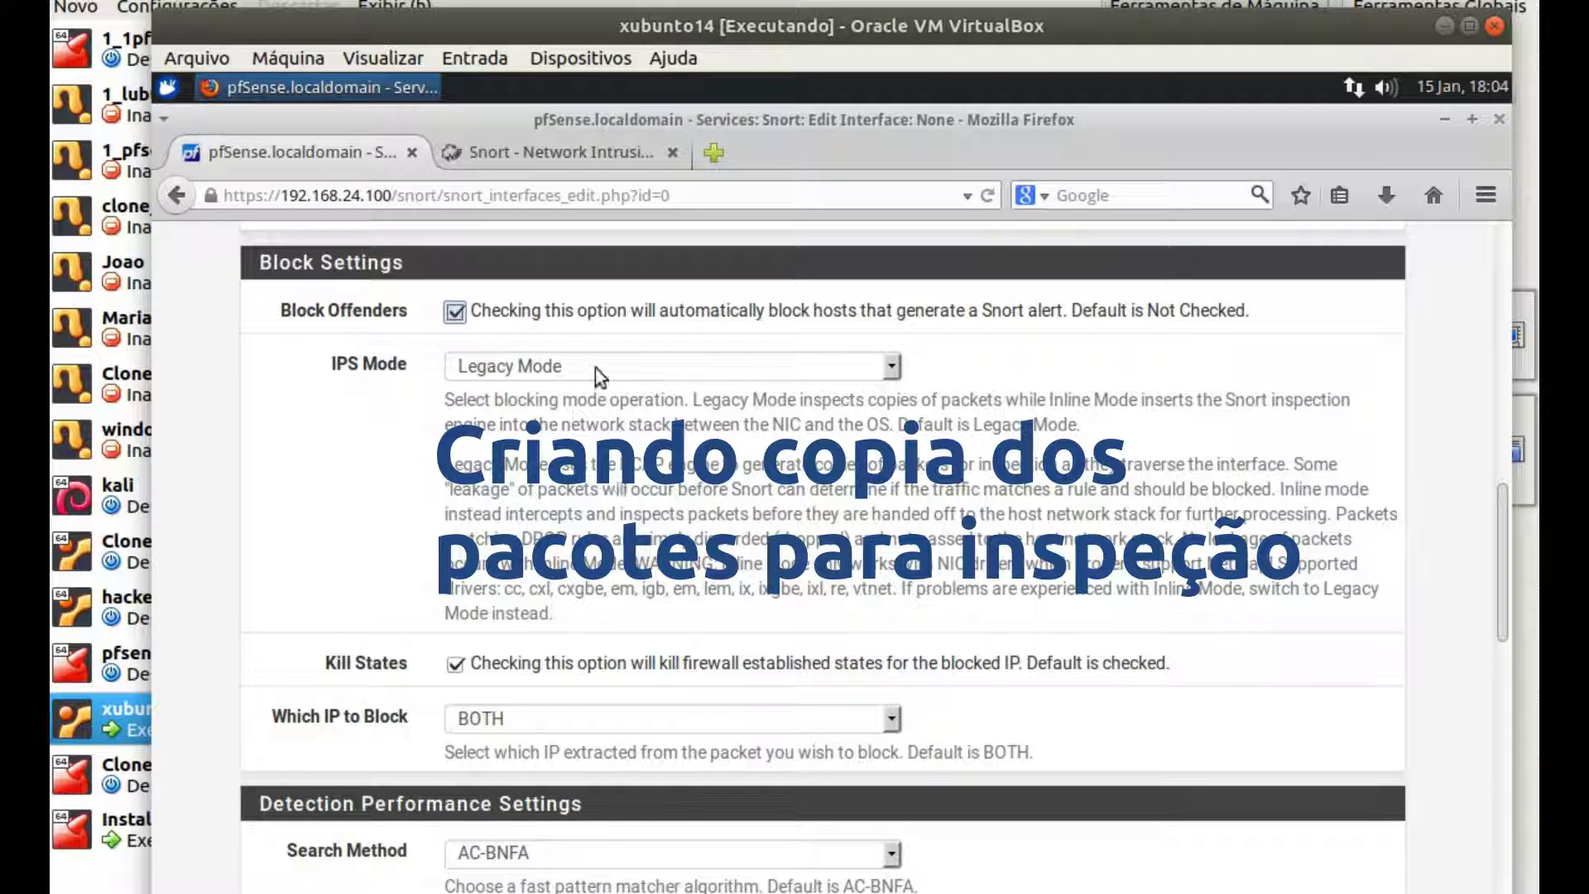
click(883, 368)
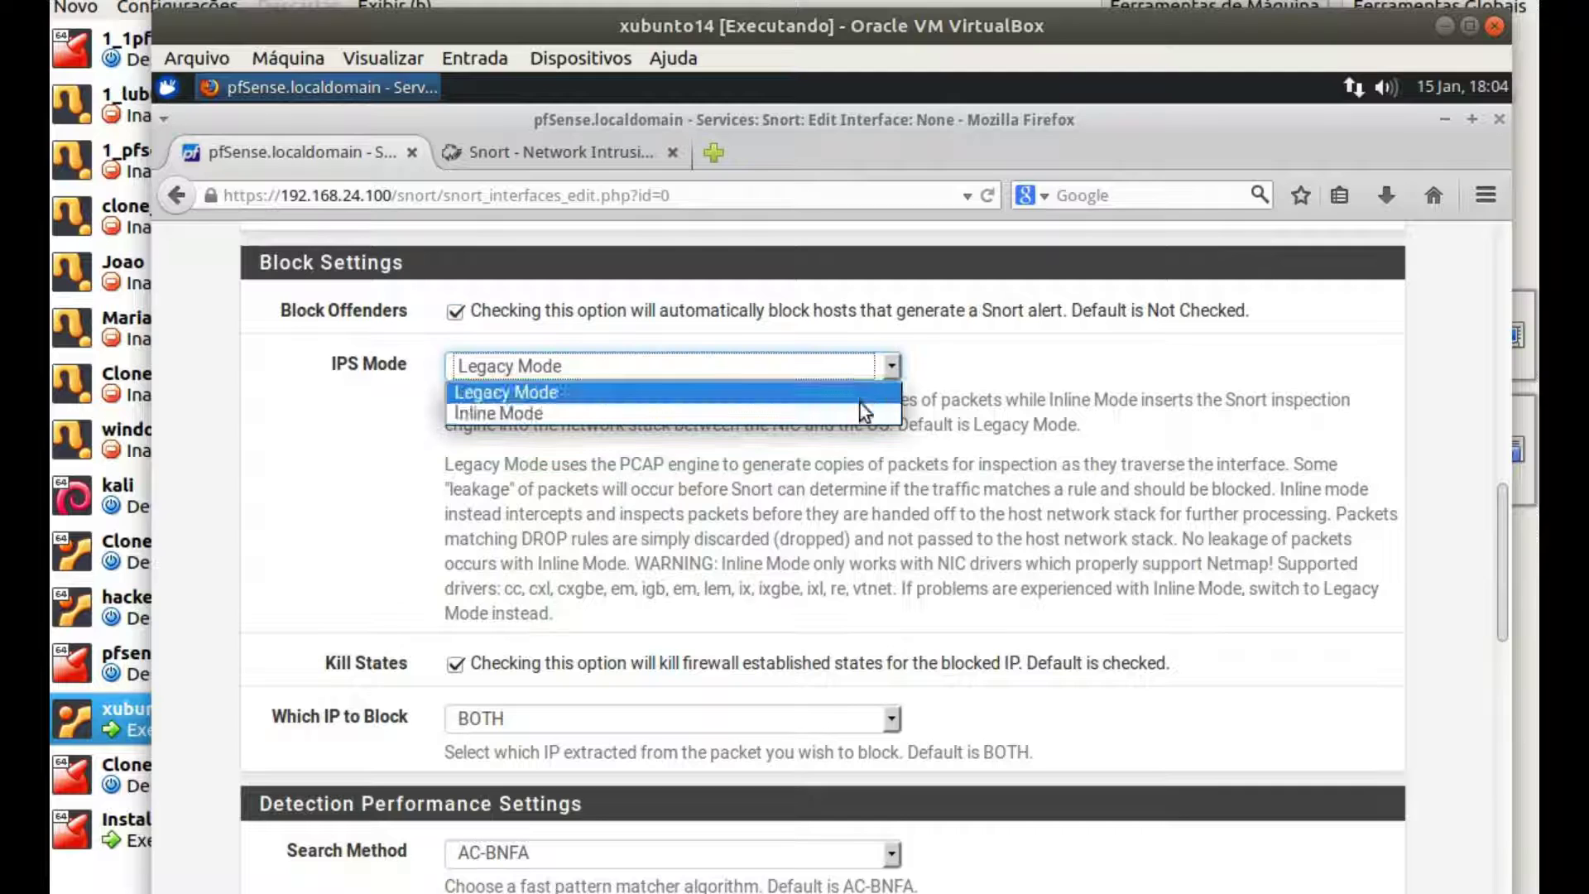
click(889, 372)
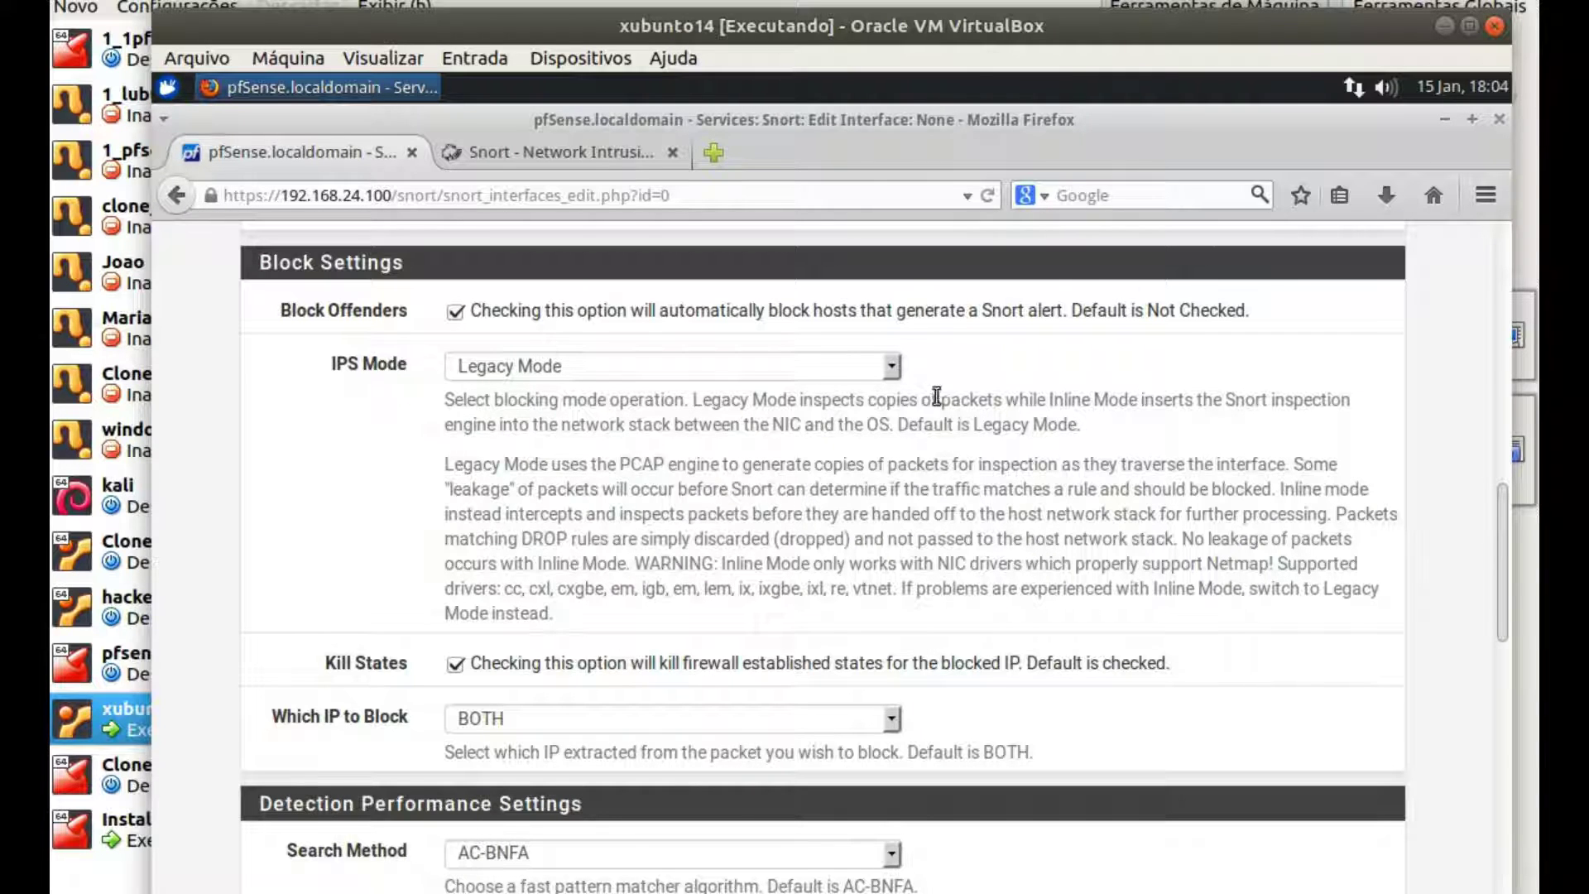
click(894, 368)
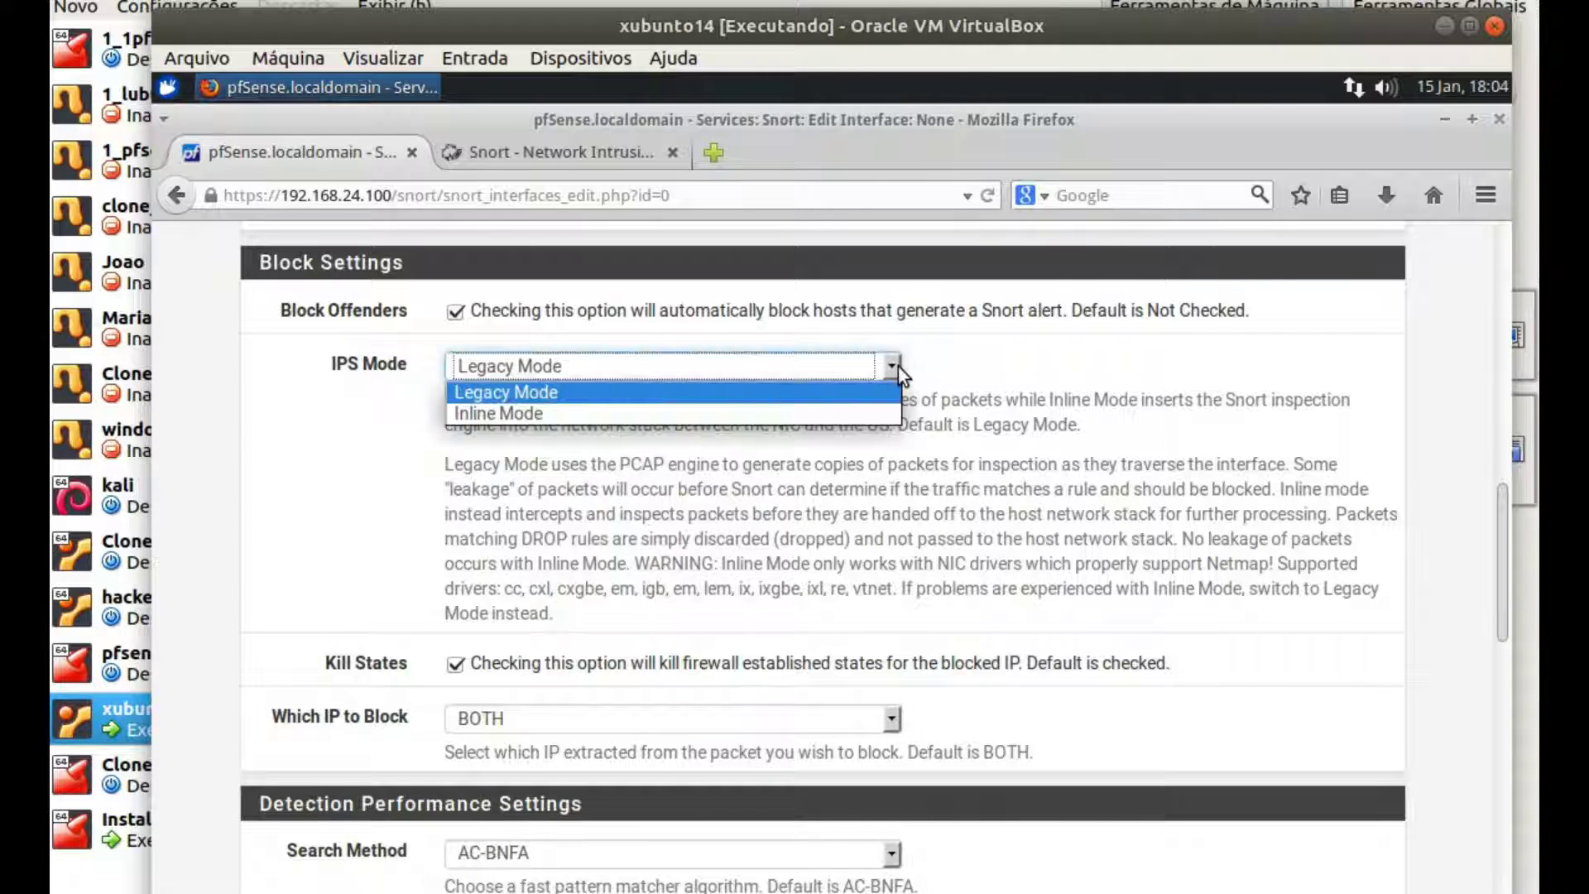
click(945, 359)
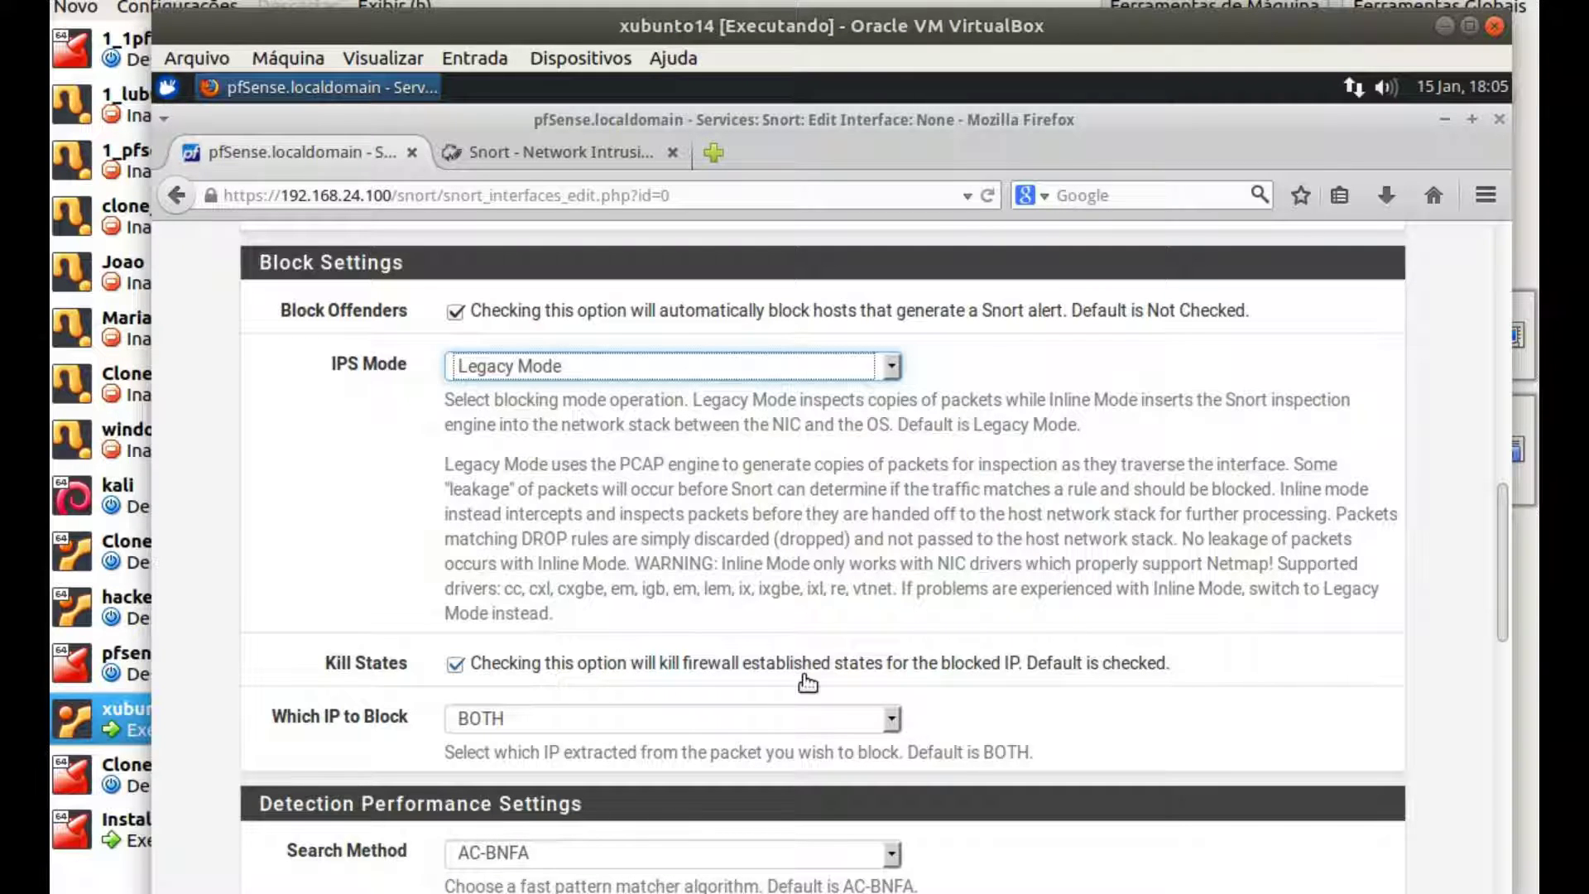
Try SRC and DST as the Which IP to Block option, and return it to BOTH
scroll(1044, 731, down, 3)
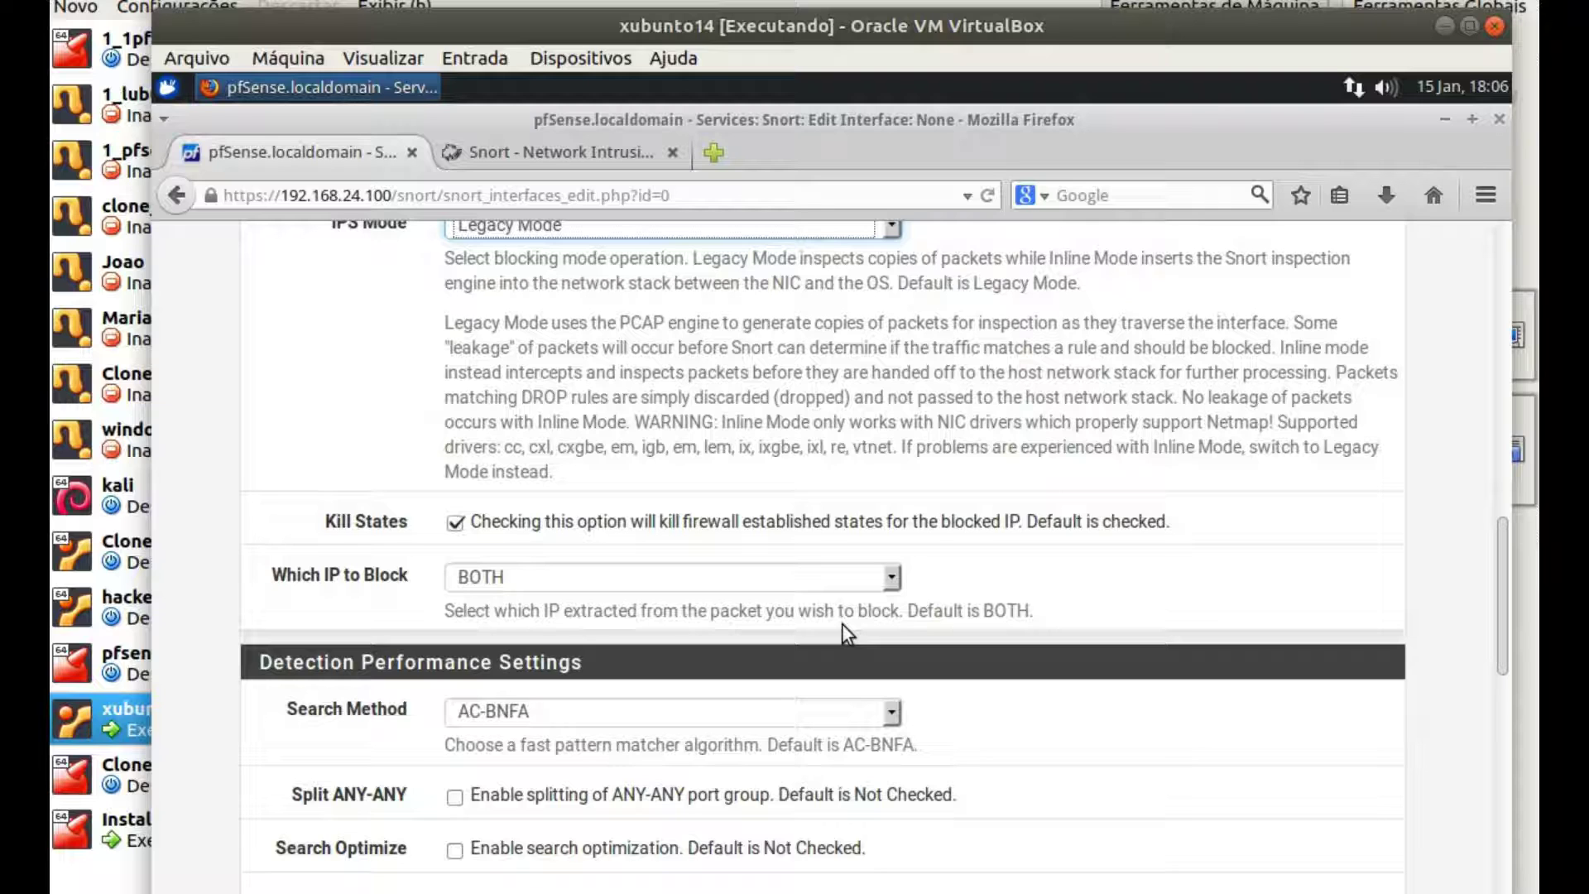
click(891, 579)
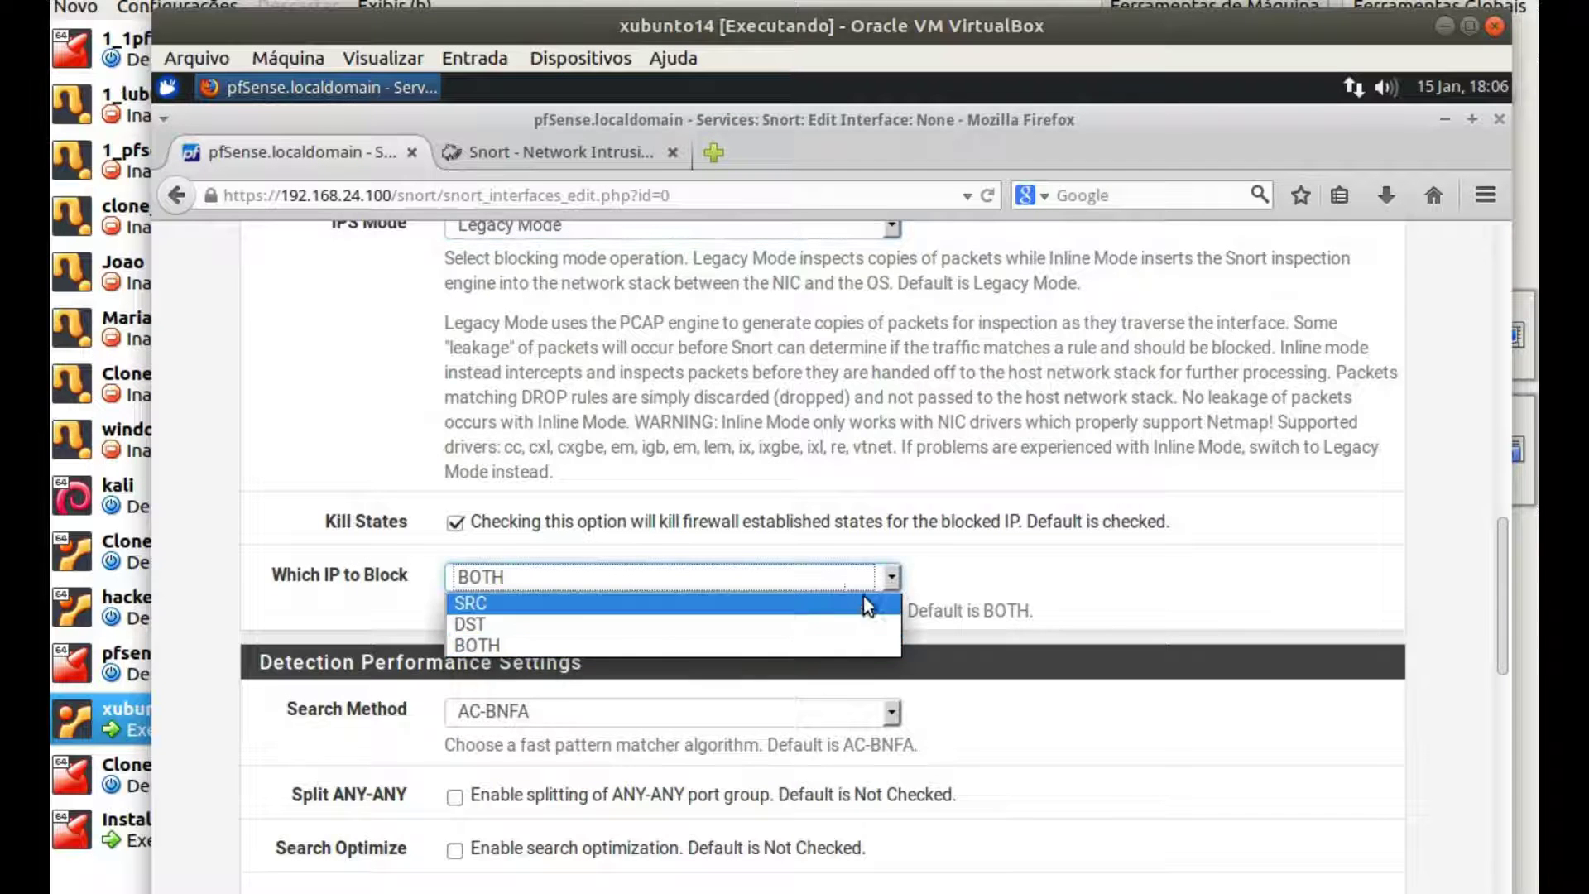
click(809, 603)
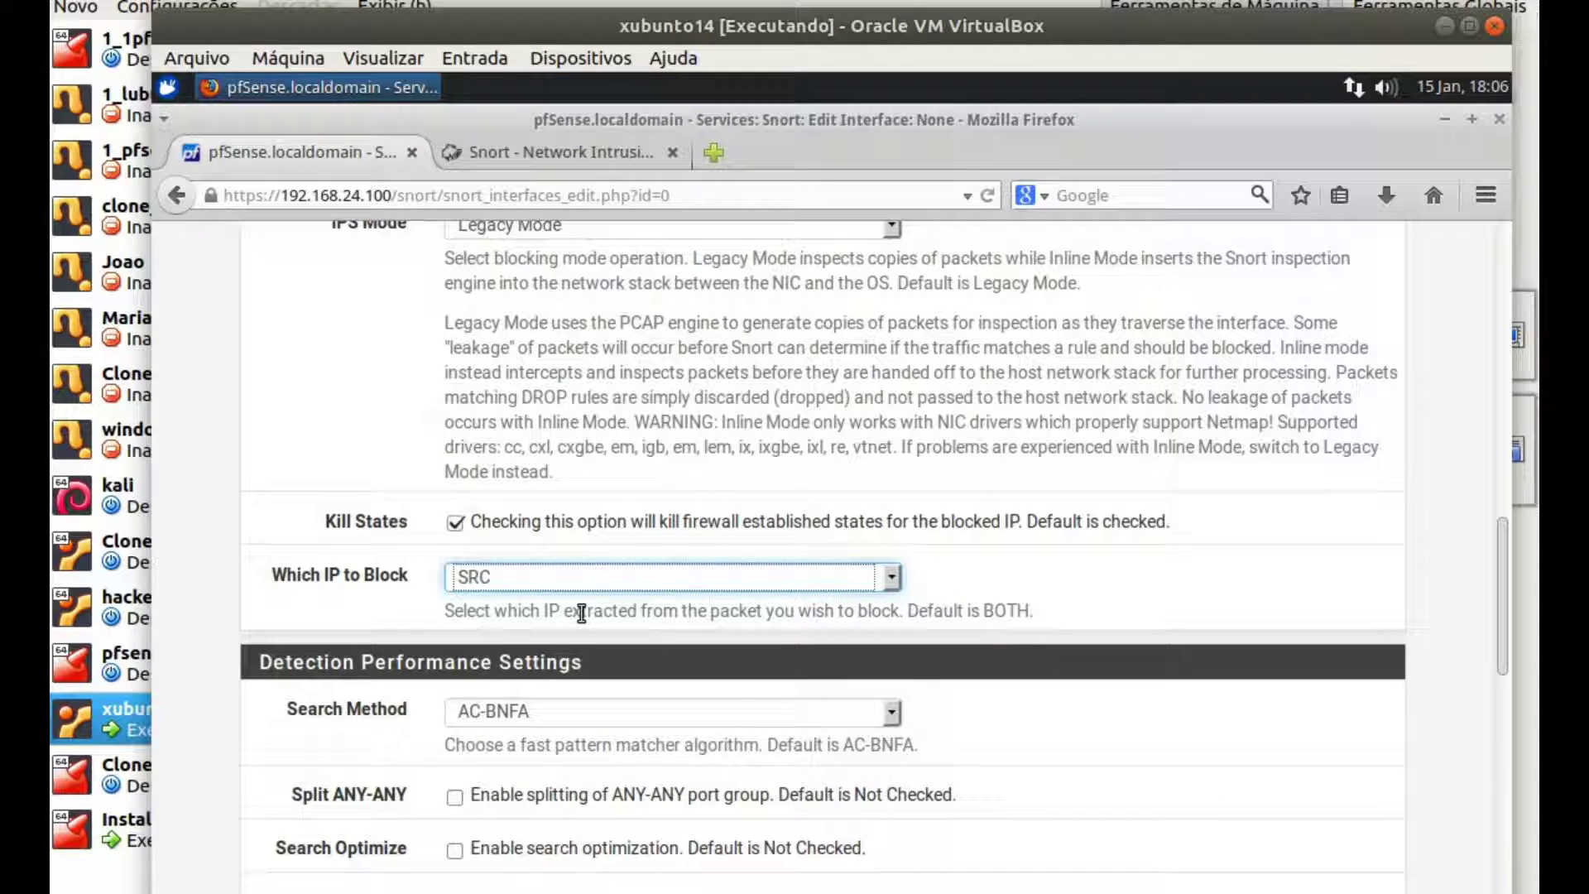
click(882, 581)
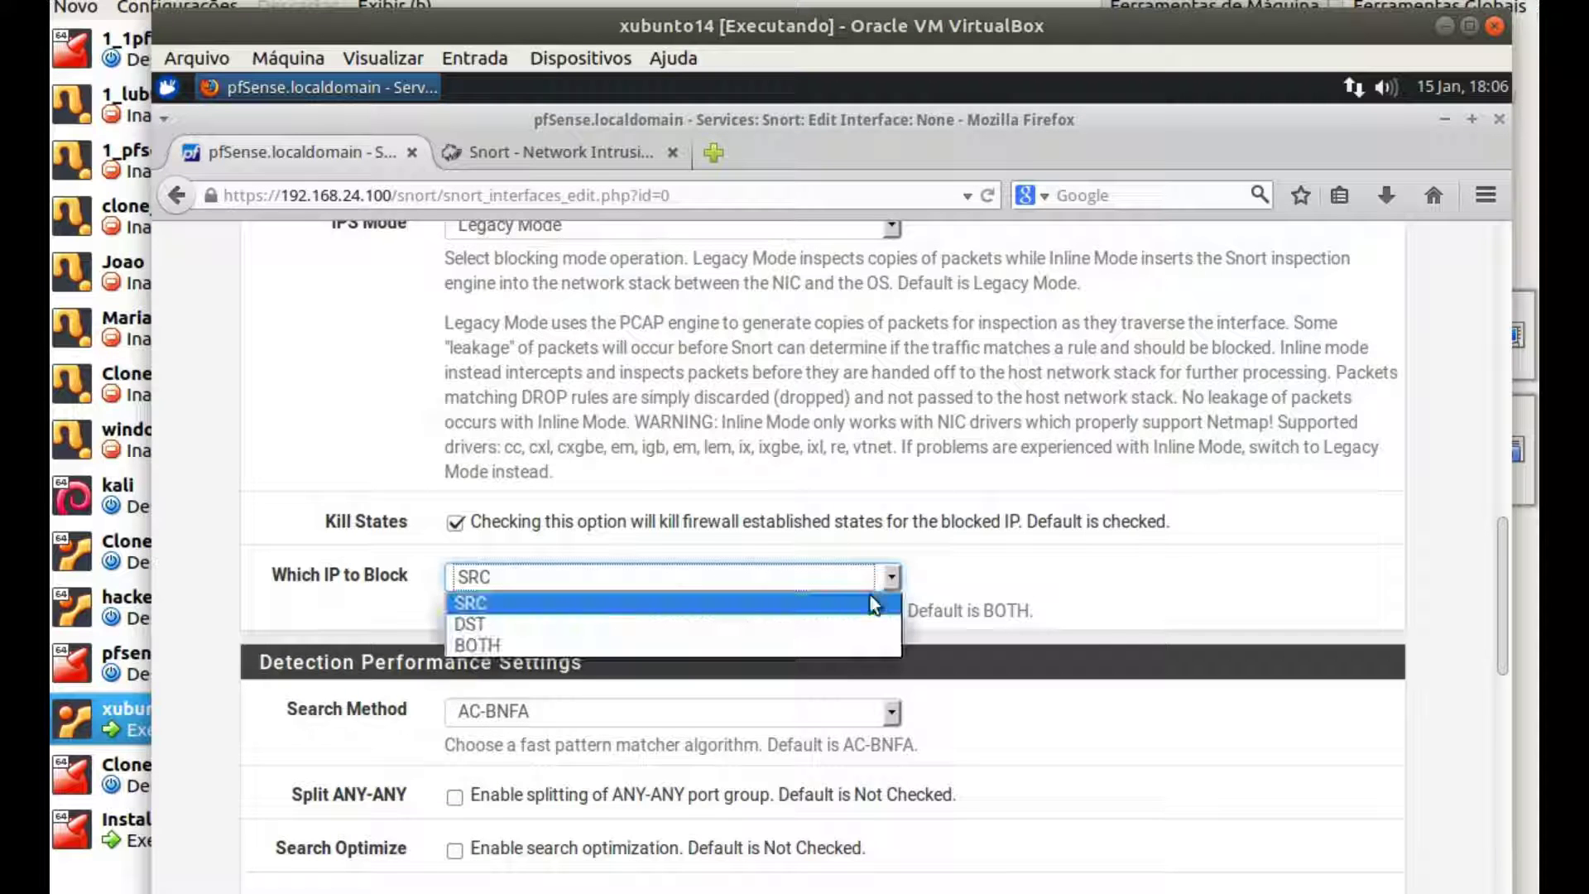
click(846, 626)
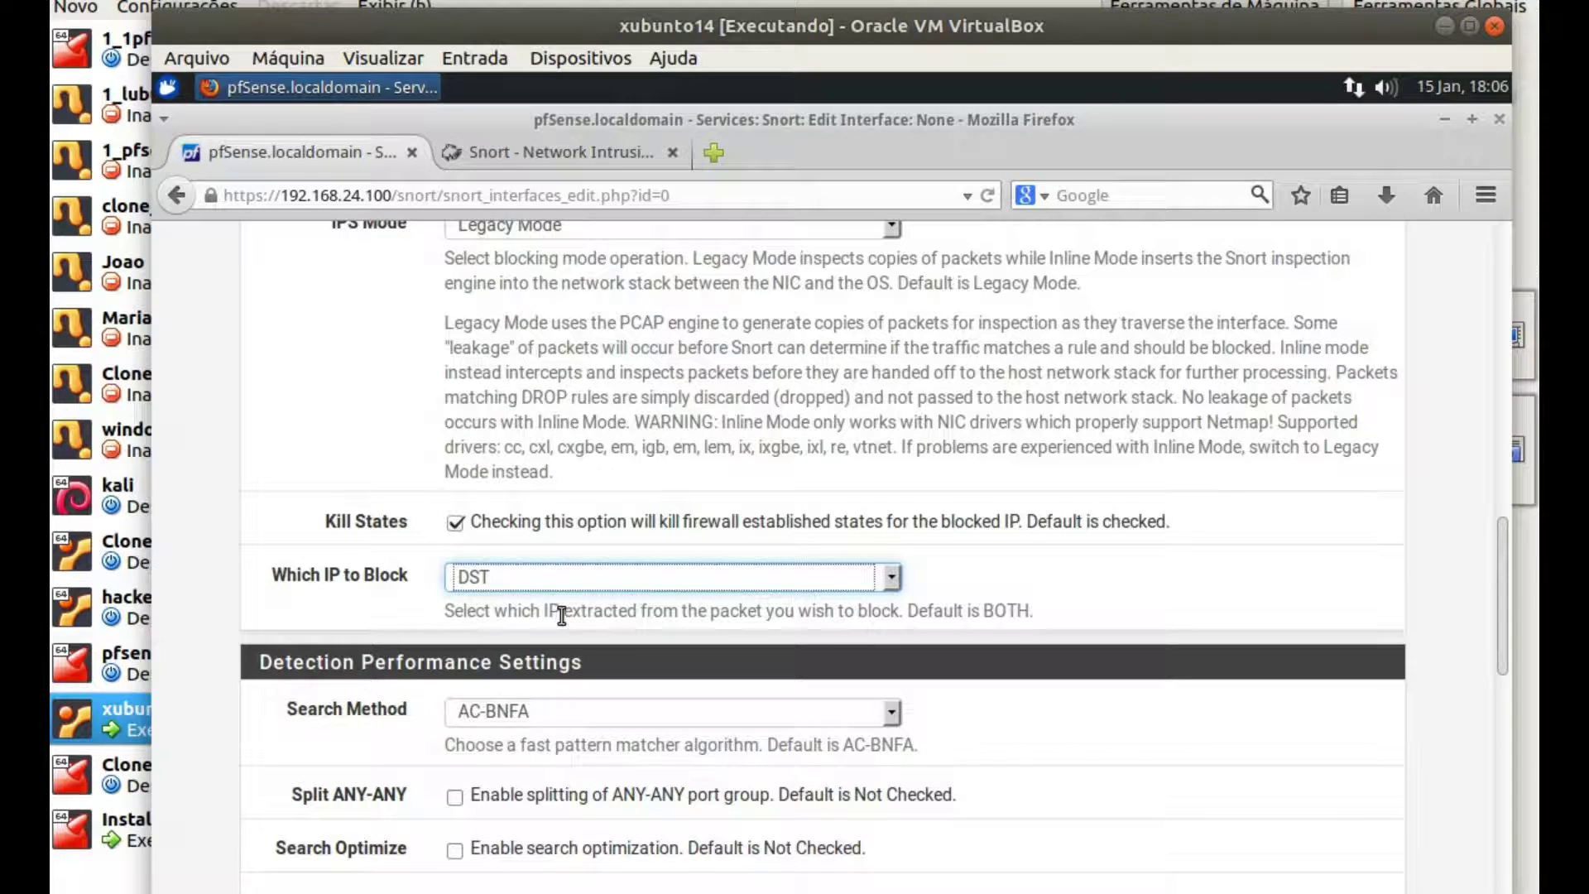
click(892, 583)
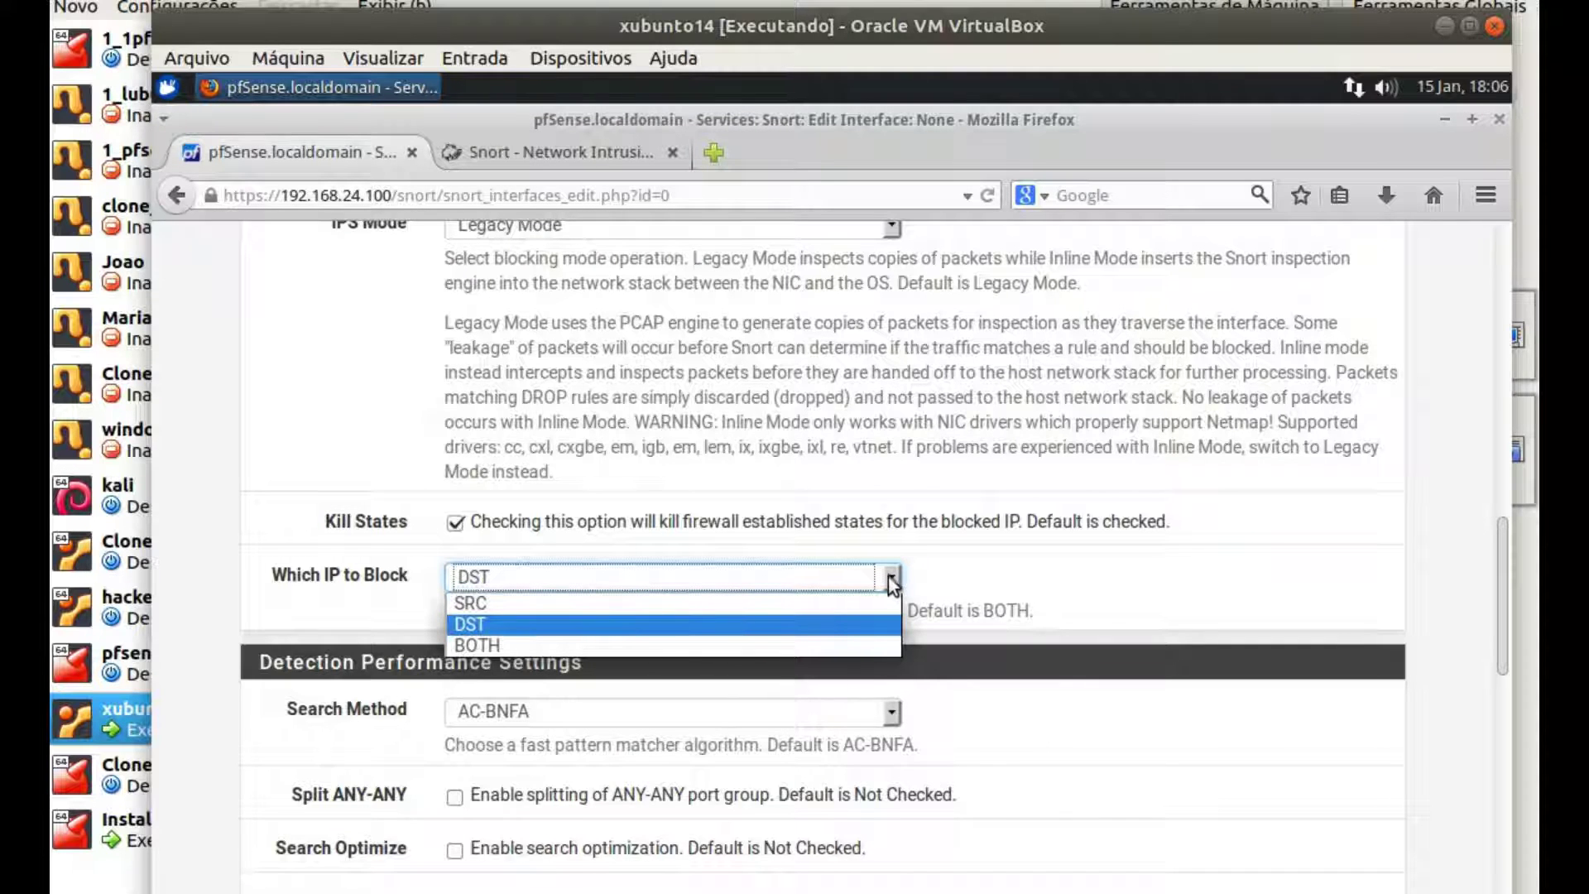
click(776, 639)
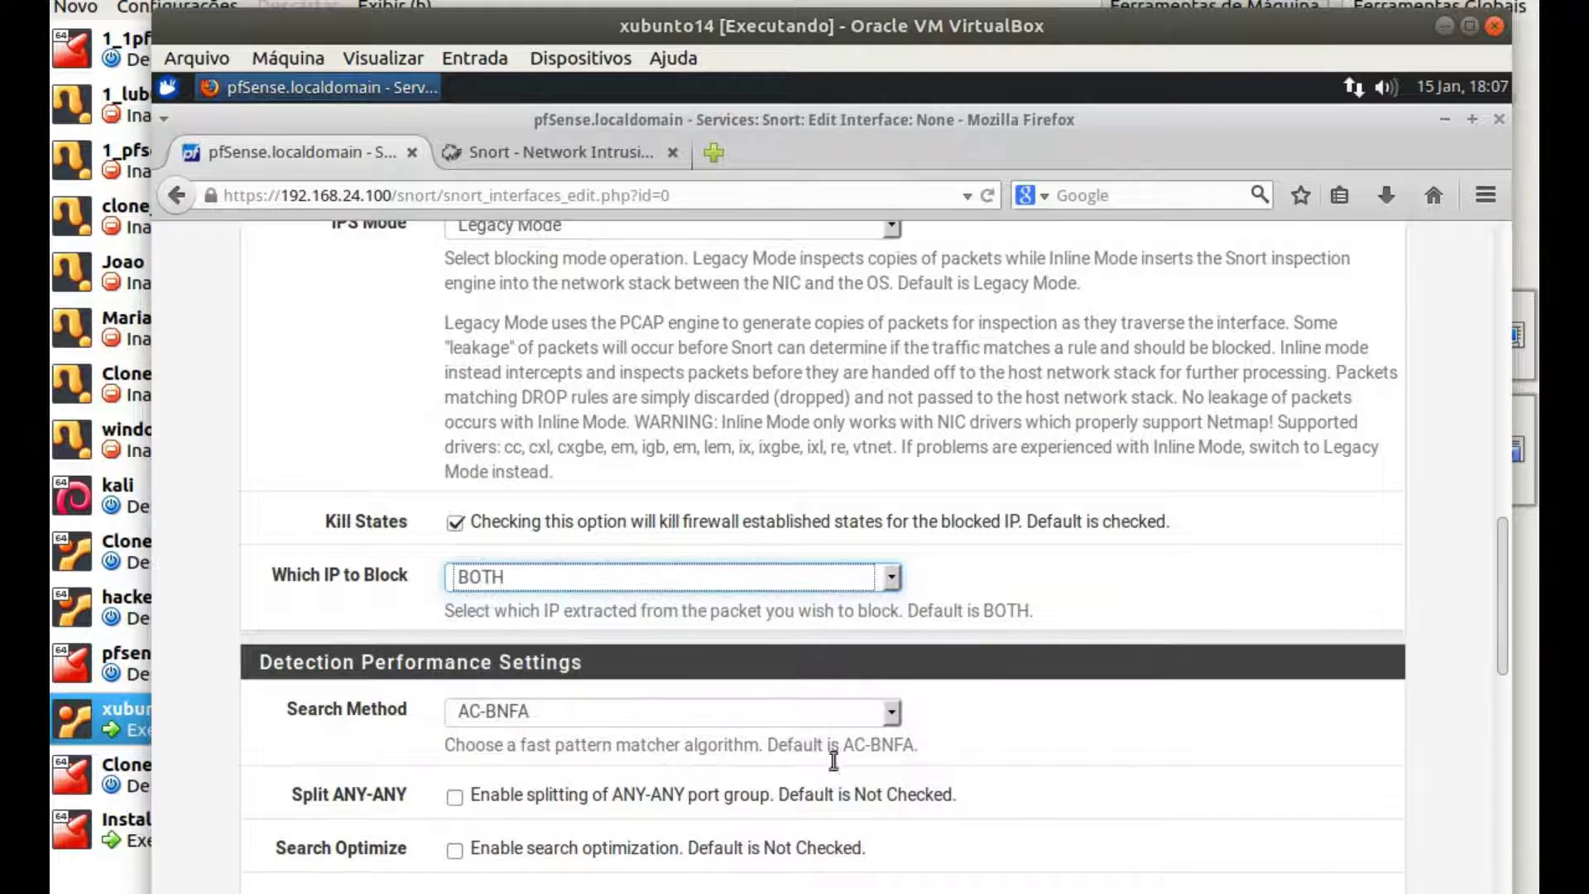
Enable Search Optimize in the Detection Performance Settings
scroll(957, 773, down, 5)
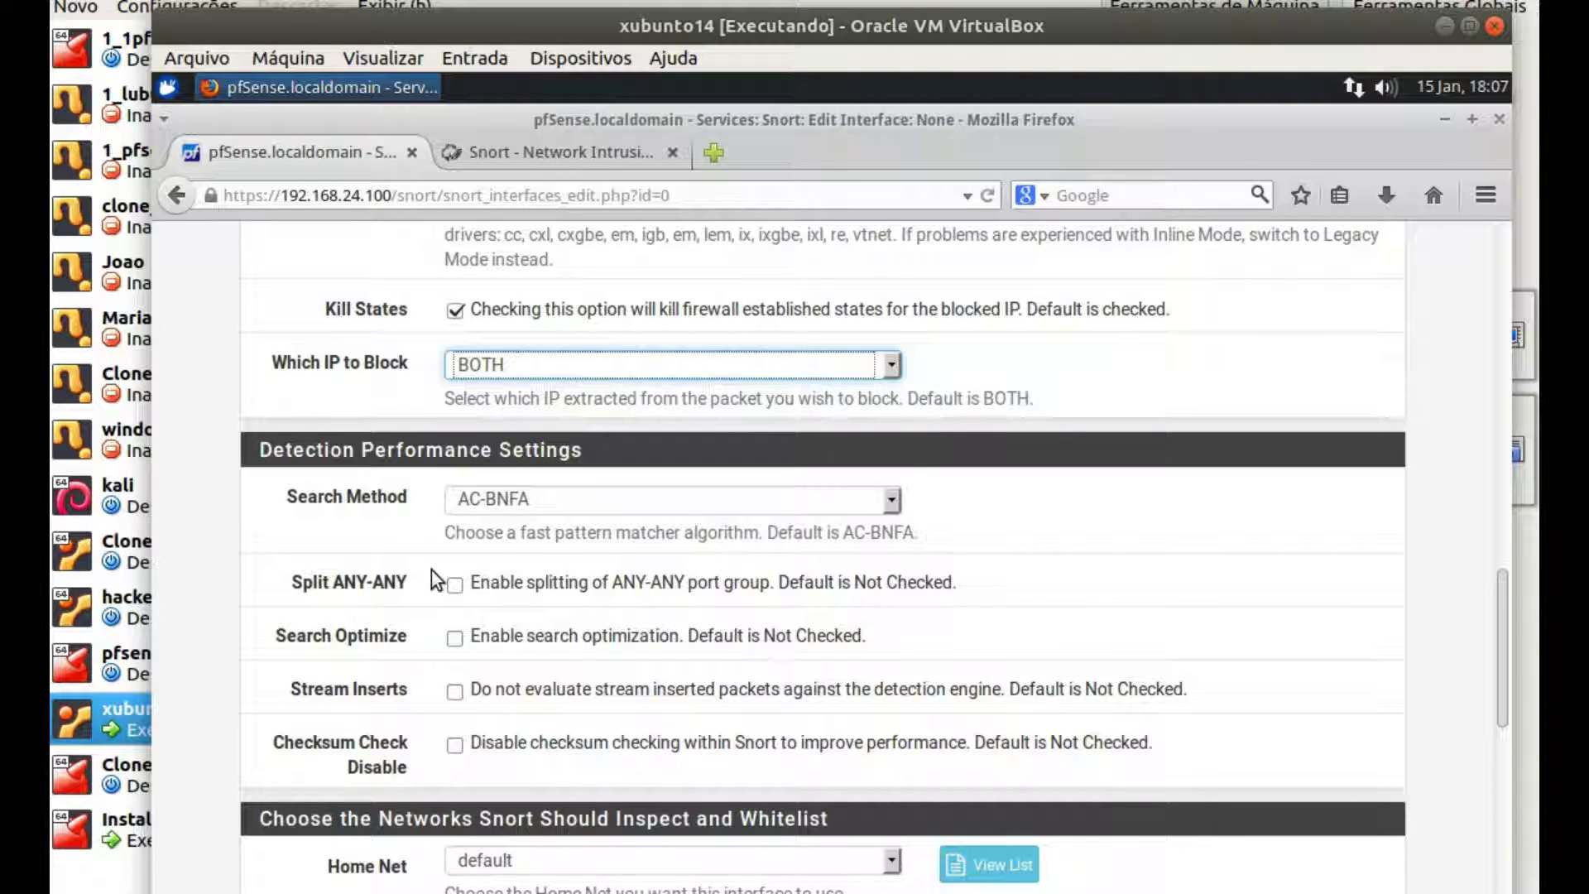
click(455, 637)
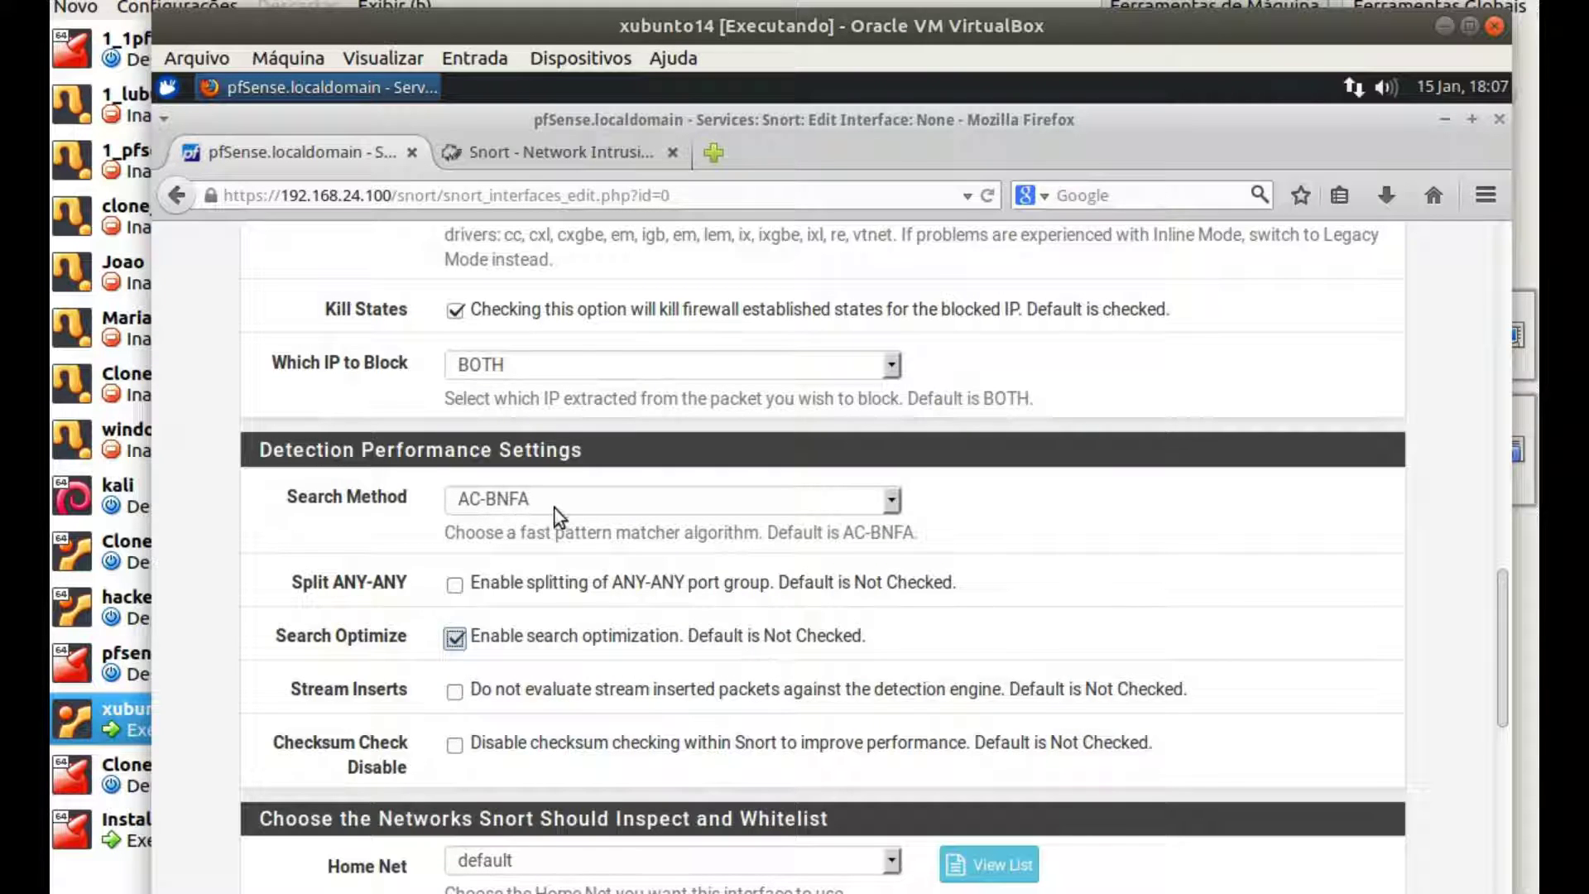
Keep Home Net, External Net and Pass List at default and save the WAN interface settings
scroll(1222, 647, down, 2)
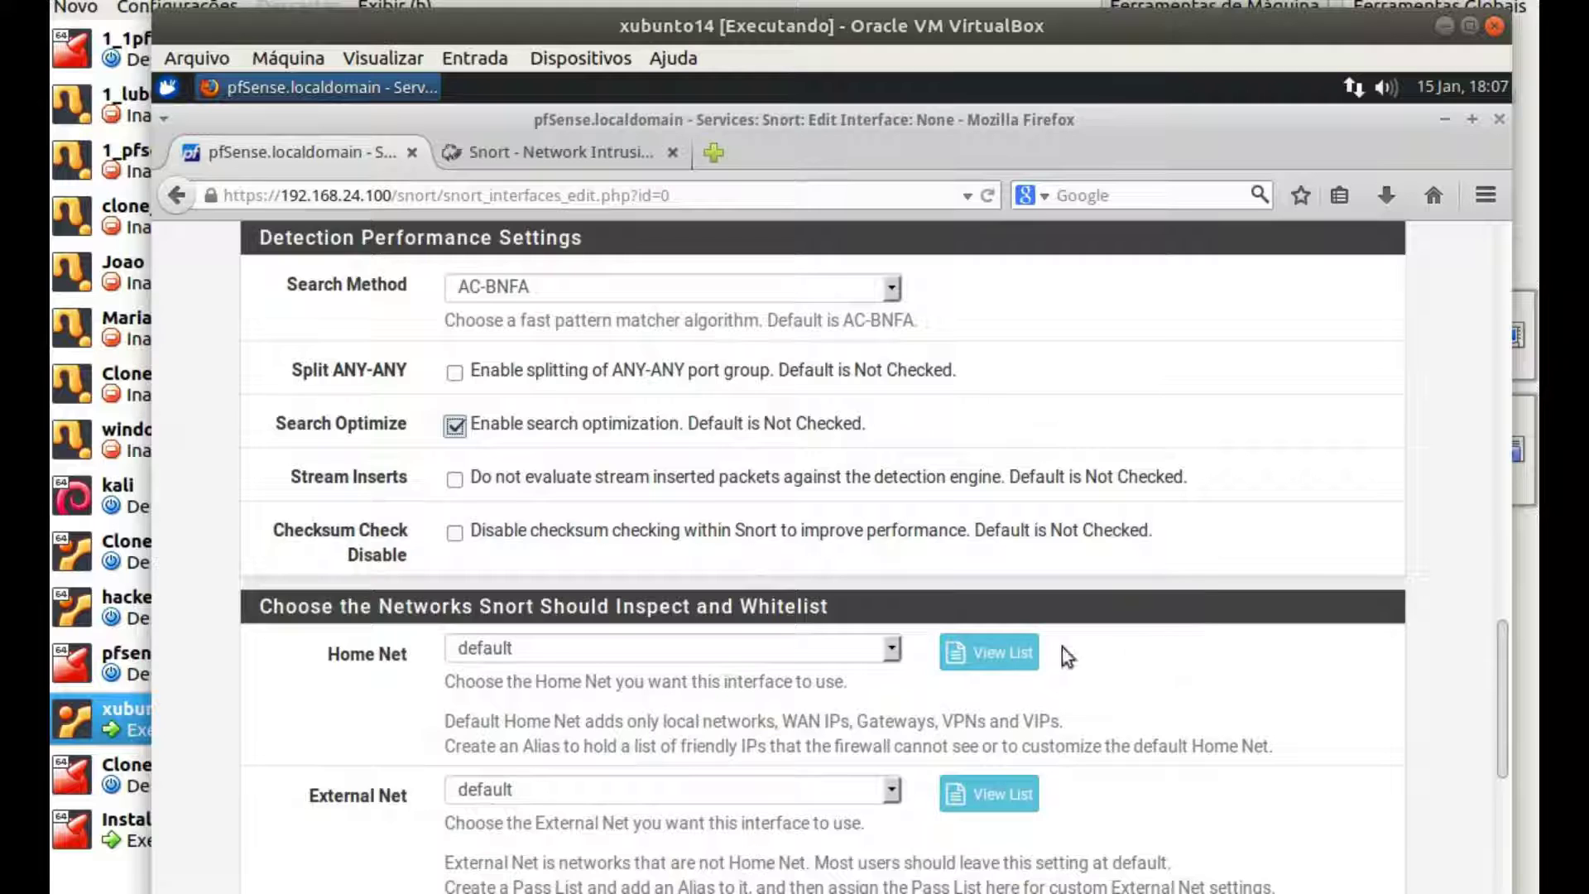
scroll(1157, 573, down, 3)
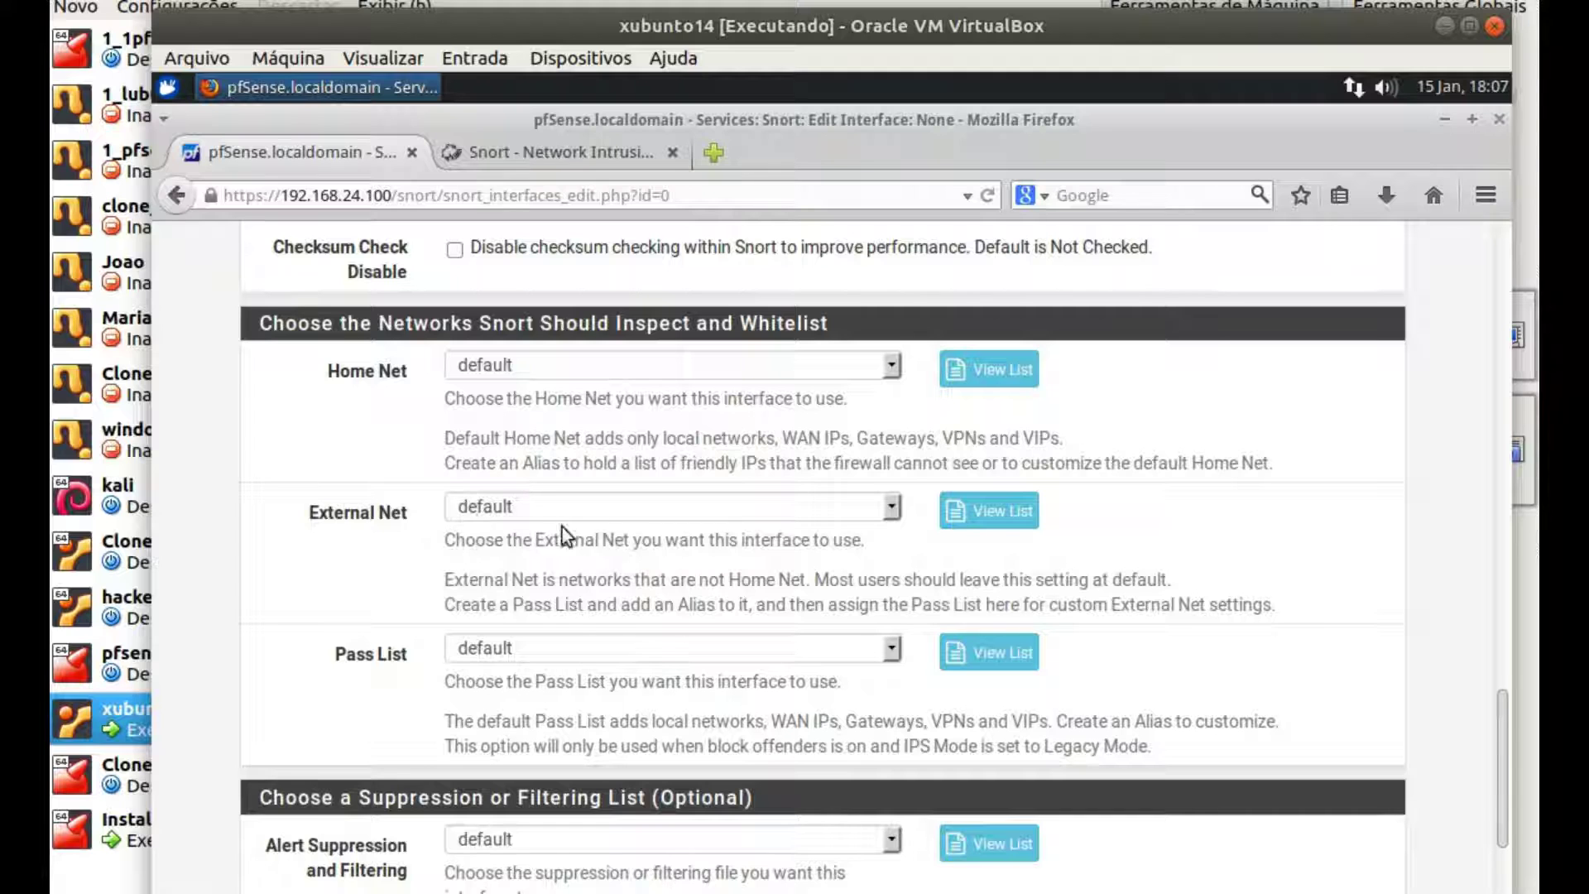
scroll(900, 594, down, 5)
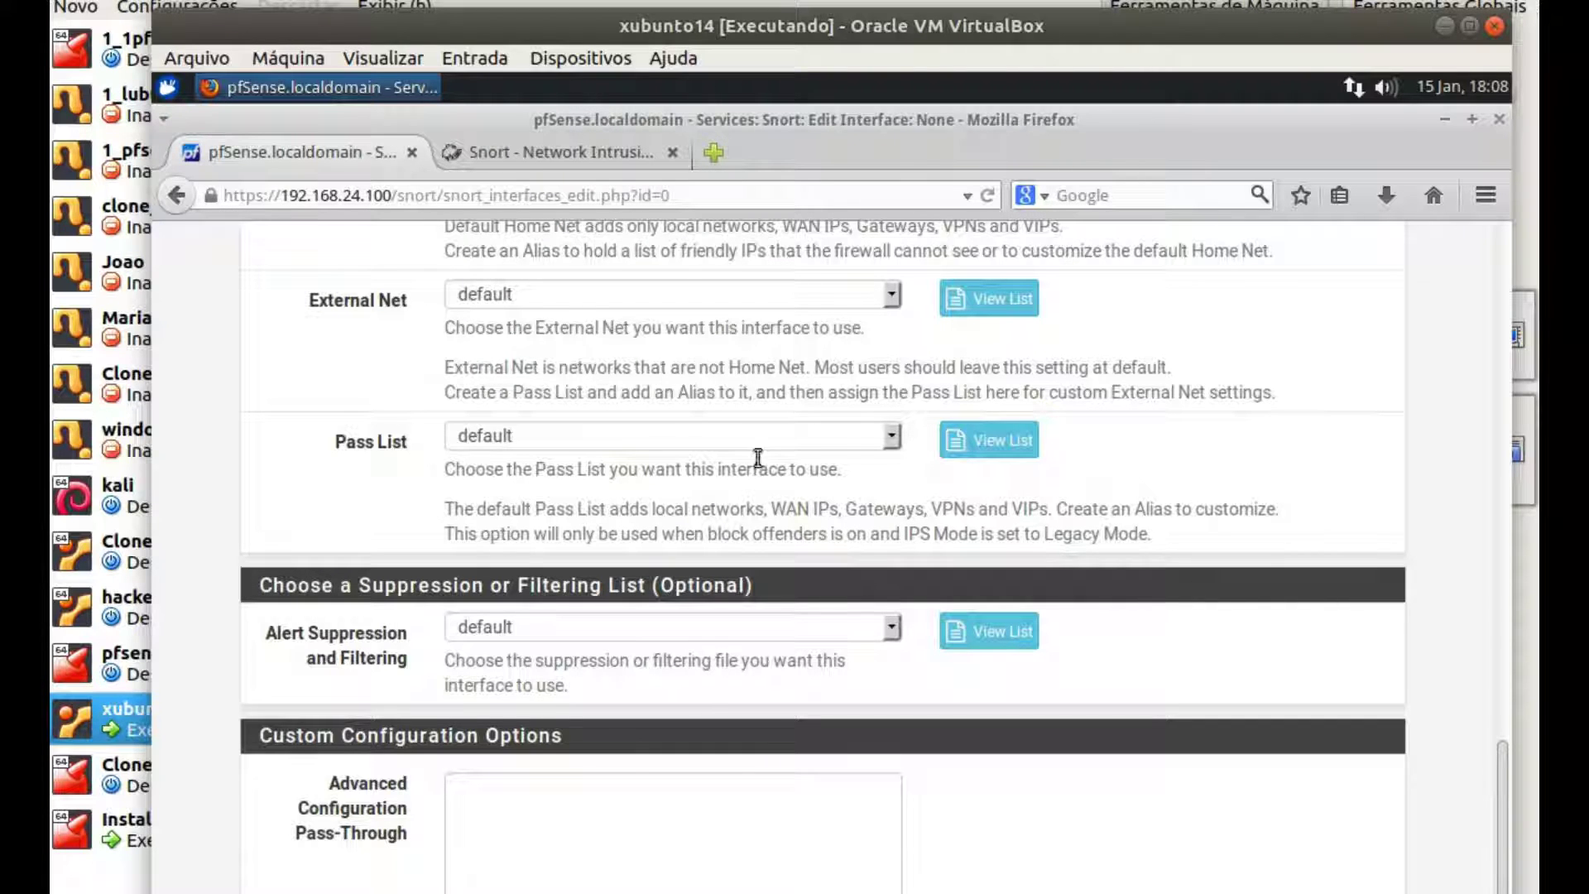
click(891, 437)
click(892, 452)
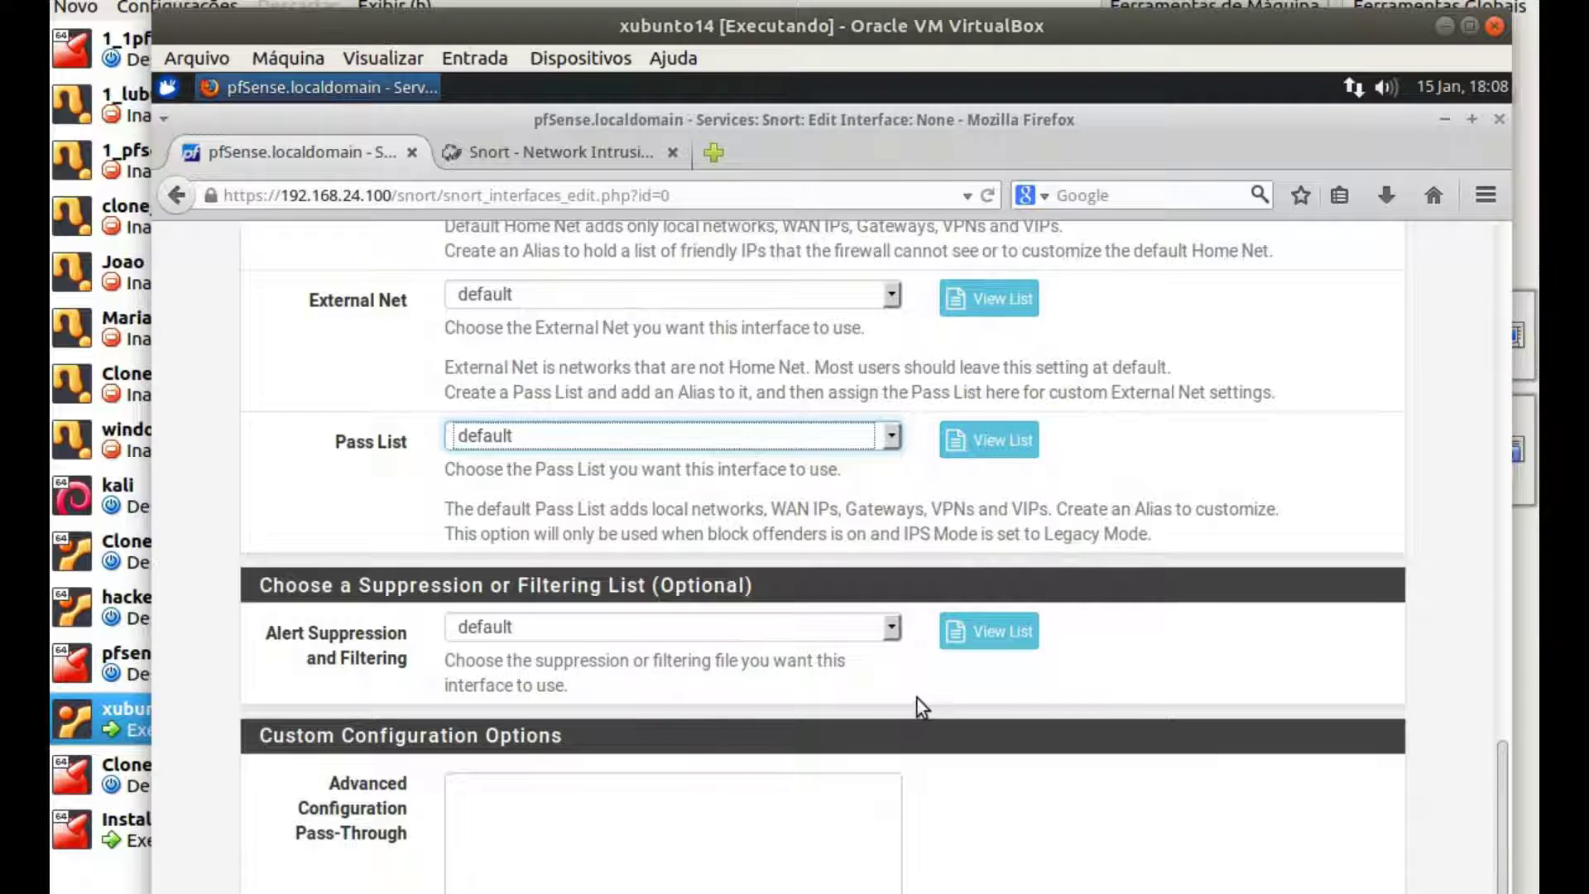
scroll(916, 699, down, 3)
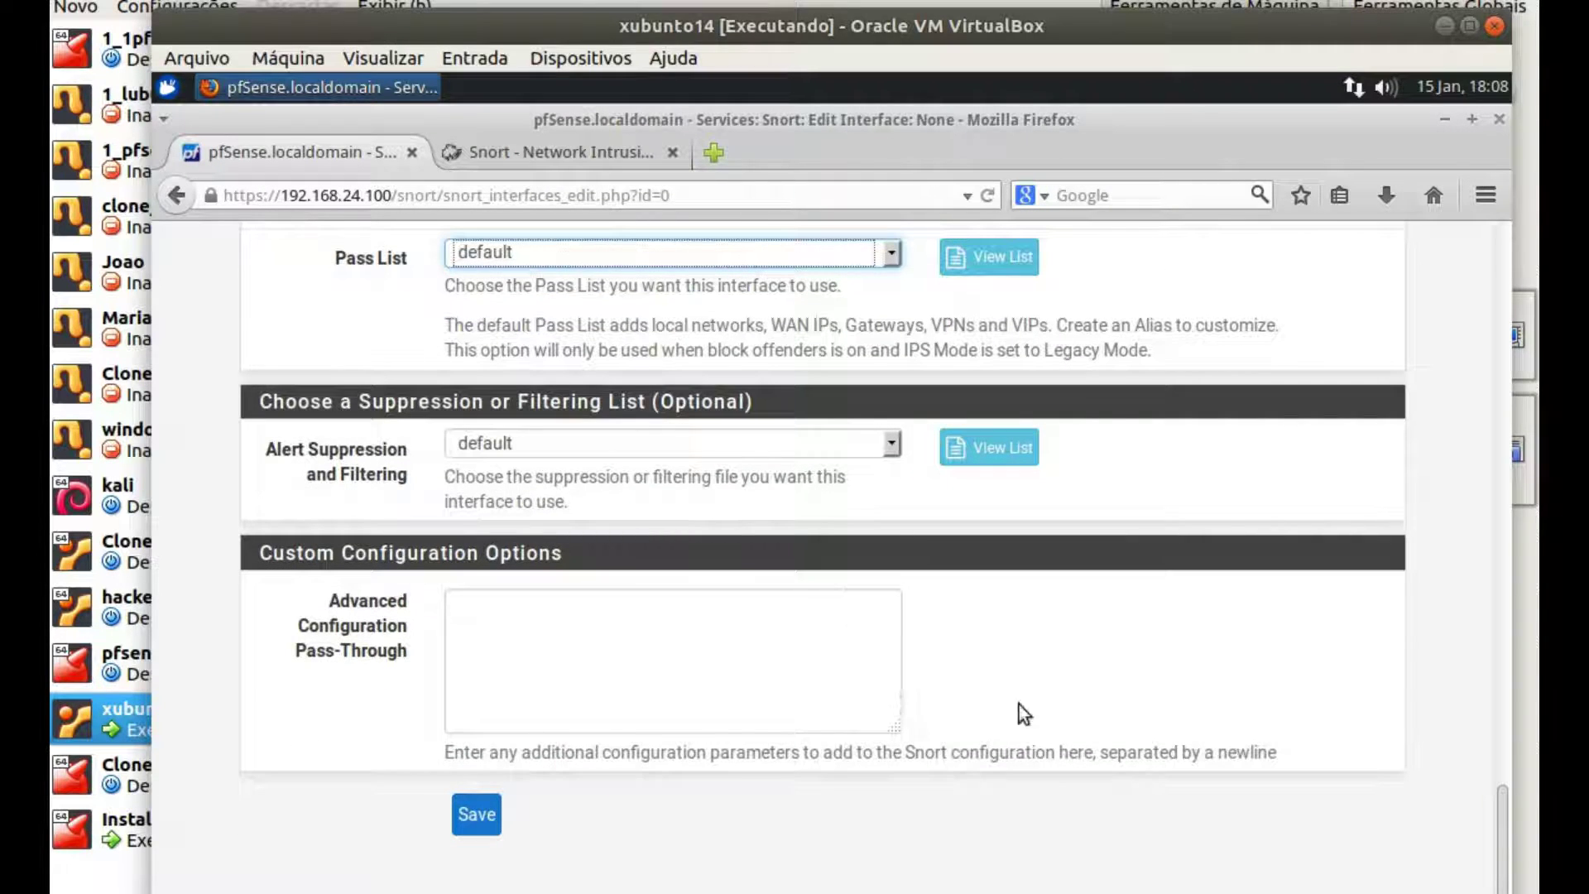
scroll(1019, 708, up, 20)
scroll(1127, 571, up, 10)
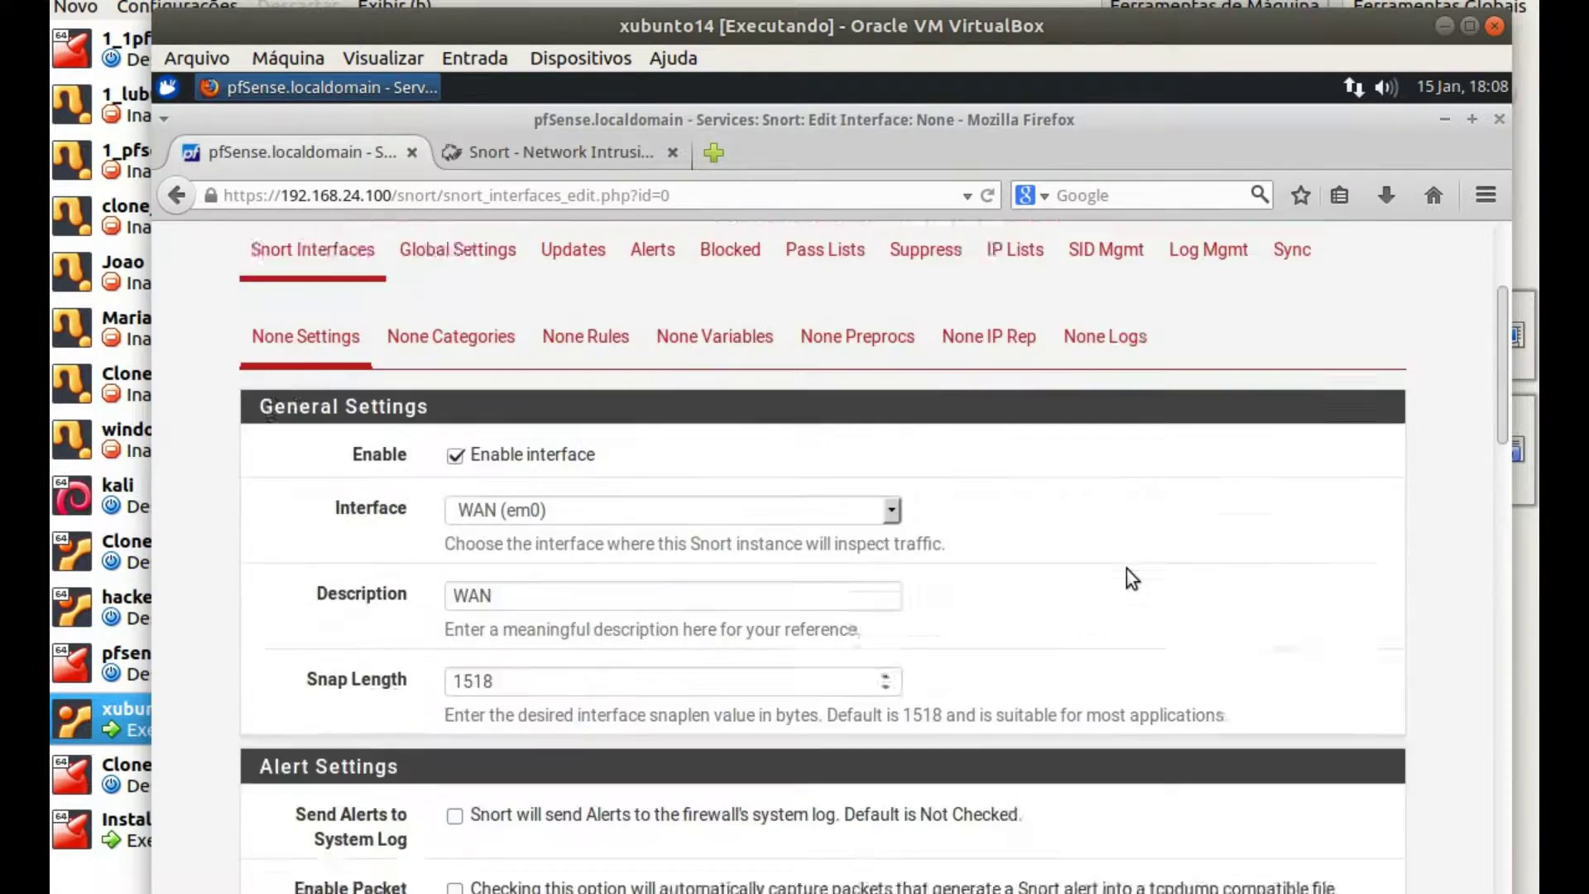
scroll(1128, 584, down, 15)
scroll(1128, 595, down, 15)
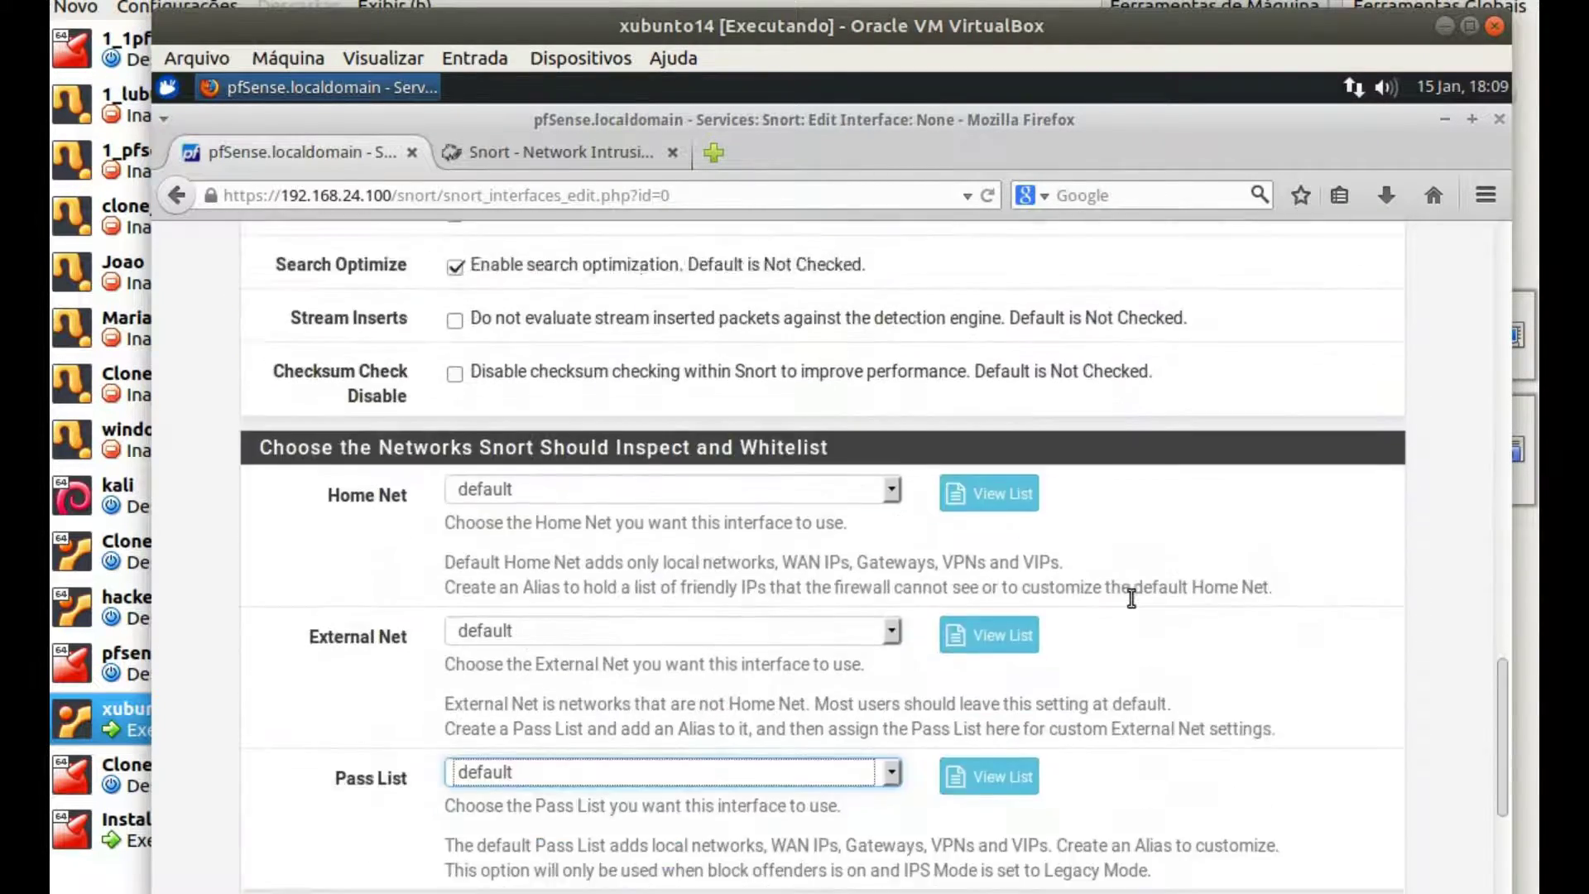
click(472, 815)
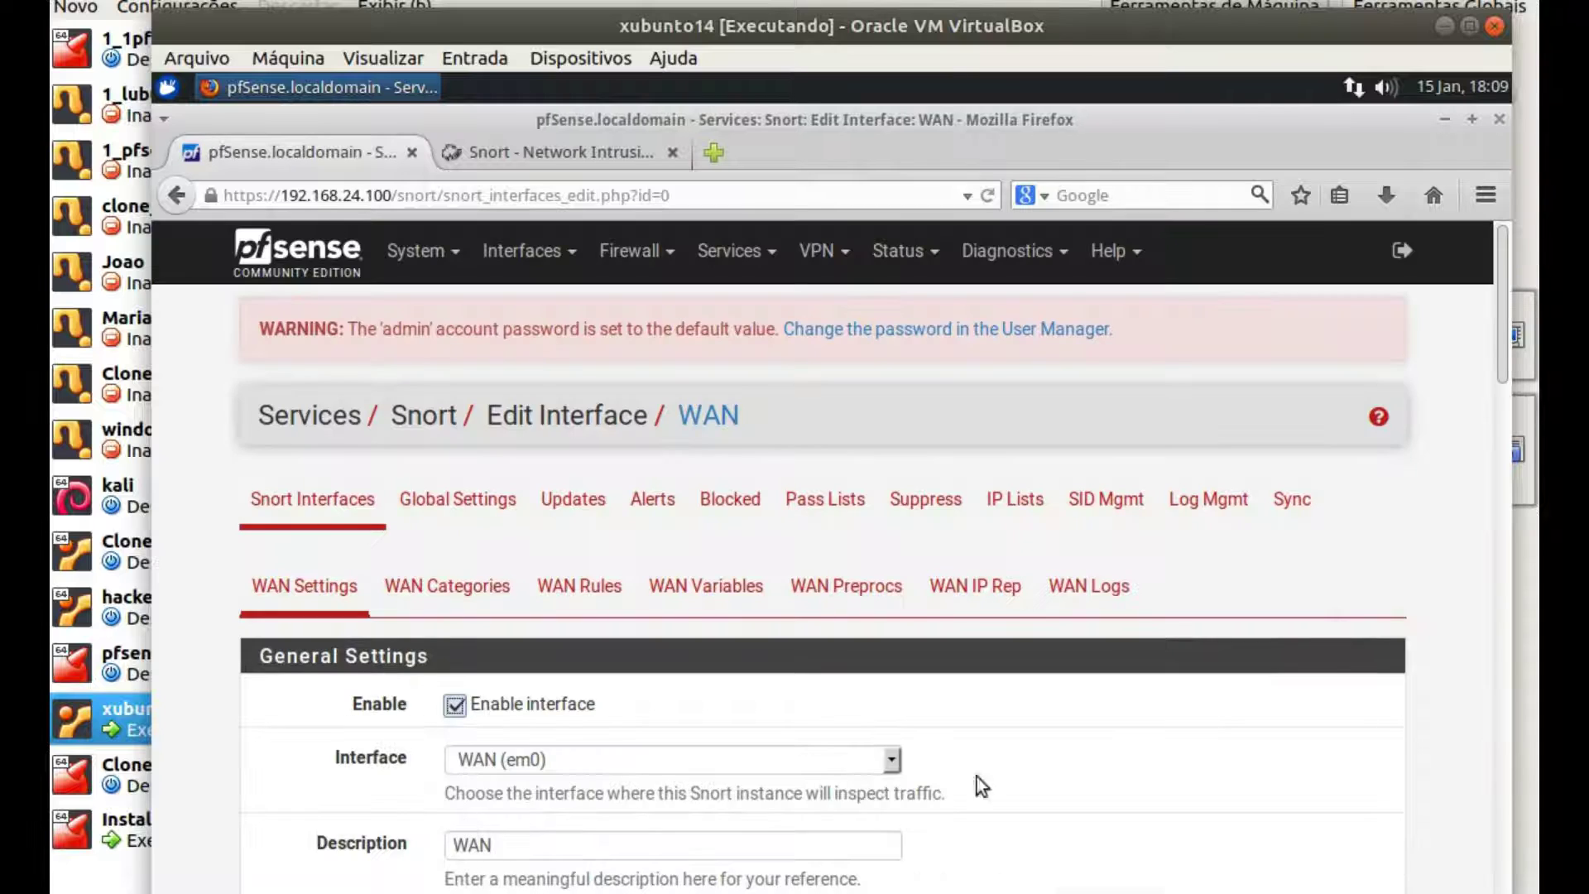
Review the saved WAN interface settings, from the general options through blocking, detection performance and network lists
scroll(1175, 746, down, 10)
scroll(1183, 746, down, 12)
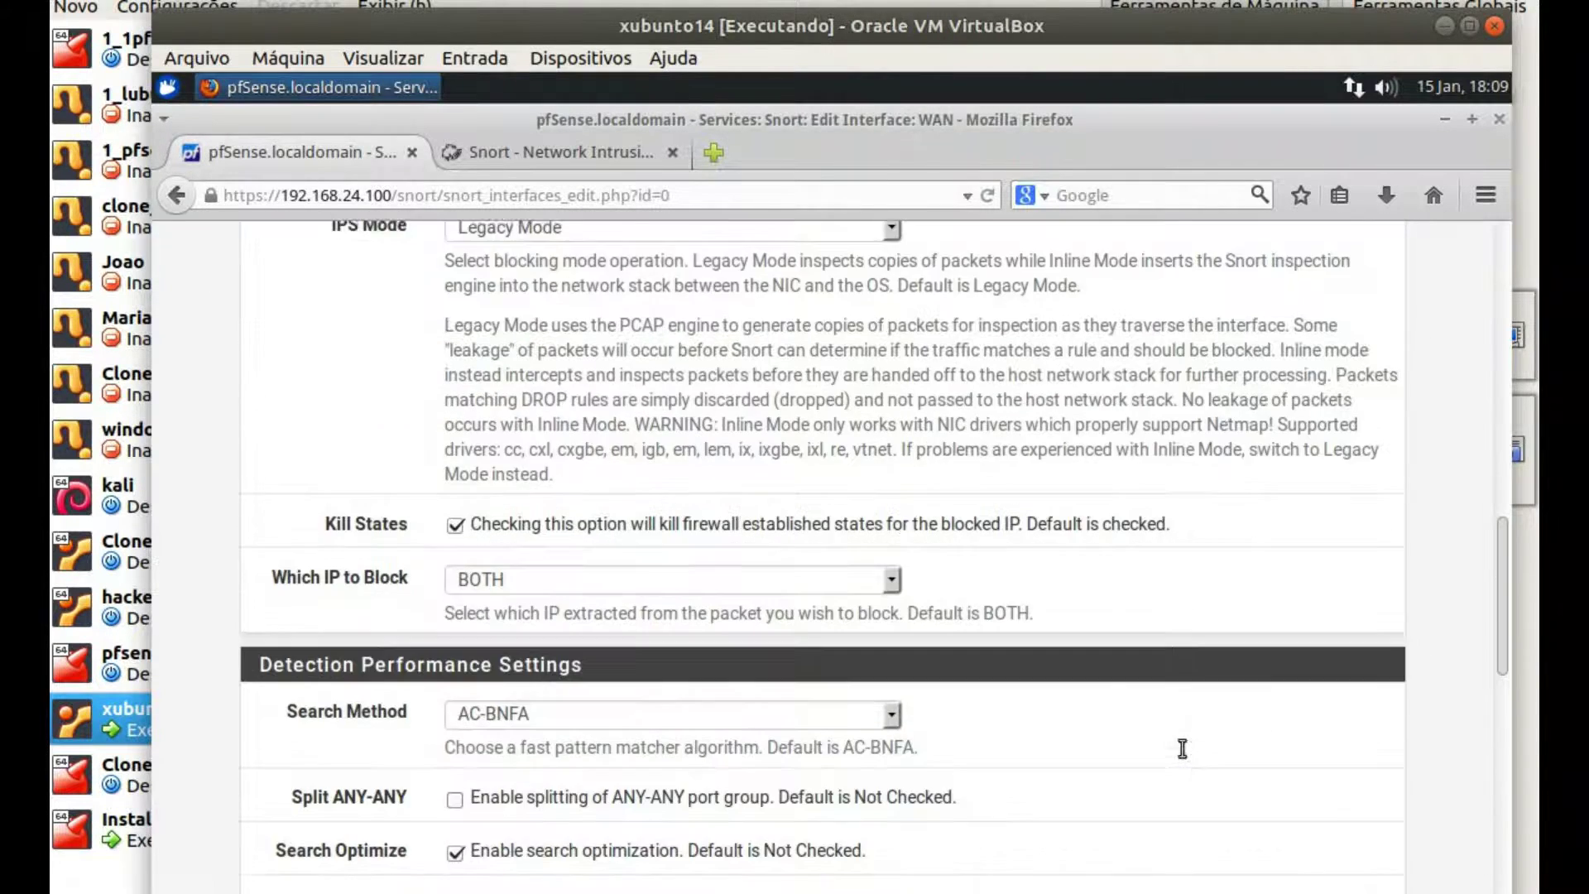
scroll(1206, 743, up, 20)
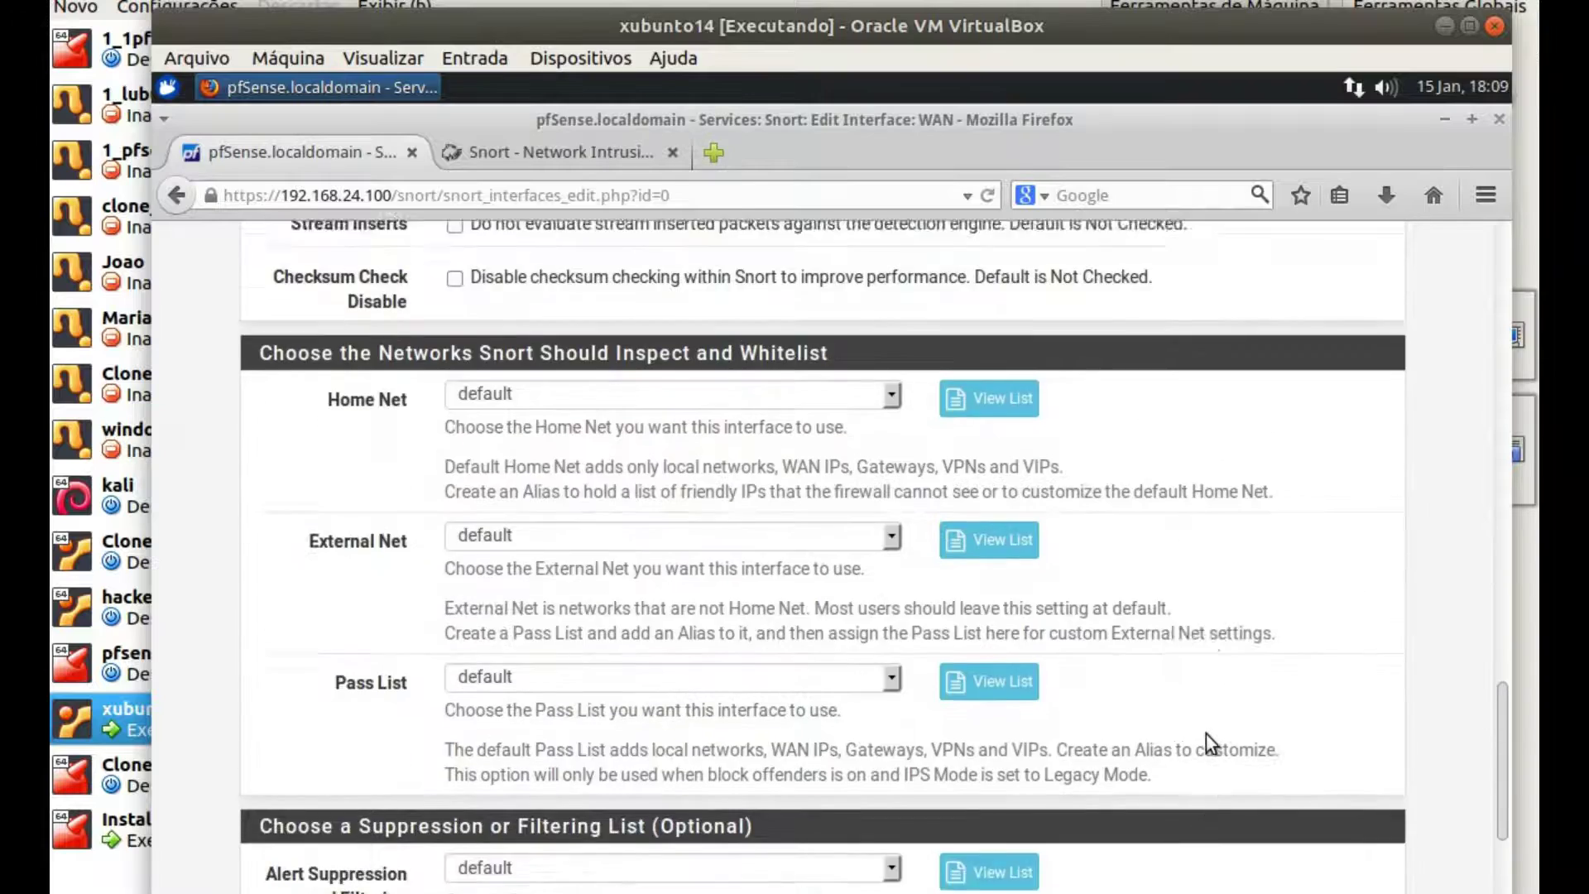
scroll(1176, 720, up, 4)
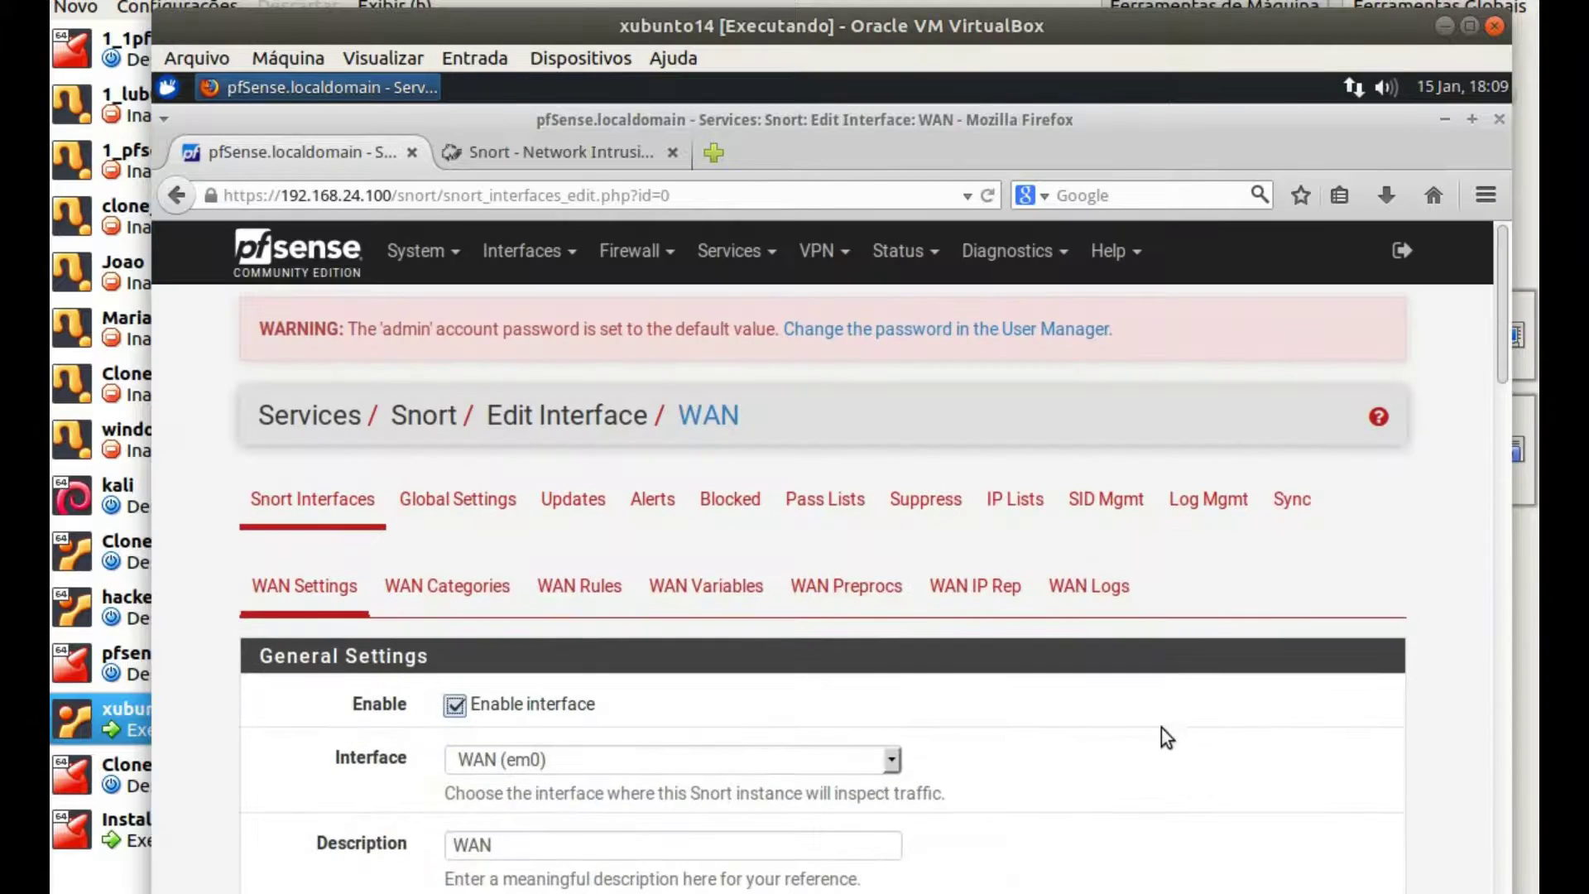
Open the WAN categories and examine the flowbit resolution, the IPS policy selection and the rulesets Snort can load at startup
click(445, 607)
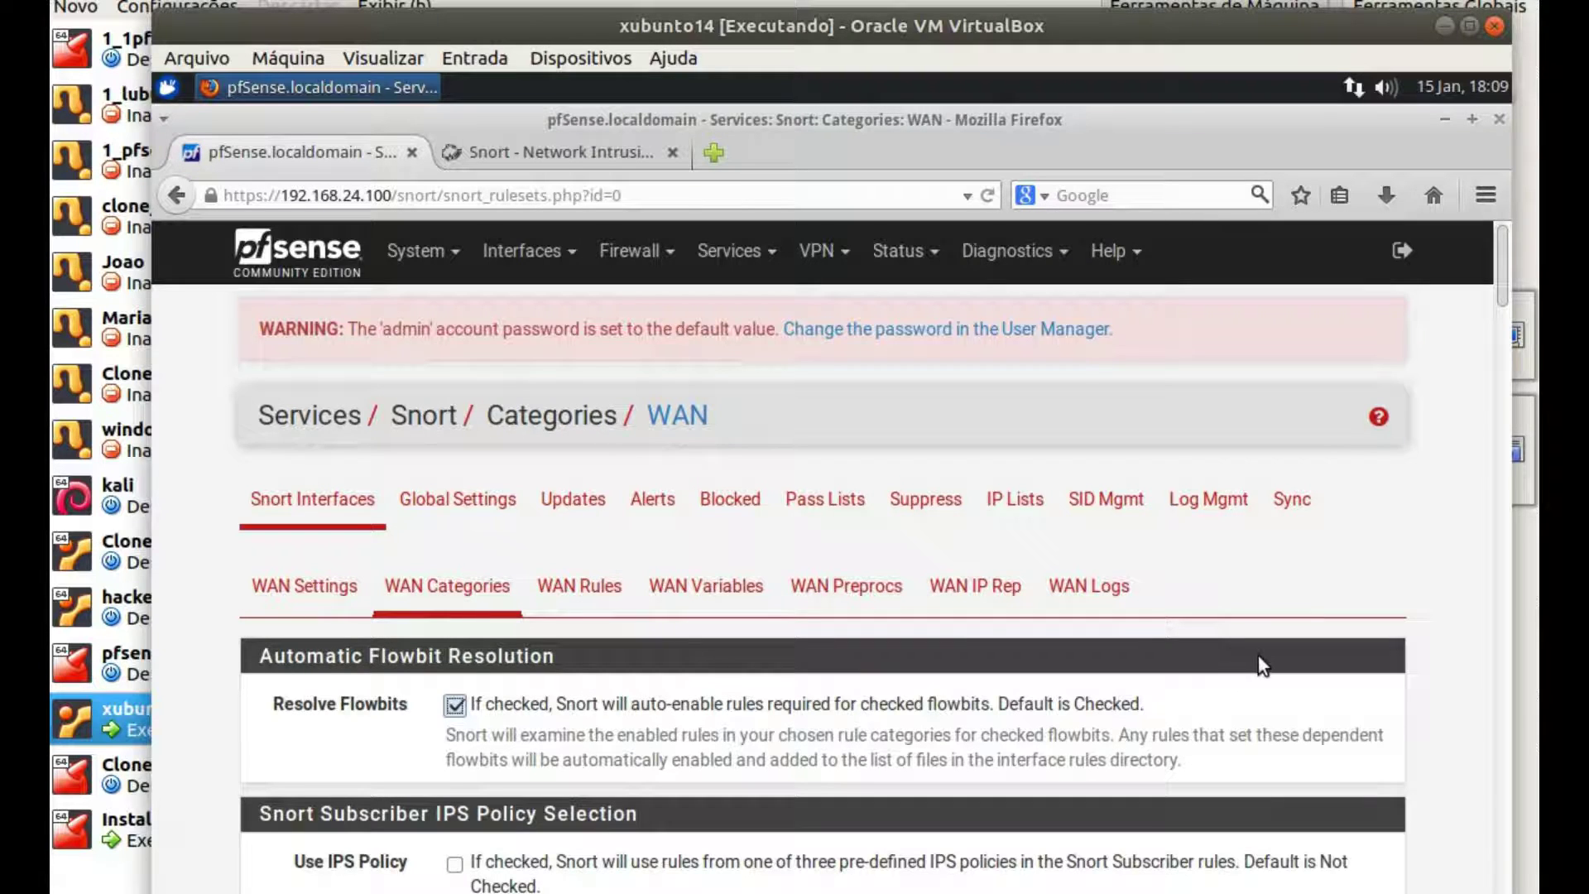
scroll(1259, 664, down, 3)
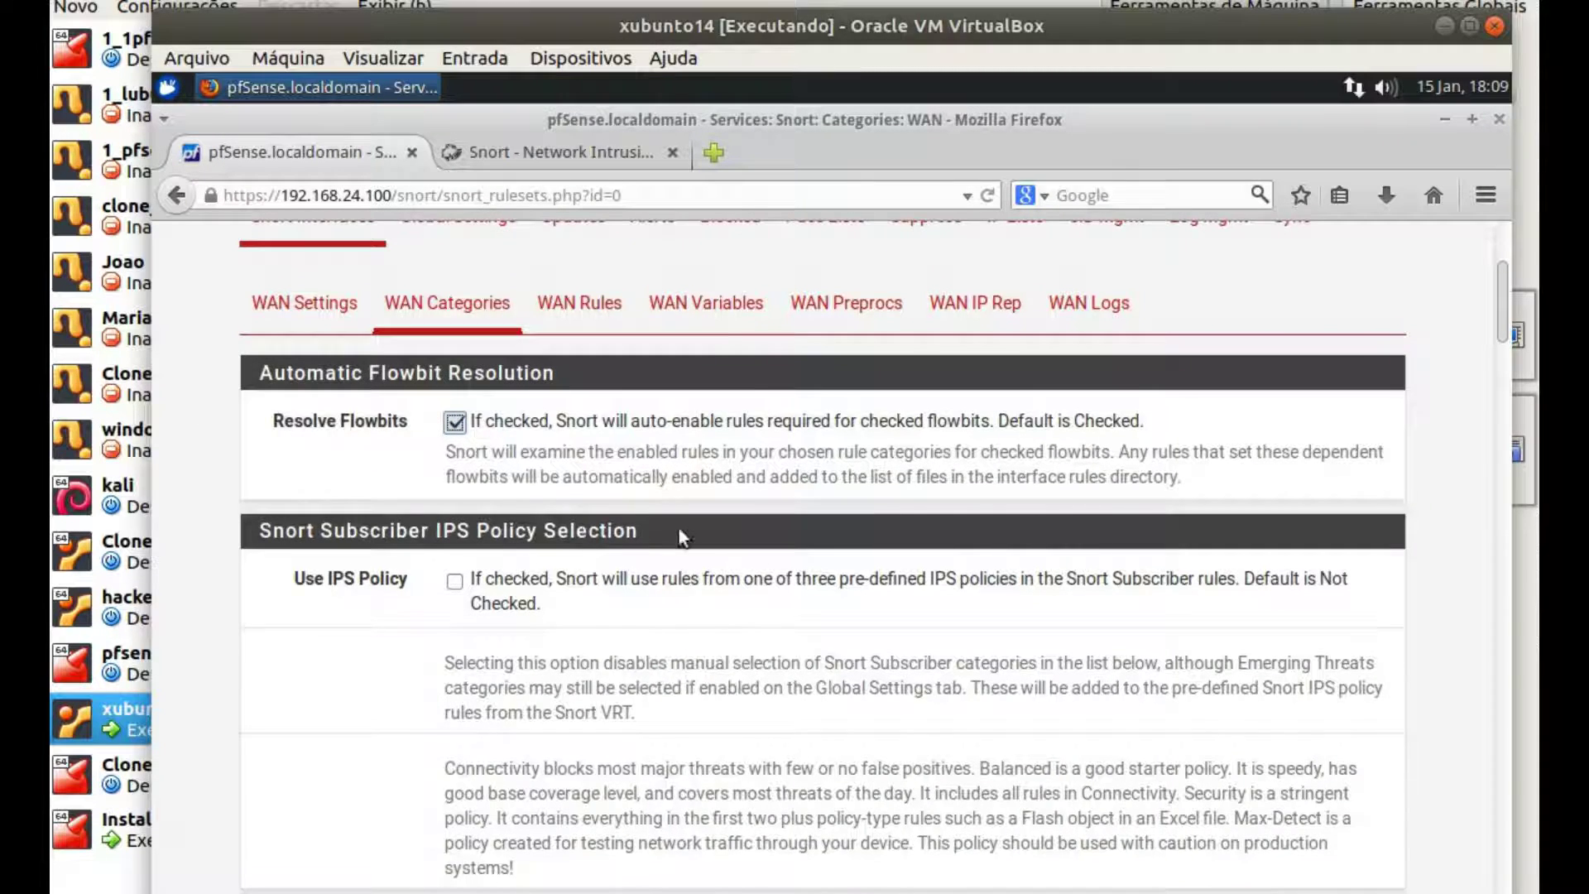
scroll(681, 528, down, 2)
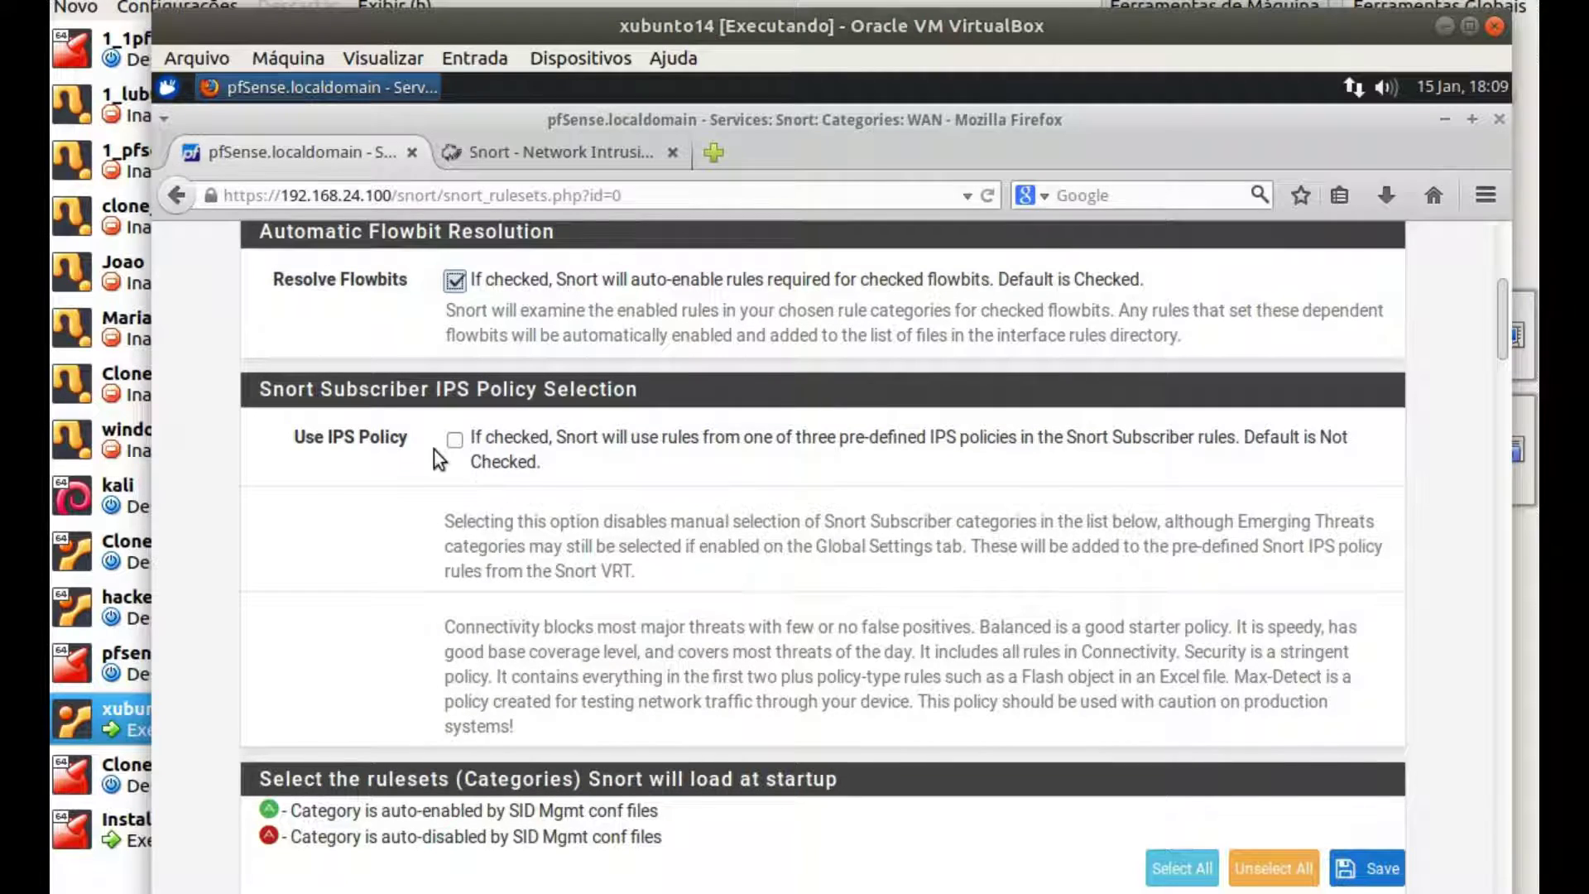
scroll(697, 657, down, 1)
scroll(697, 657, down, 10)
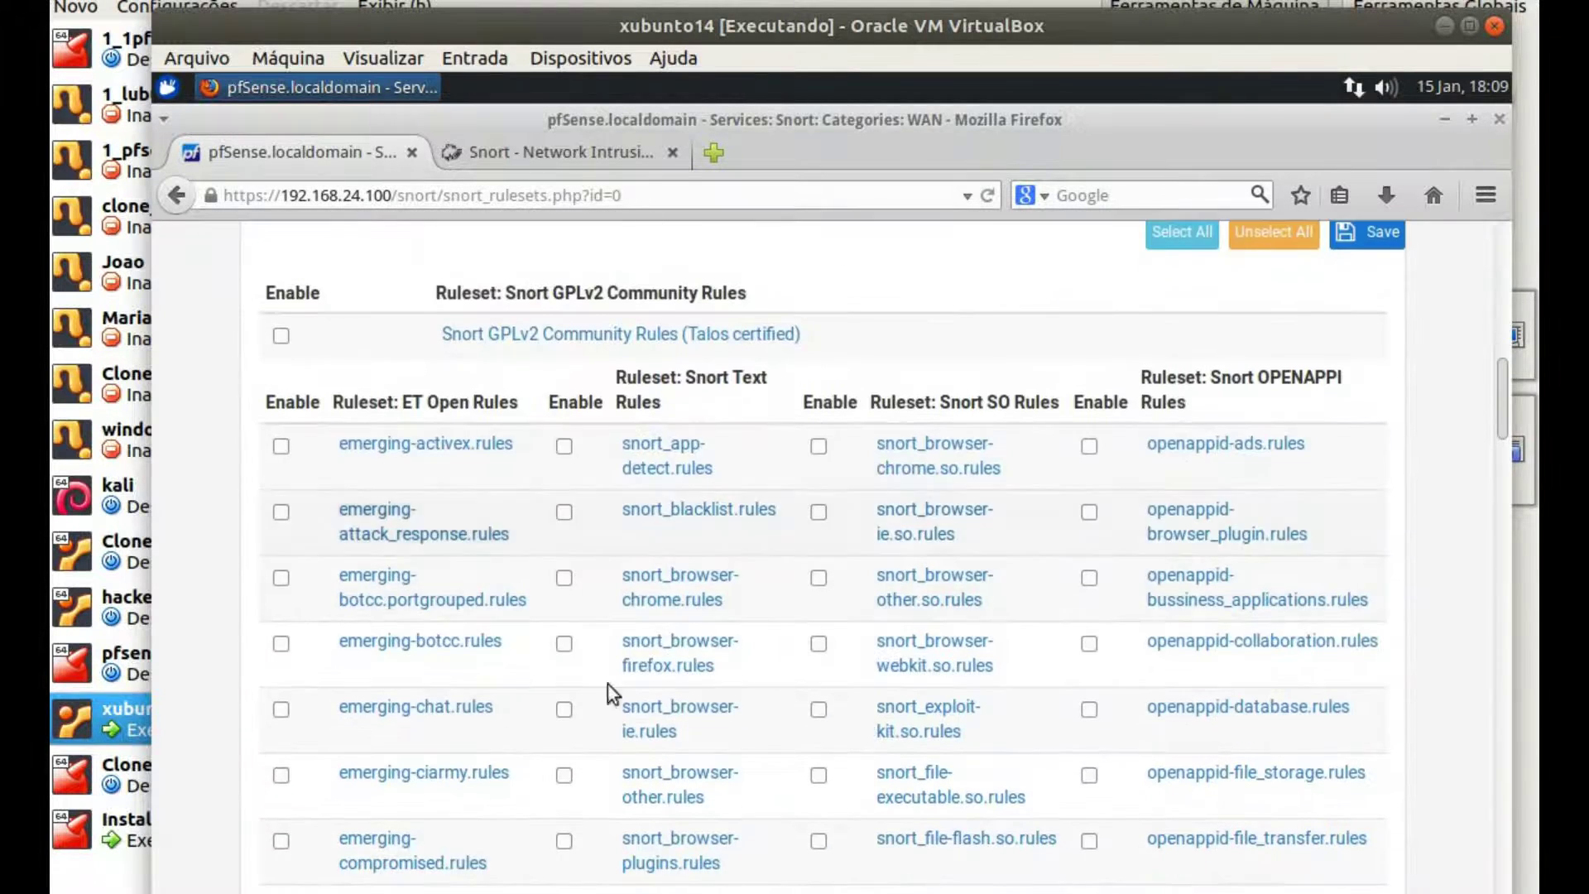
scroll(871, 577, down, 5)
scroll(881, 626, down, 4)
scroll(886, 592, up, 18)
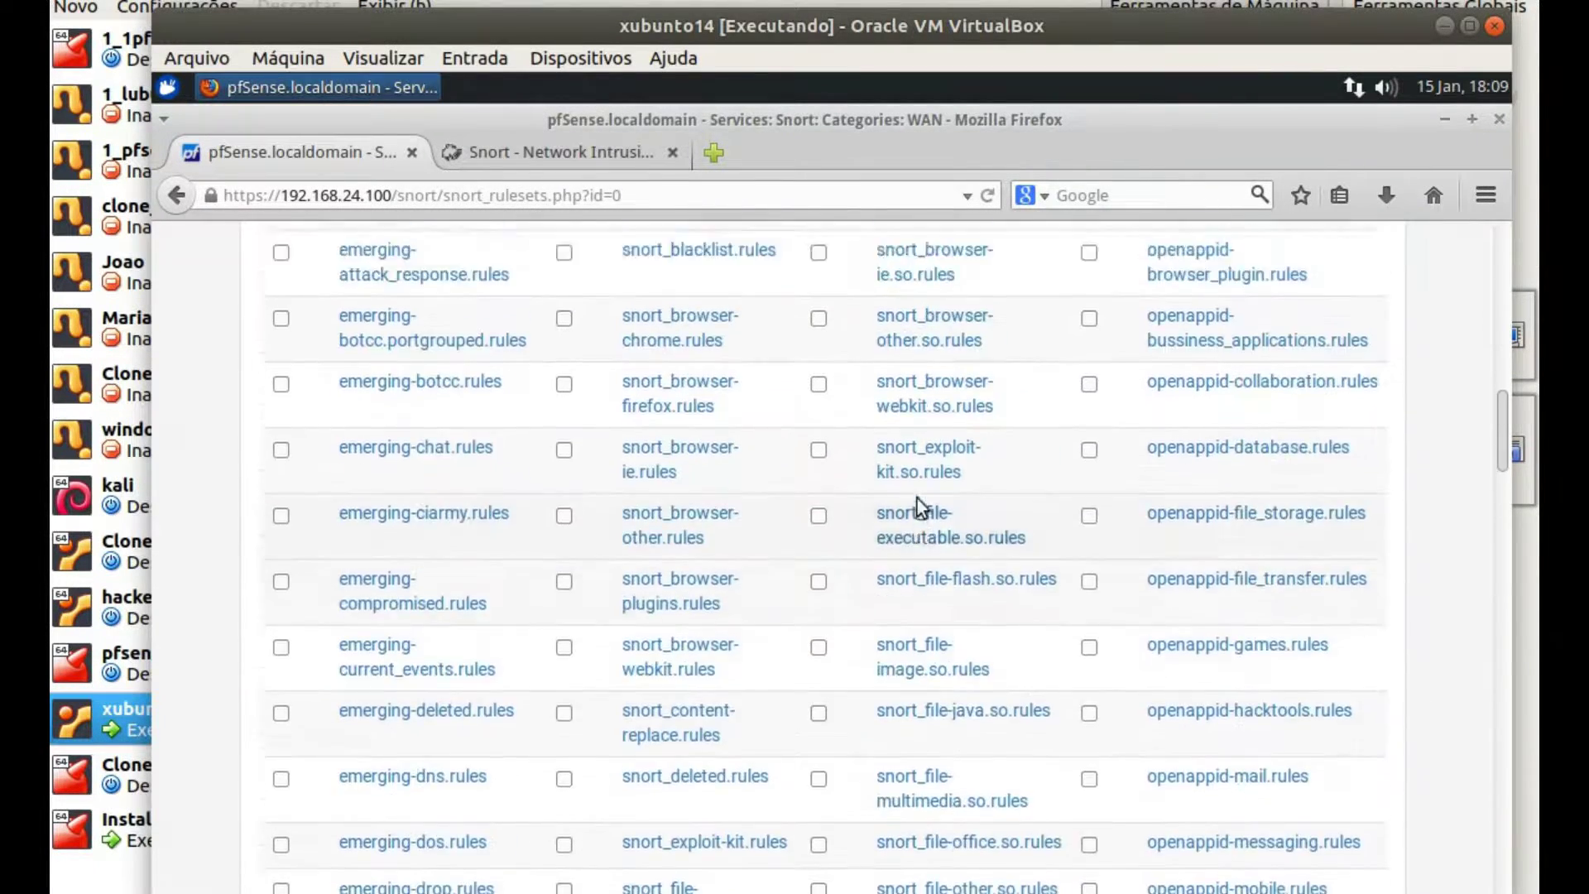
scroll(985, 564, up, 3)
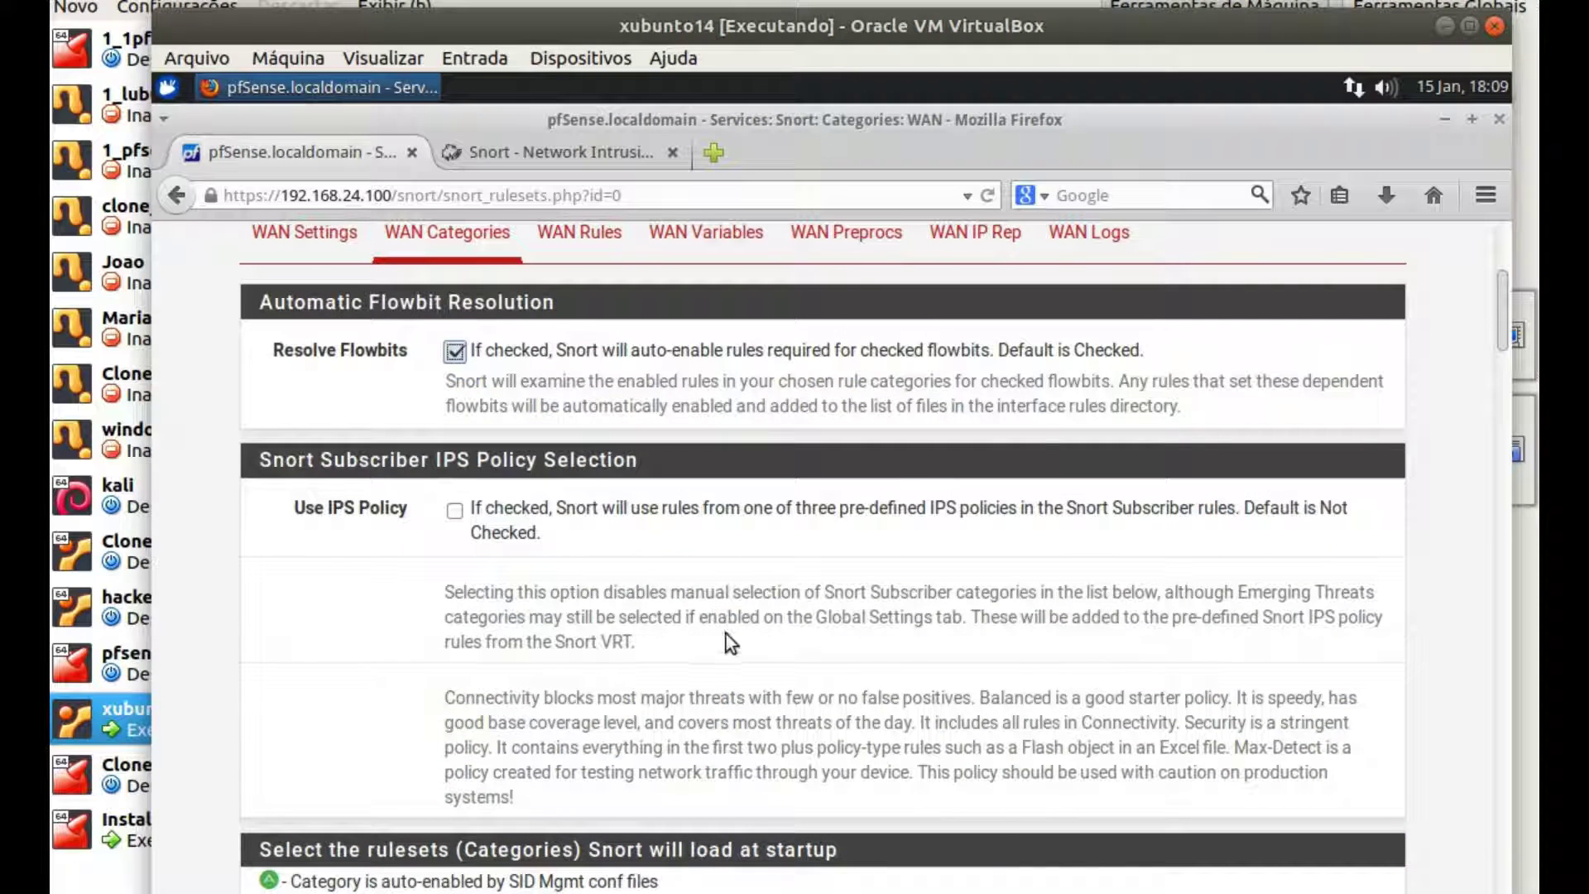
Try the Use IPS Policy option, check the available IPS Policy Selection choices, and turn the option off again
click(455, 511)
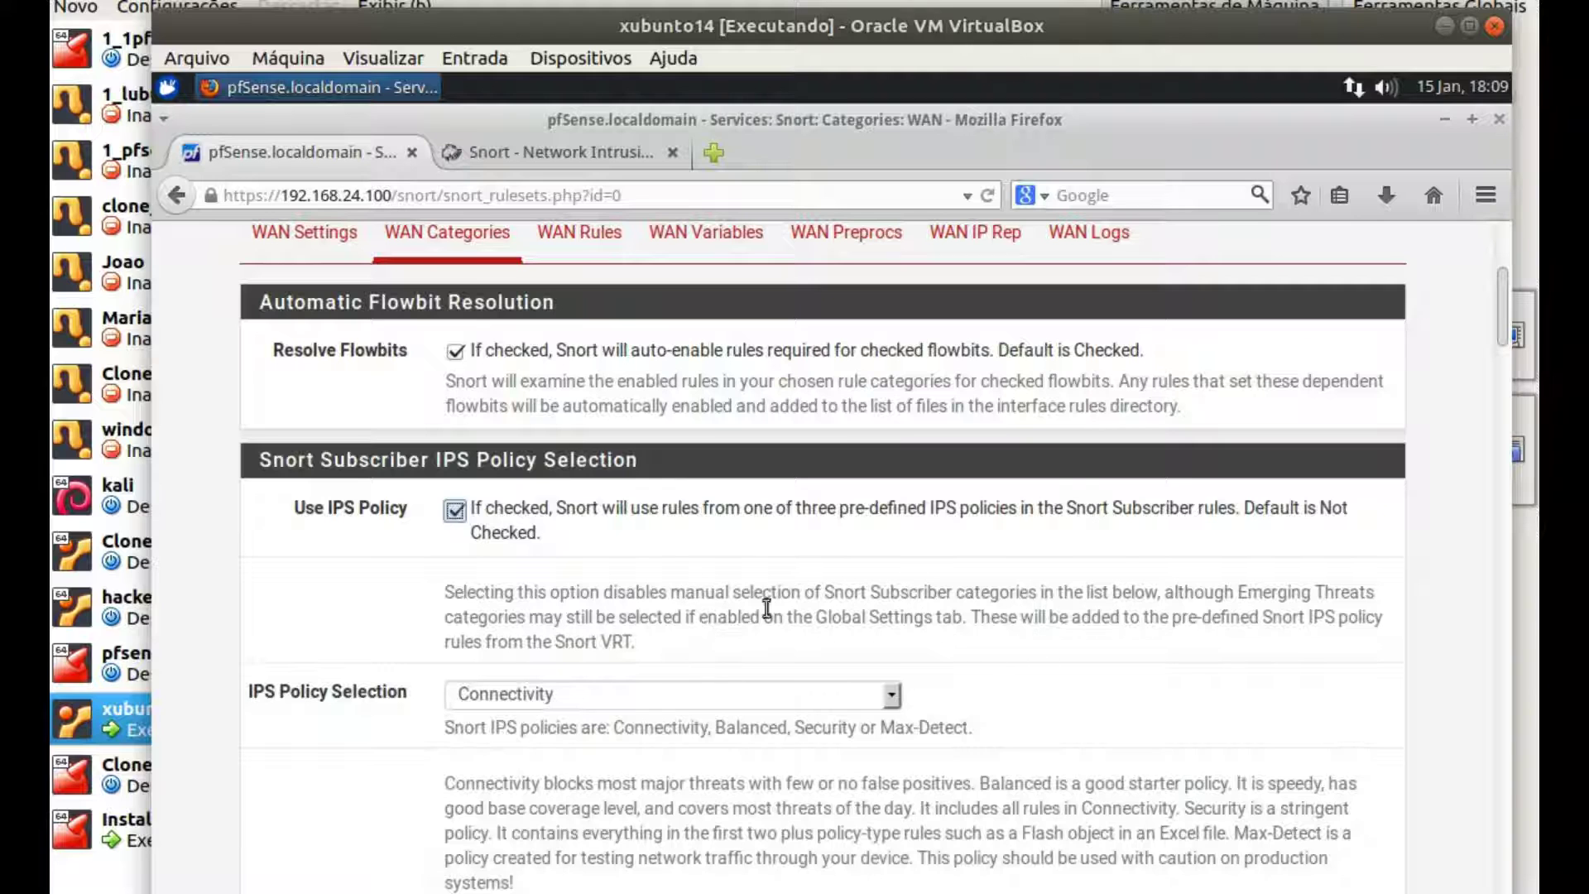
scroll(1065, 638, down, 5)
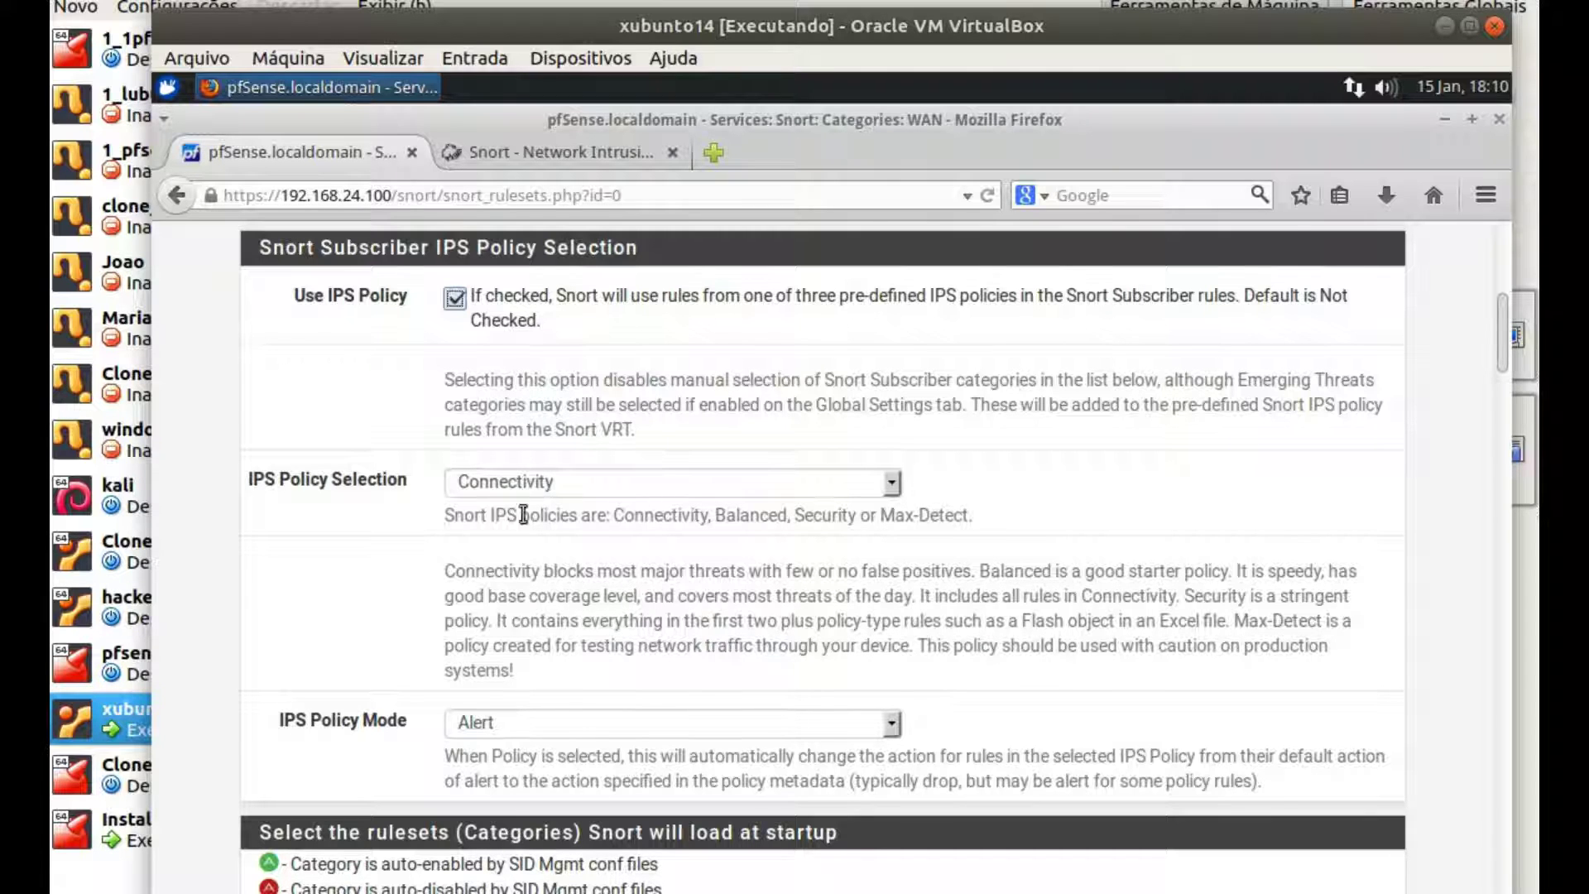
click(892, 489)
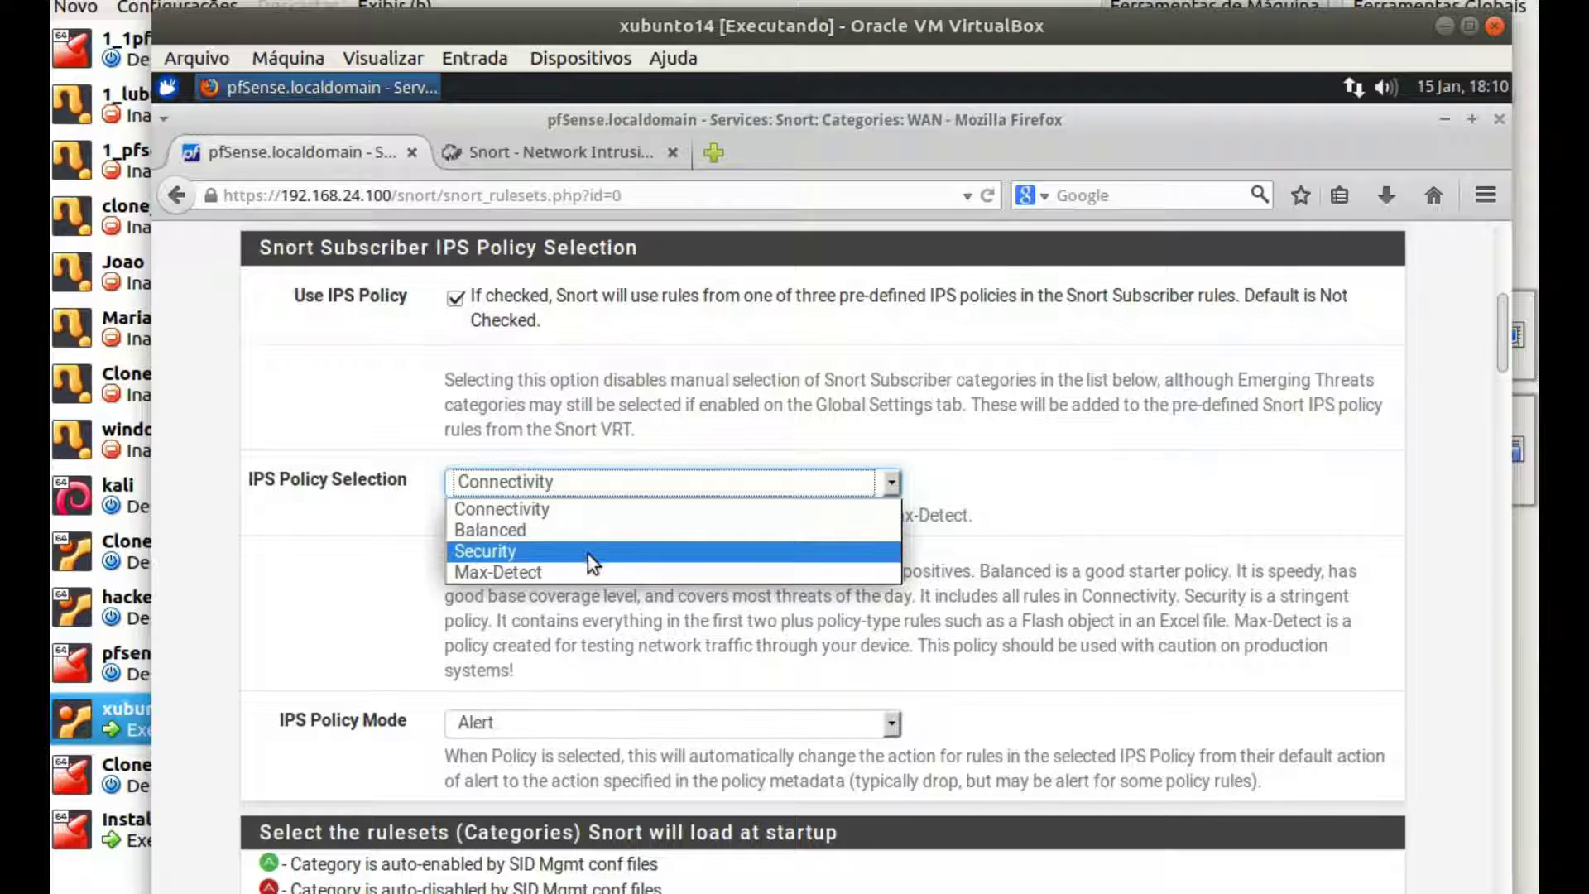
click(1101, 623)
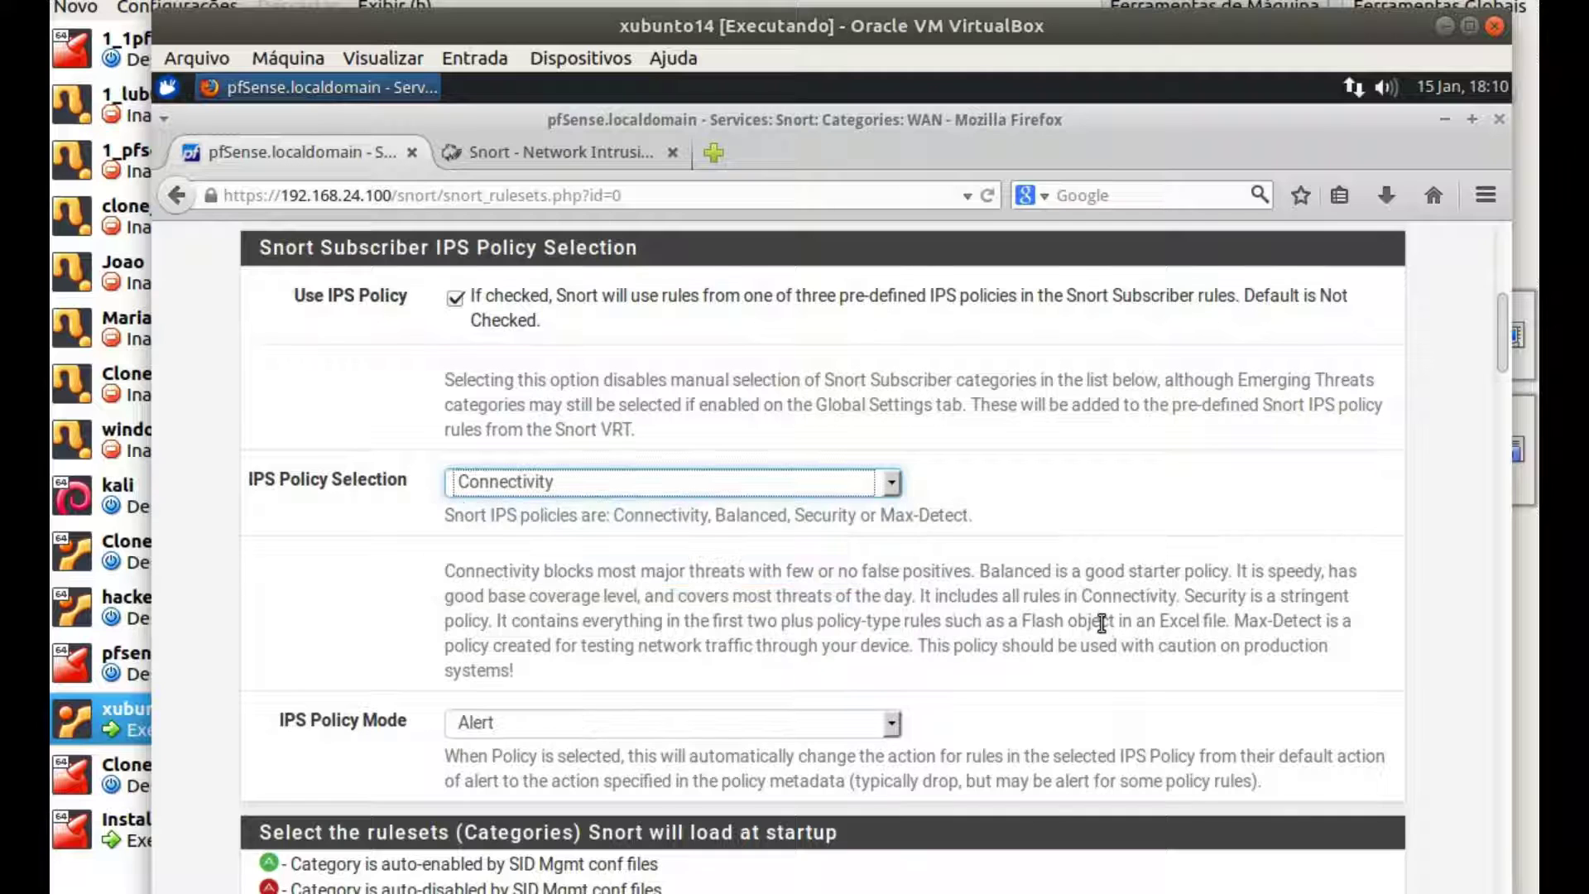
click(892, 481)
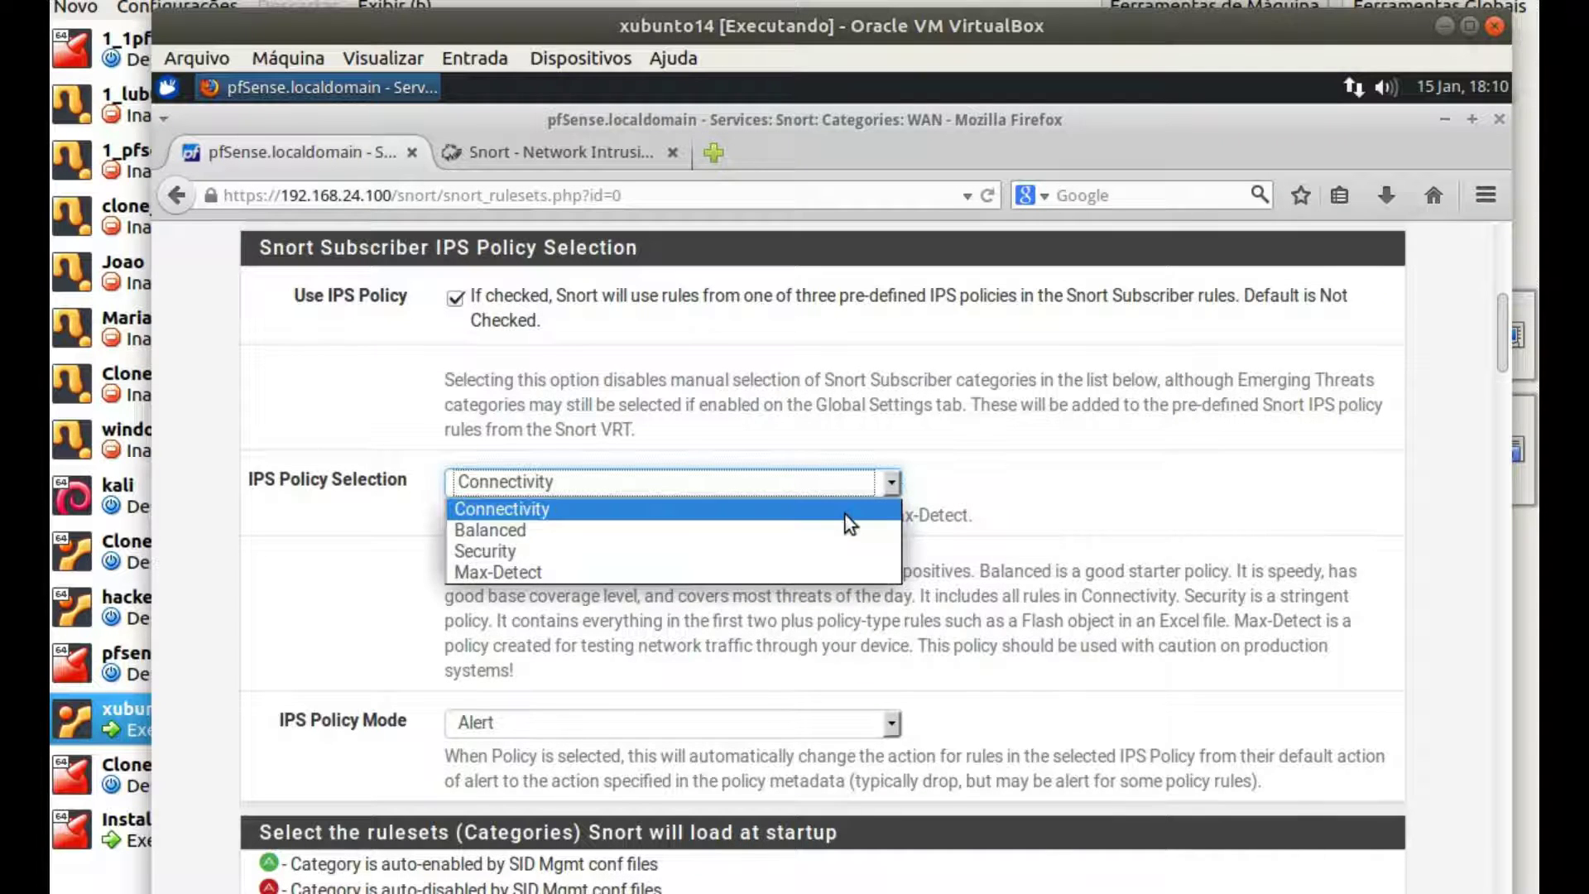
click(1043, 518)
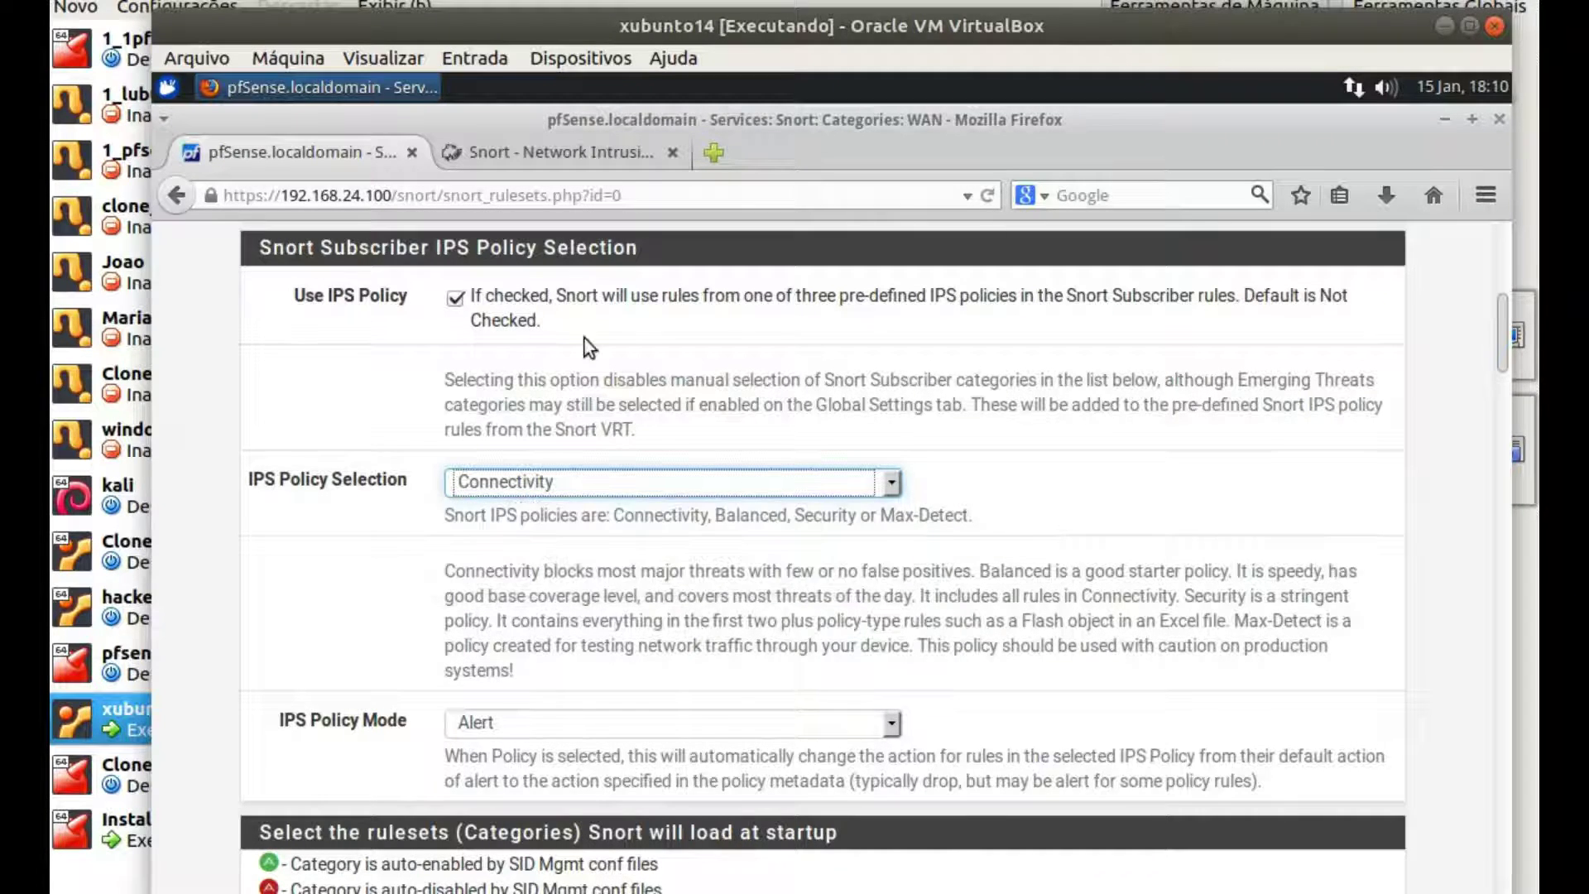
click(454, 299)
Look through the whole list of WAN rulesets and unselect all rule categories
scroll(837, 536, down, 5)
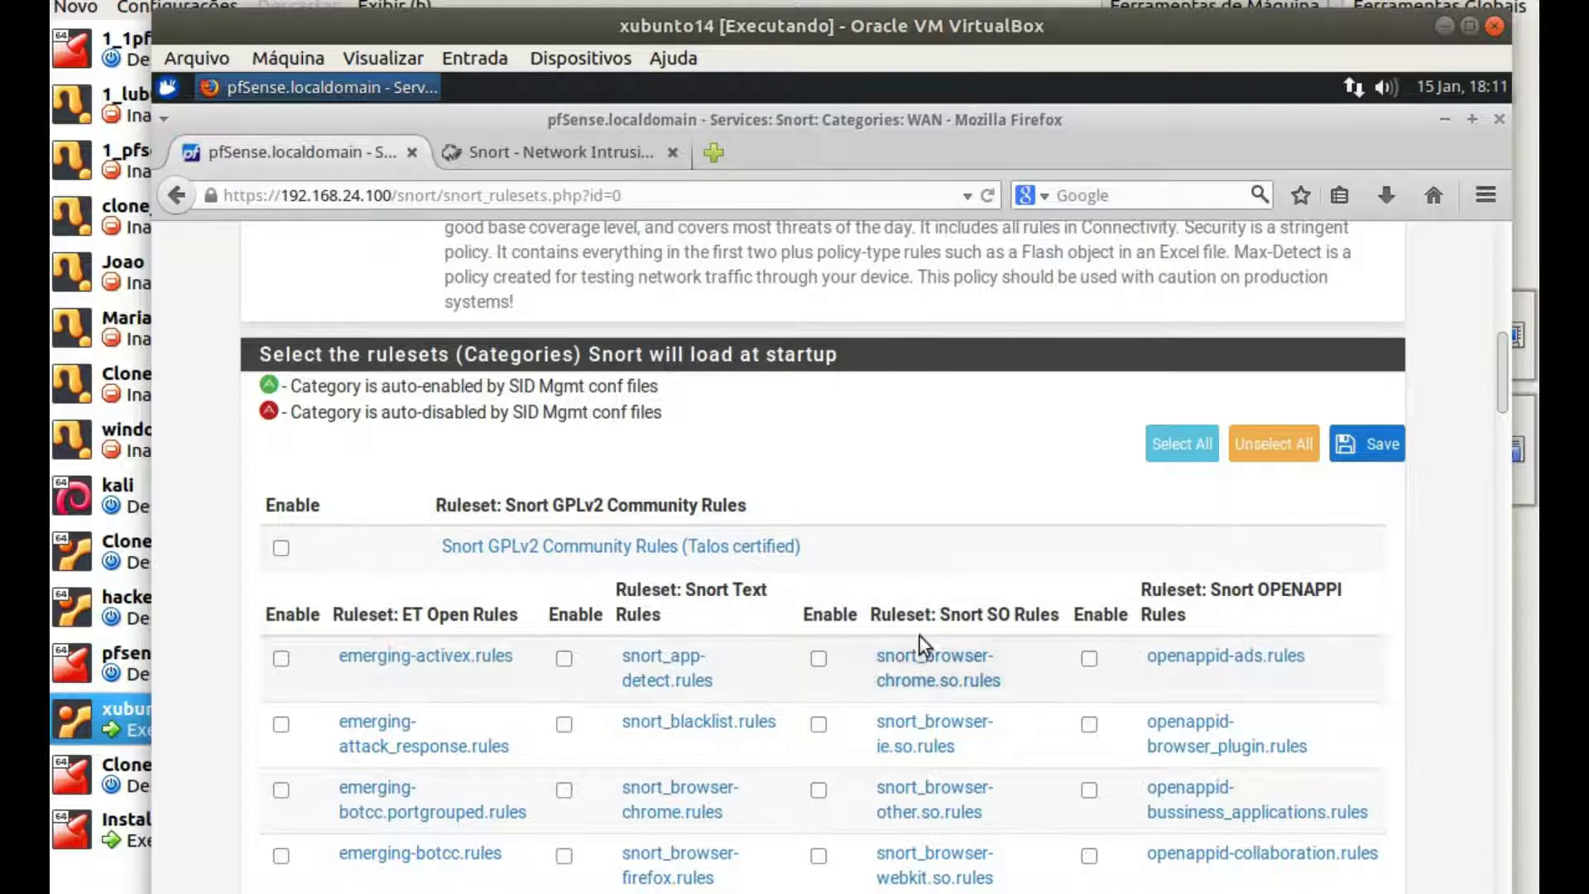
scroll(907, 588, down, 2)
scroll(875, 742, down, 12)
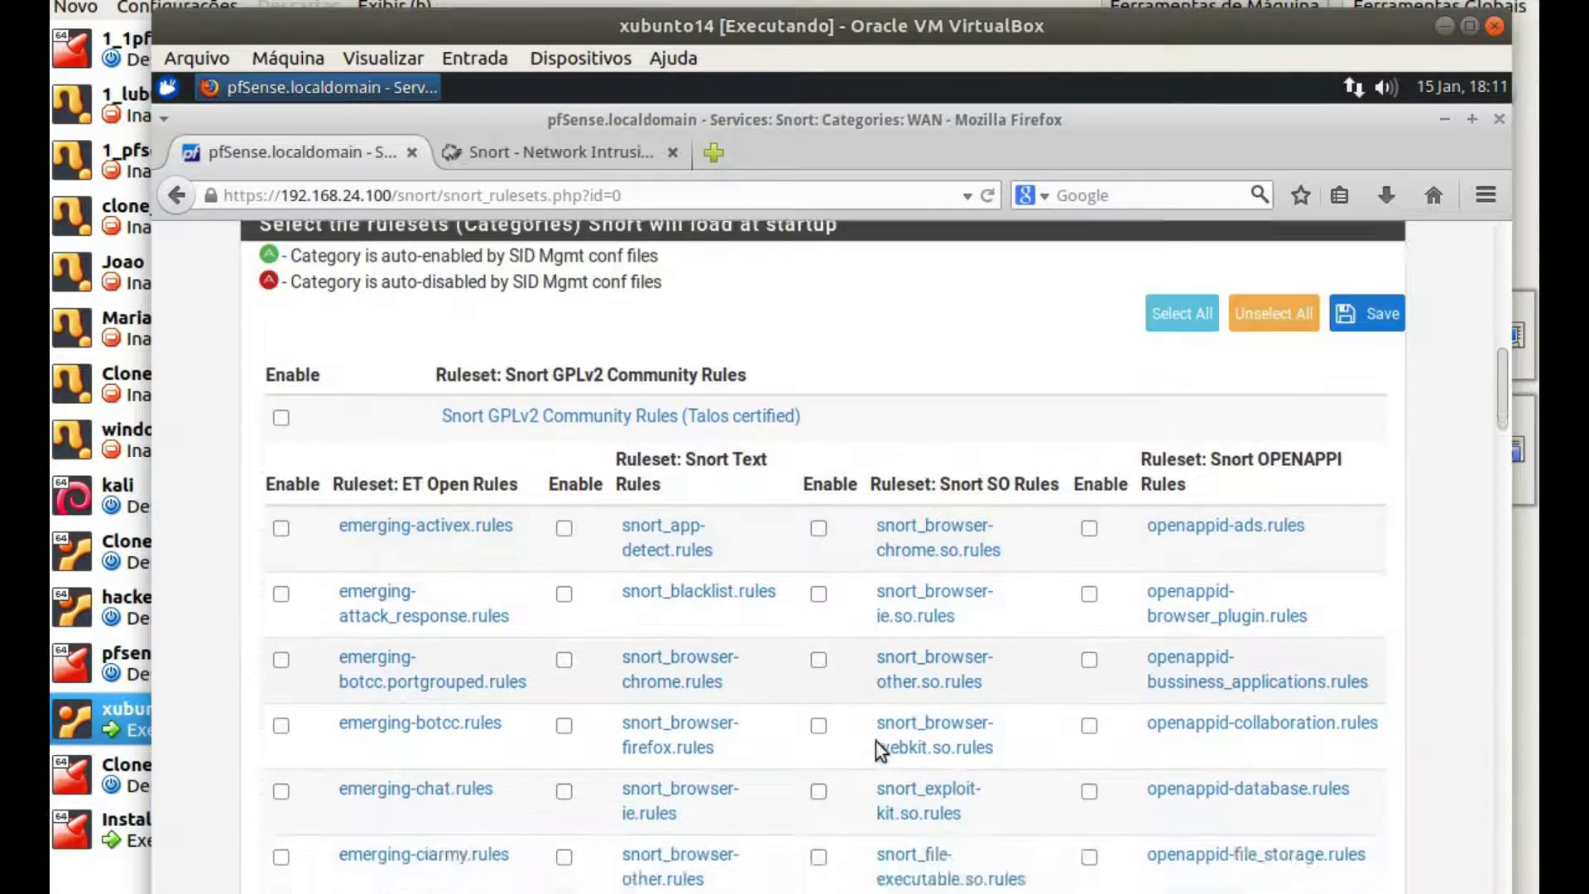
scroll(875, 674, down, 20)
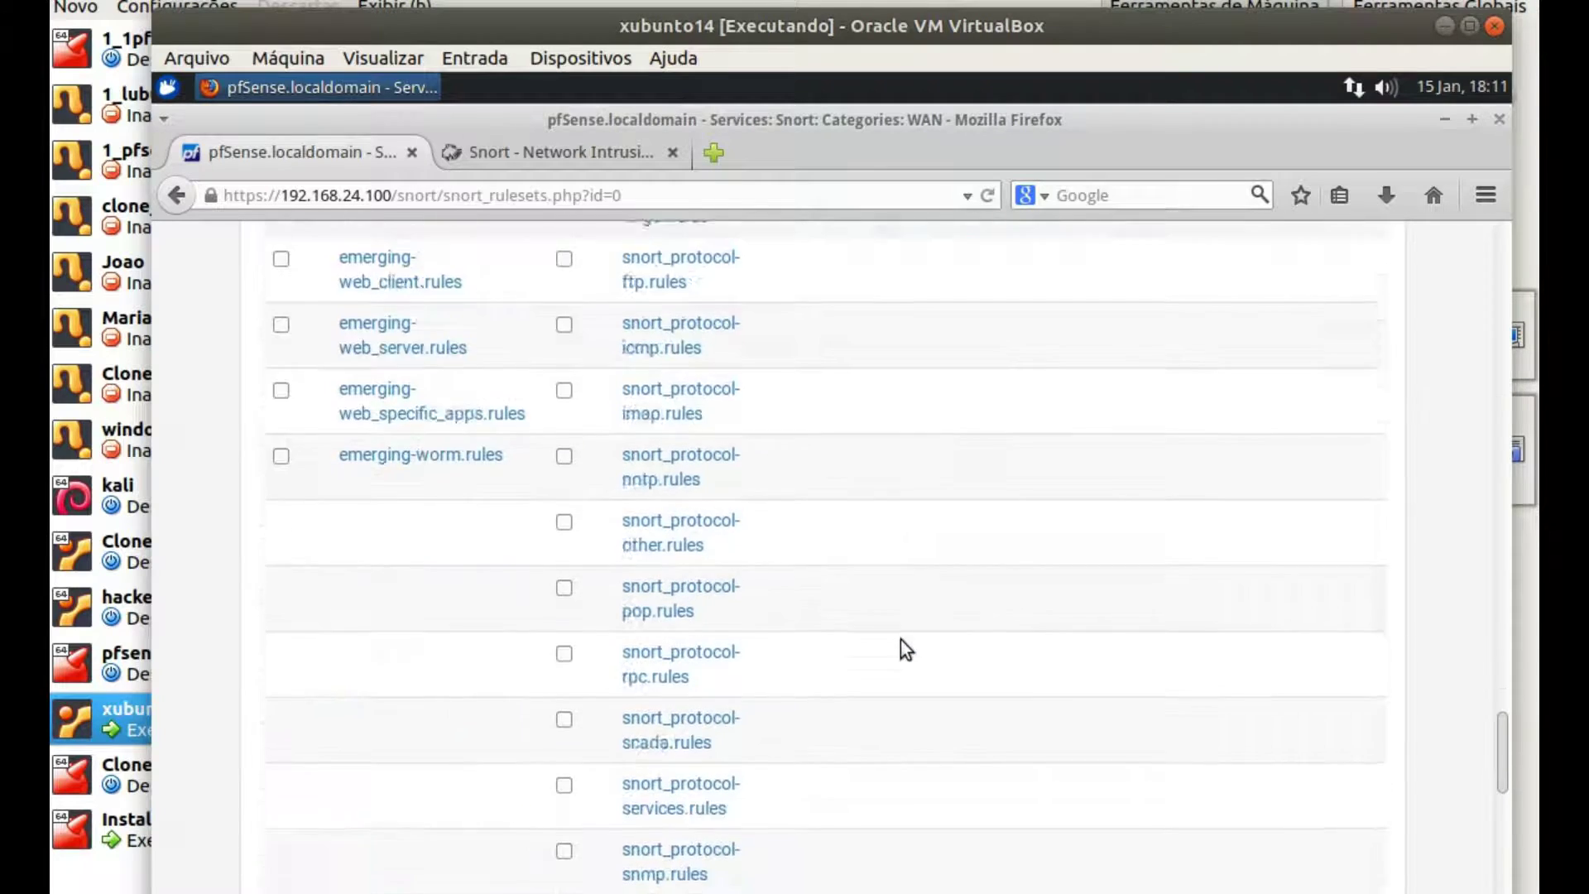
scroll(898, 642, down, 8)
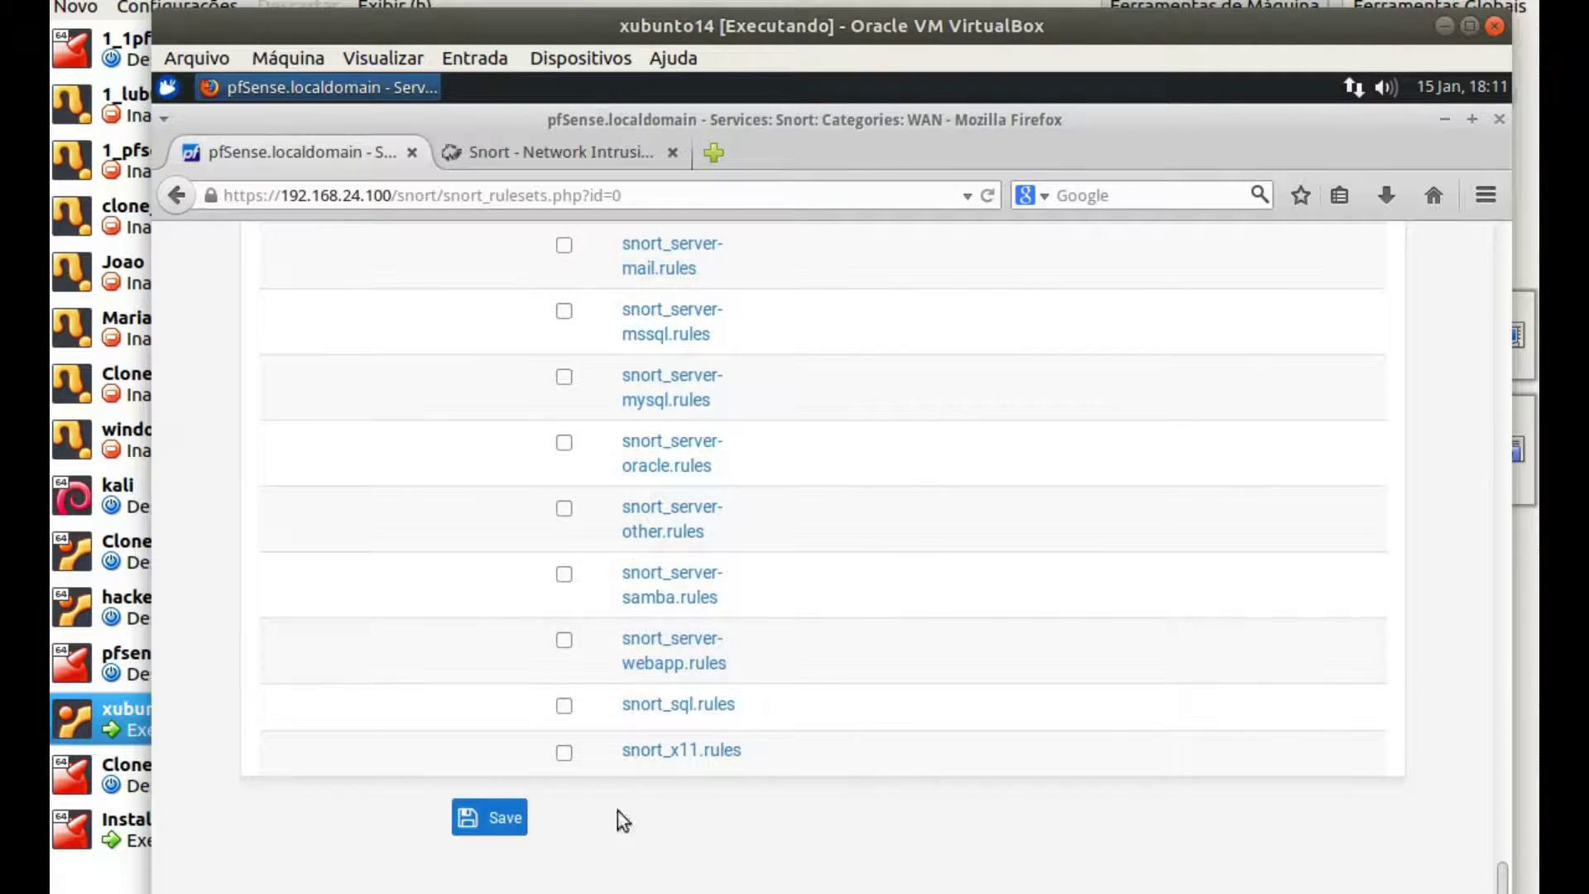
scroll(985, 240, up, 5)
scroll(984, 241, up, 20)
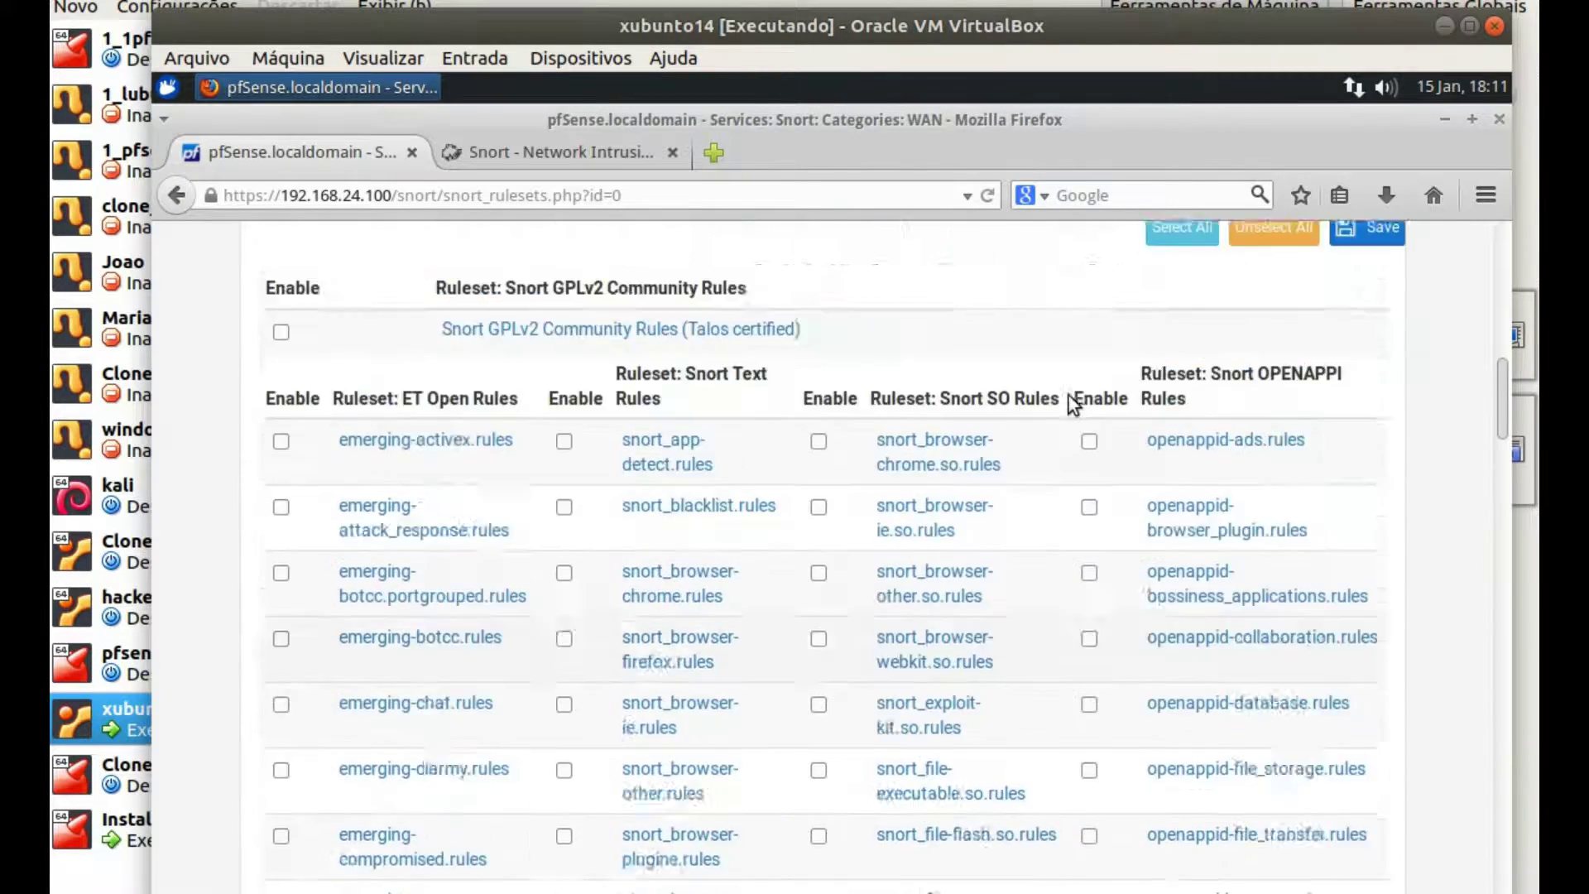
click(1274, 656)
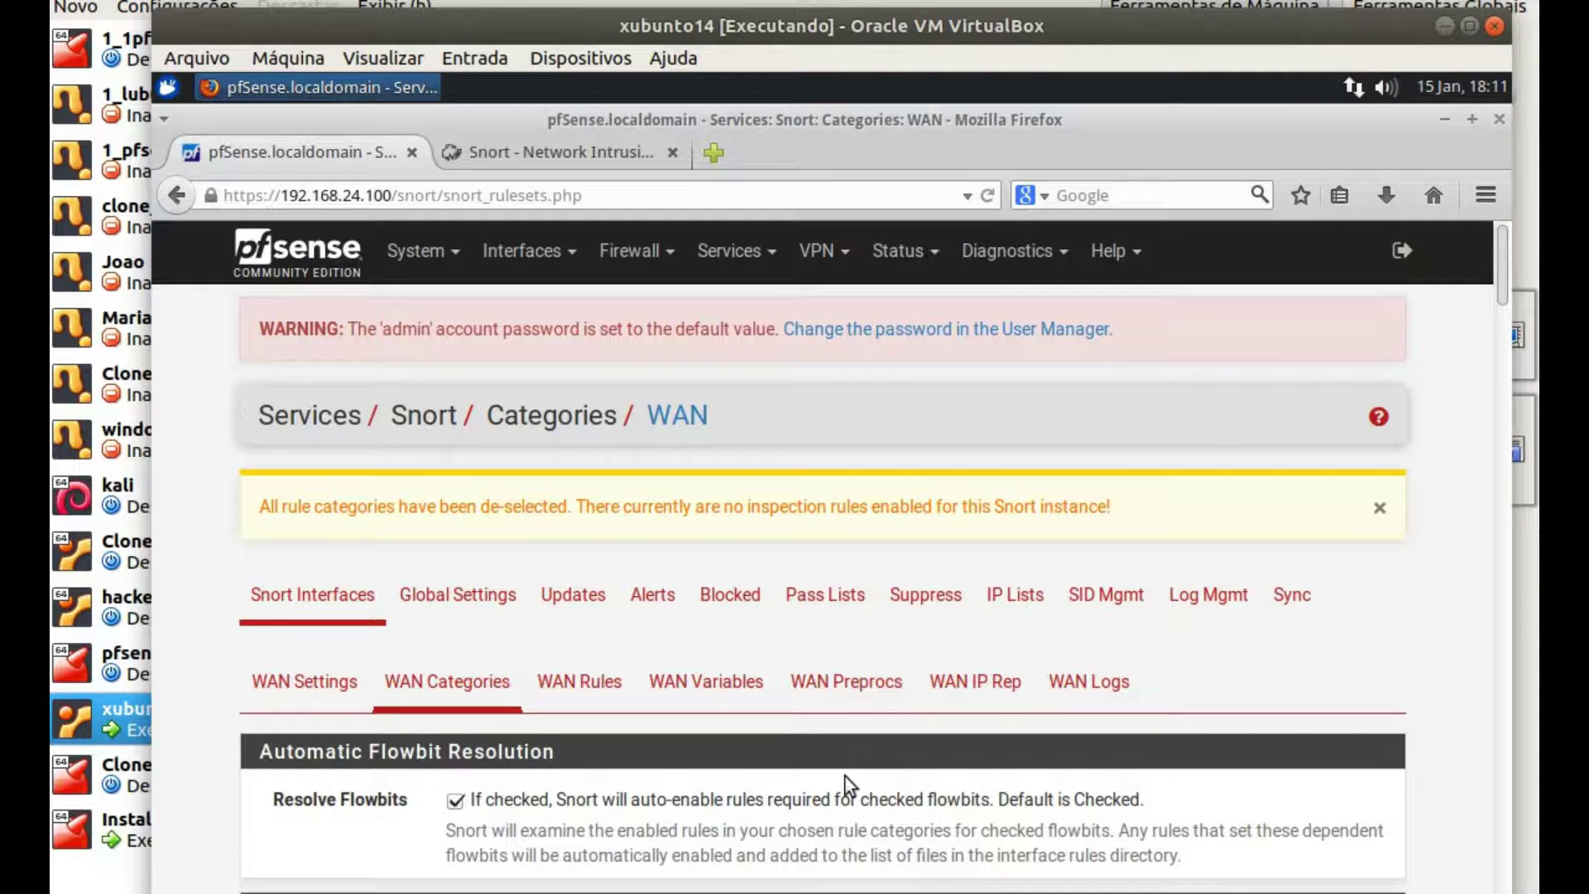
scroll(846, 776, down, 15)
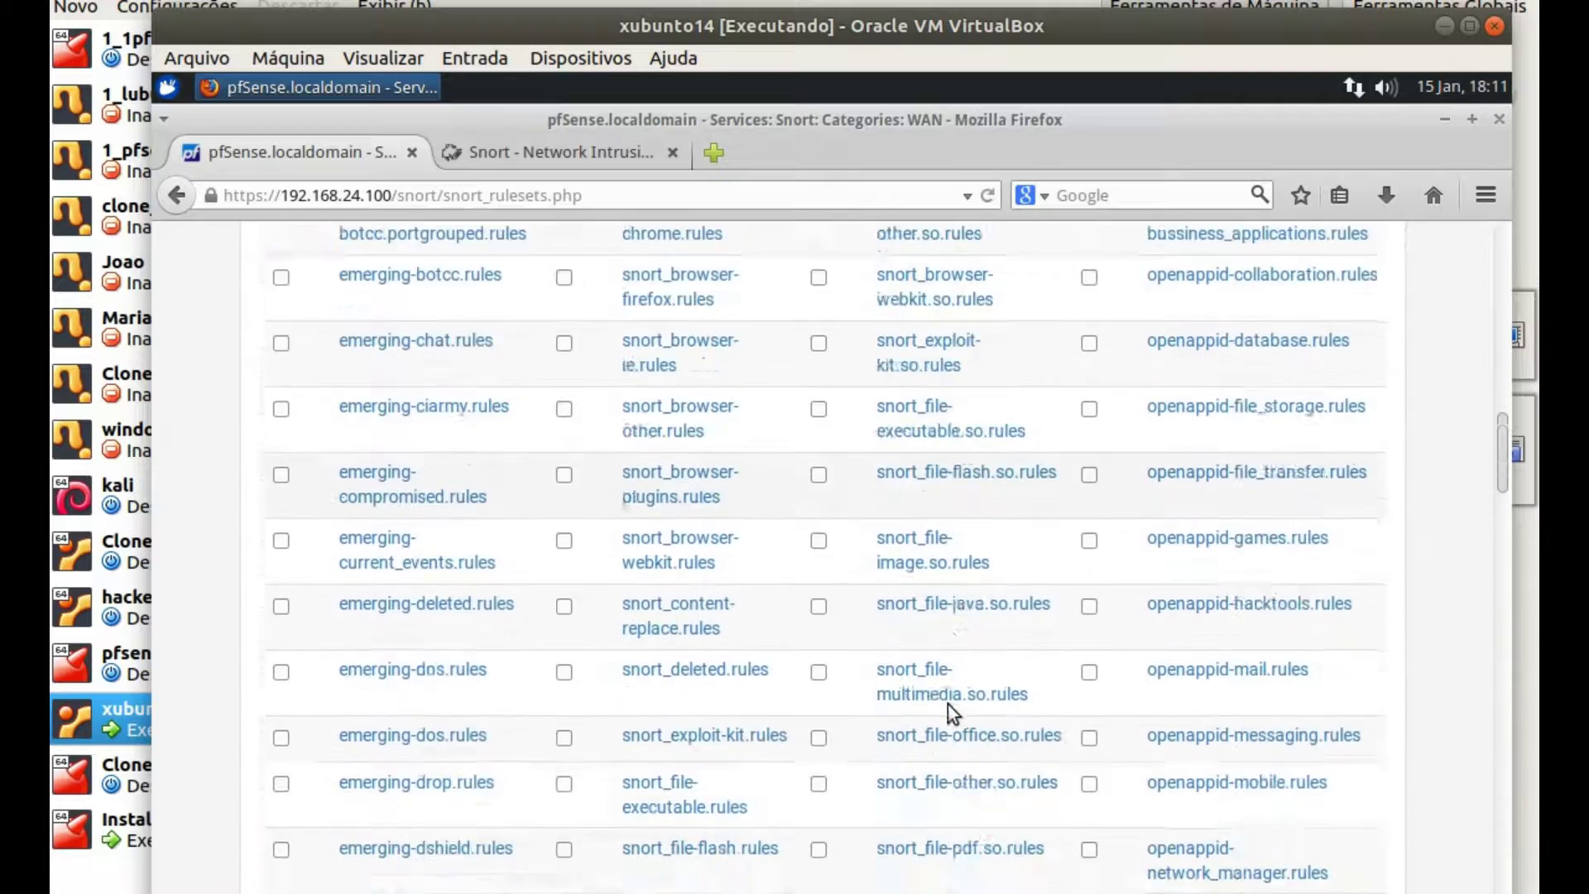
Select all WAN rule categories to load at startup and save the selection
scroll(985, 659, up, 5)
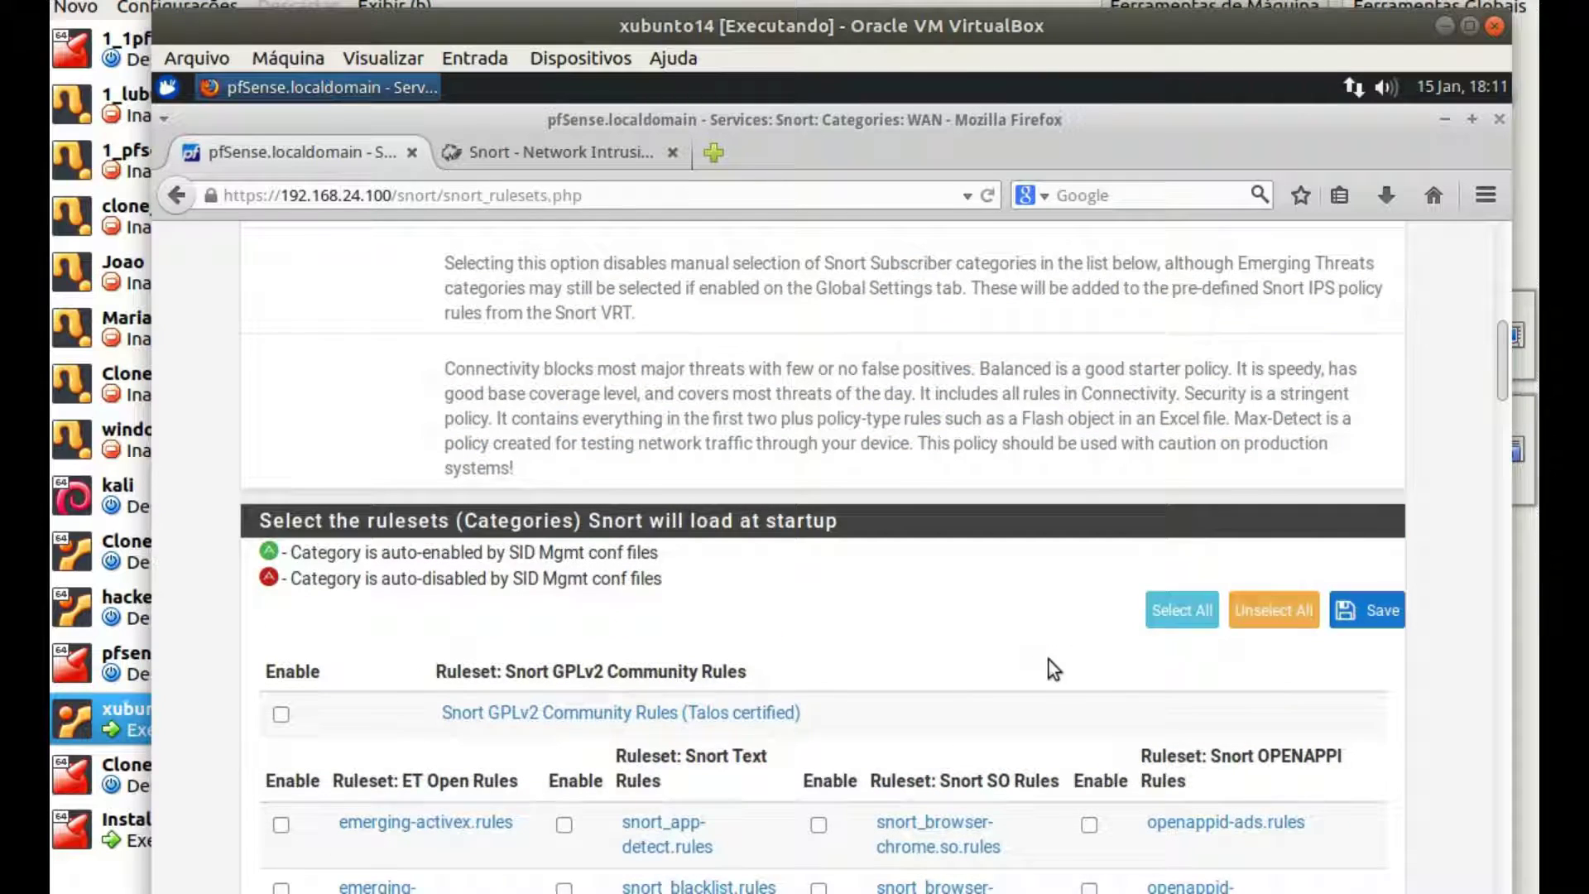
click(1192, 612)
scroll(987, 768, down, 4)
scroll(987, 767, down, 15)
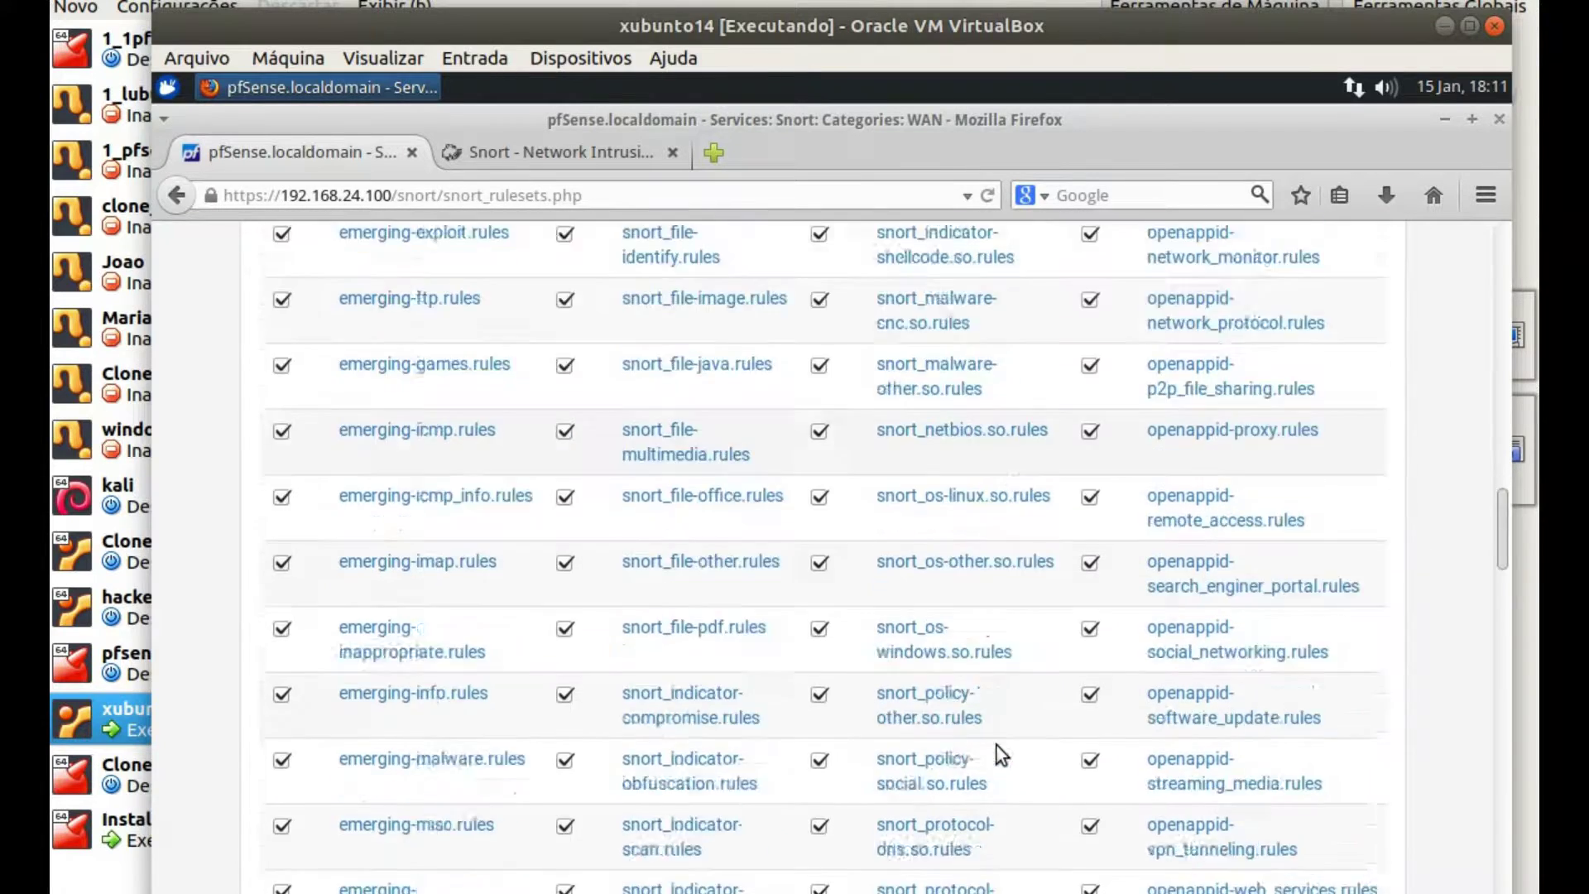
scroll(1000, 753, down, 12)
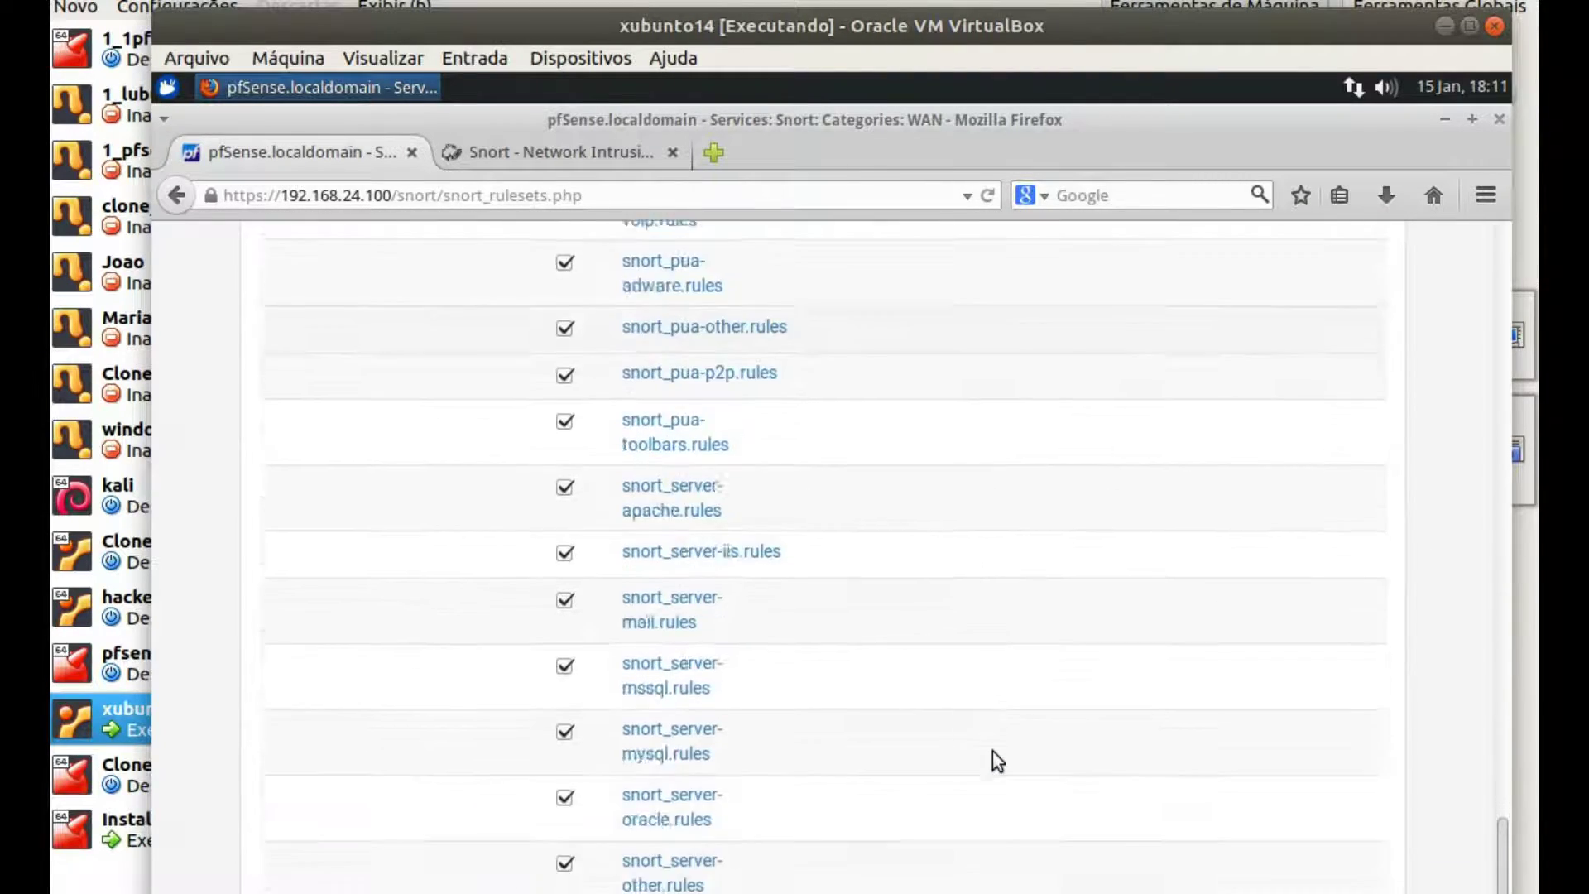
key(Return)
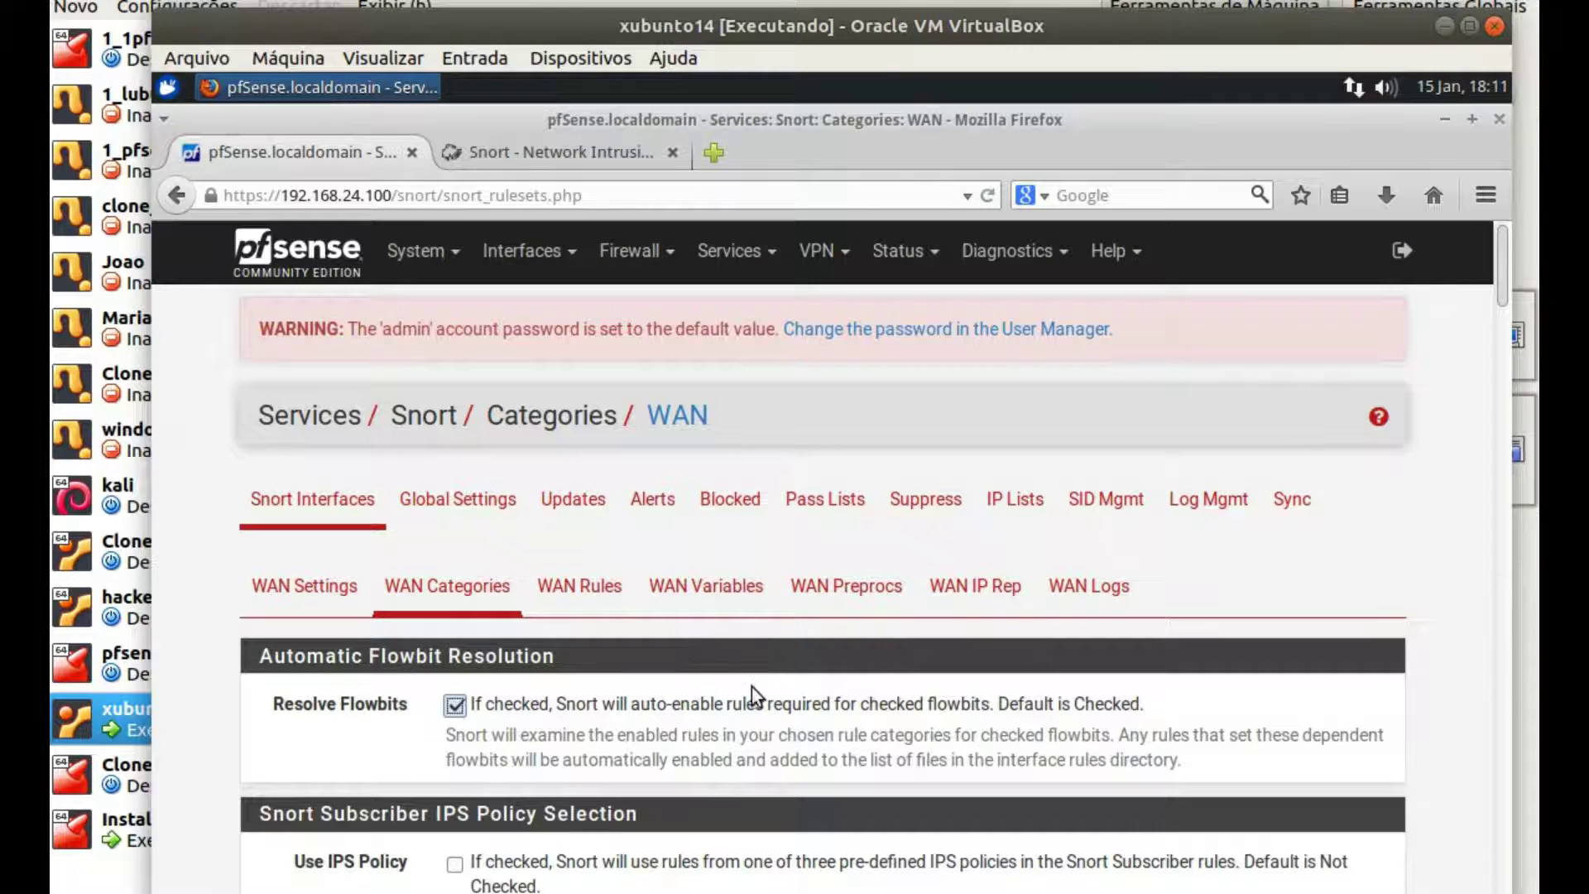
scroll(751, 686, down, 10)
scroll(837, 648, up, 10)
Open the WAN rules and examine the category selection, SID override actions and rules summary for Auto-Flowbit Rules
click(579, 586)
scroll(1010, 683, down, 3)
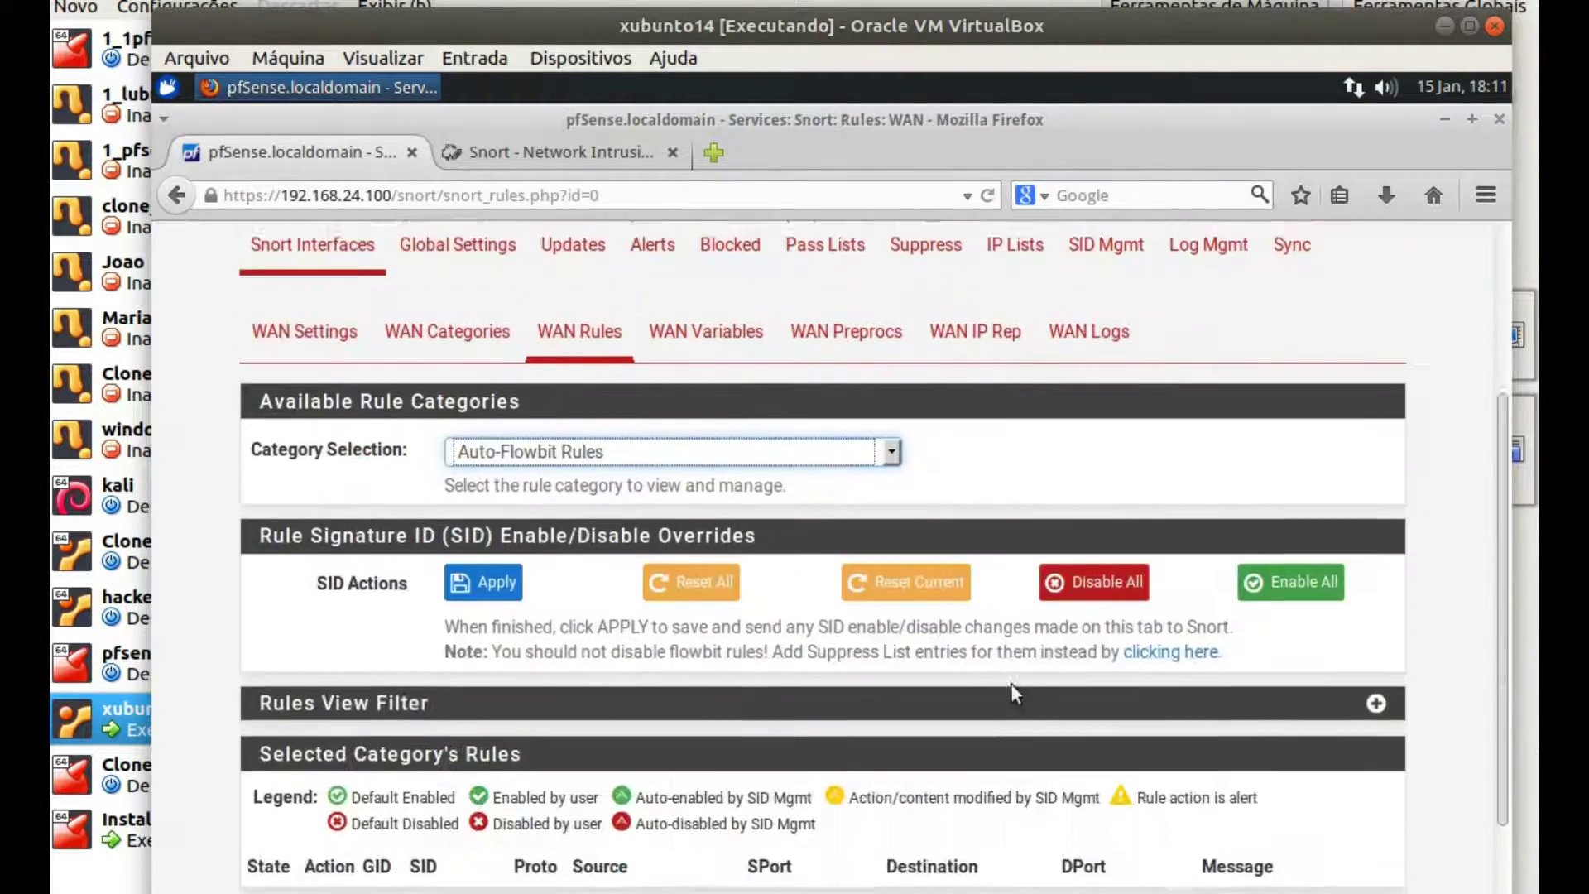
scroll(1010, 683, down, 3)
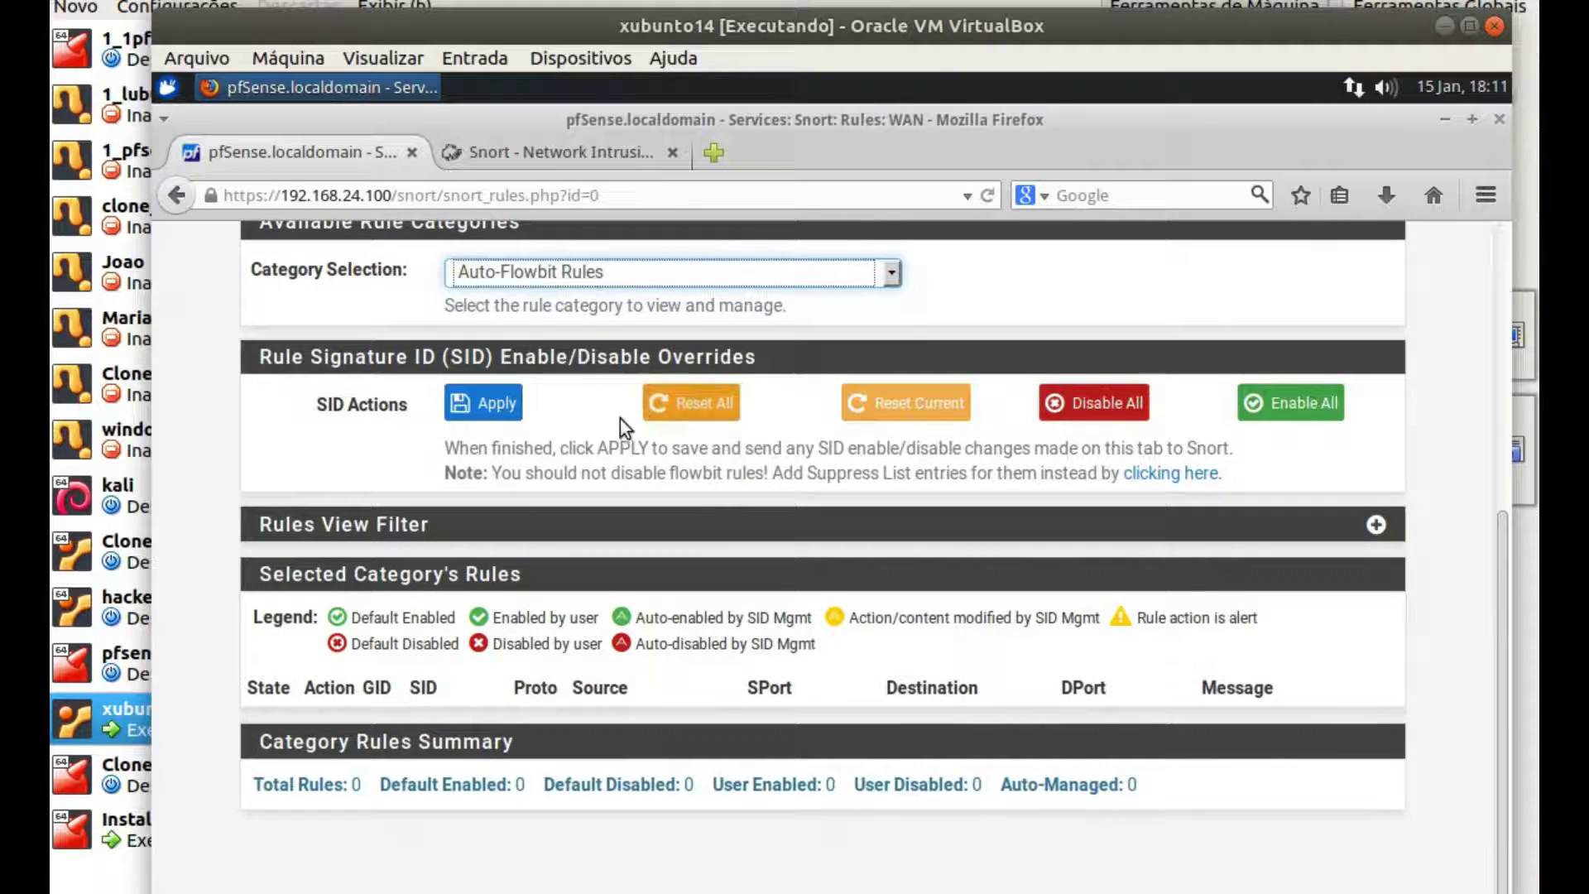
scroll(619, 419, up, 3)
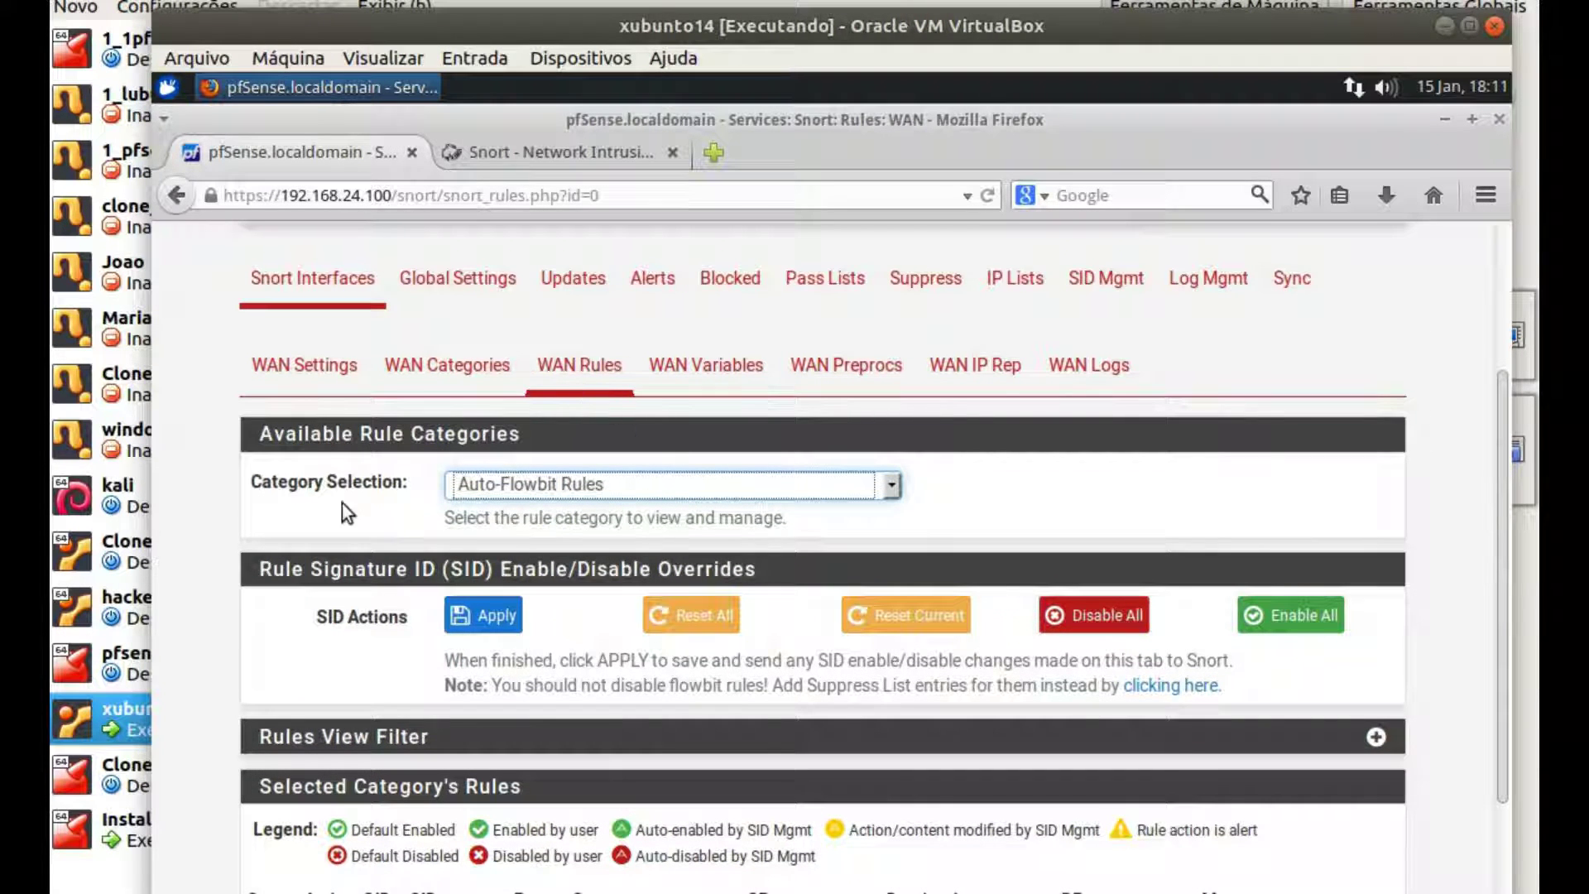
scroll(811, 703, down, 3)
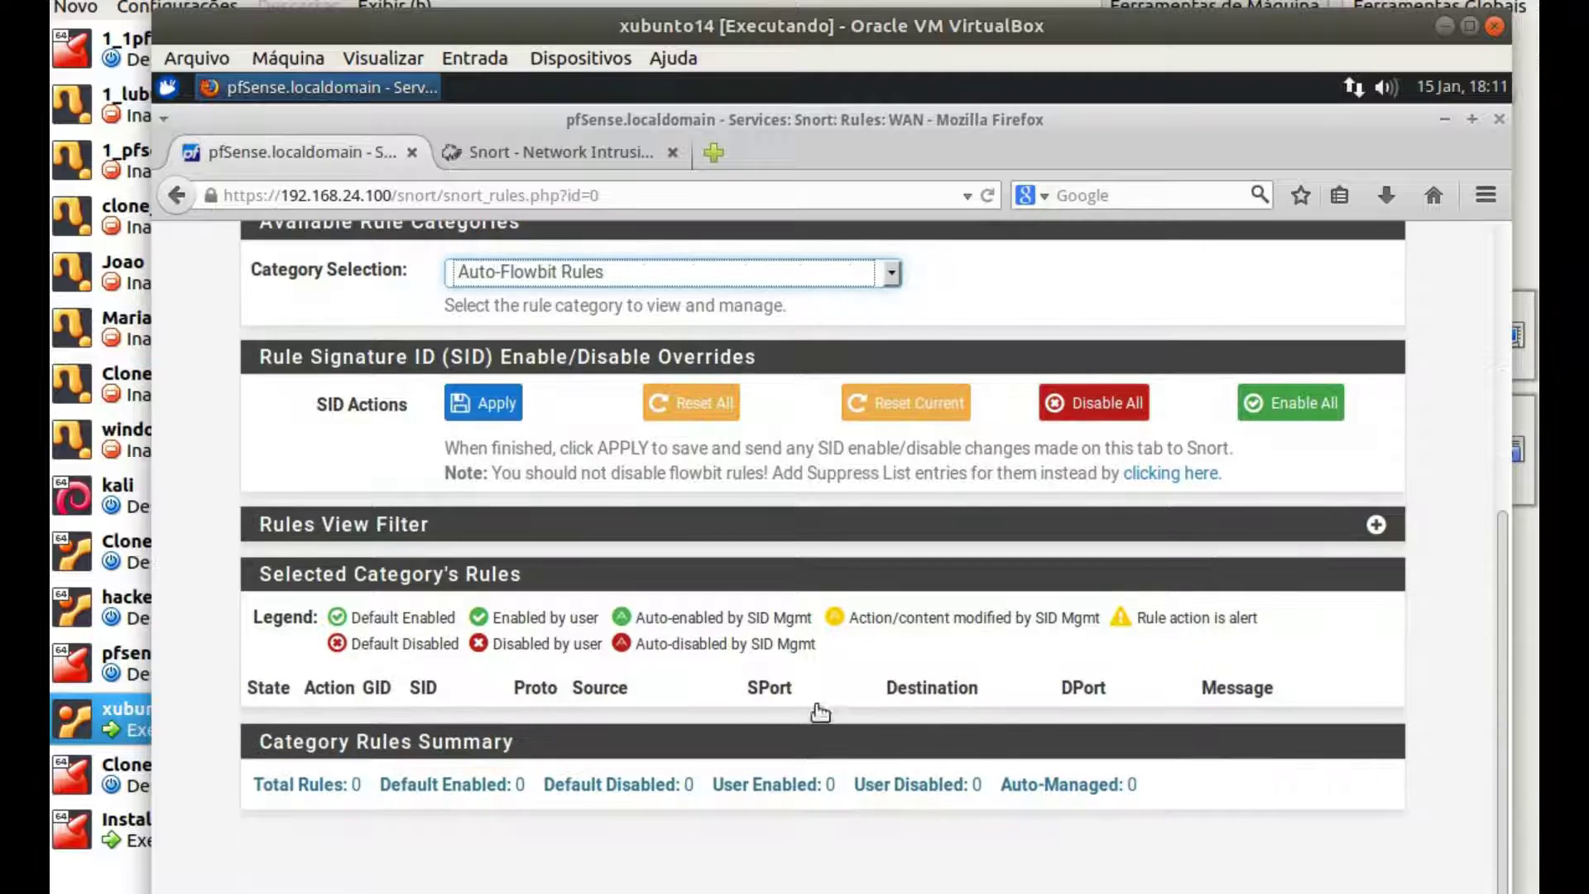
scroll(804, 661, up, 2)
scroll(803, 660, up, 3)
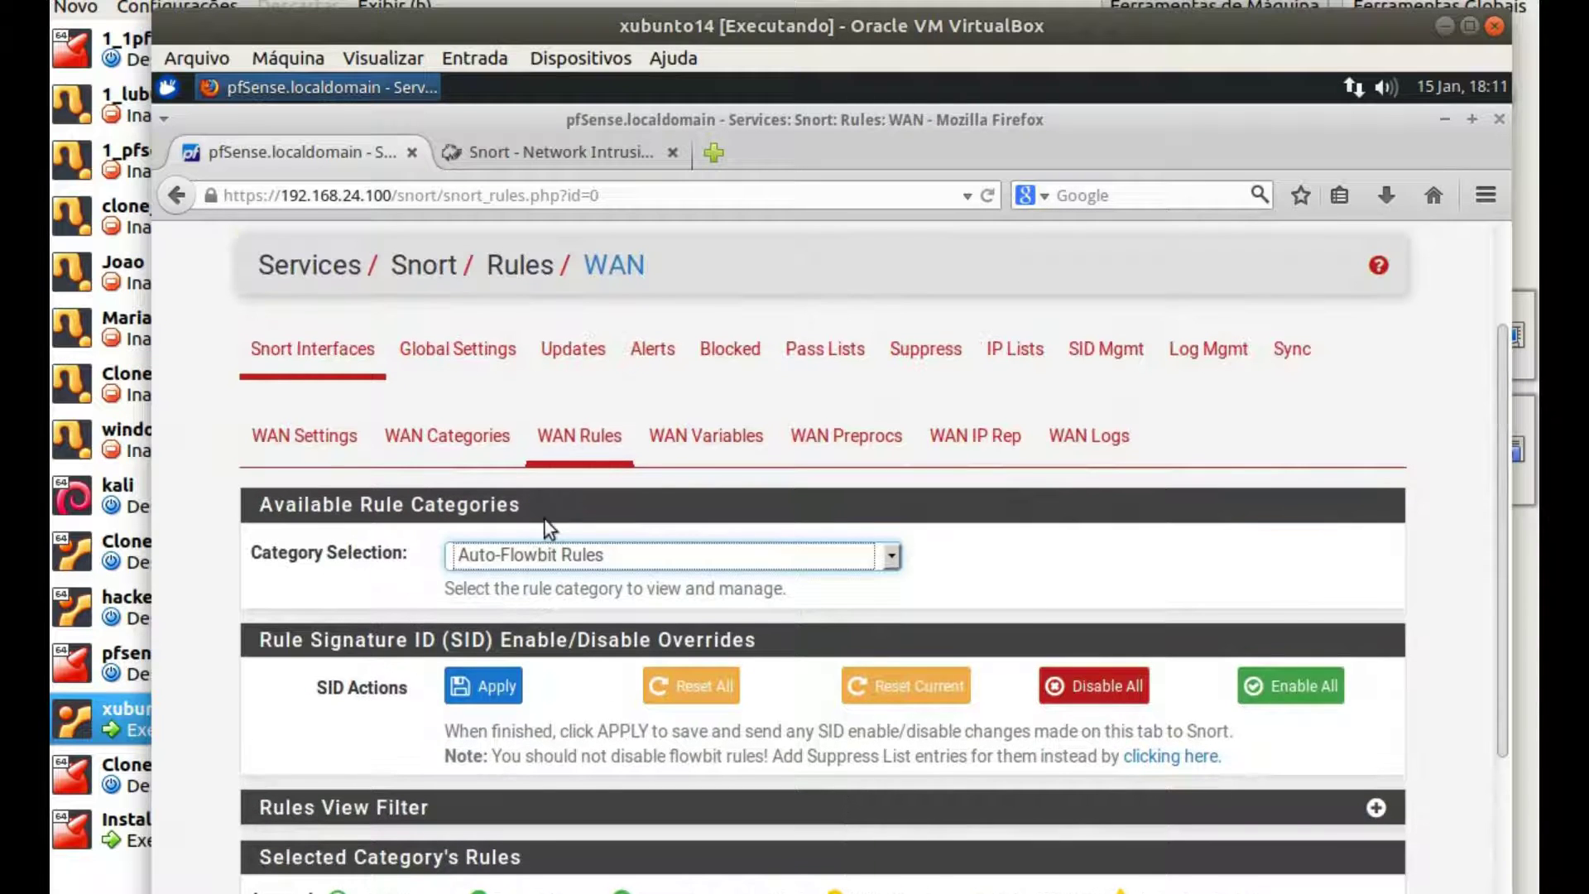
Open the WAN variables and examine the server IP variables and port variables with their default values
click(719, 448)
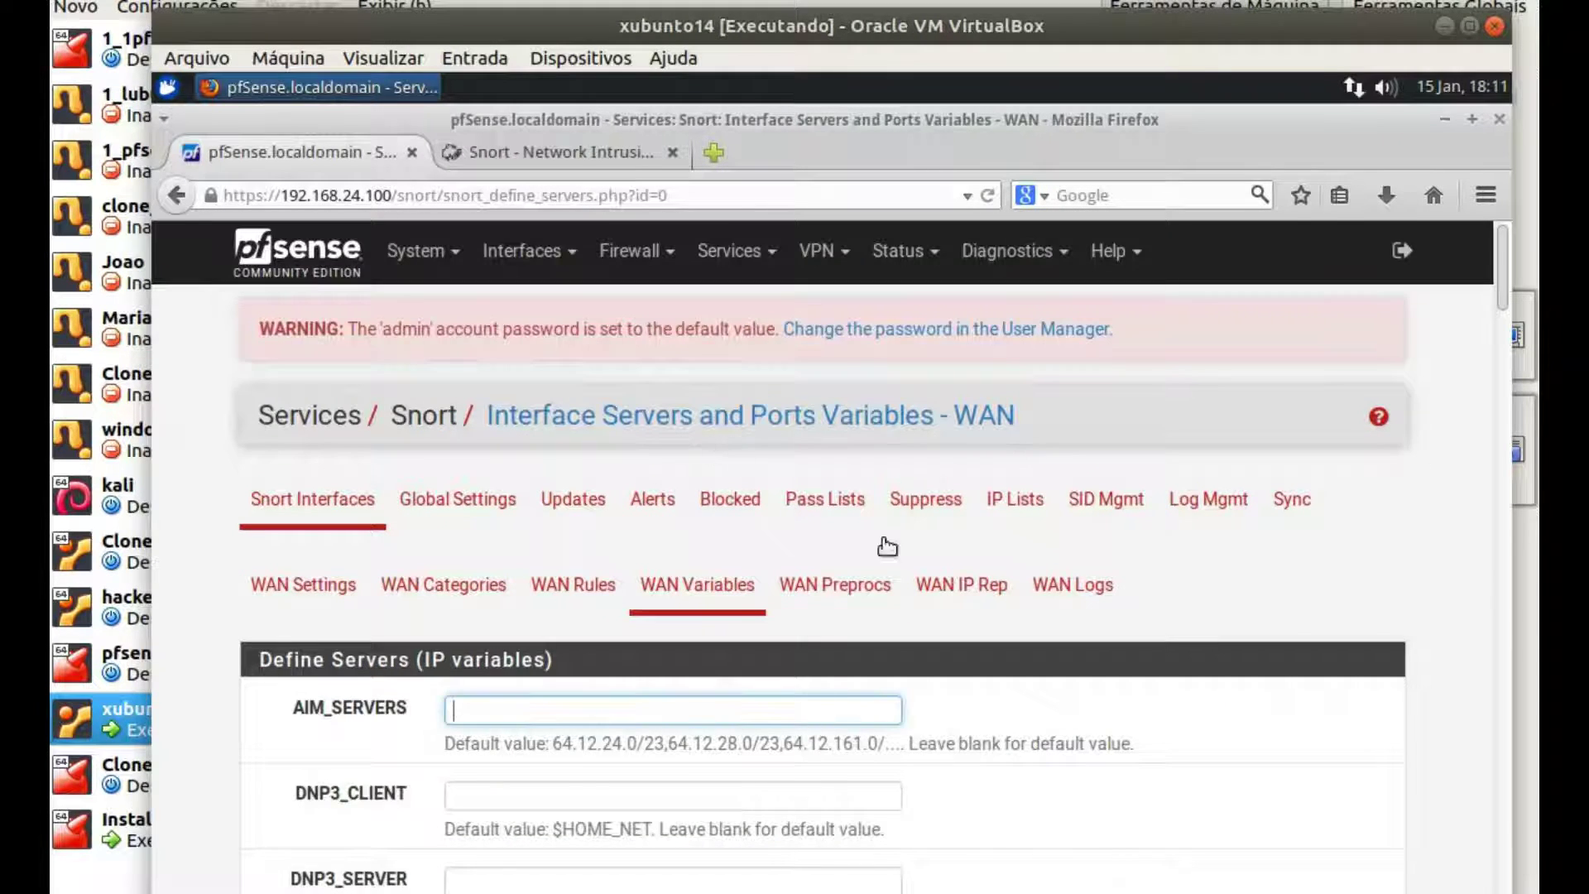
scroll(1154, 647, down, 4)
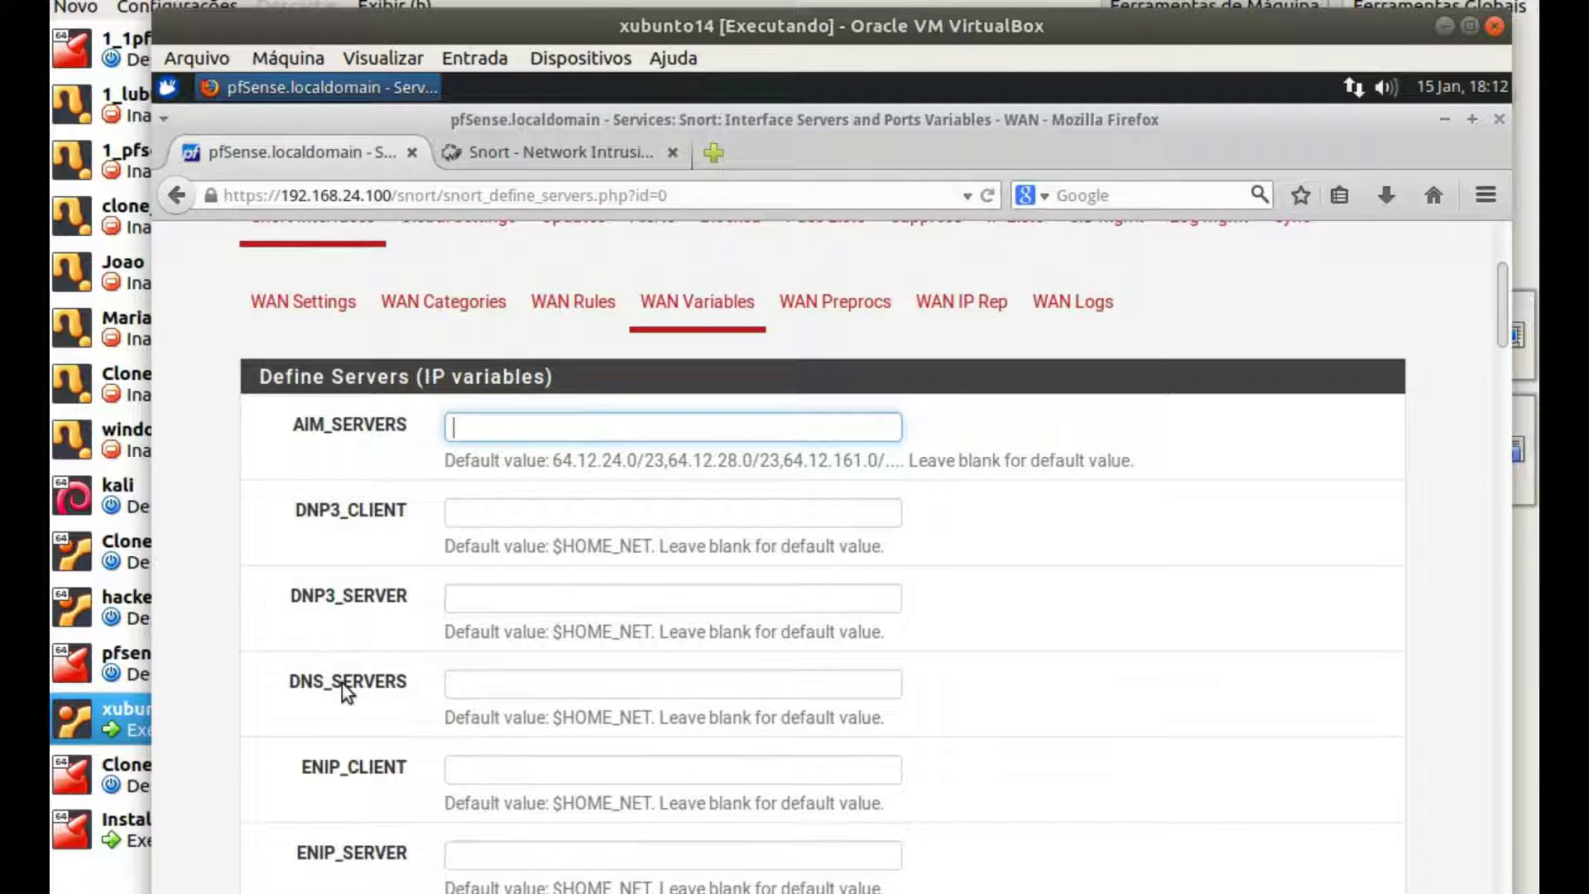
scroll(703, 745, down, 3)
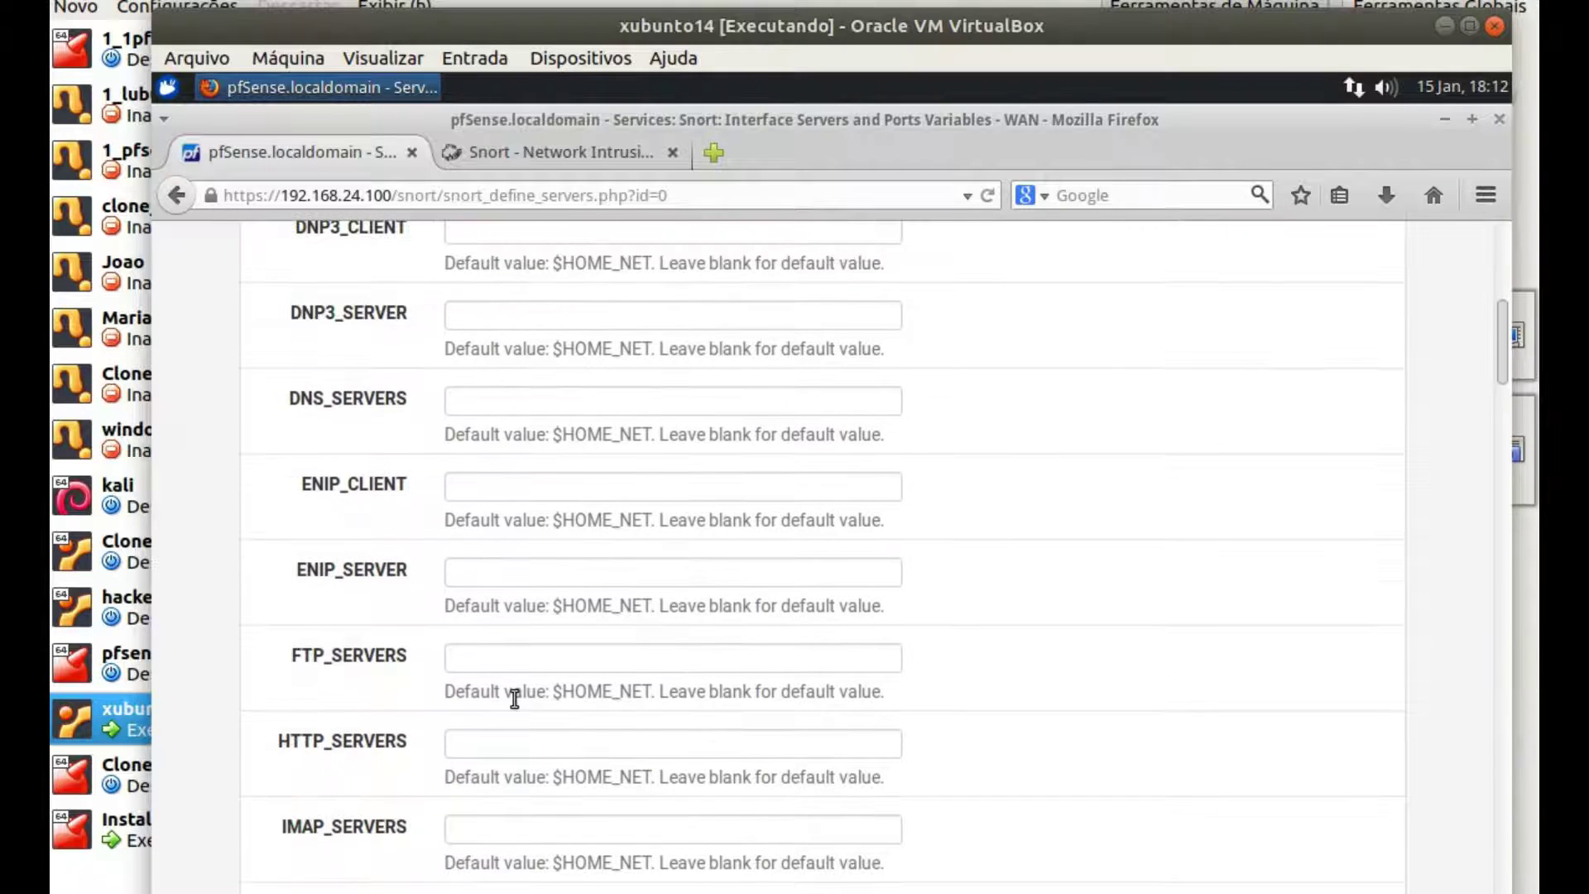
scroll(685, 741, down, 4)
scroll(690, 743, down, 9)
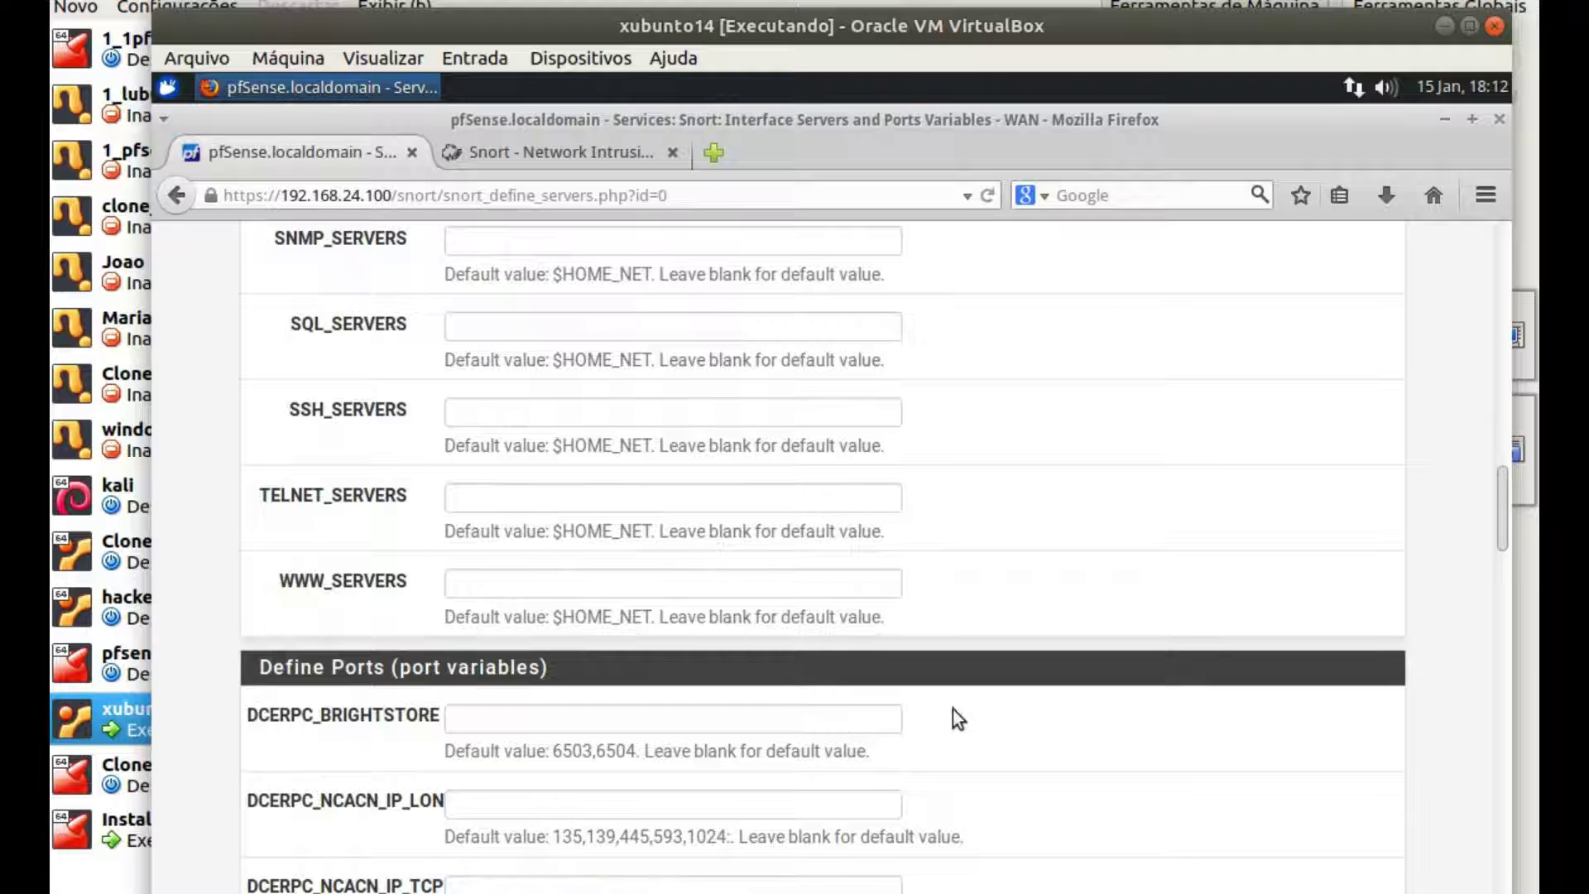
scroll(1095, 647, down, 10)
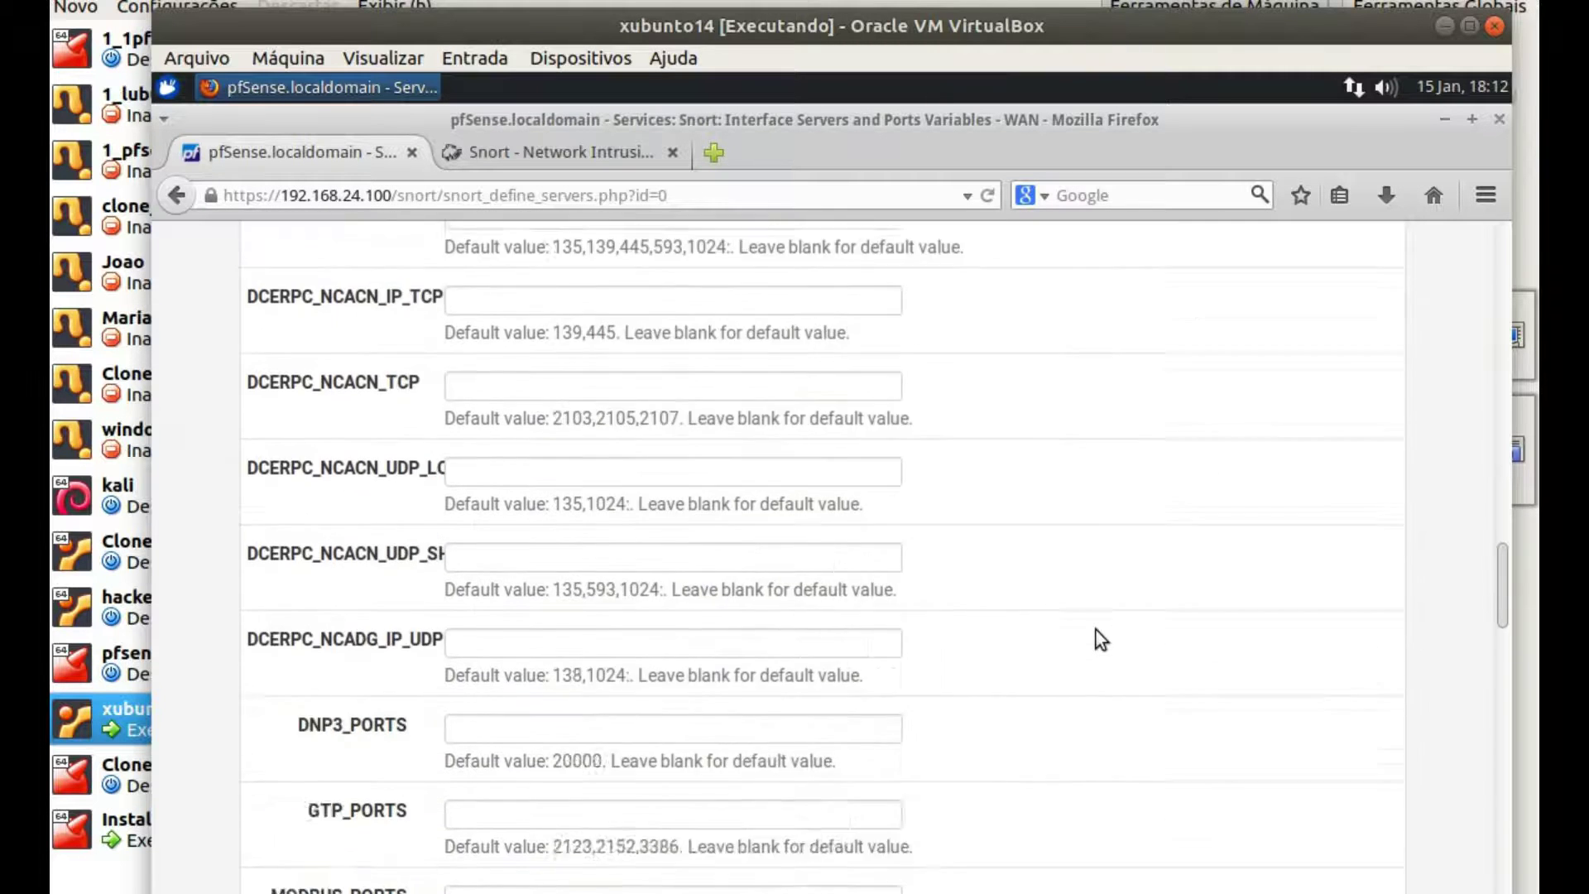
scroll(1093, 656, down, 20)
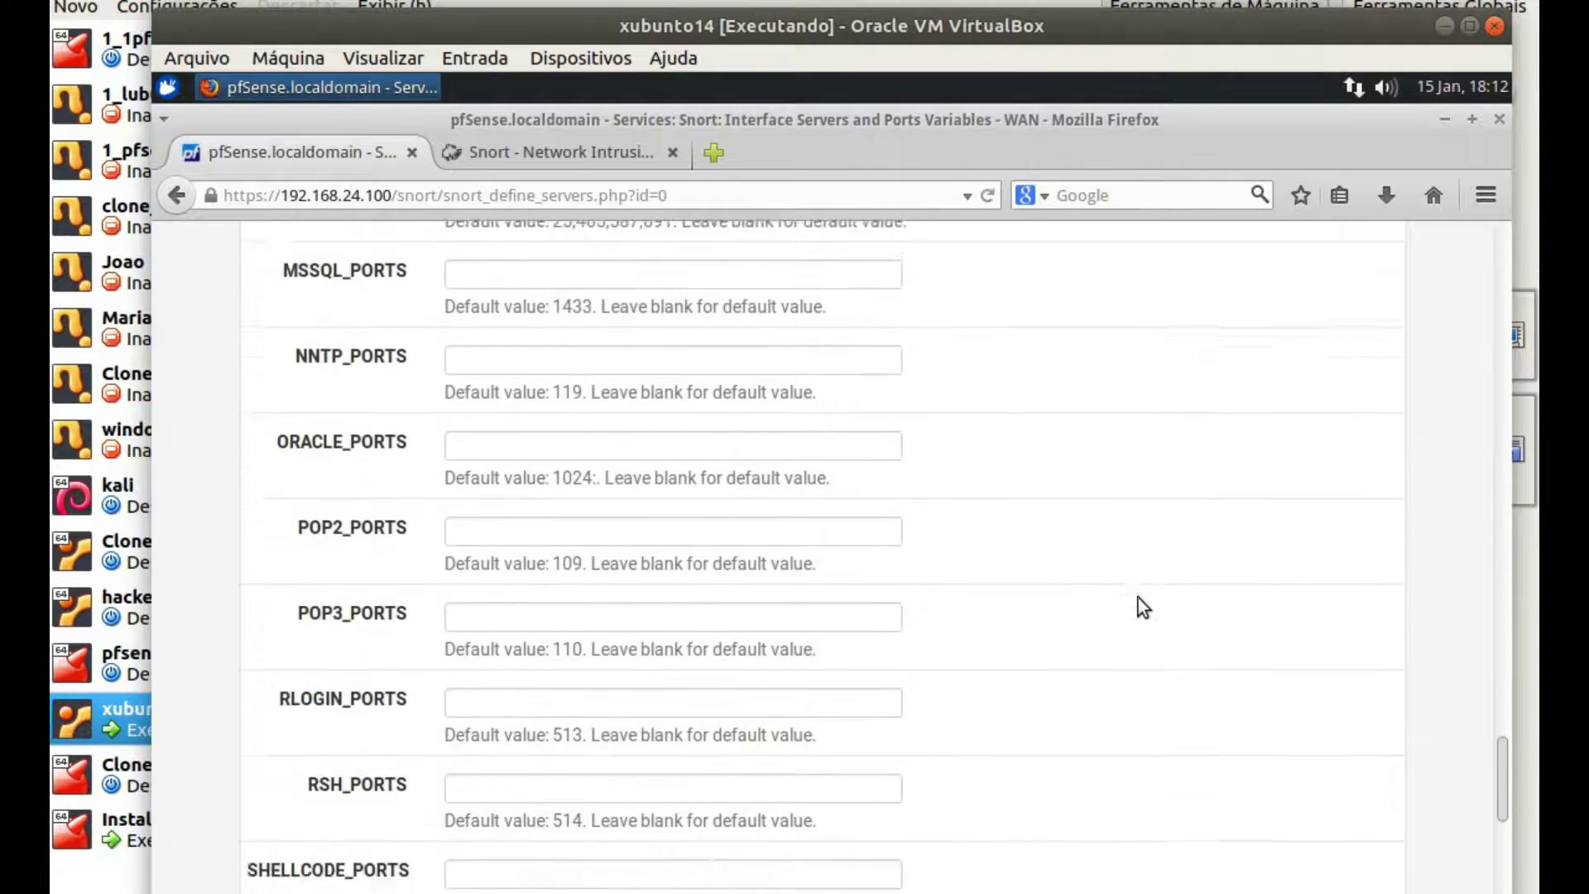
scroll(355, 471, up, 4)
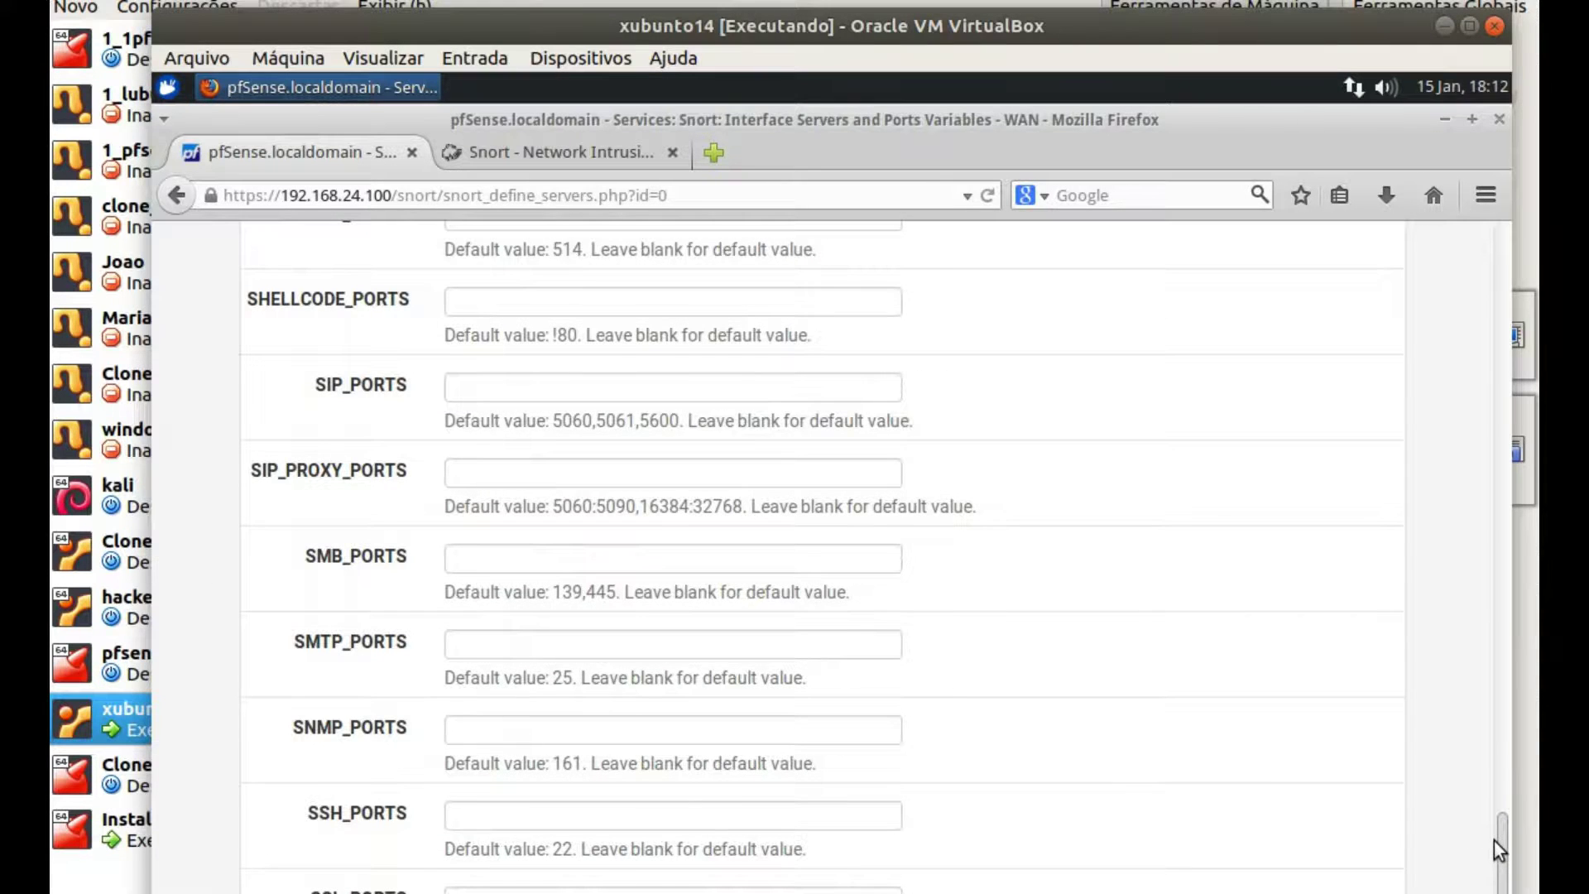
drag(1497, 850, 1473, 147)
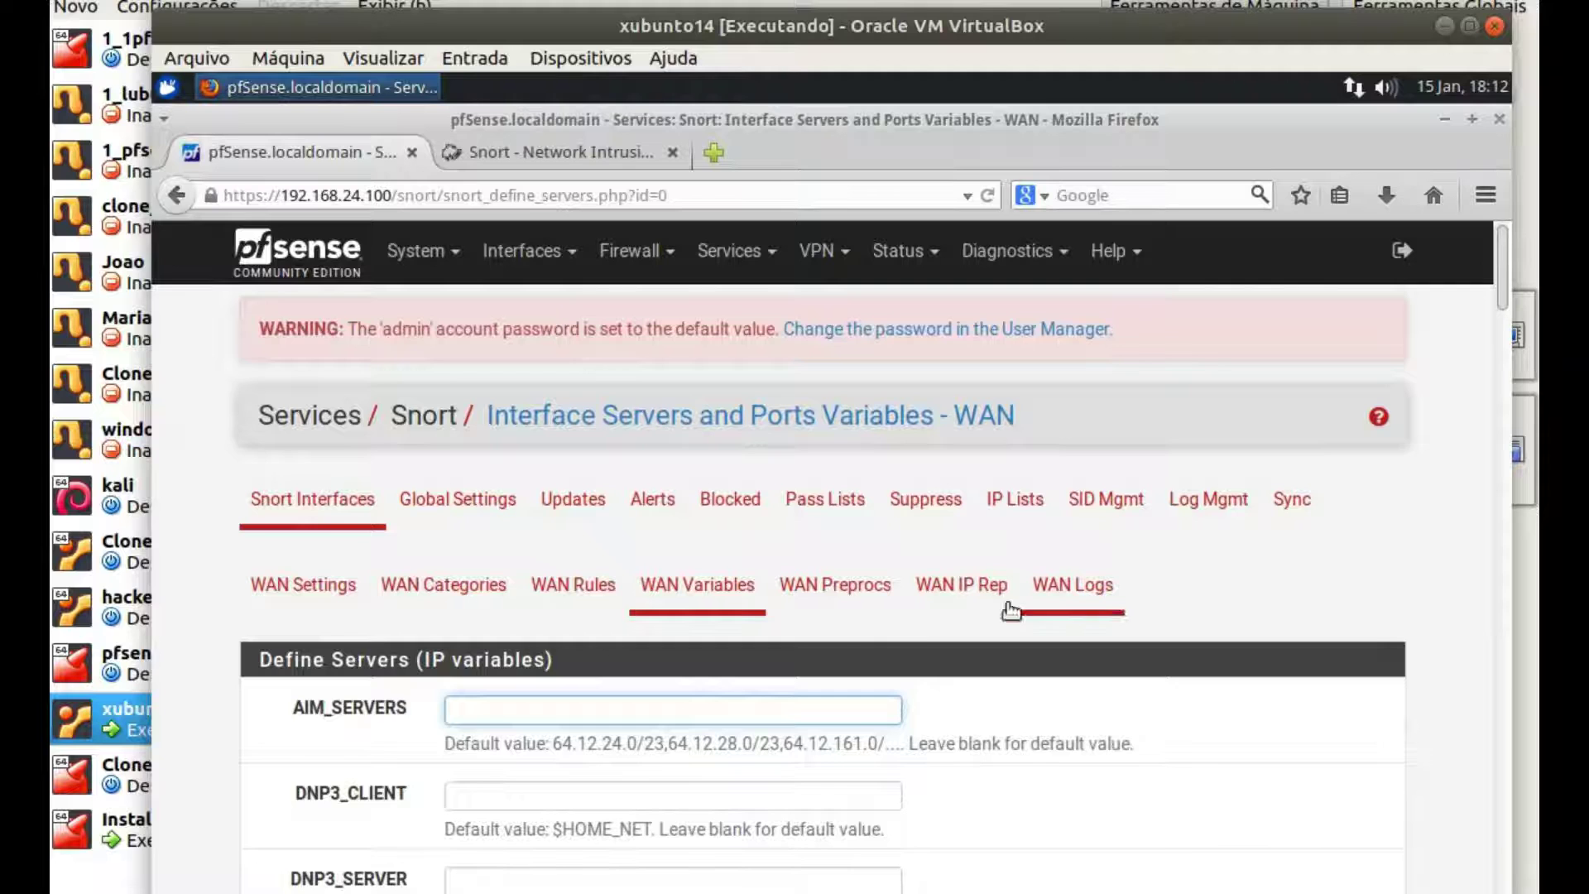
Open the WAN preprocessors and examine the basic configuration, Protocol Aware Flushing and SSH Detection settings
click(809, 606)
scroll(1155, 677, down, 4)
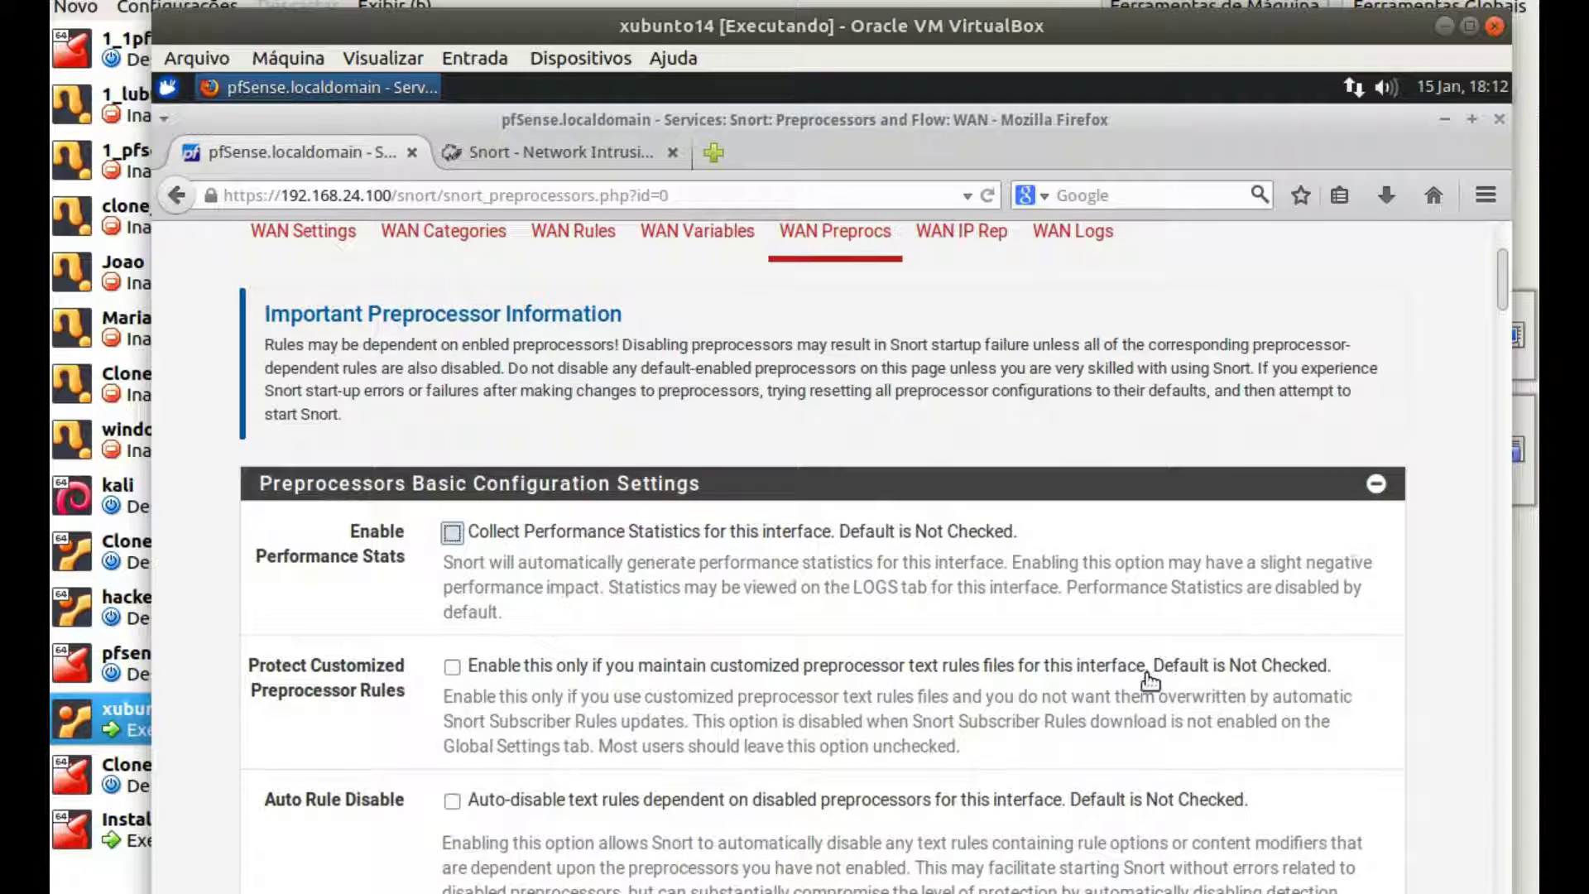
scroll(1153, 687, up, 2)
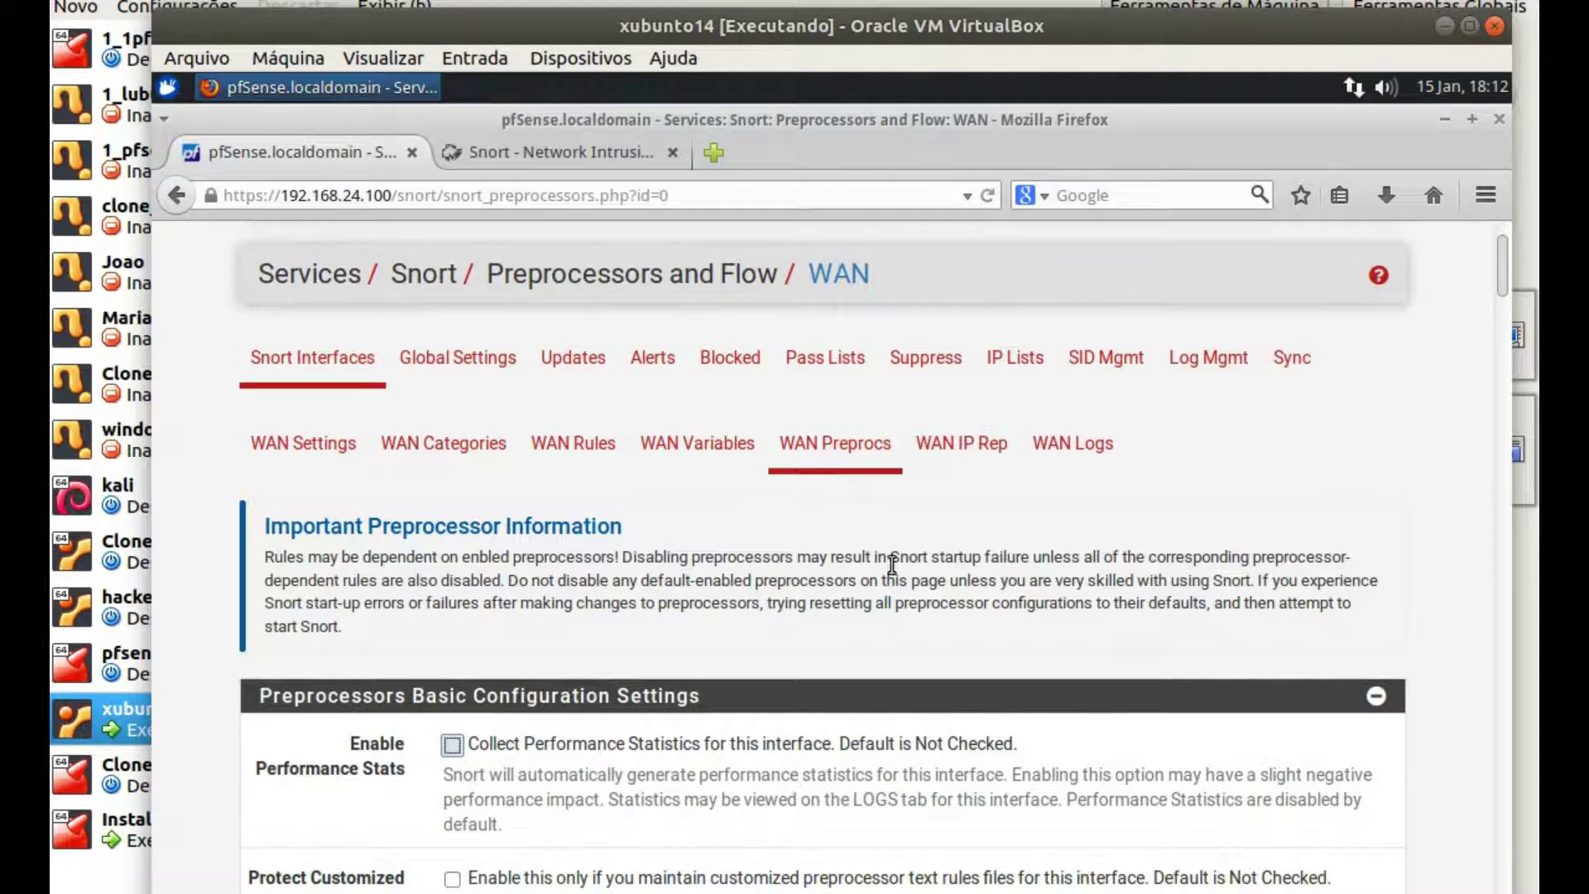
scroll(1028, 641, down, 3)
scroll(1031, 645, down, 6)
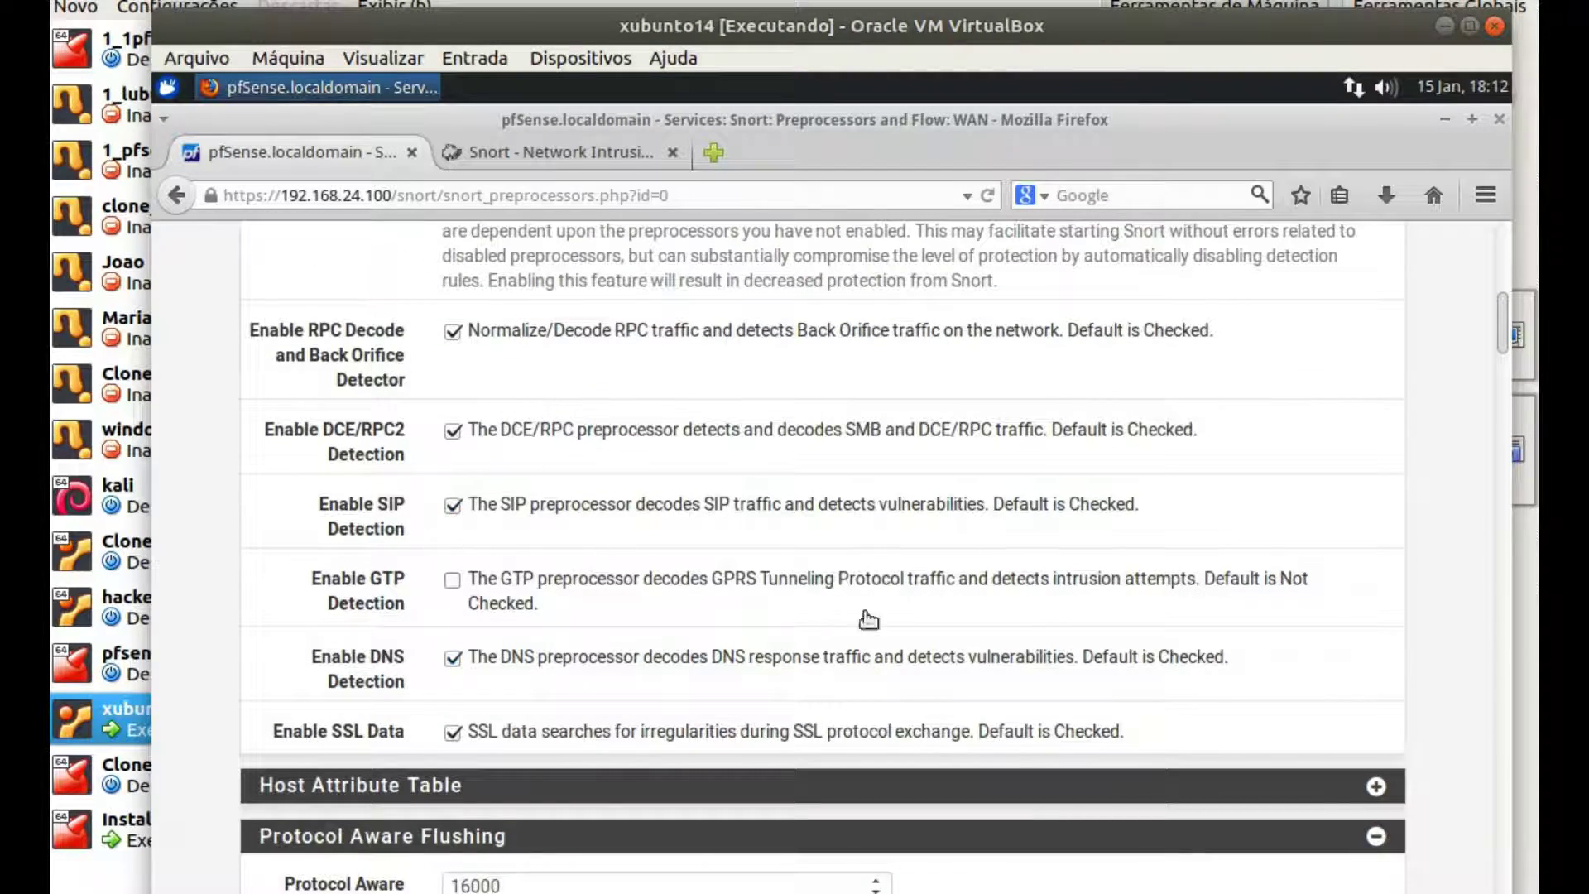
scroll(1092, 635, down, 4)
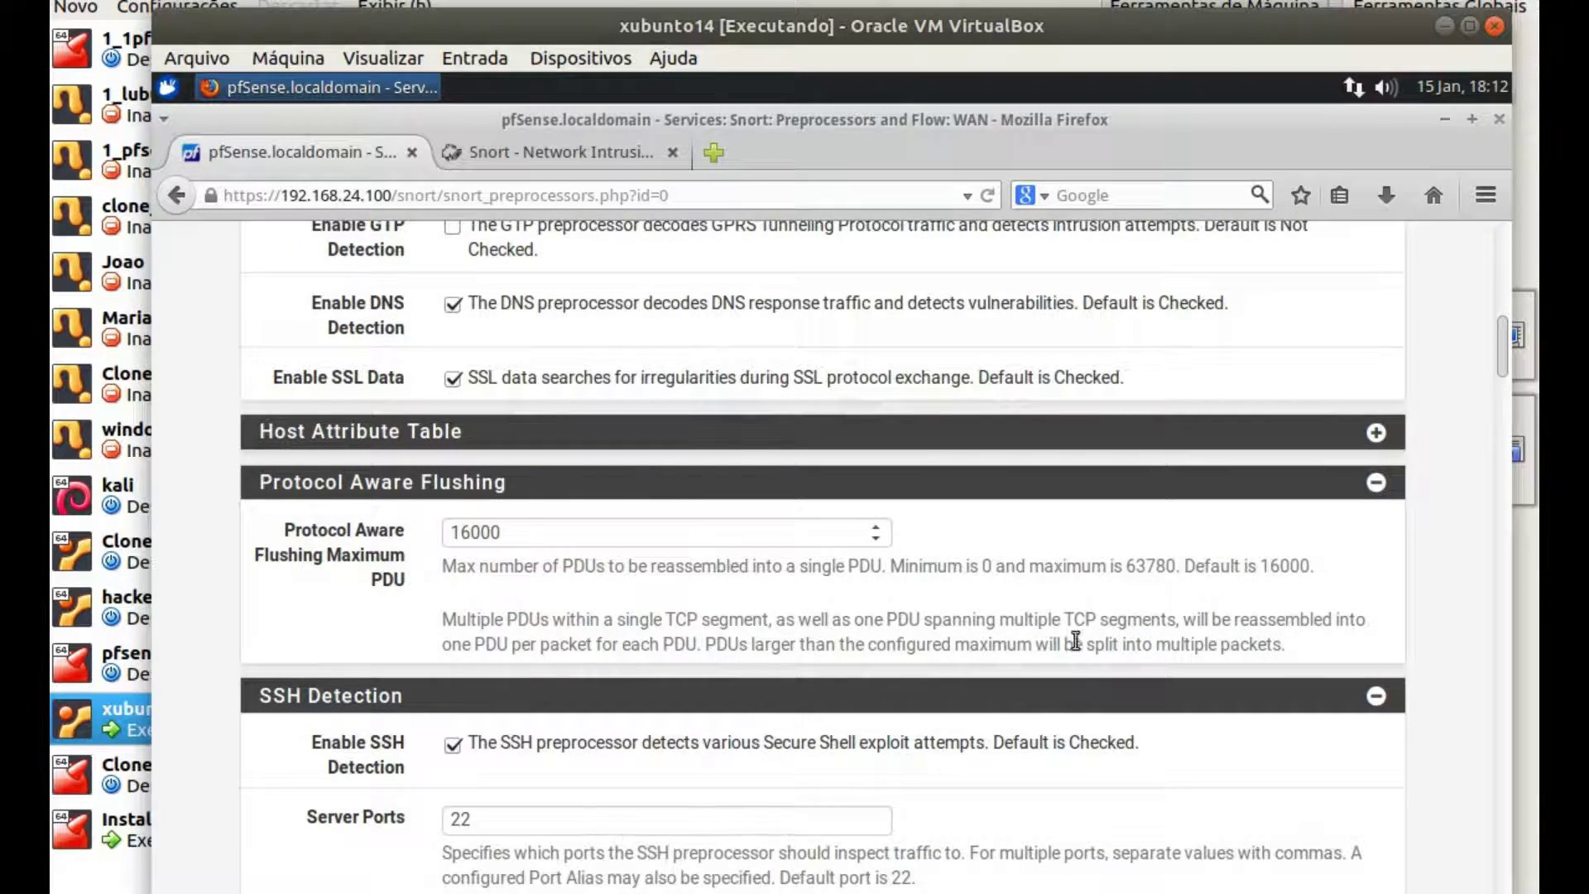
scroll(1076, 645, down, 3)
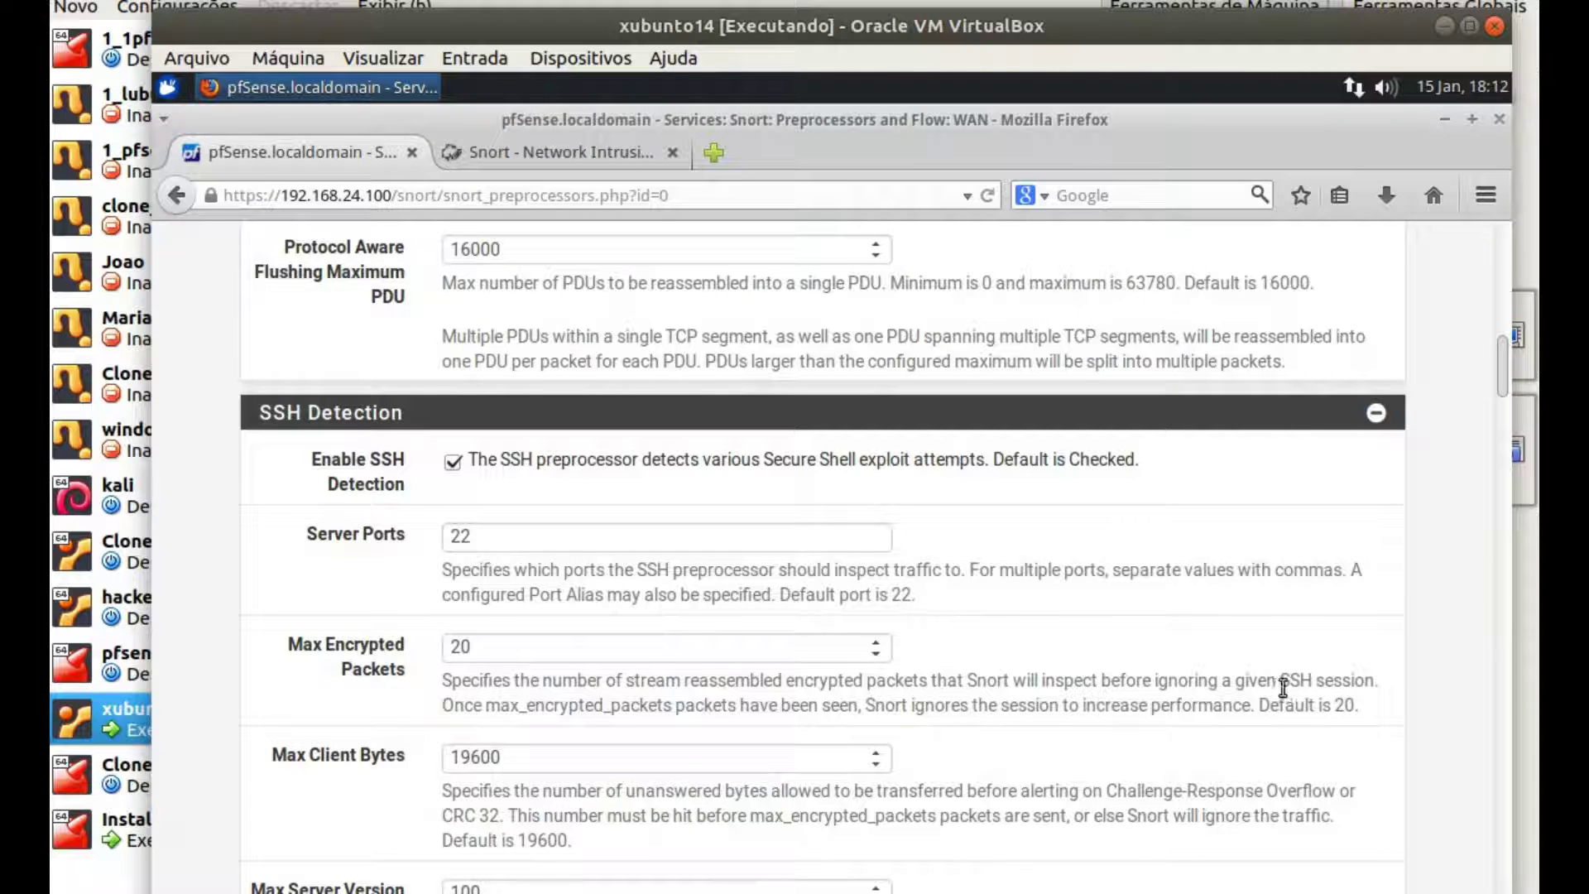
scroll(1274, 687, down, 2)
Examine the remaining WAN preprocessor settings, from HTTP Inspect, Frag3 and Stream5 through FTP and Telnet to the POP3 decoder
scroll(1274, 687, down, 8)
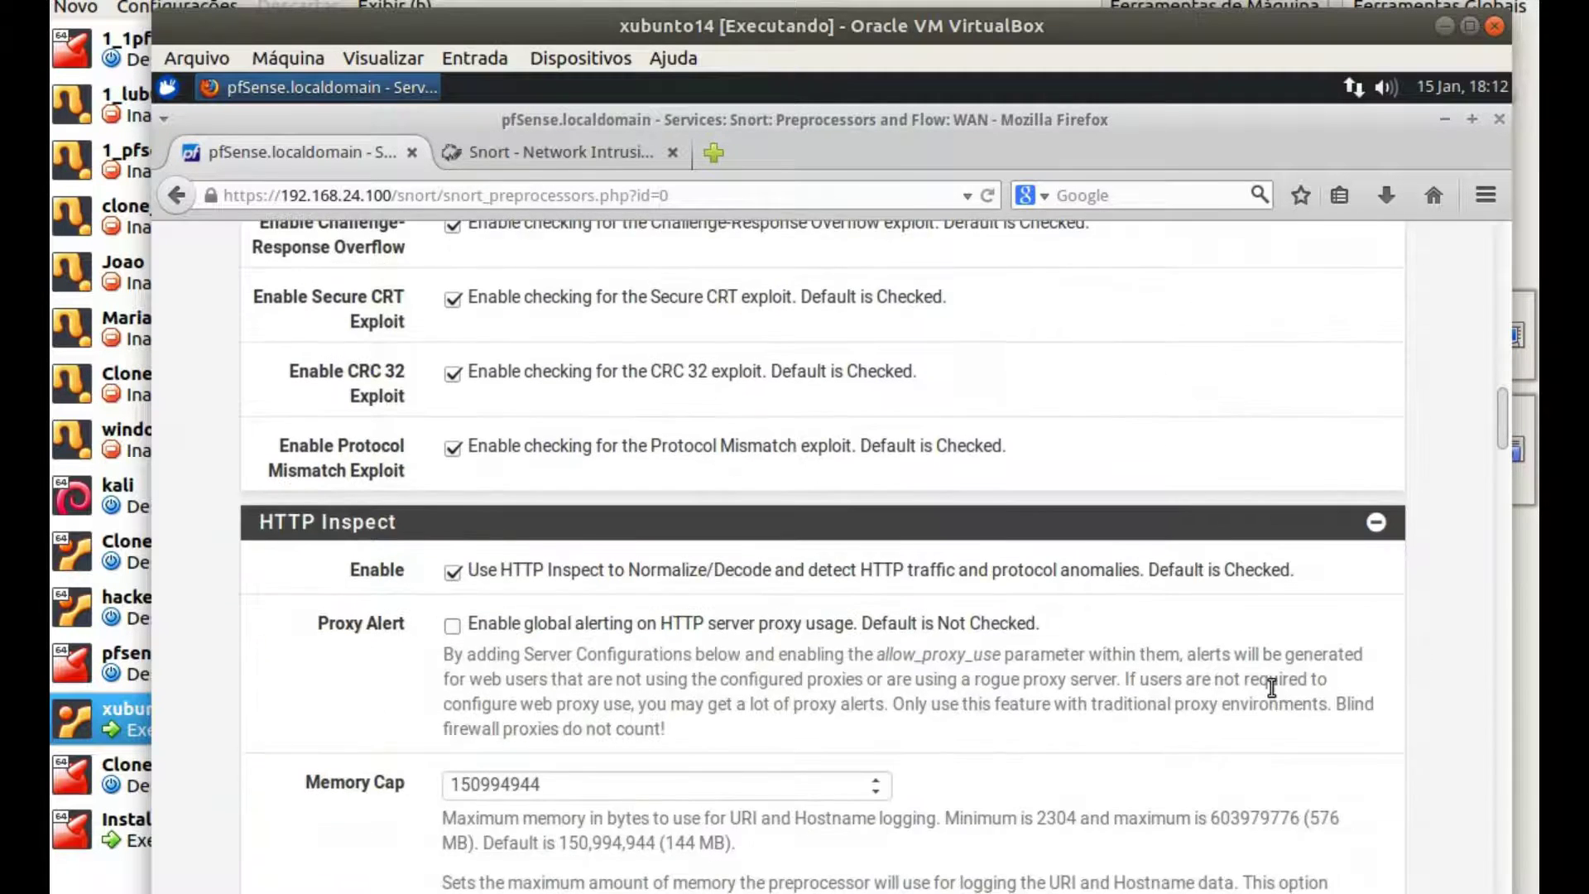
scroll(1056, 684, down, 4)
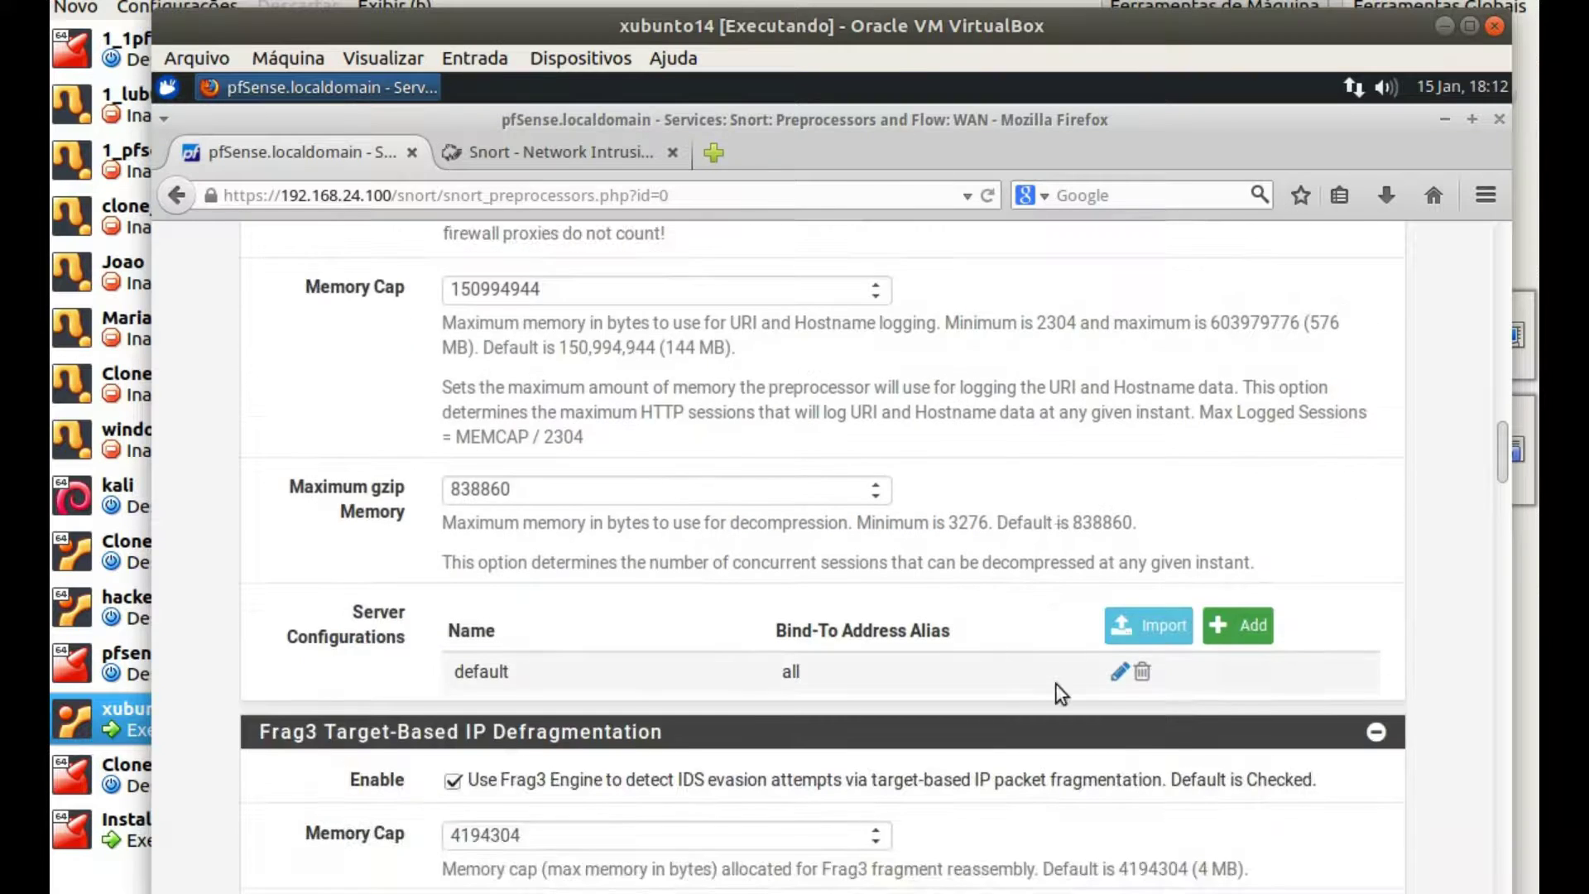
scroll(1056, 683, down, 11)
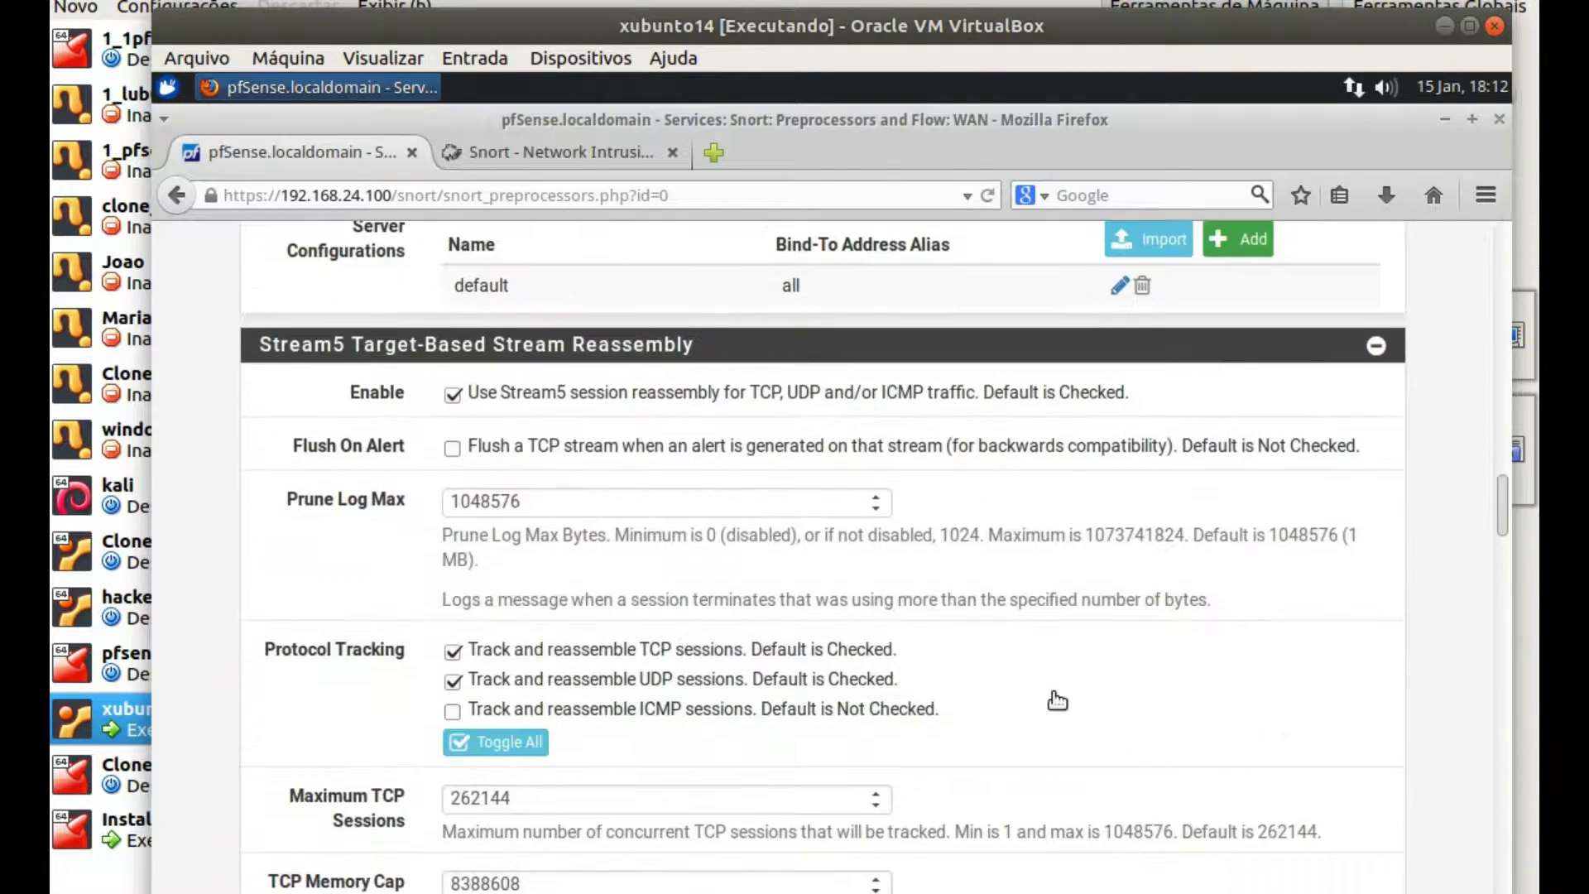
scroll(1054, 692, down, 6)
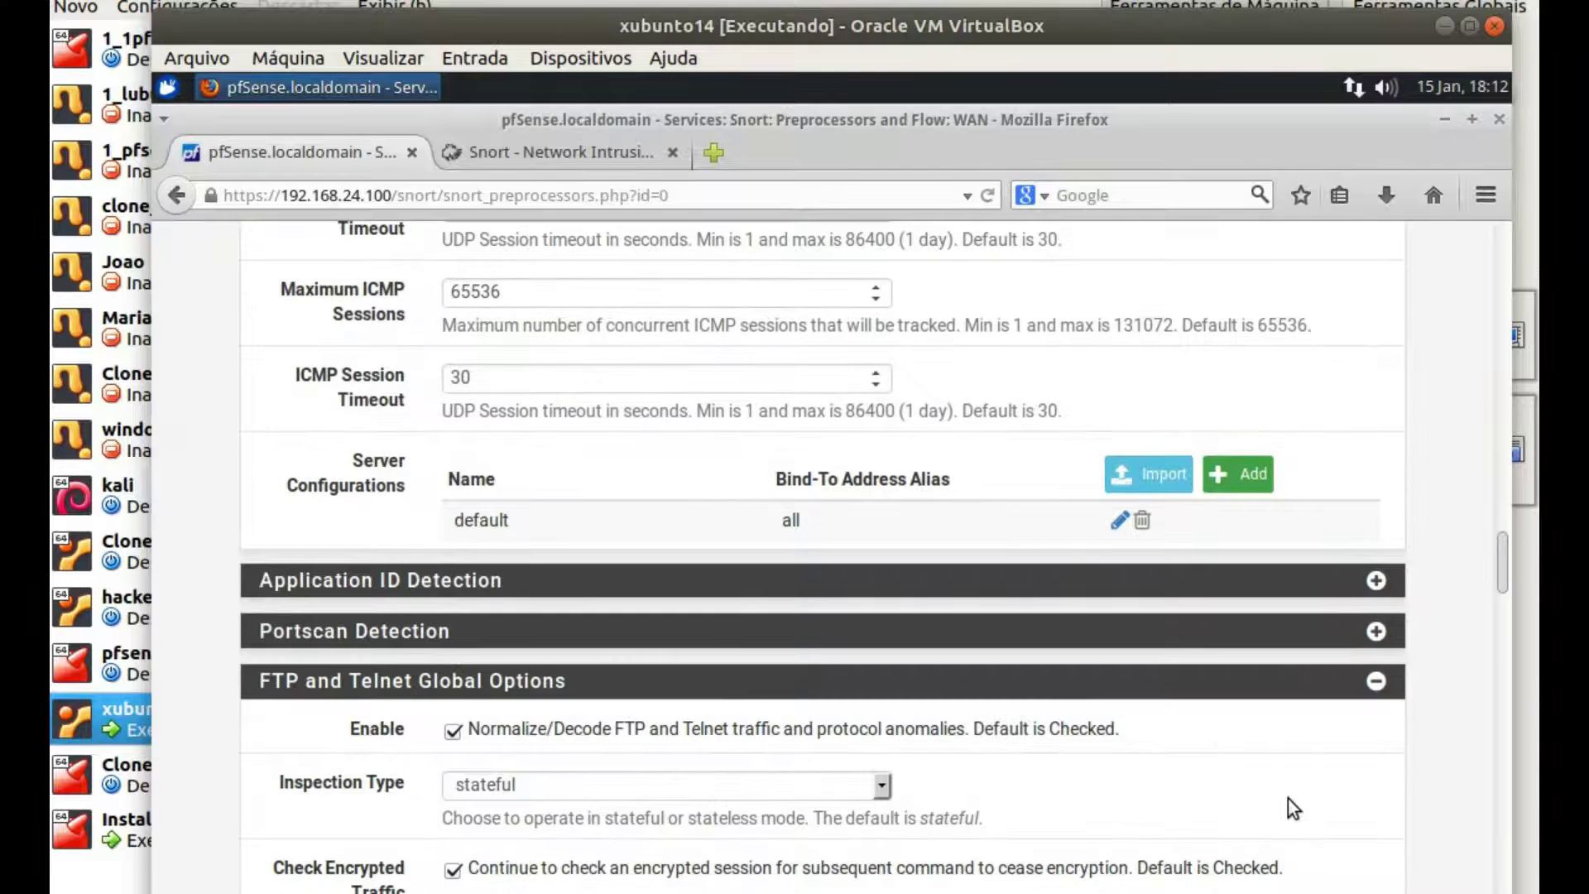
scroll(1287, 797, down, 3)
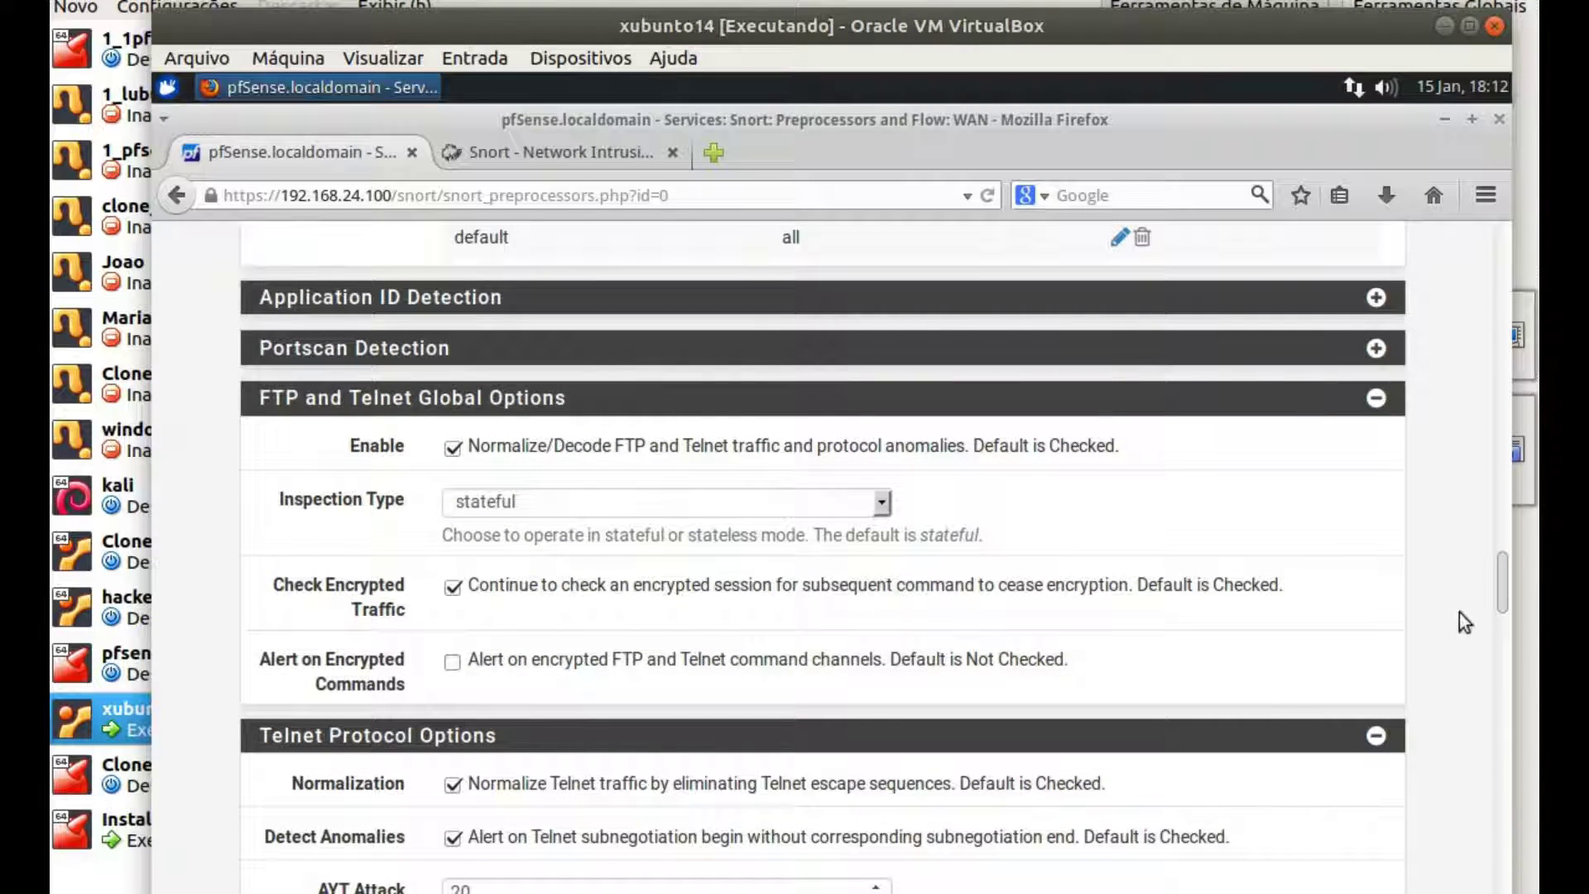
scroll(1440, 658, down, 10)
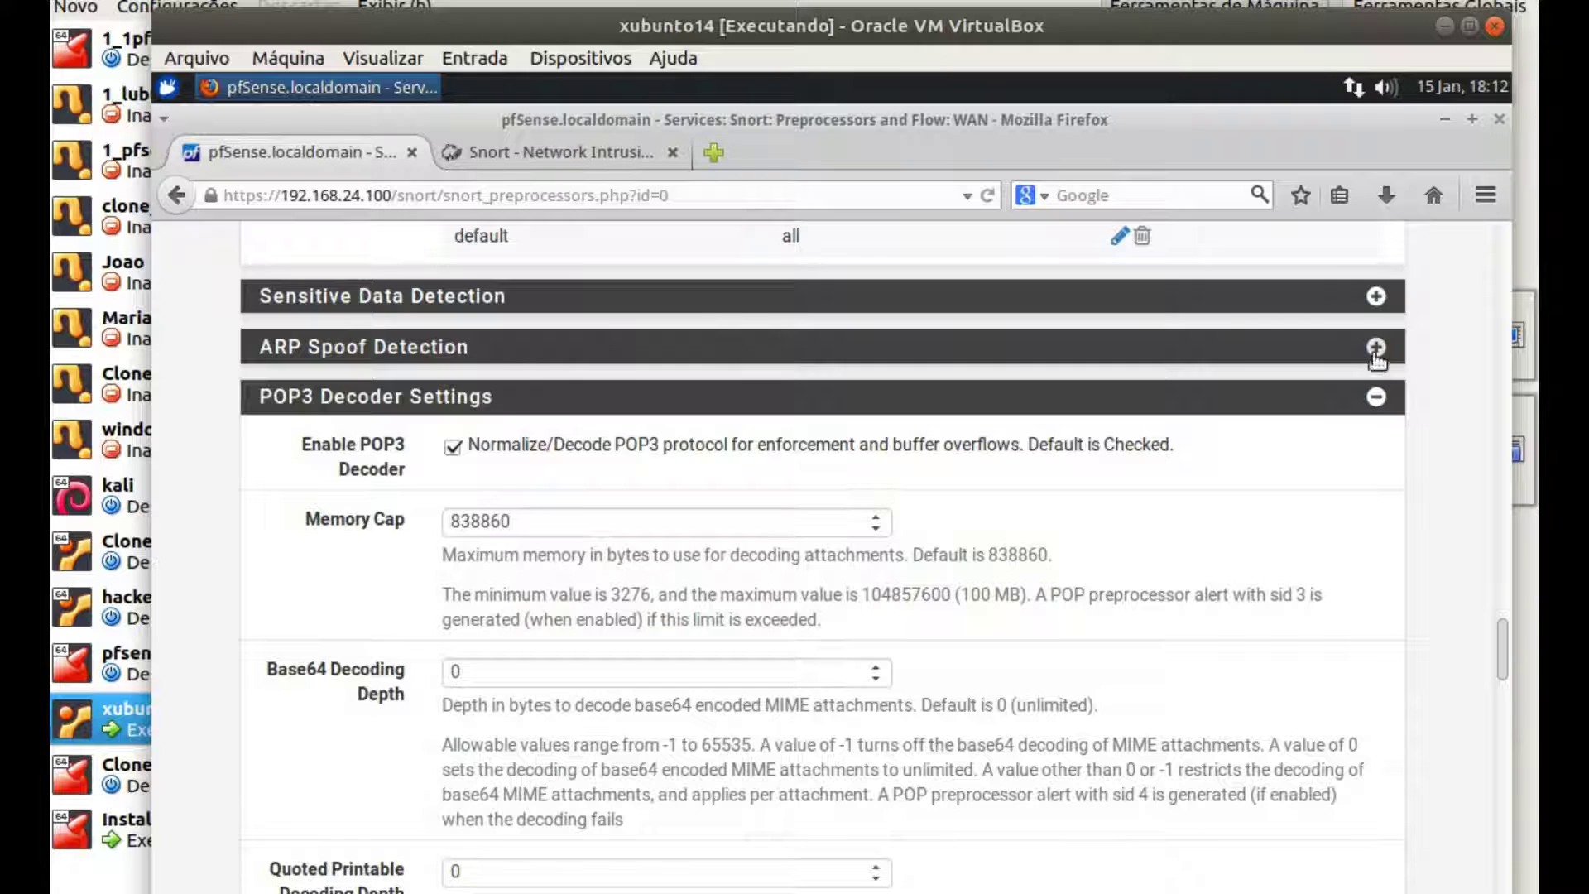
drag(1504, 640, 1458, 212)
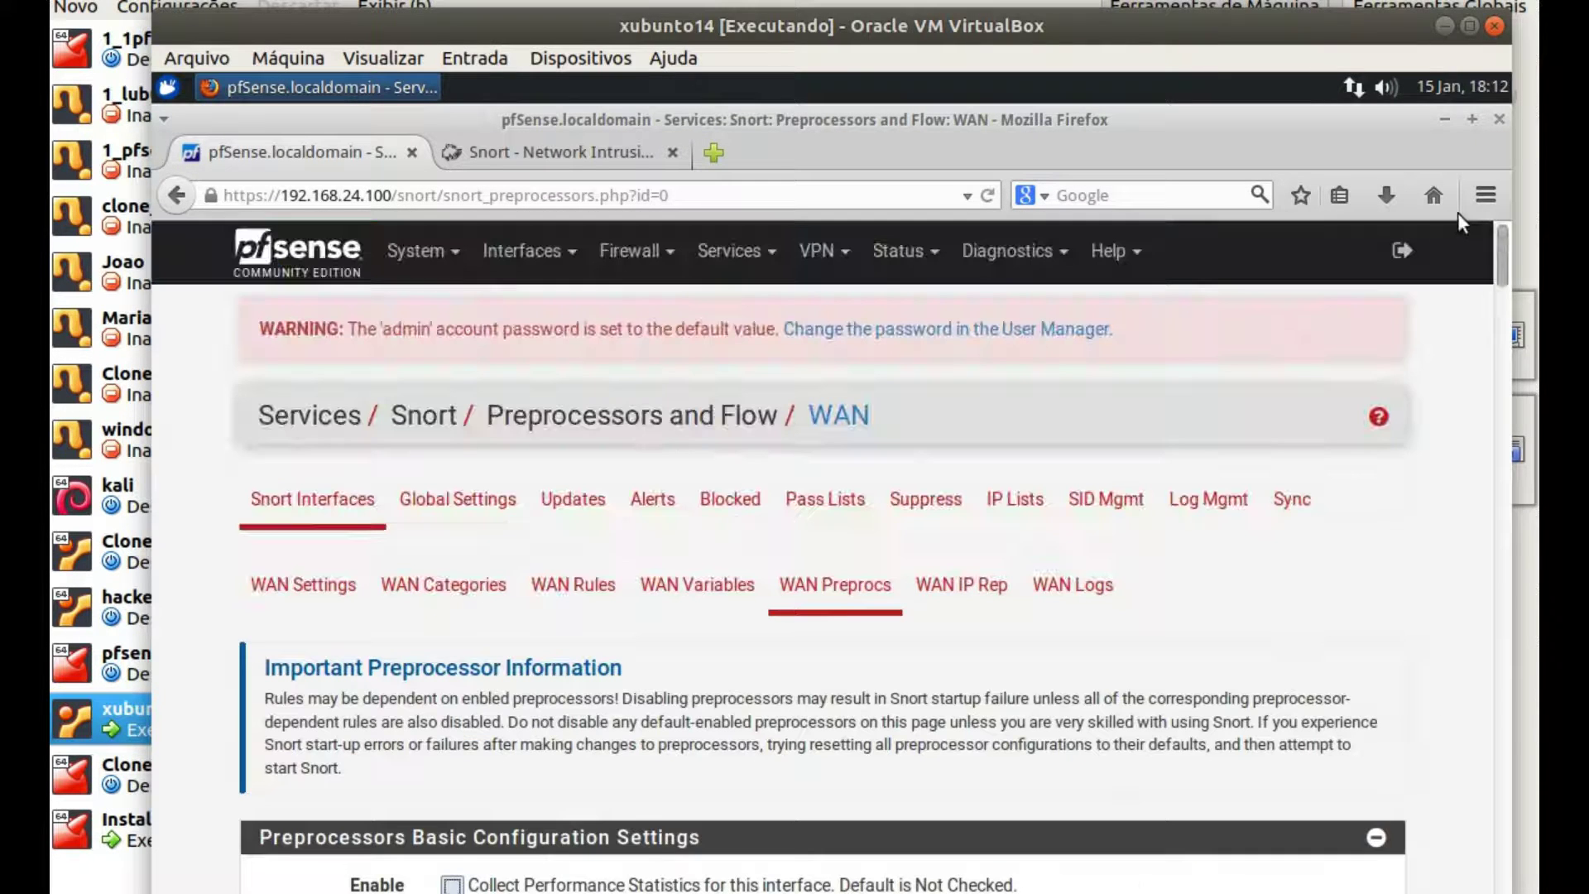
Open the WAN IP reputation settings and examine the preprocessor options and the blacklist and whitelist file management
click(946, 604)
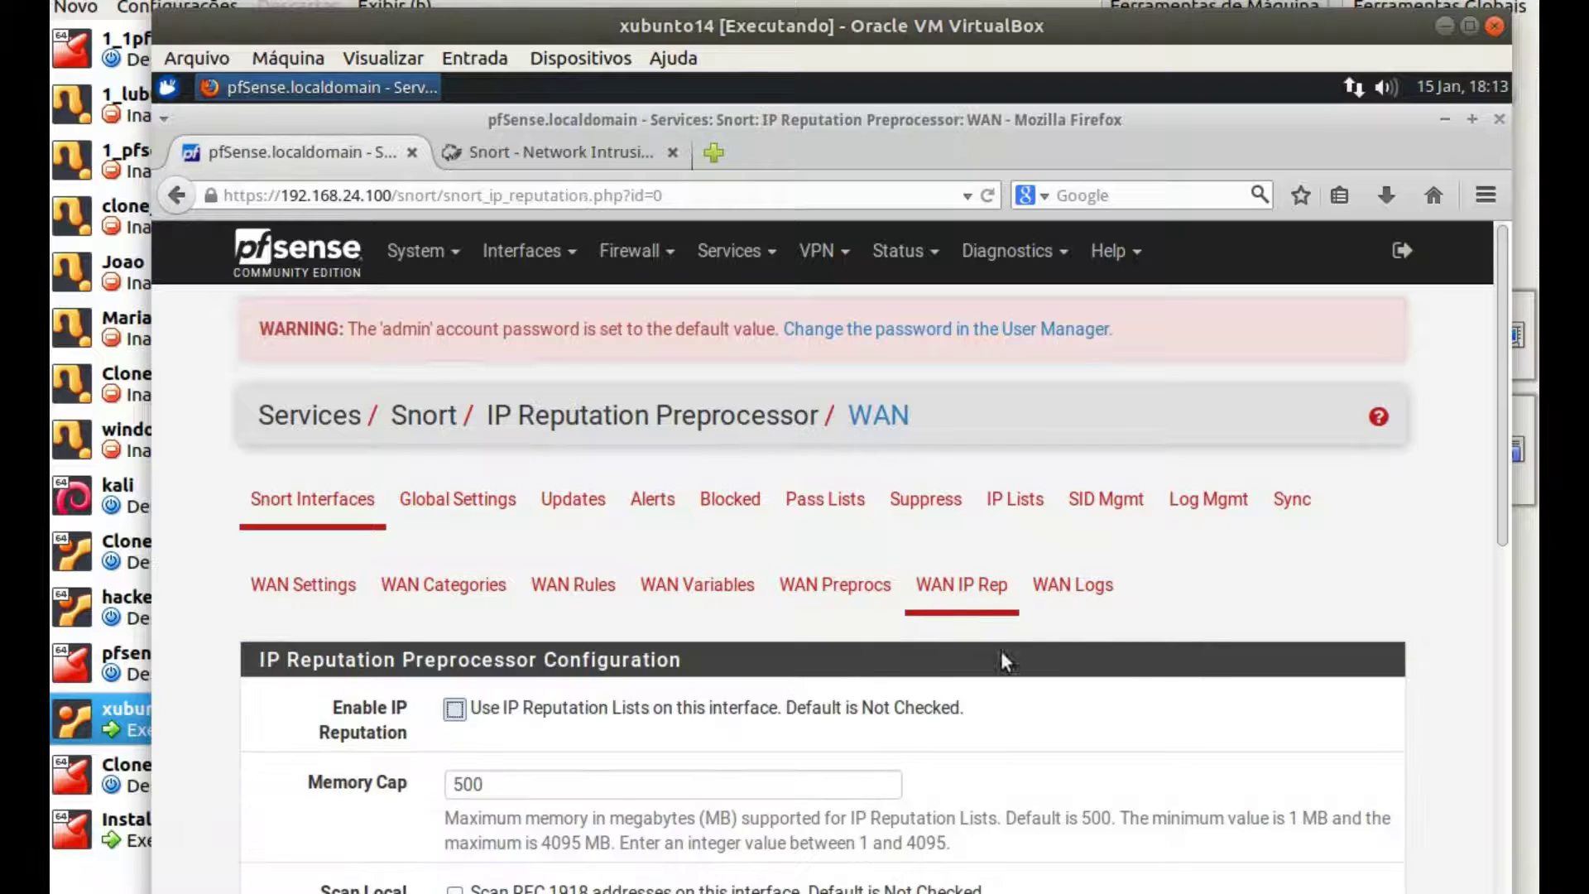
scroll(1201, 672, down, 3)
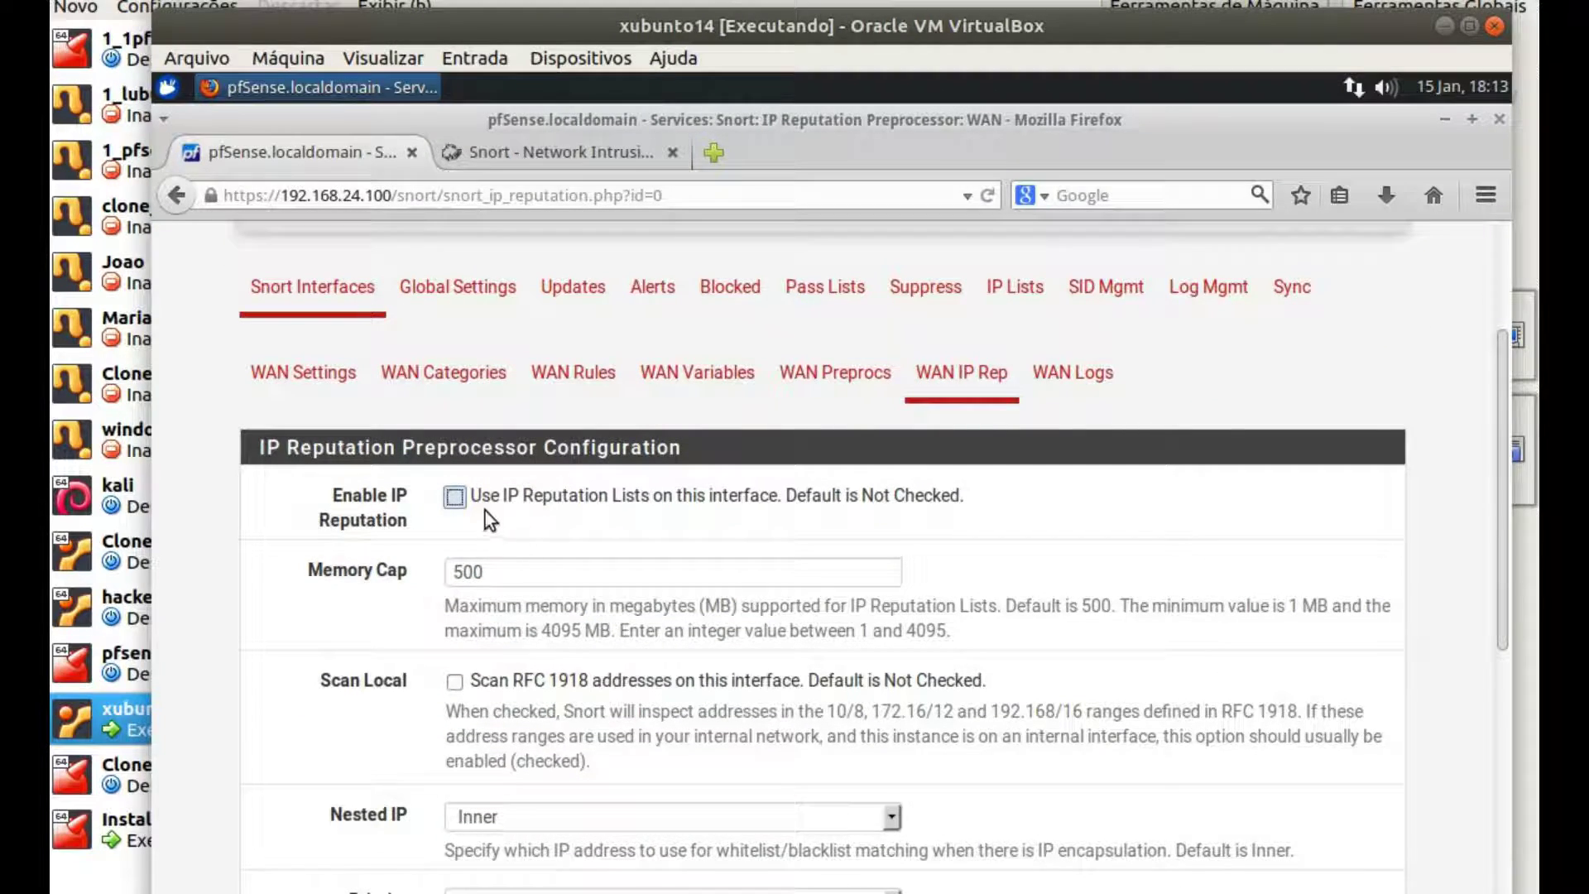
scroll(1223, 608, down, 6)
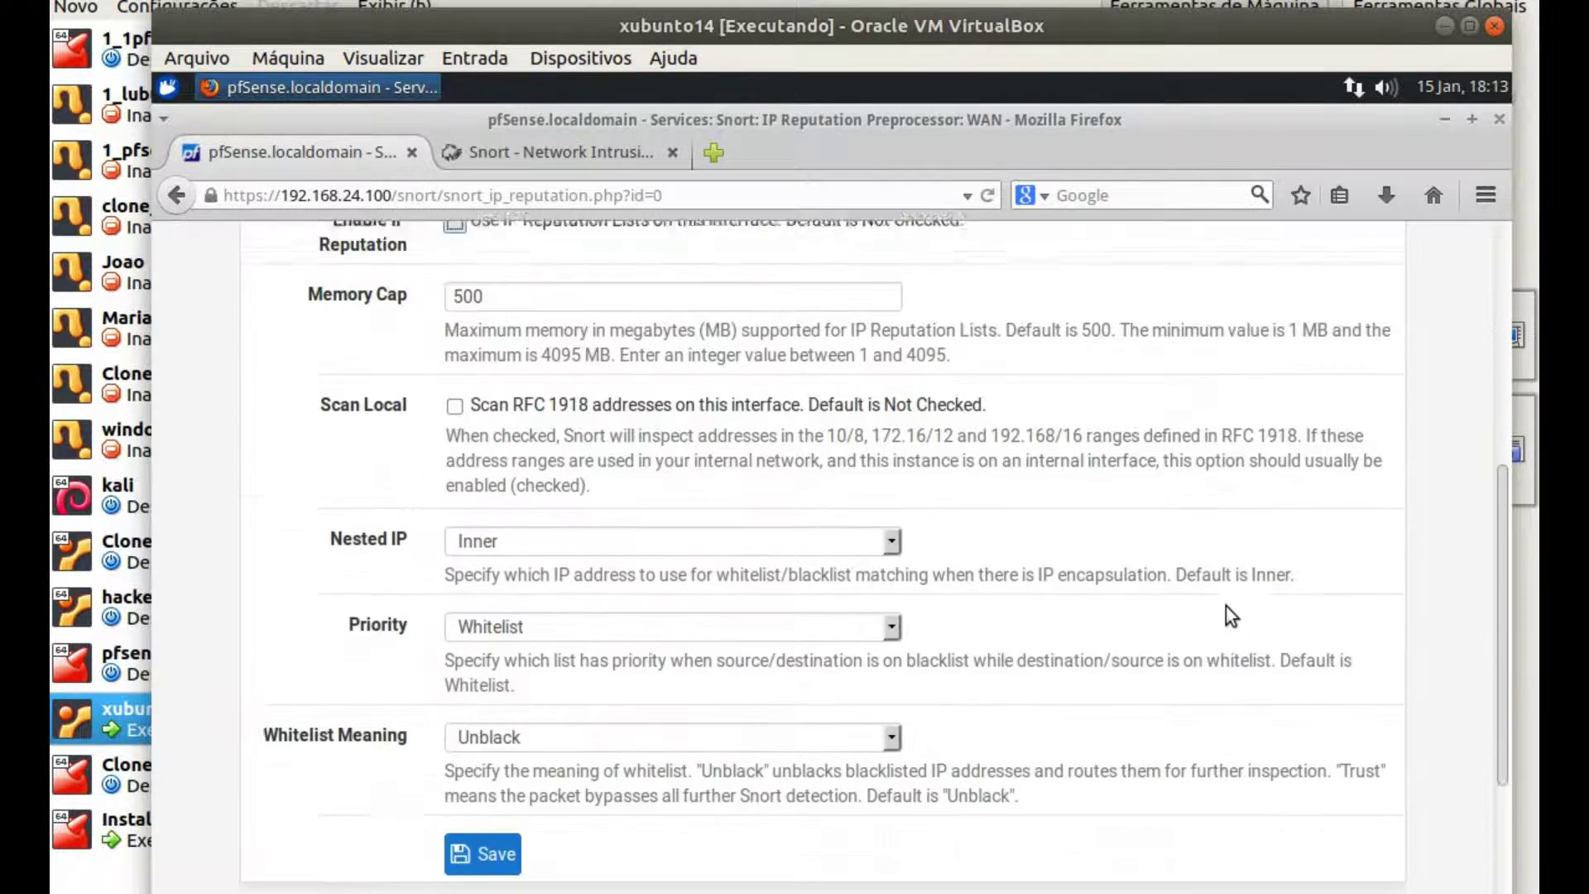
scroll(1223, 609, up, 3)
scroll(1223, 609, down, 3)
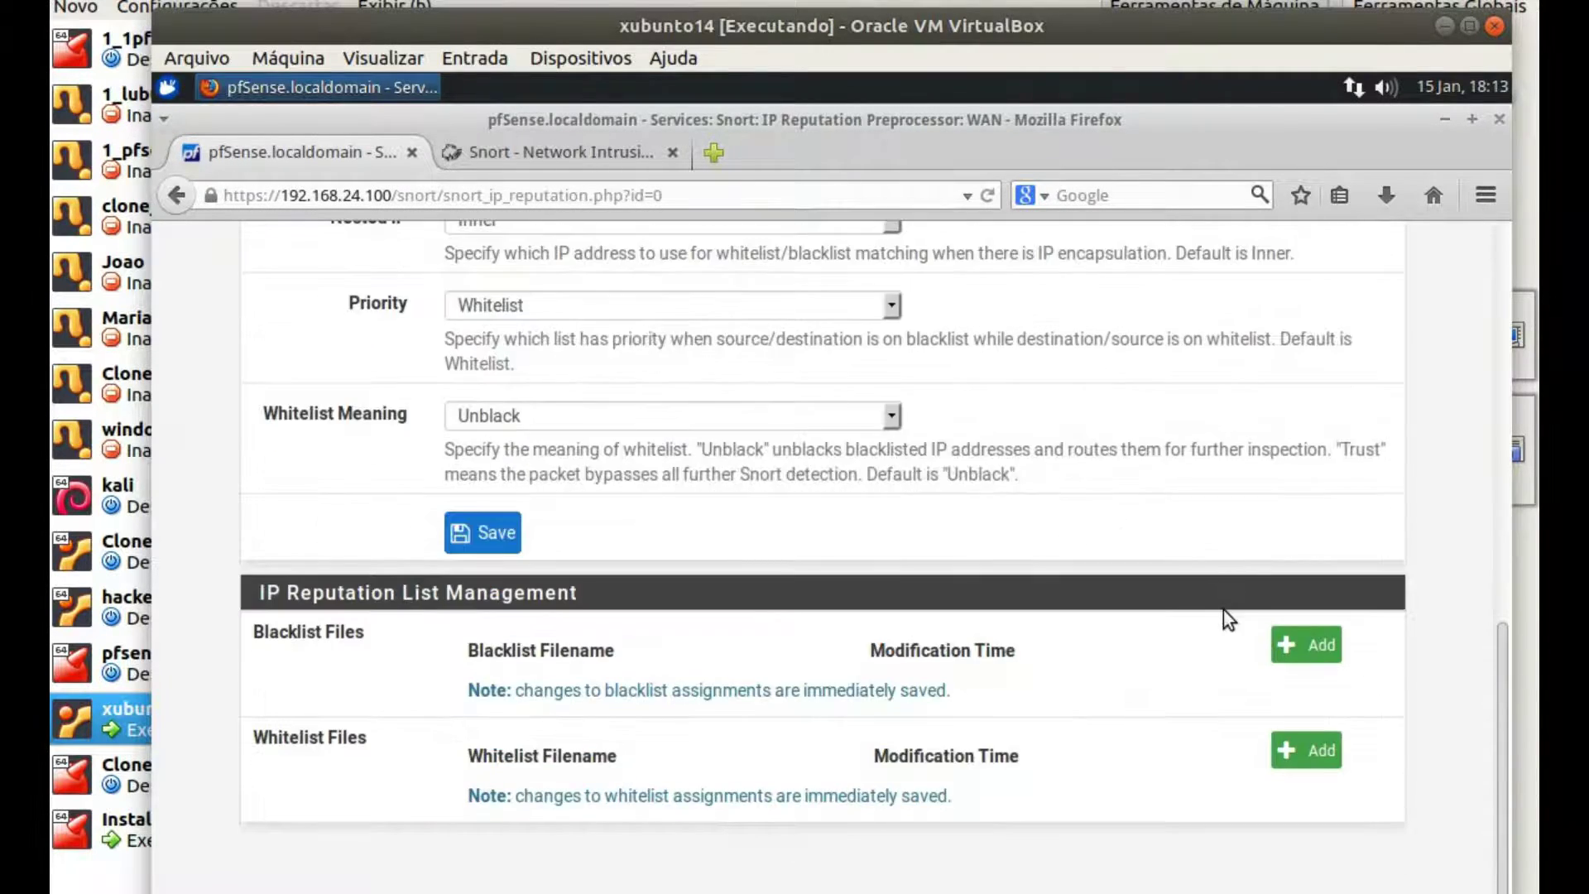
scroll(1223, 609, up, 8)
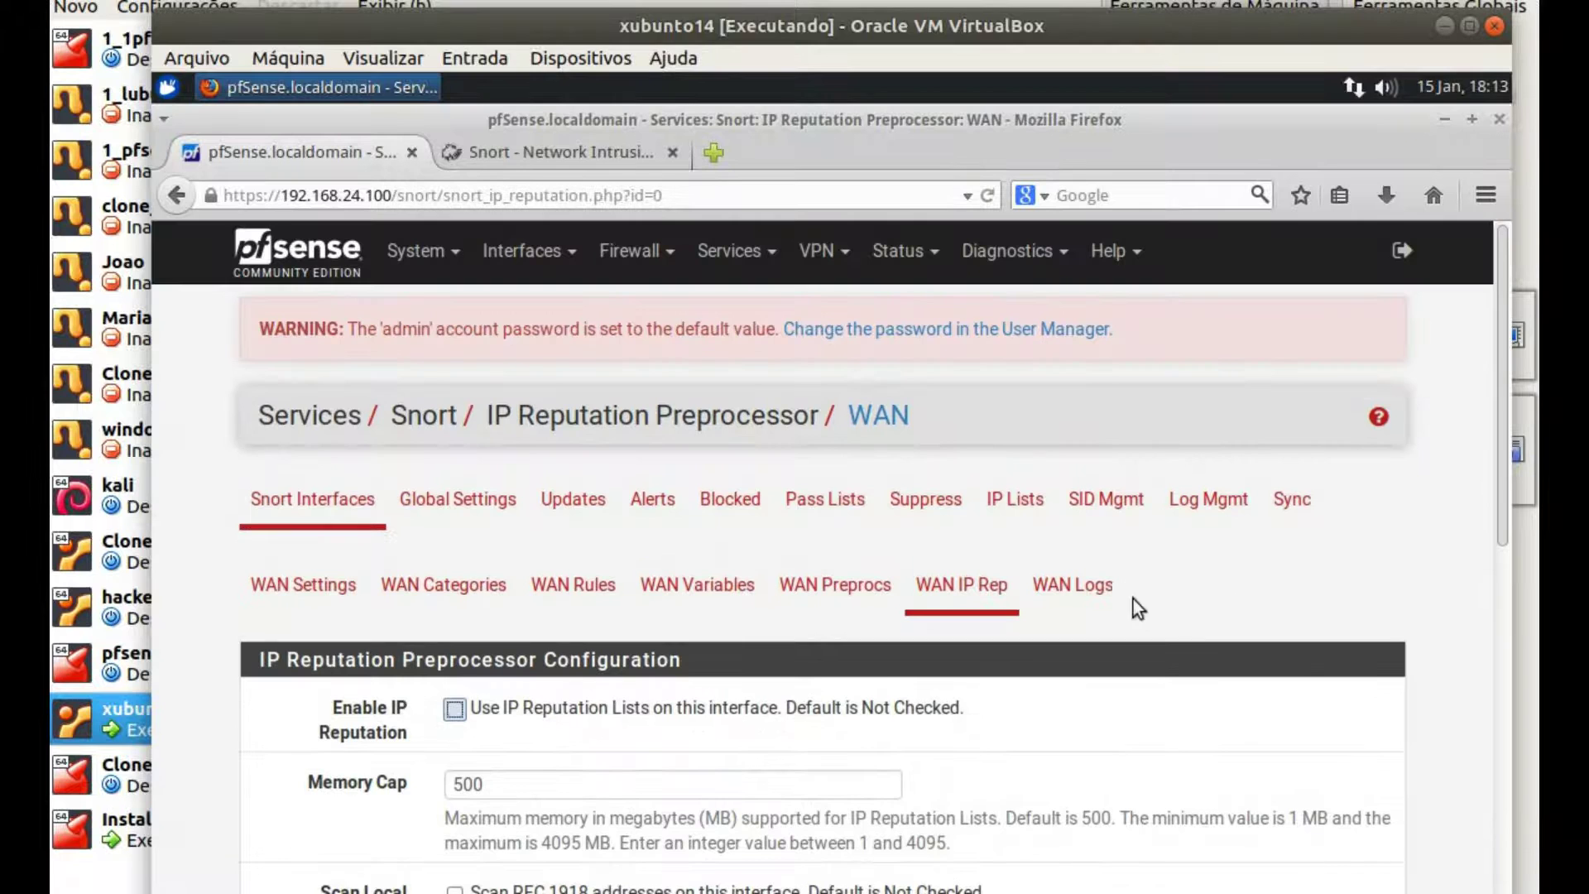
Open the WAN interface logs and look over the log file selection and log contents areas
click(1076, 586)
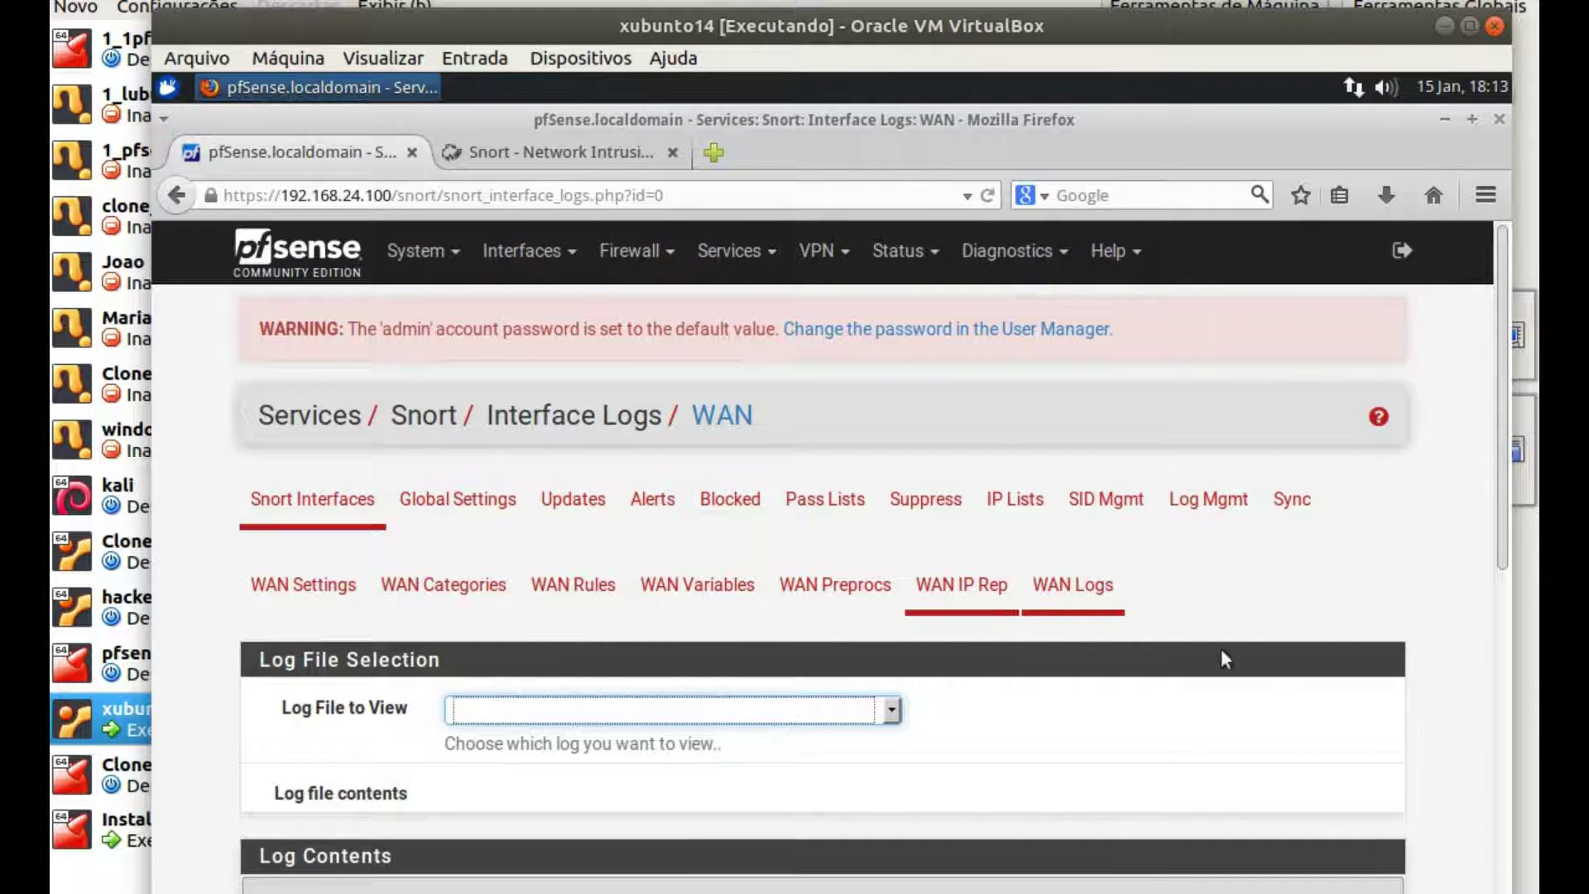
scroll(1295, 662, down, 3)
scroll(1292, 655, up, 3)
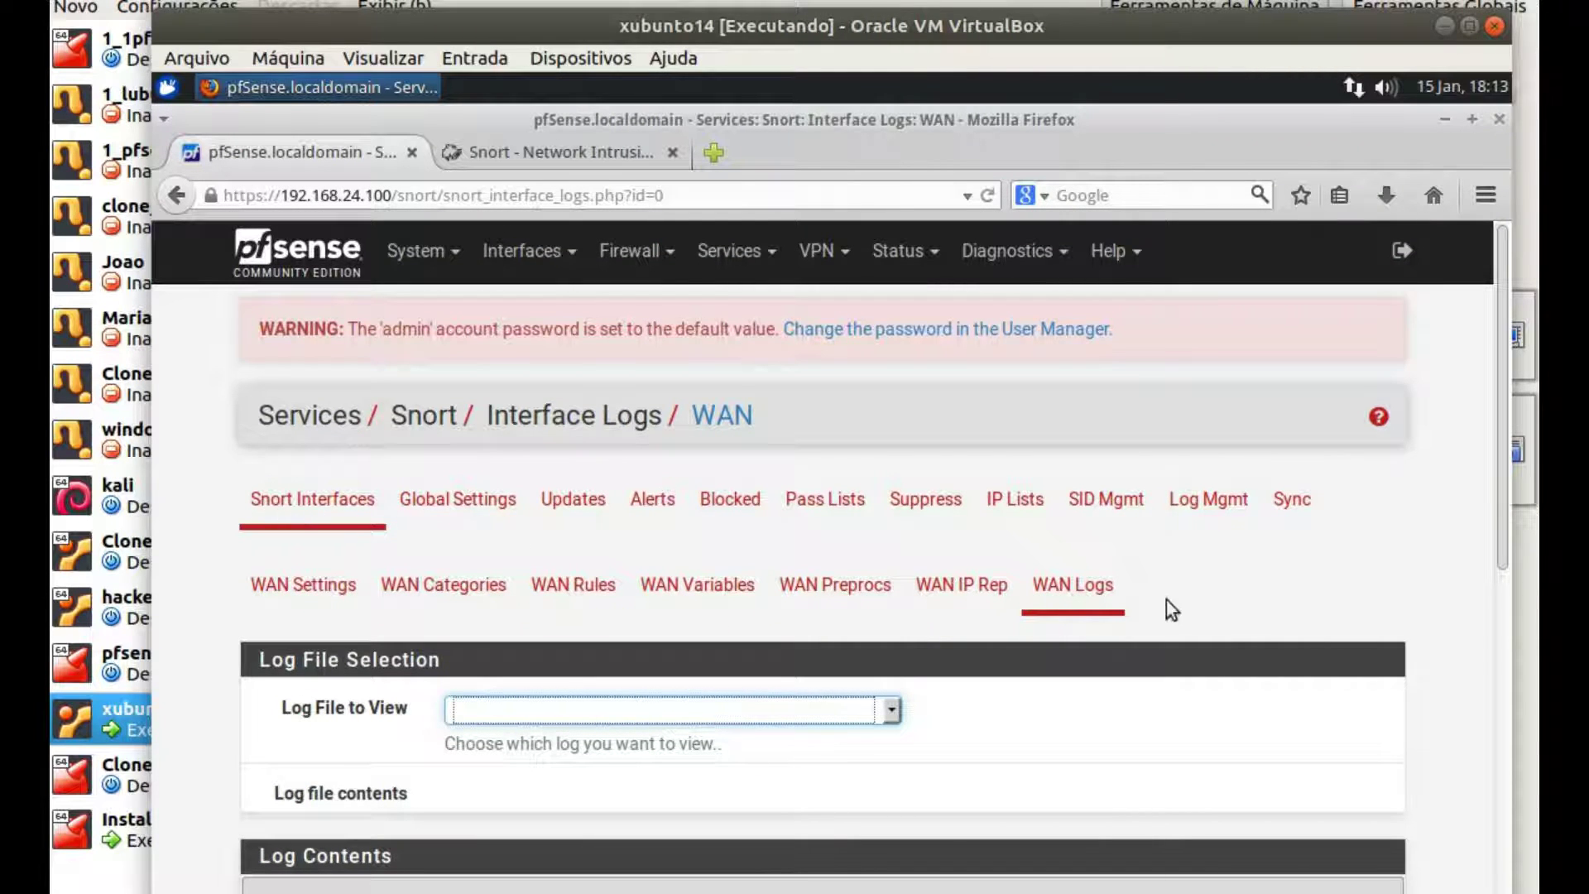
scroll(1278, 581, down, 7)
scroll(1274, 579, up, 8)
Recheck the WAN interface settings and start Snort on WAN (em0) from the interface overview
click(299, 586)
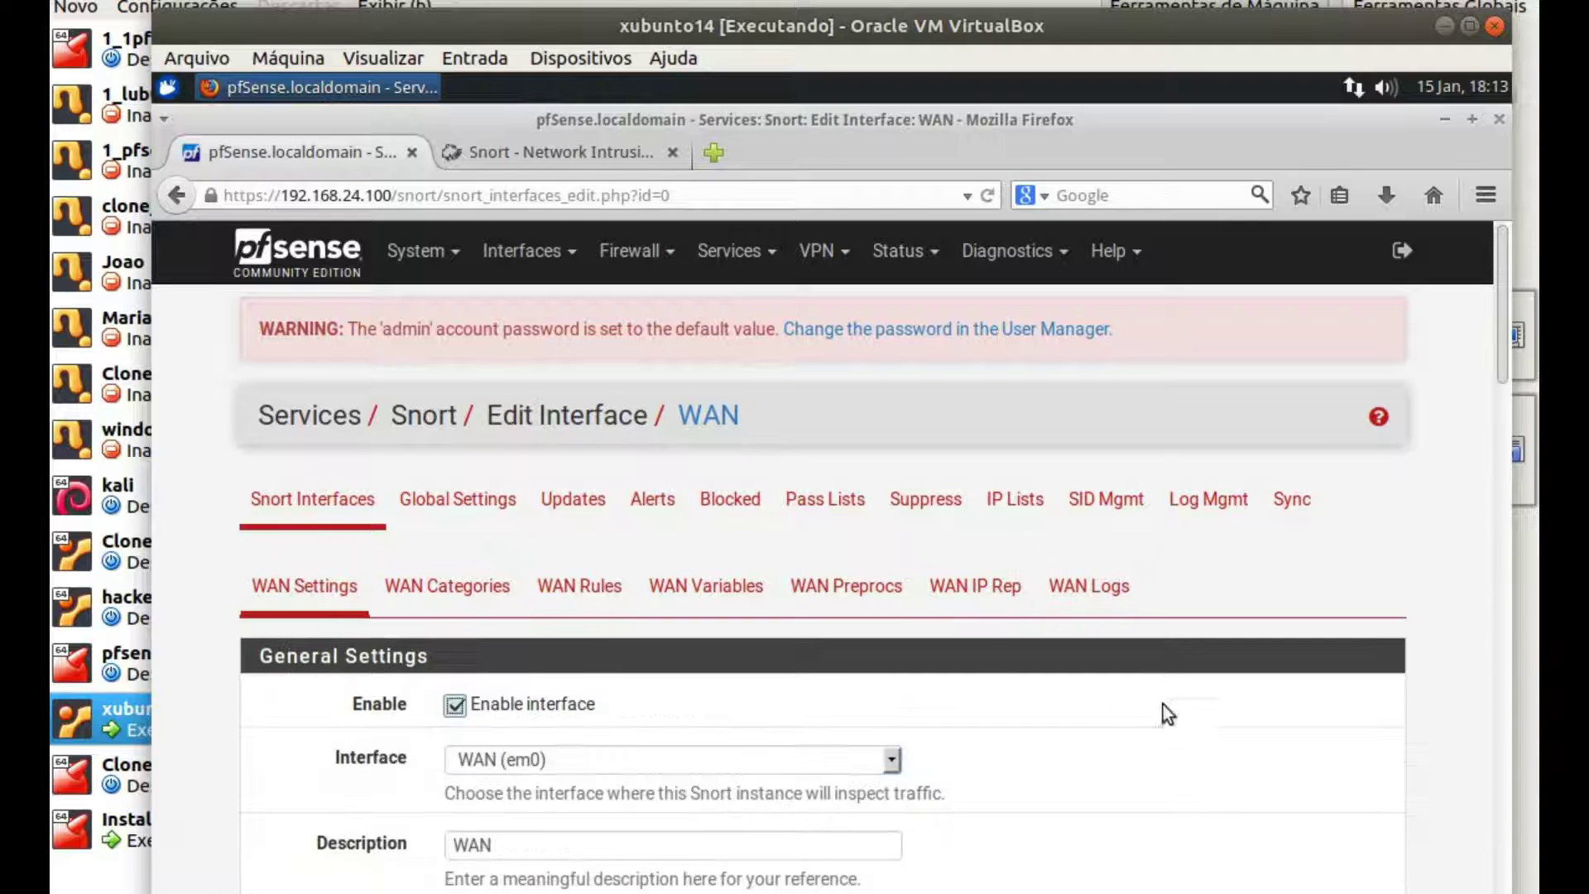
scroll(1163, 703, down, 6)
scroll(1150, 670, up, 6)
click(298, 503)
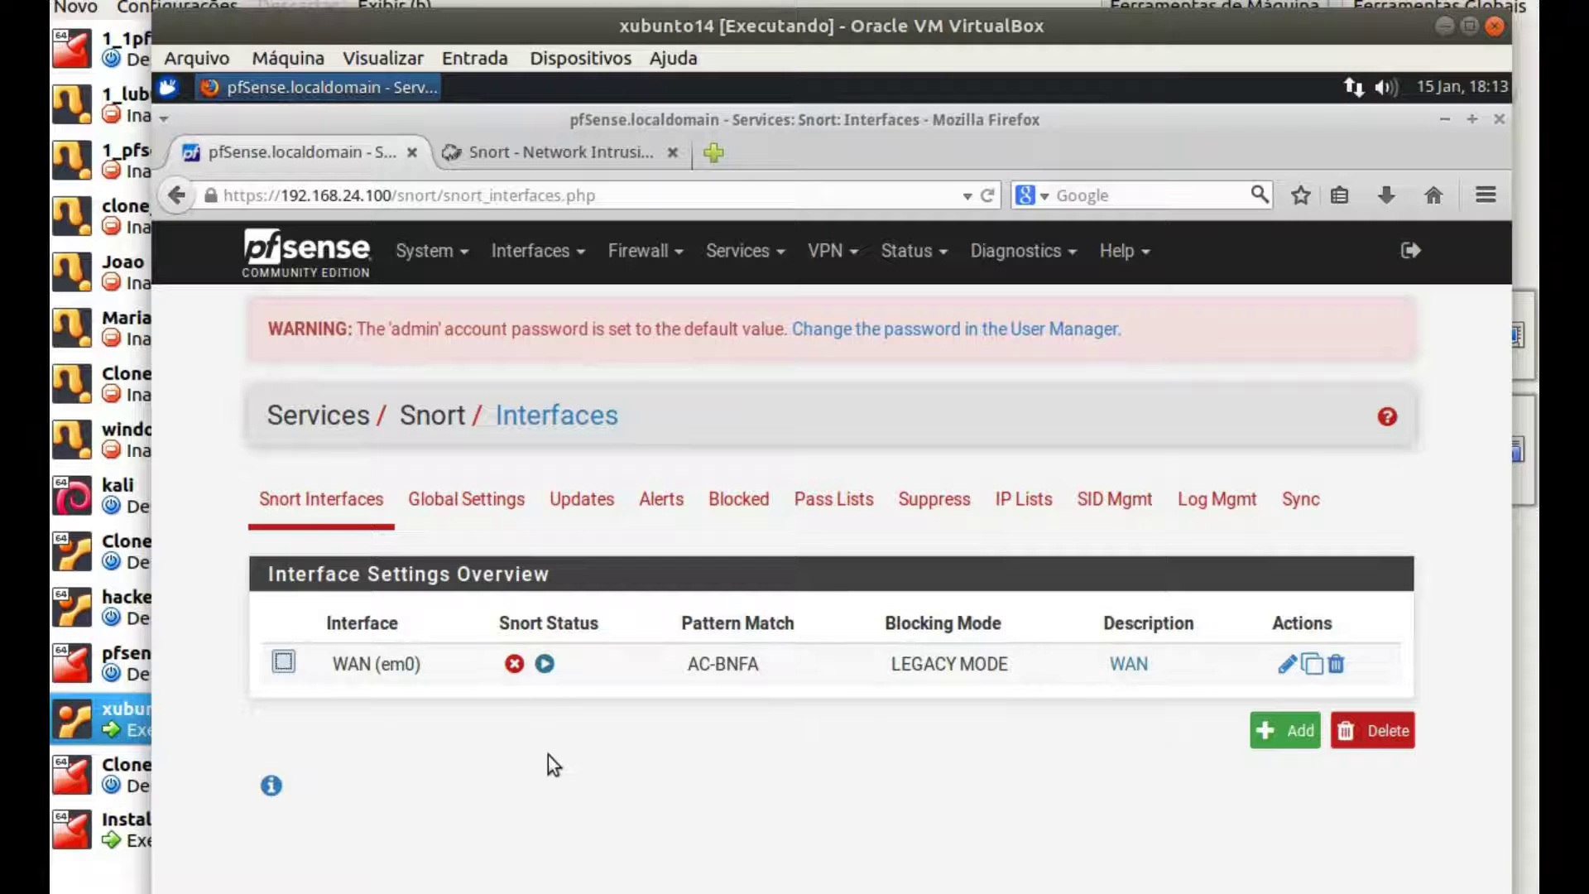
click(545, 664)
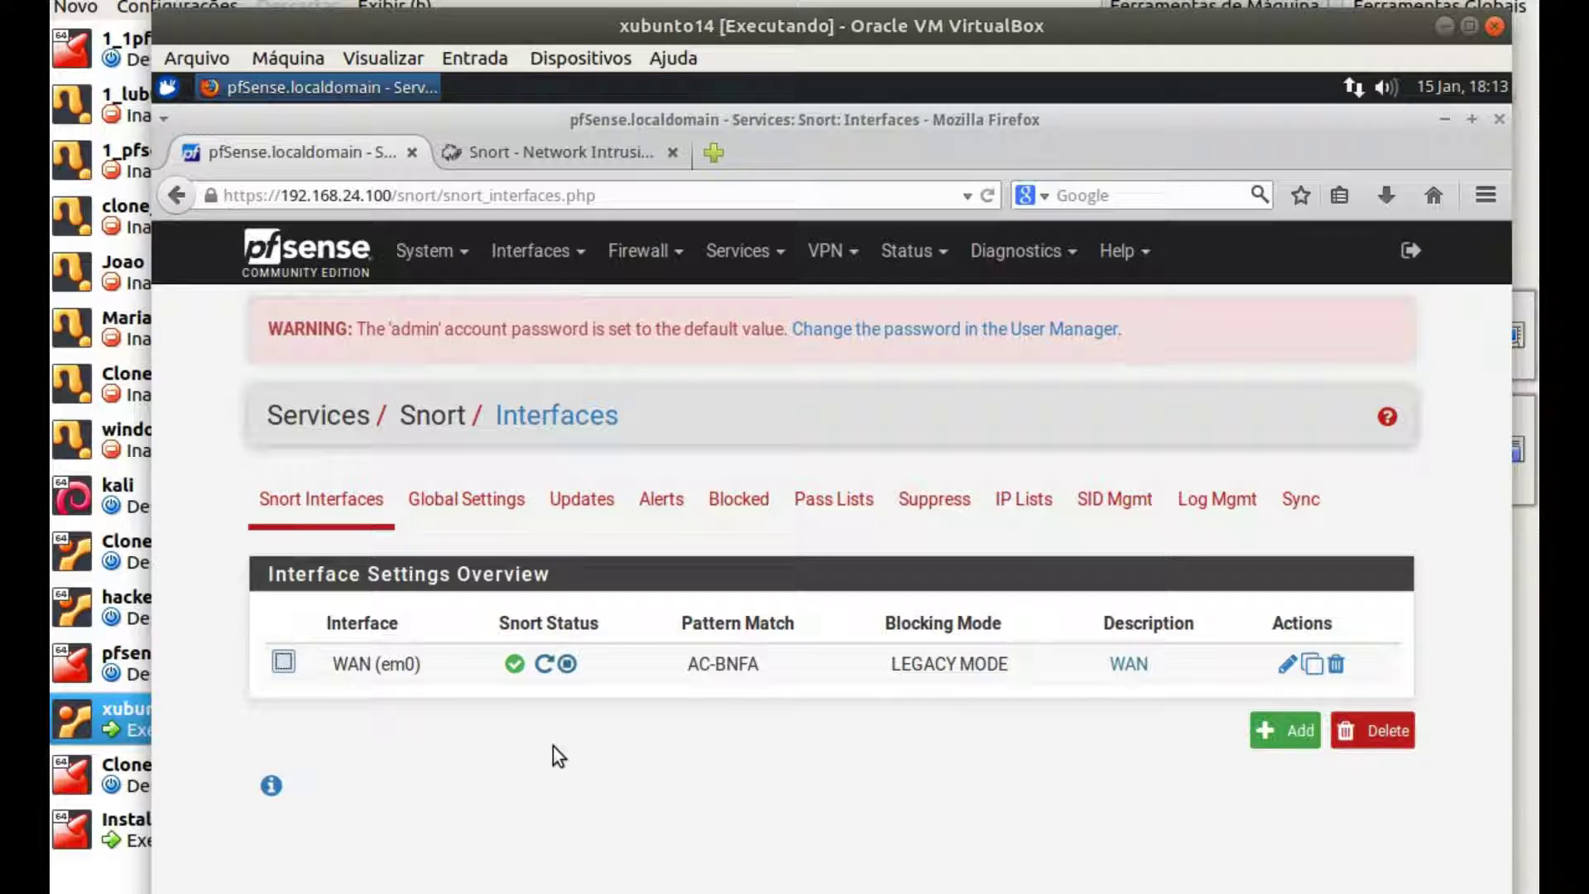
Check the Snort alerts for the WAN (em0) interface, including the log view settings and active log entries
click(659, 506)
scroll(786, 749, down, 1)
scroll(791, 737, up, 1)
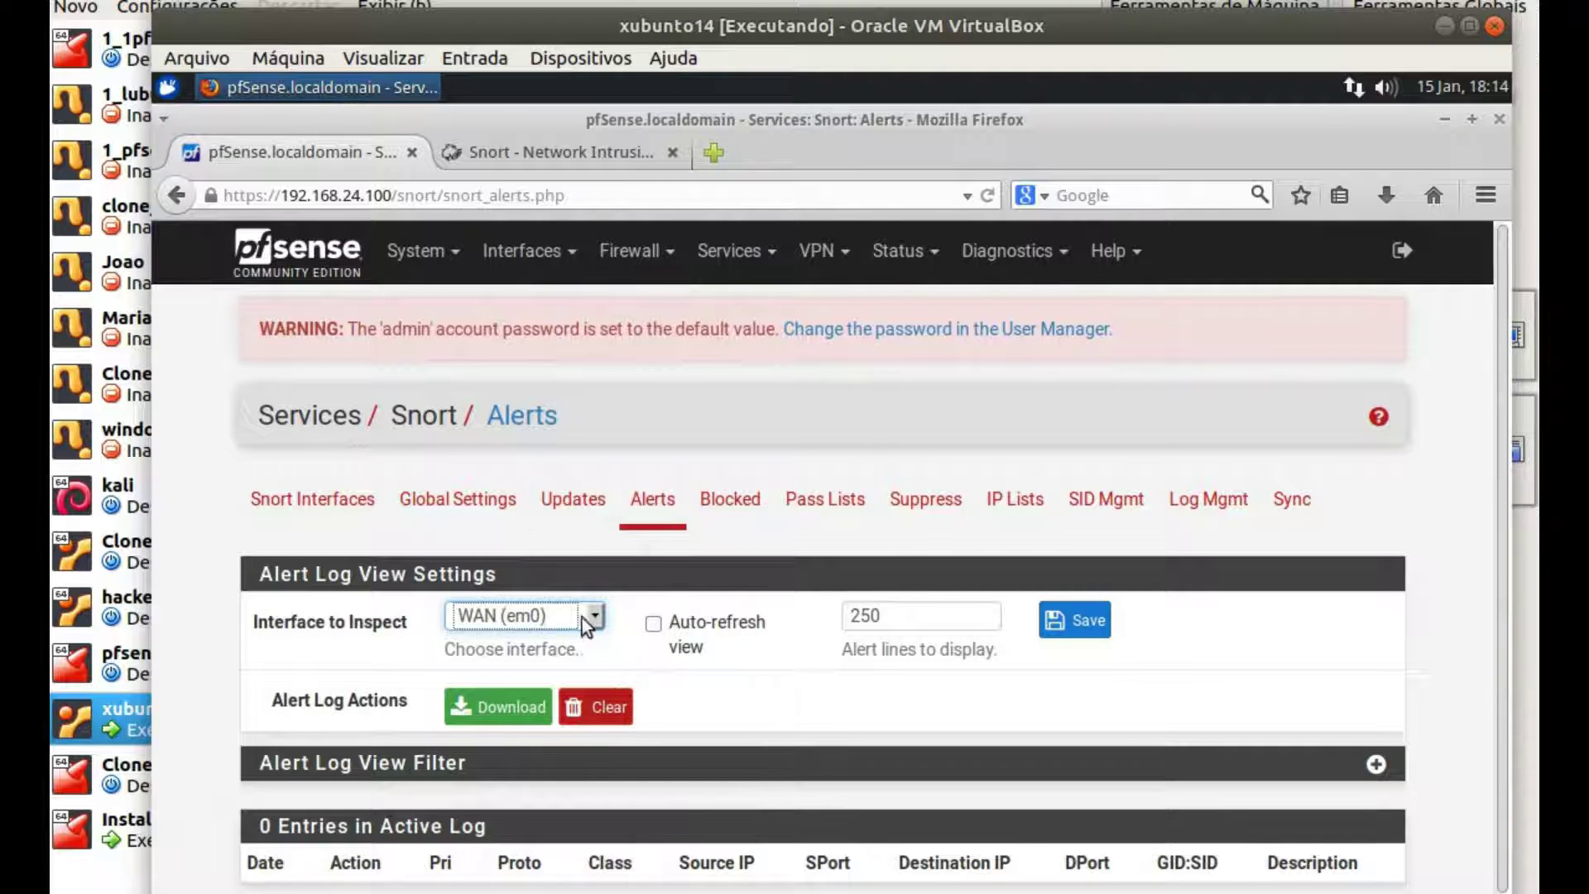
Add a Snort interface for LAN (em1) from the interface overview and enable Block Offenders for it
click(324, 515)
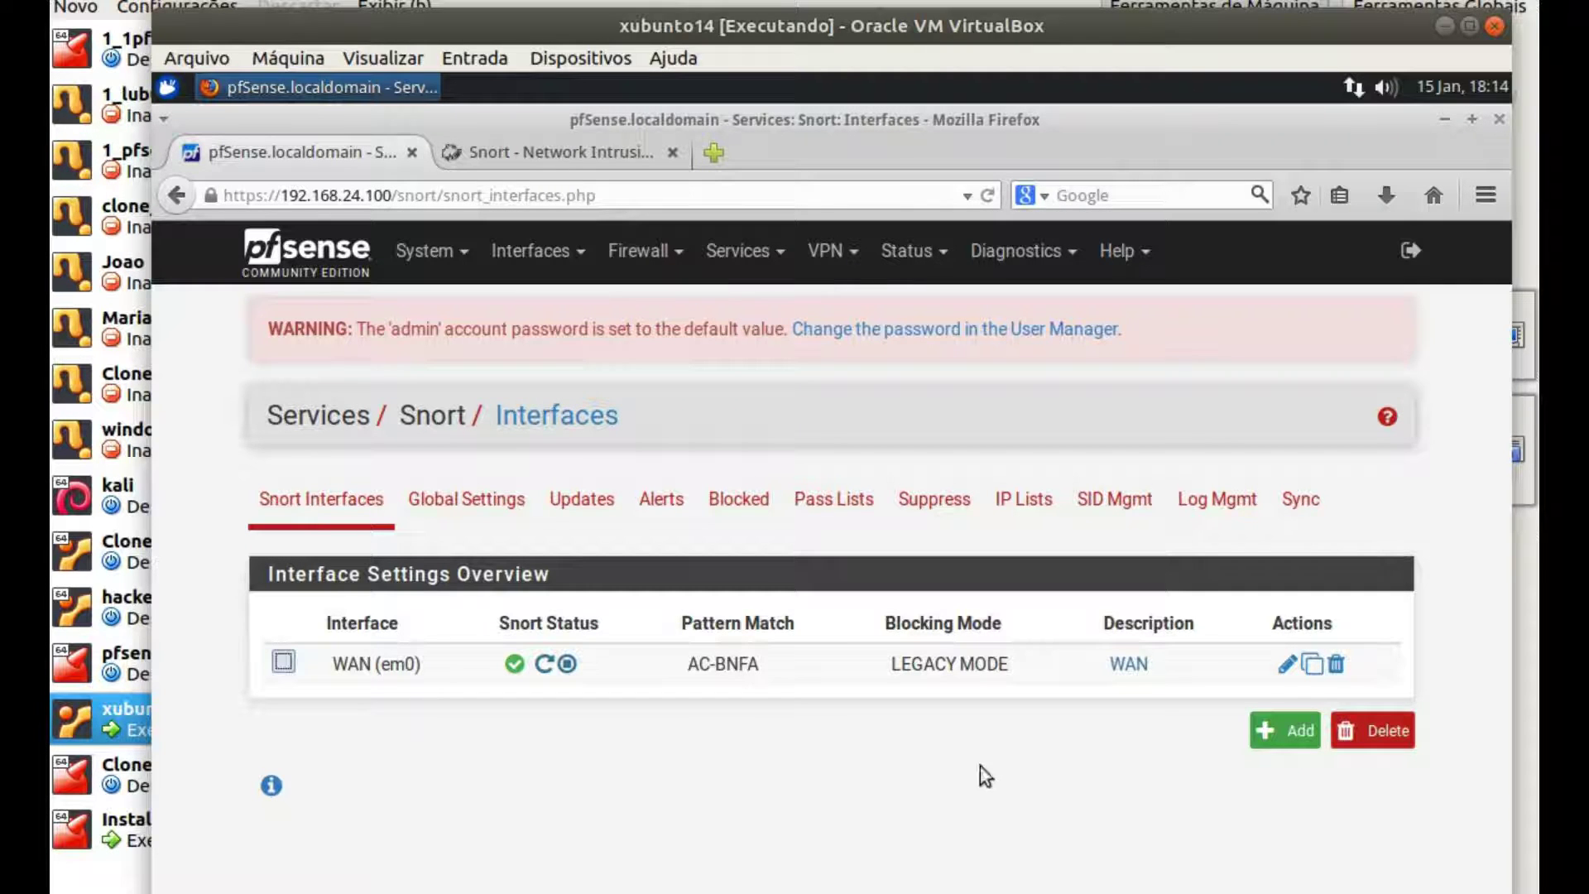
click(1288, 739)
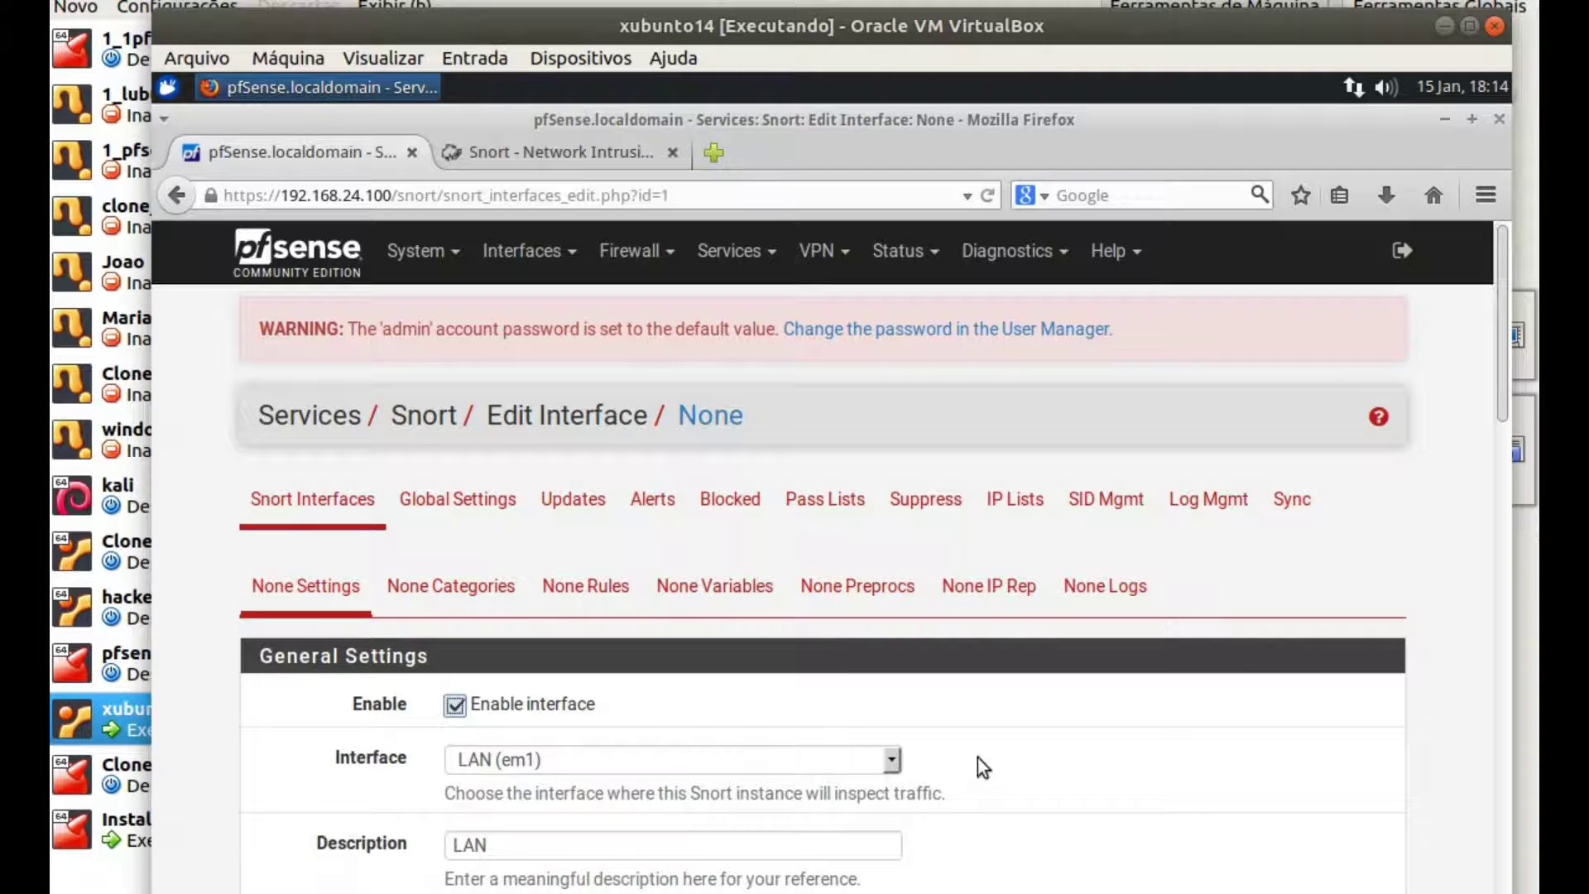
scroll(1036, 796, down, 6)
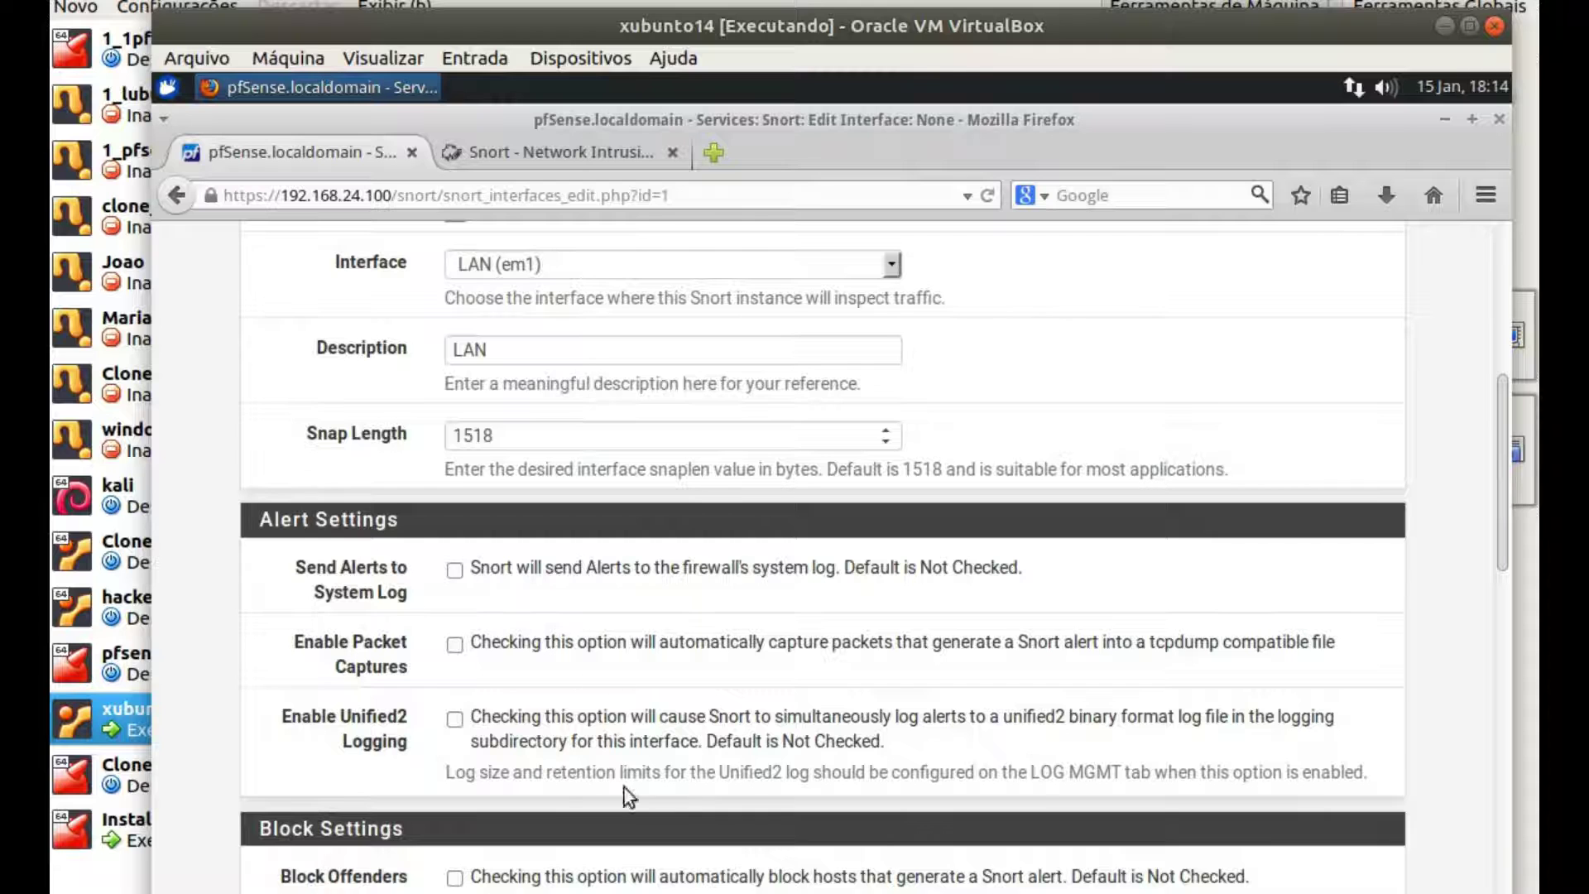
scroll(1109, 658, down, 3)
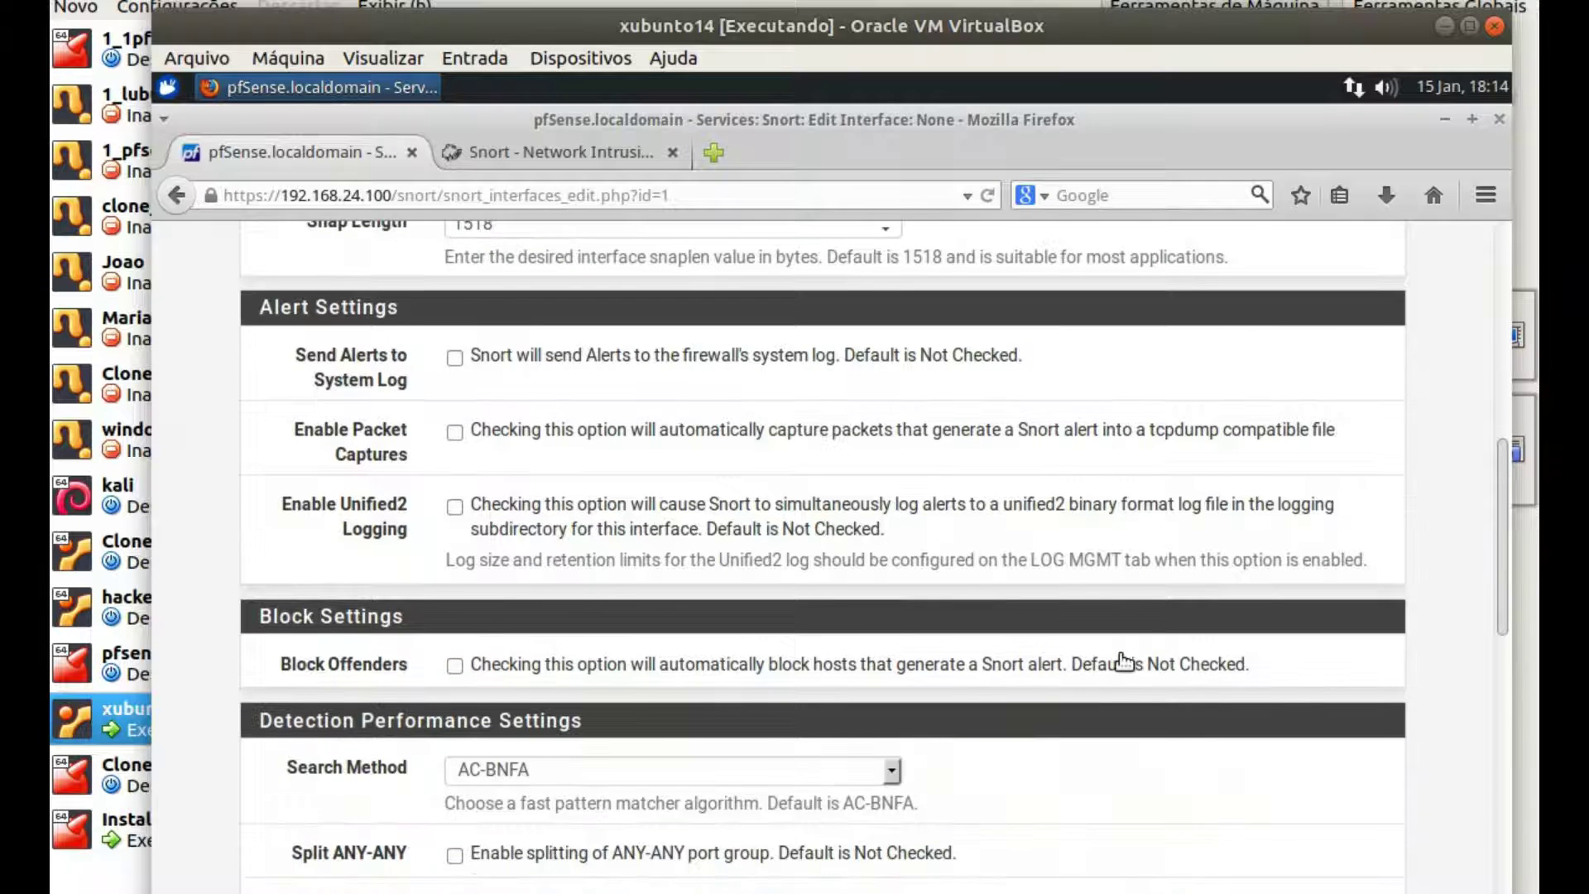
click(454, 666)
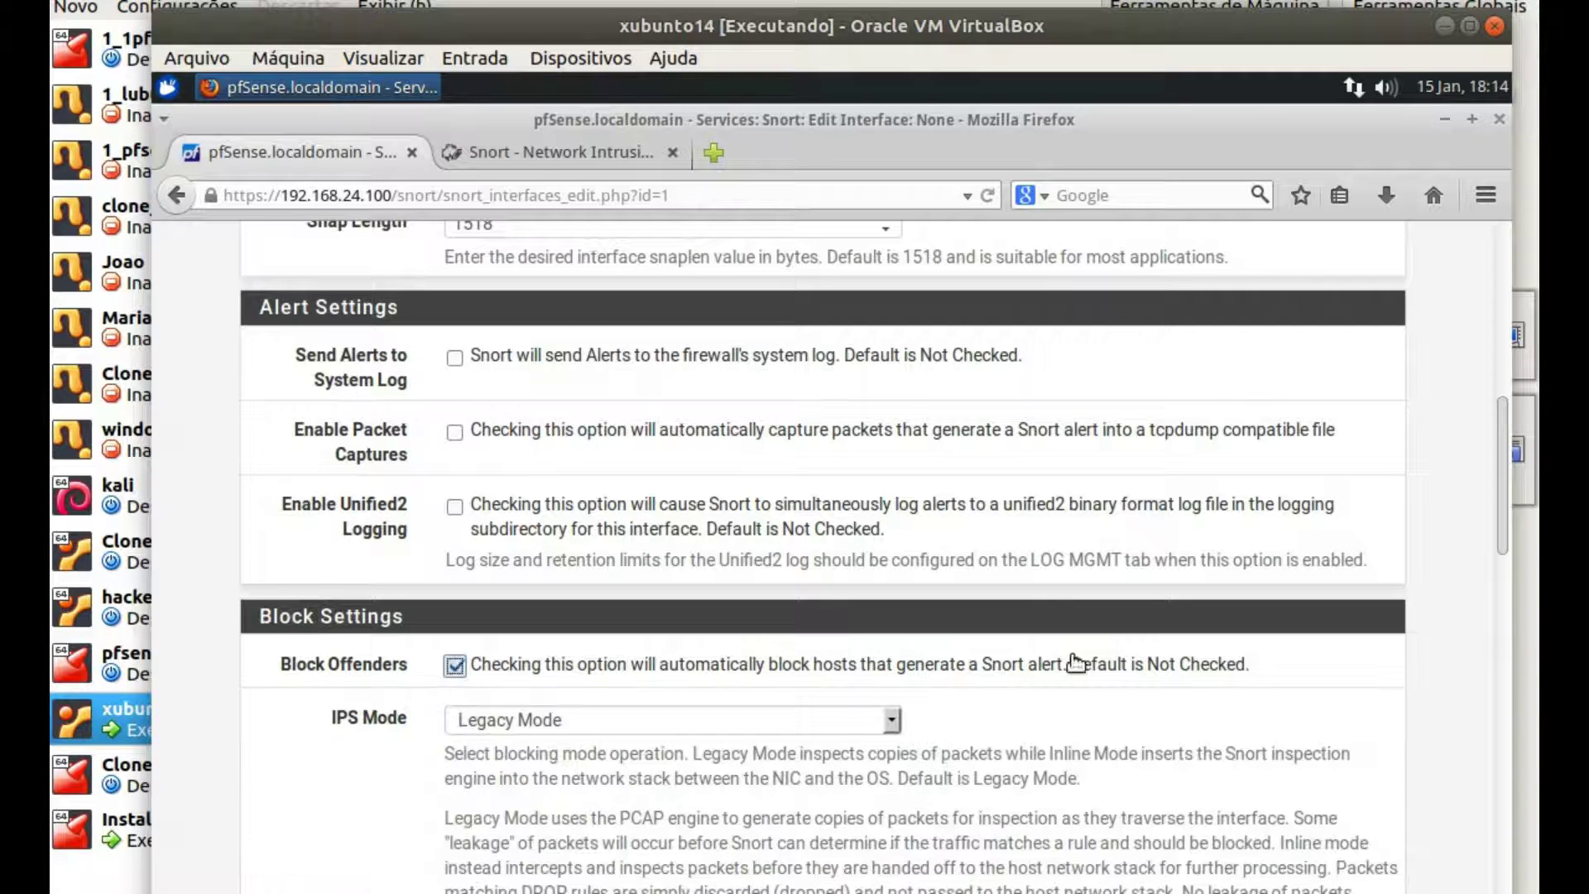
Set which IP to block to SRC for the LAN interface and save its settings
scroll(1183, 742, down, 5)
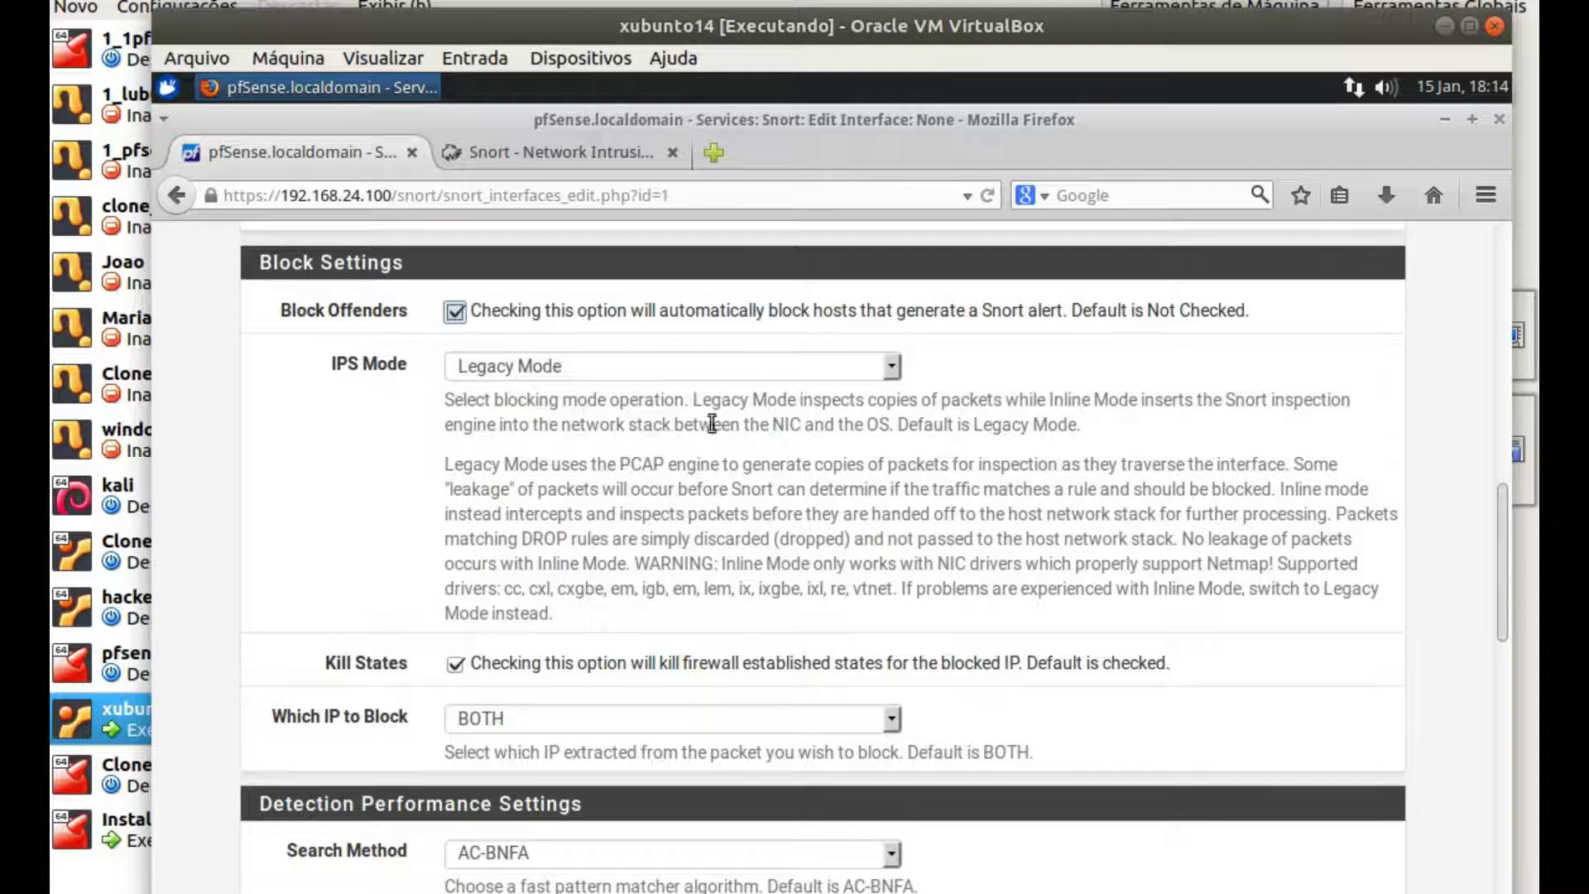
click(891, 718)
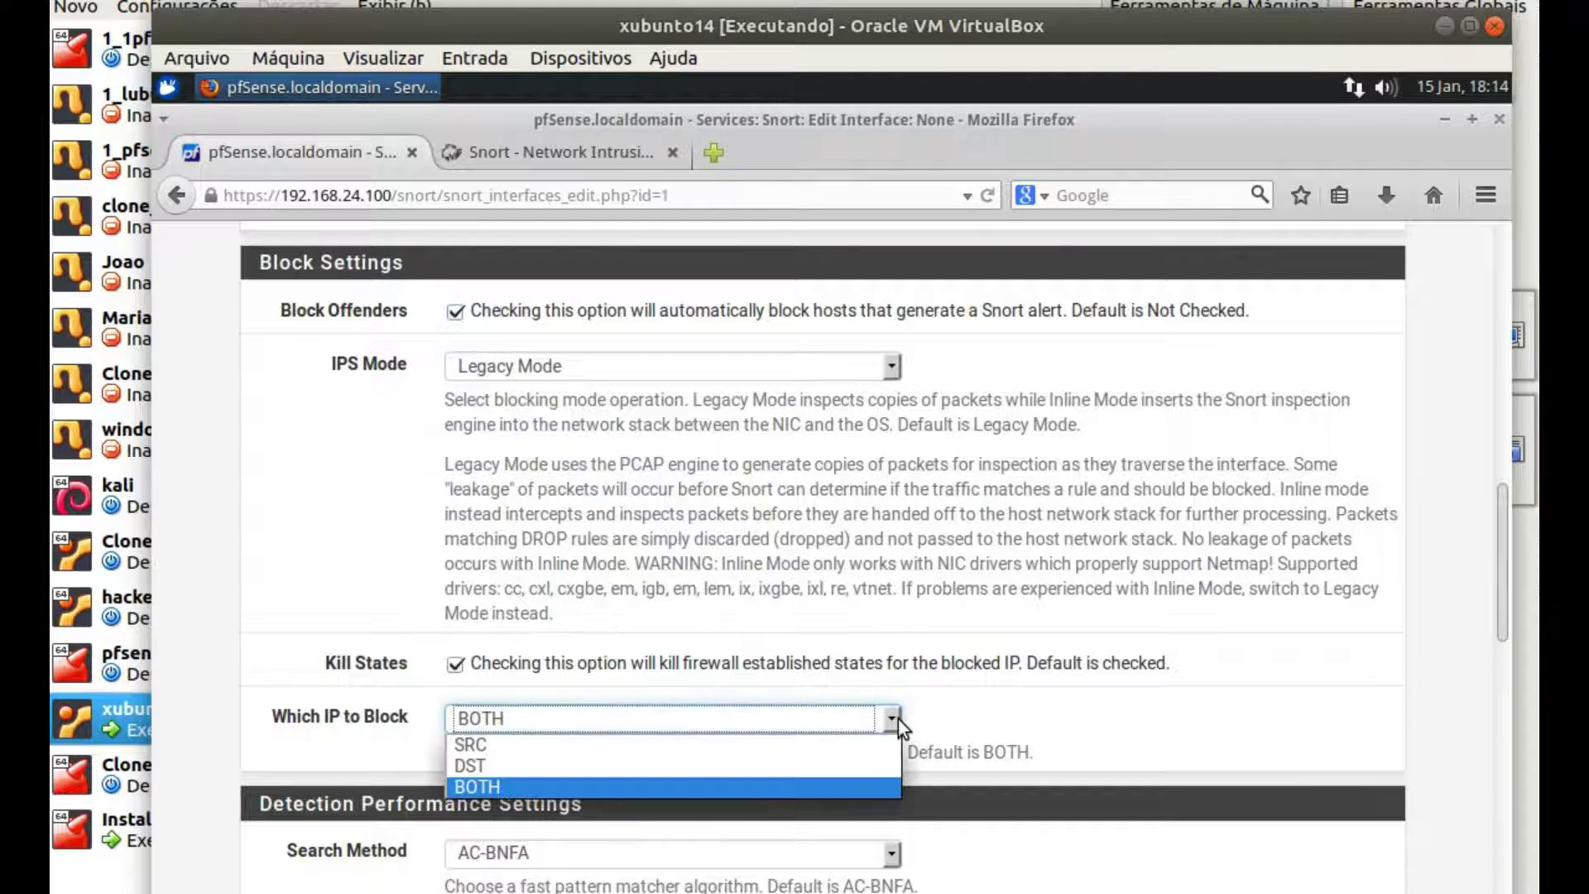
click(814, 743)
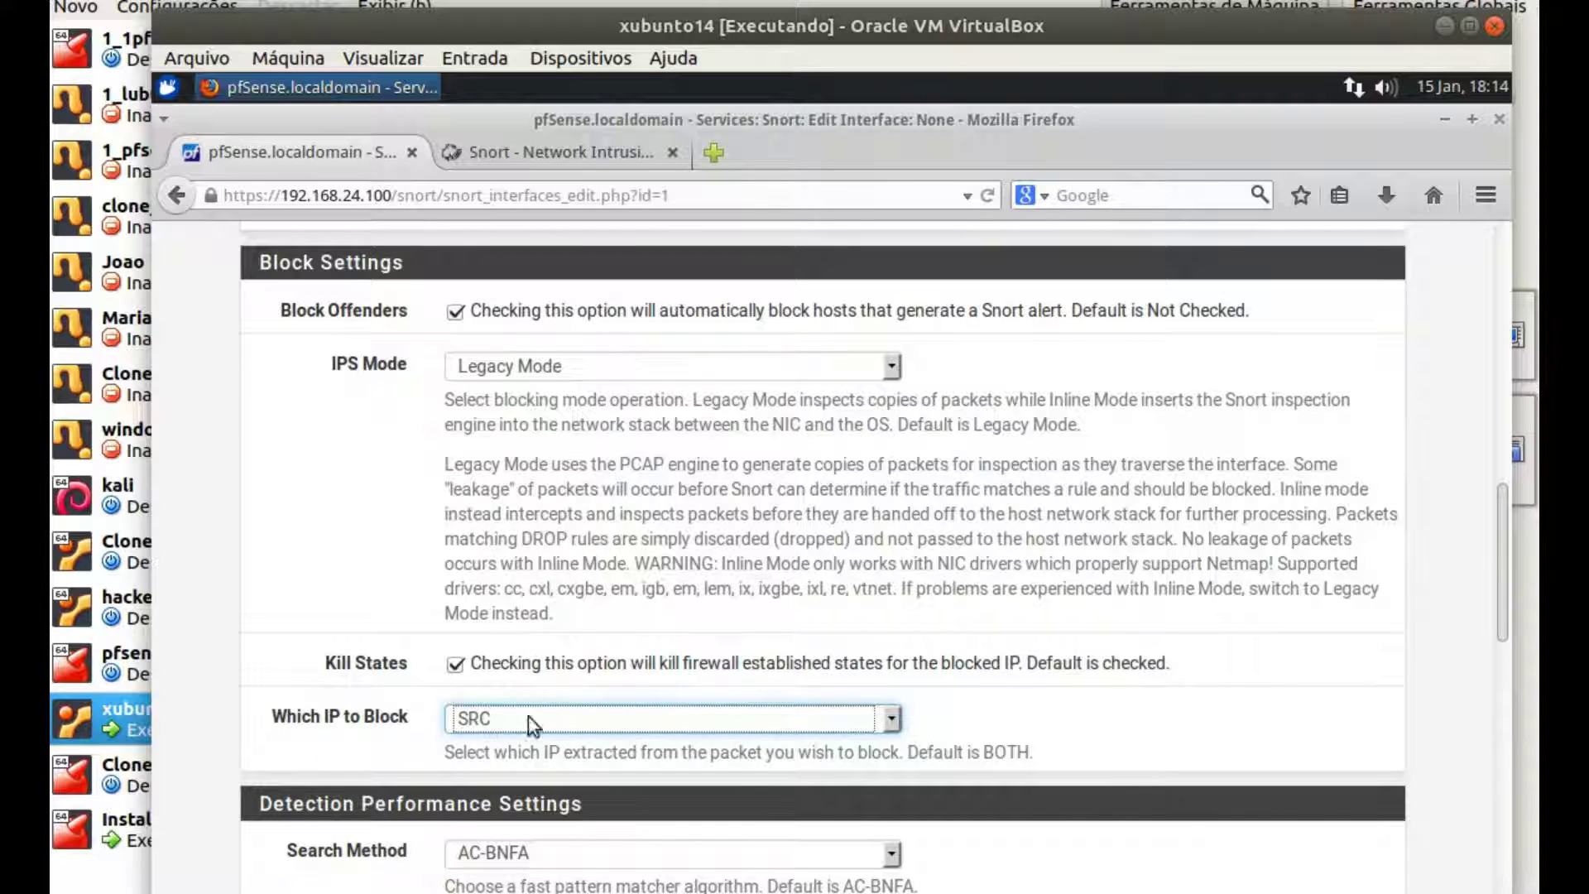
scroll(1316, 708, down, 5)
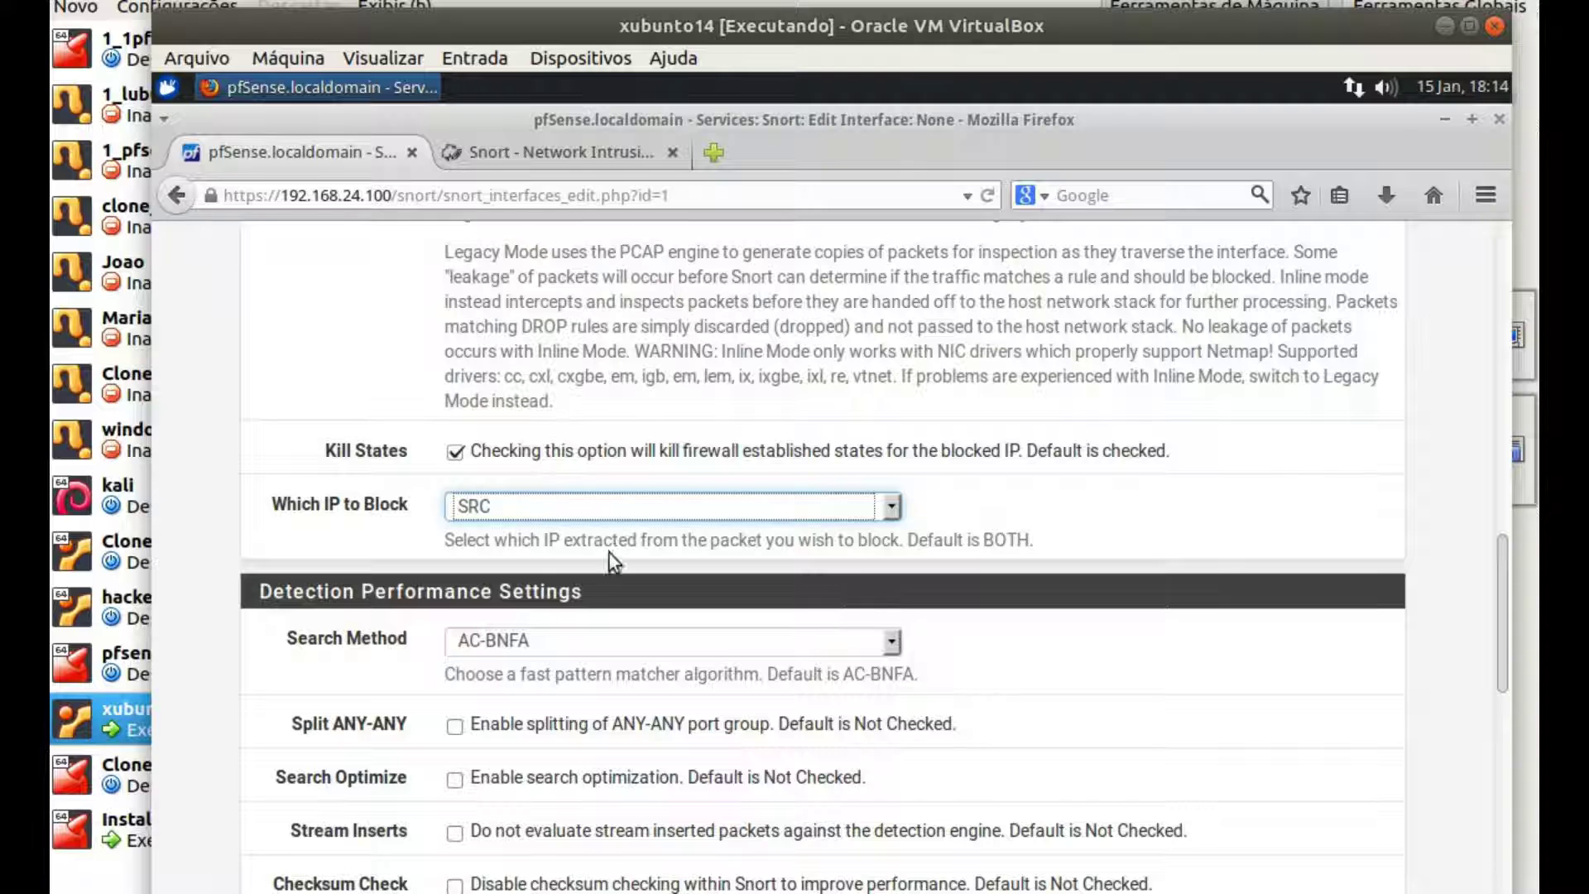
scroll(1104, 509, up, 5)
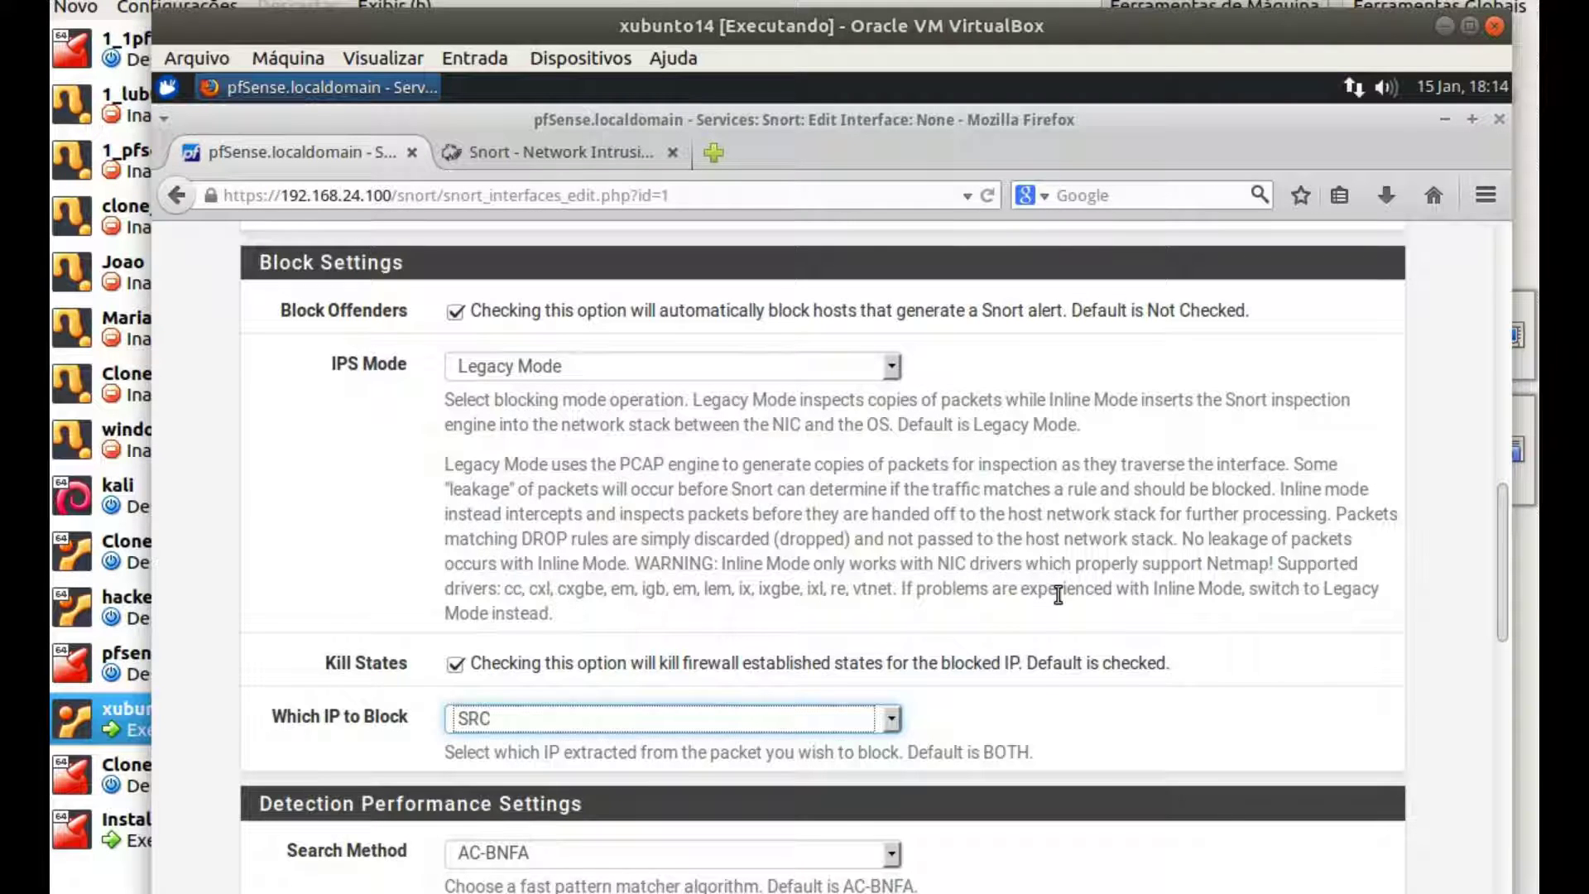
scroll(1066, 639, down, 5)
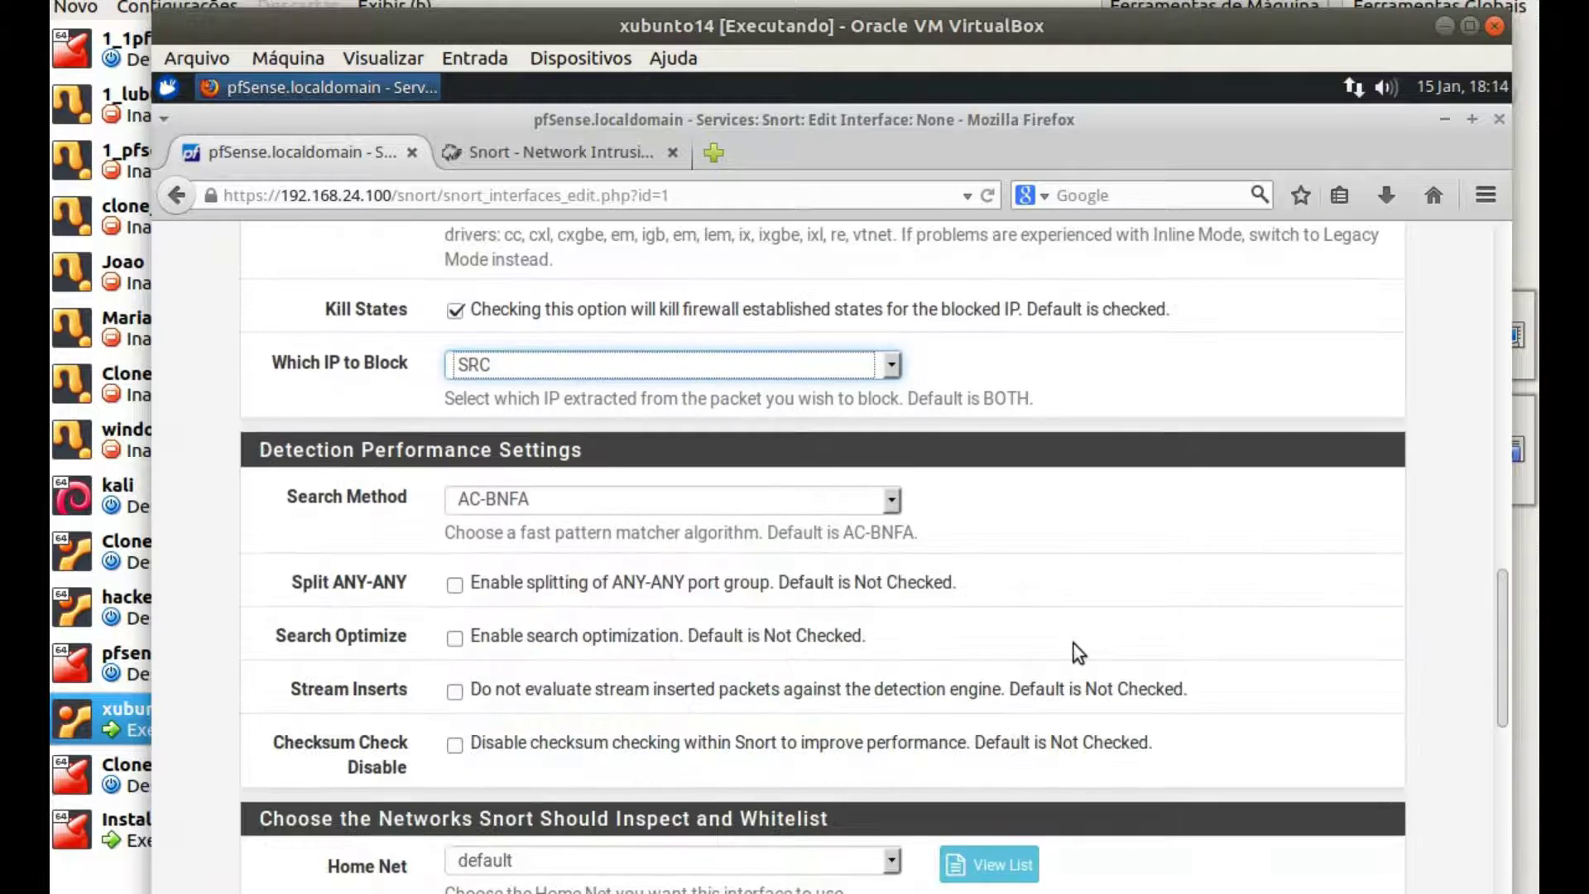
scroll(1095, 637, down, 6)
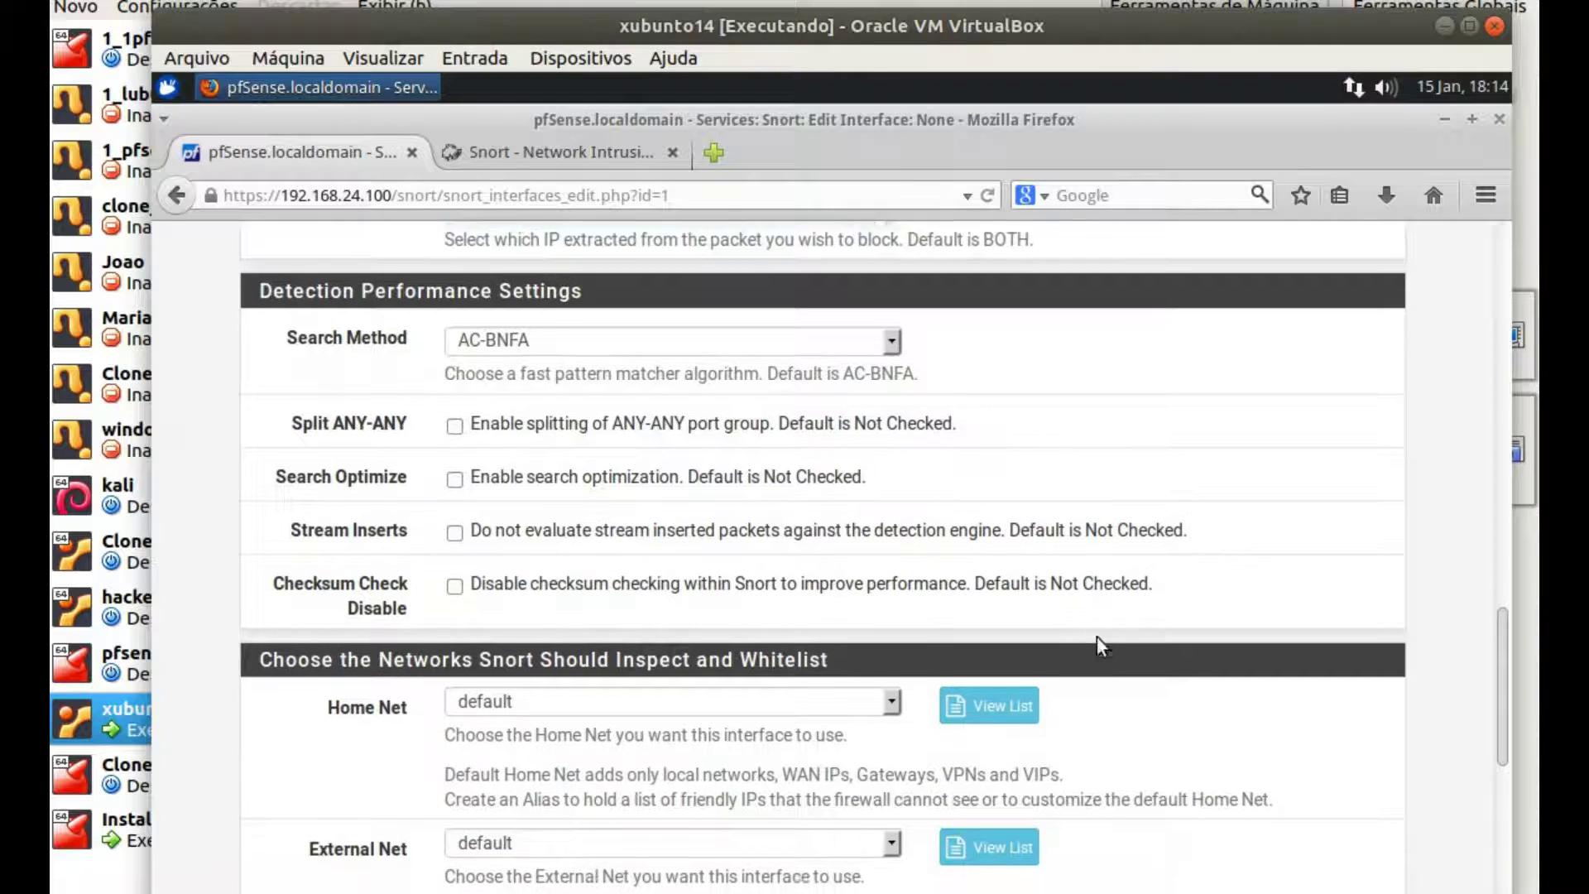
scroll(1095, 637, down, 3)
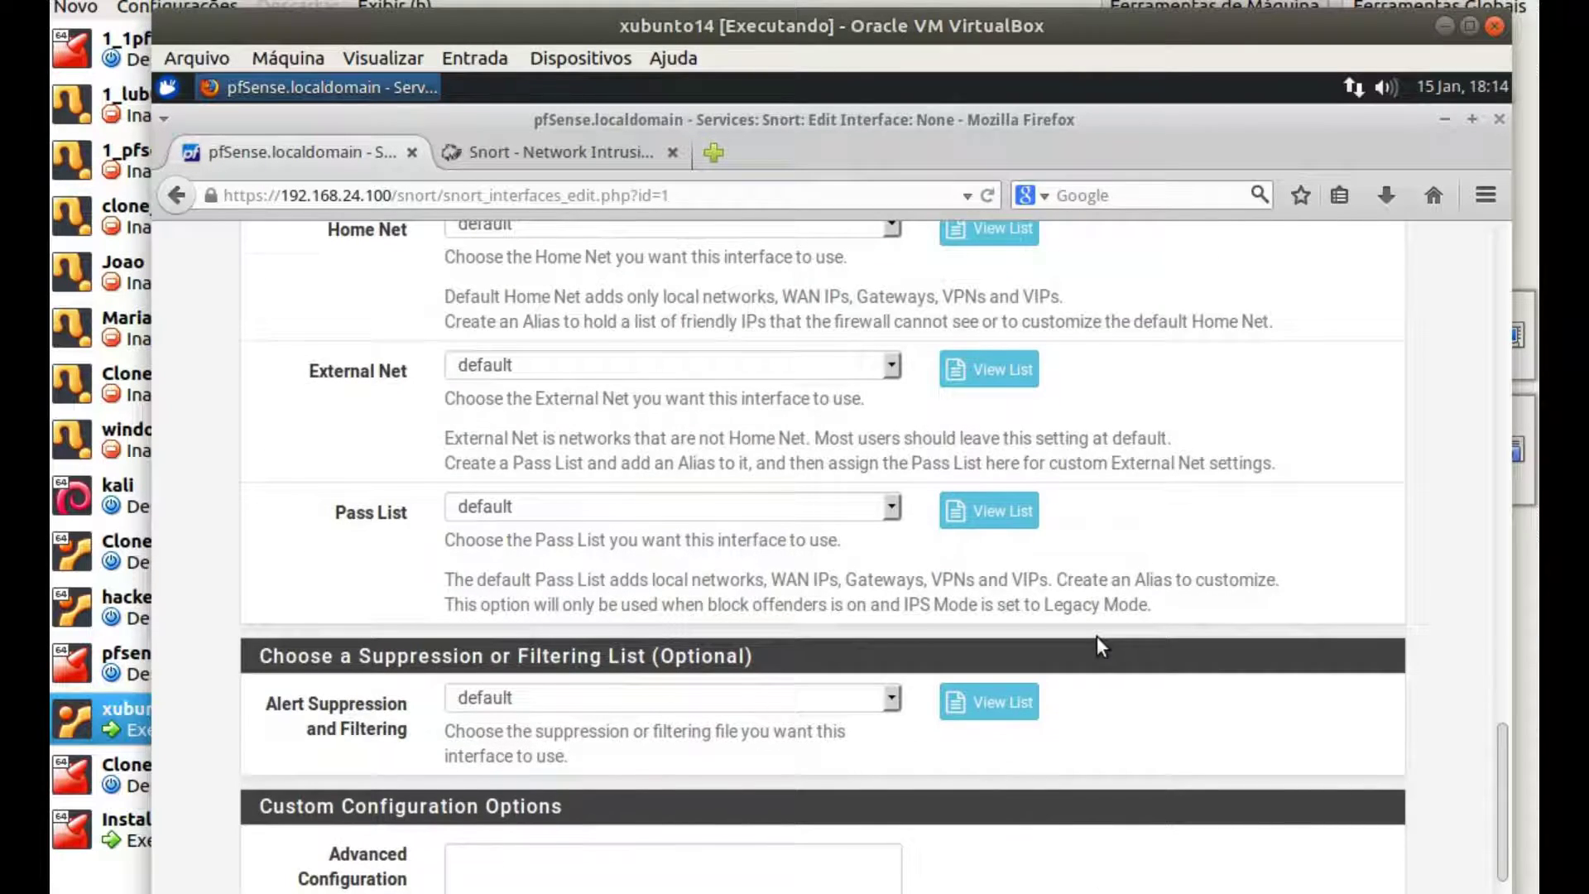
scroll(1096, 637, down, 4)
click(477, 815)
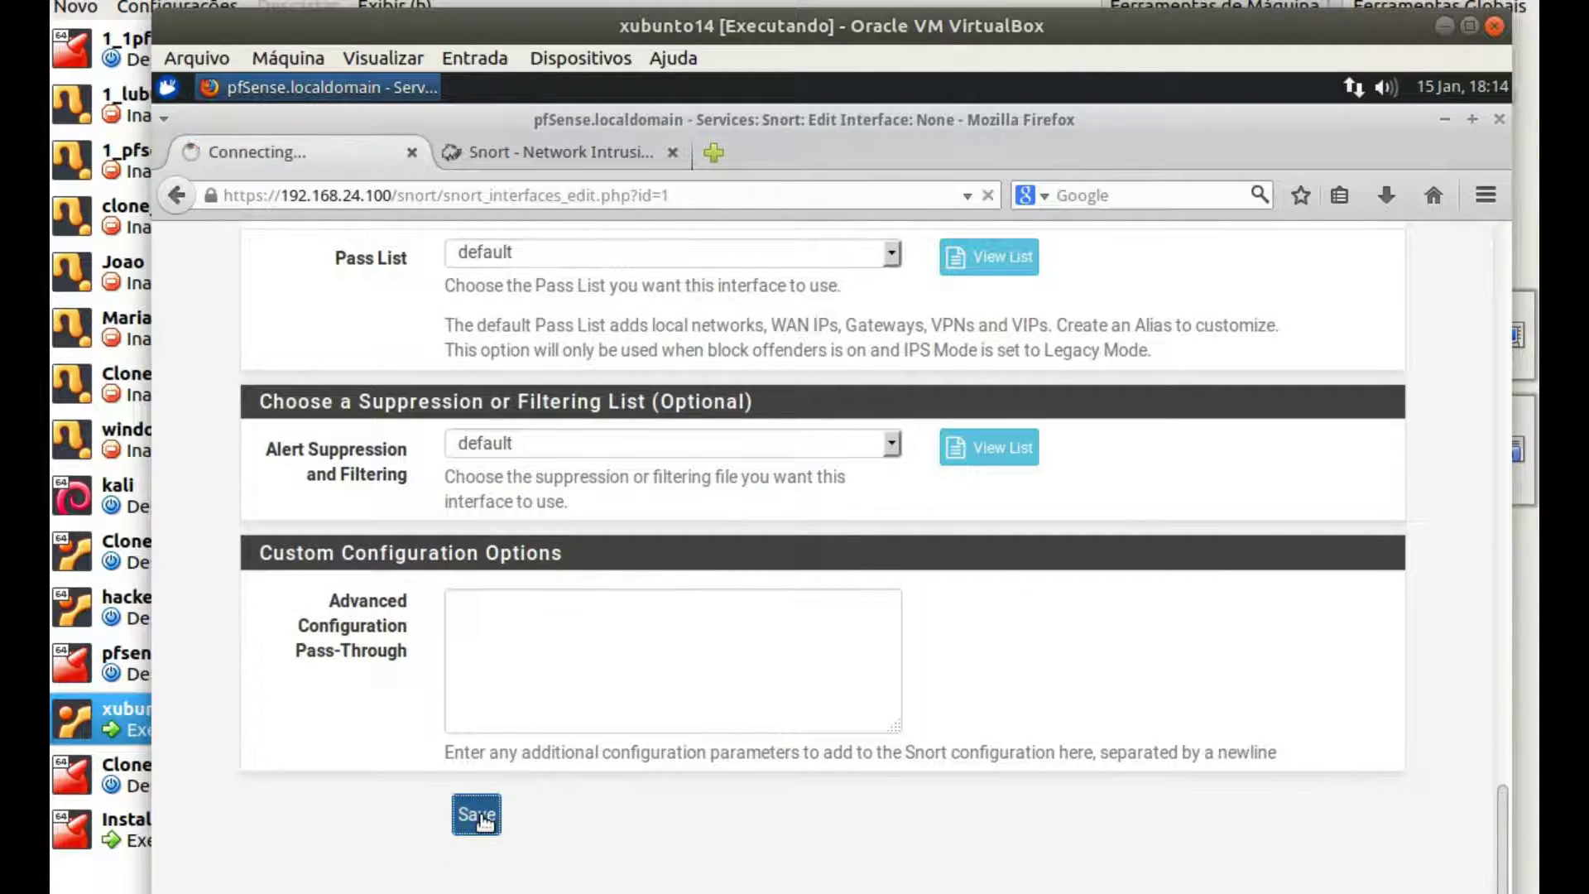
Enable all rulesets in the LAN categories and save the selection
click(424, 587)
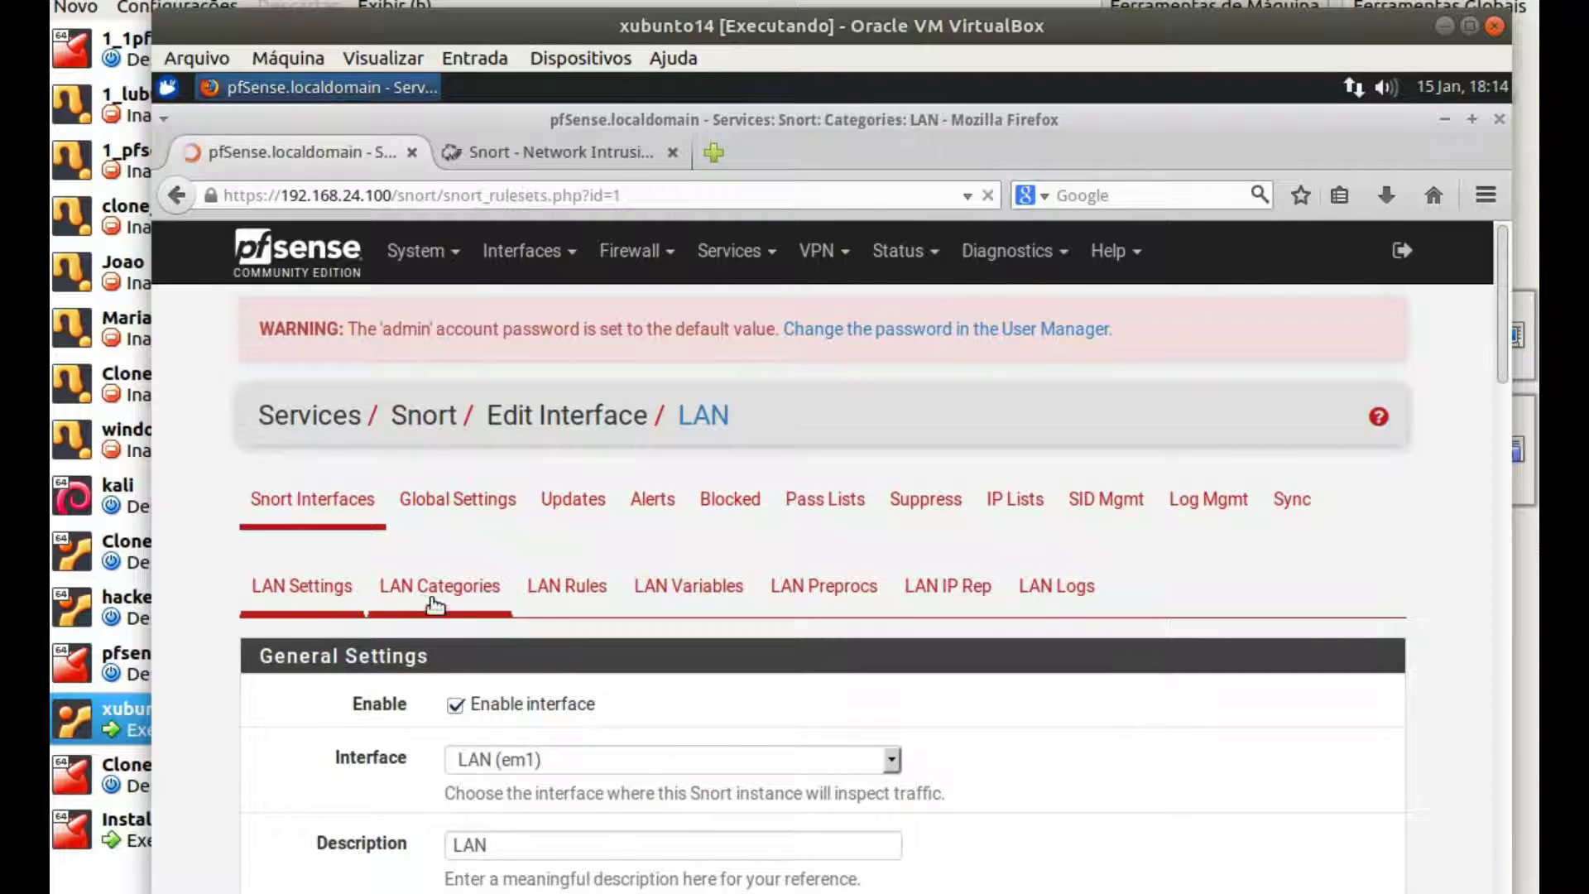
scroll(1428, 678, down, 9)
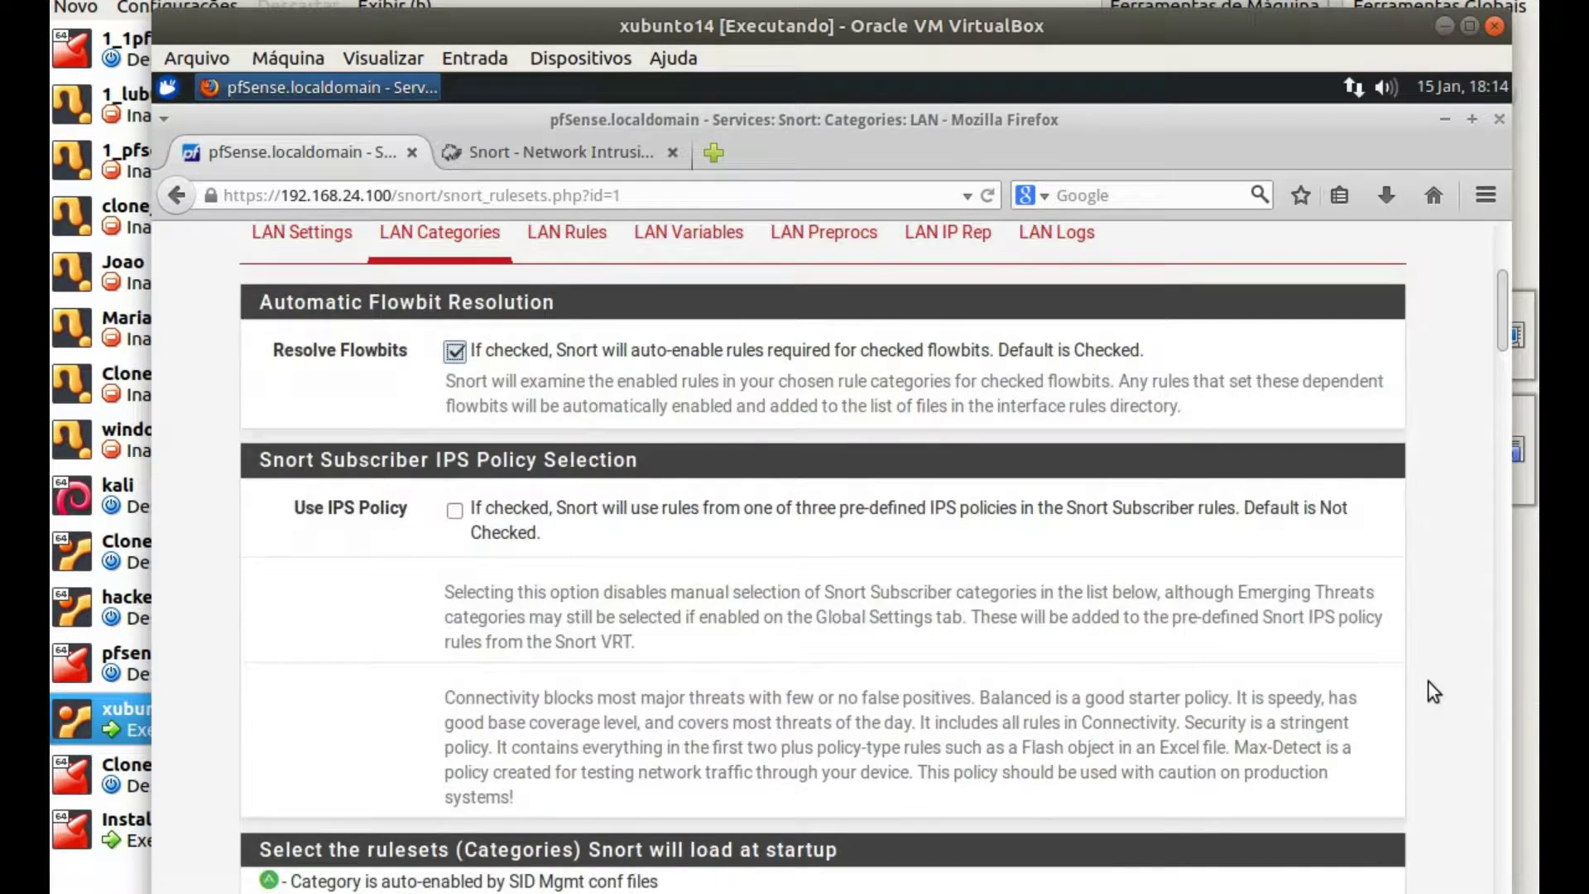
scroll(1432, 690, down, 2)
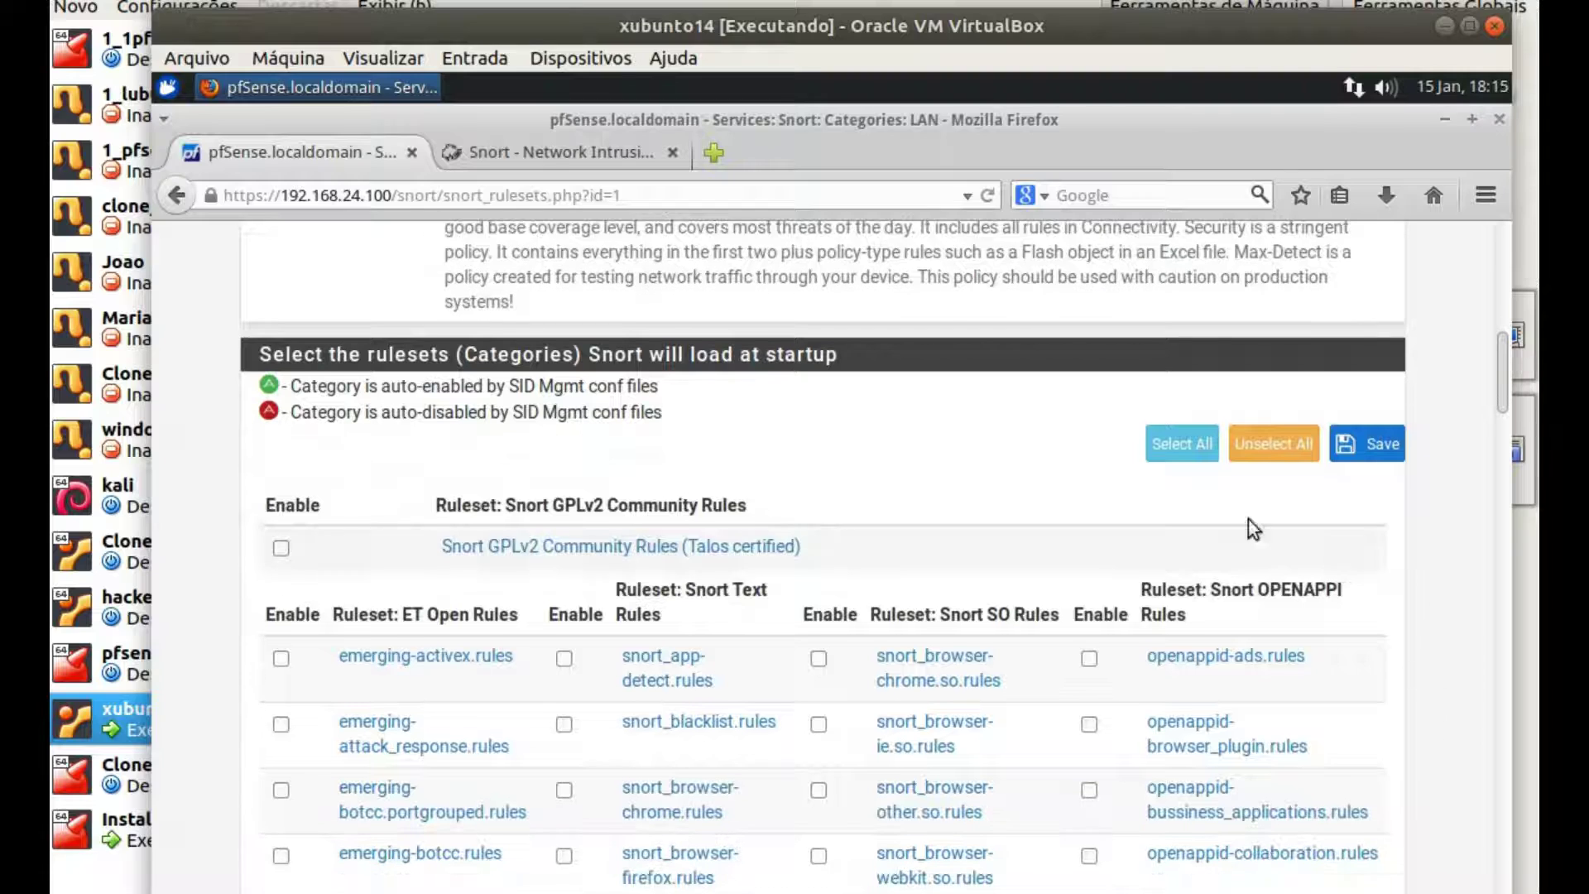
click(1168, 445)
scroll(1334, 667, down, 10)
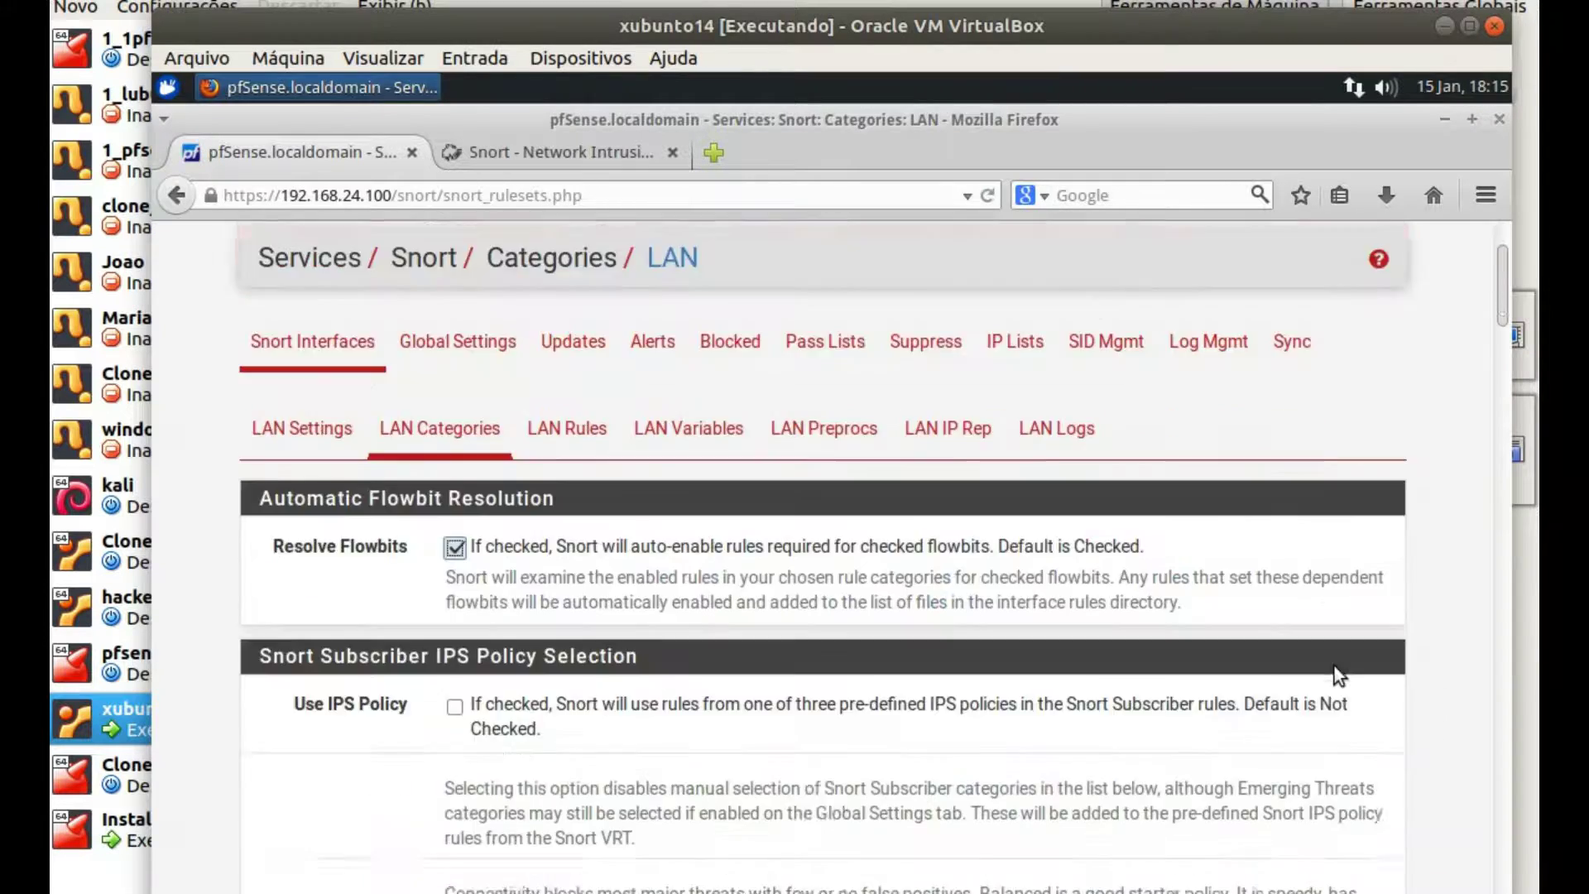
scroll(1342, 644, down, 20)
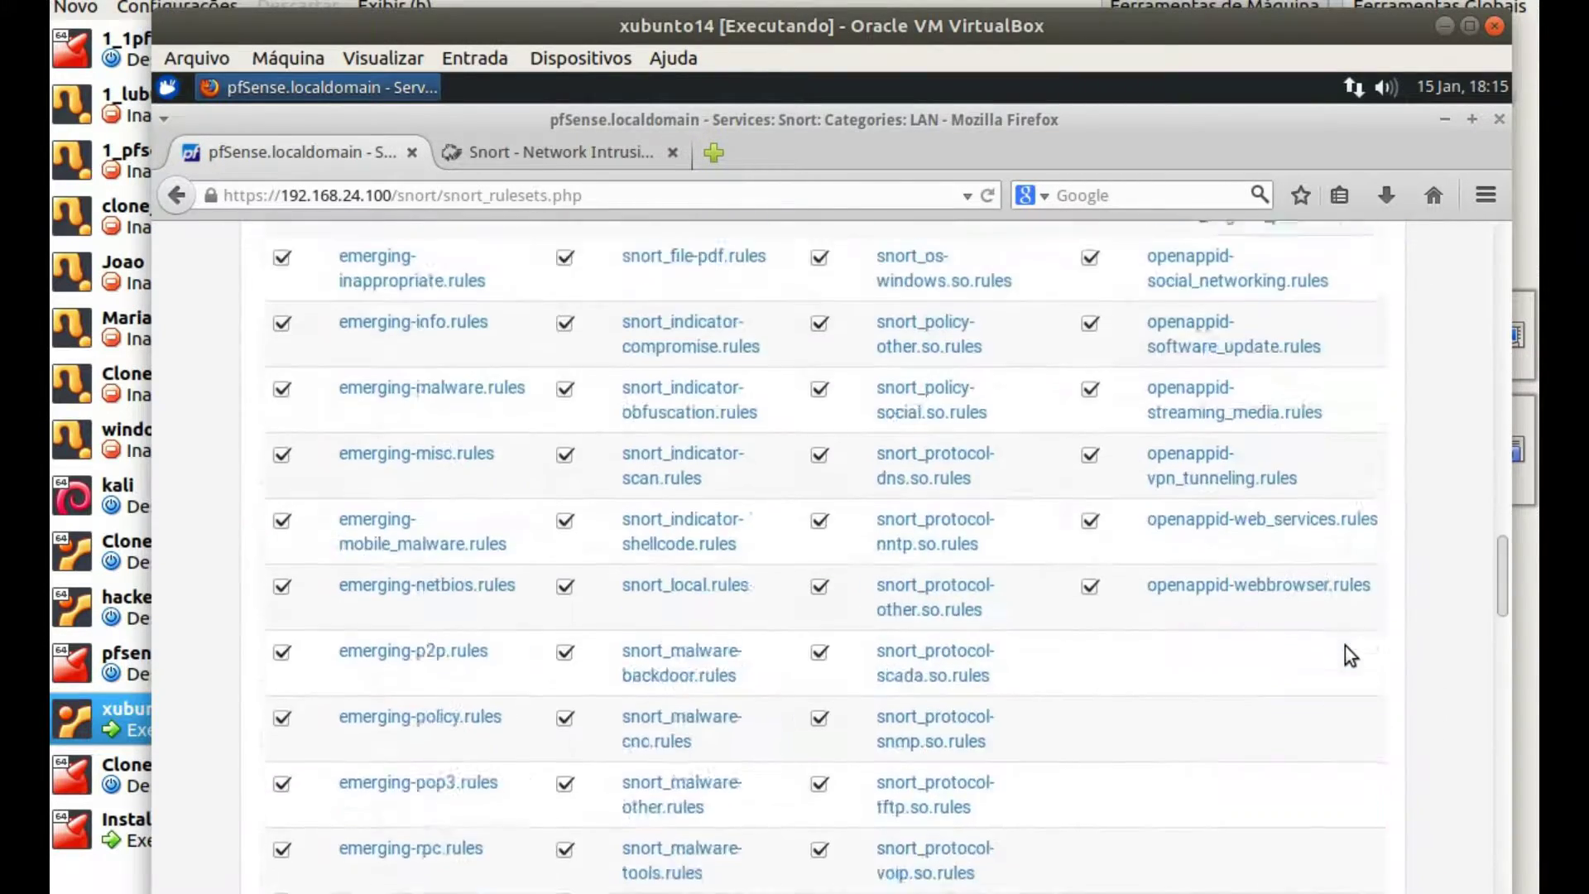
scroll(1339, 642, down, 20)
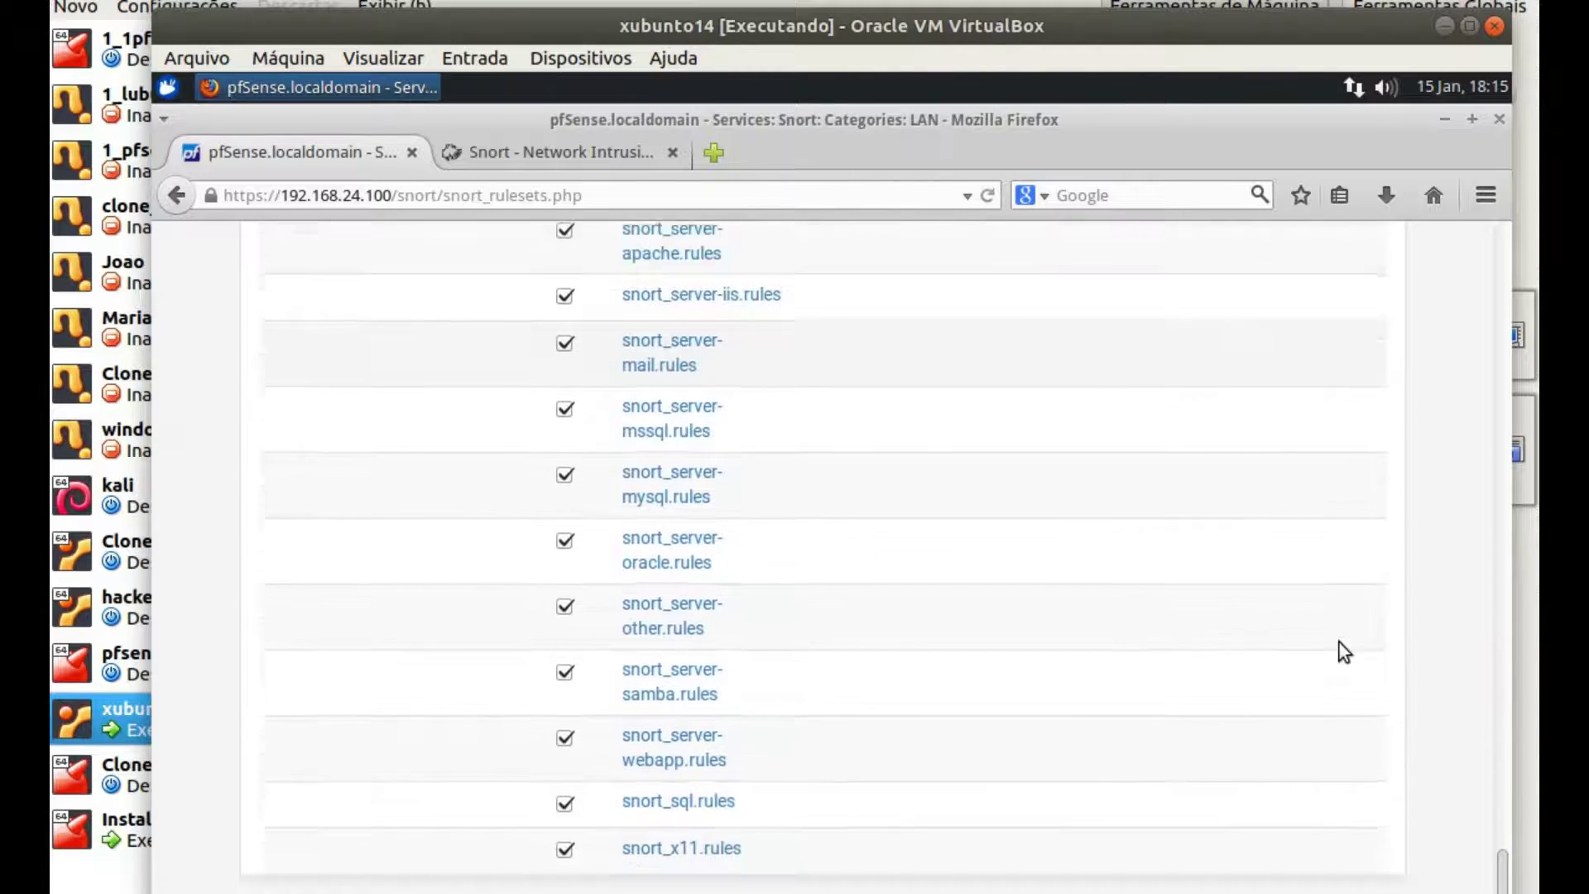
click(473, 822)
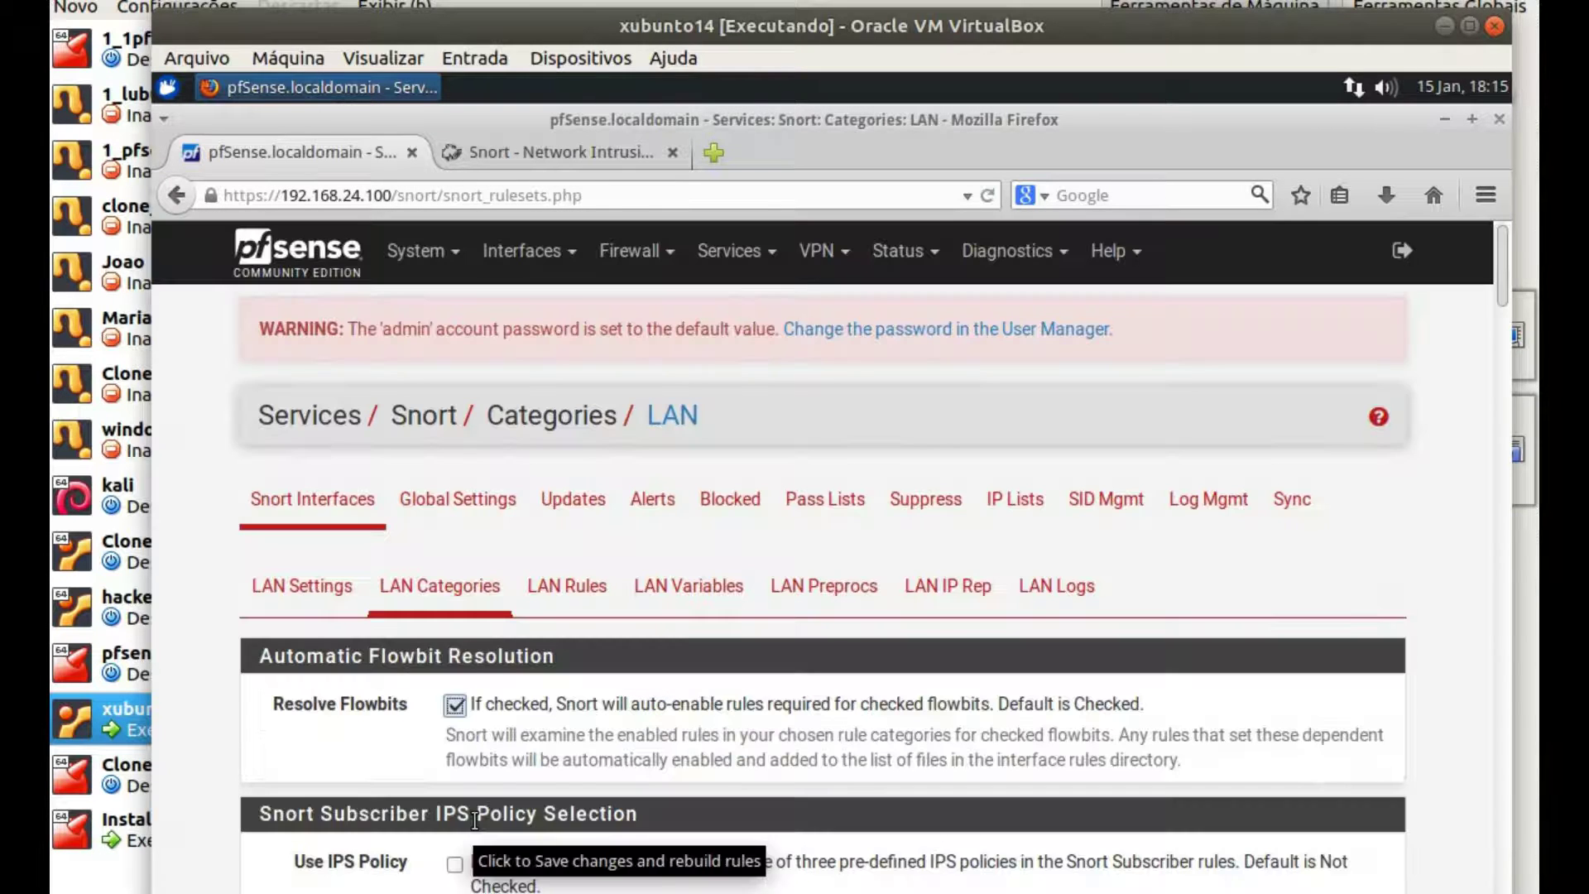
Open the LAN preprocessor settings and examine the basic, SSH, HTTP Inspect, fragment and Stream5 reassembly options
scroll(908, 613, down, 3)
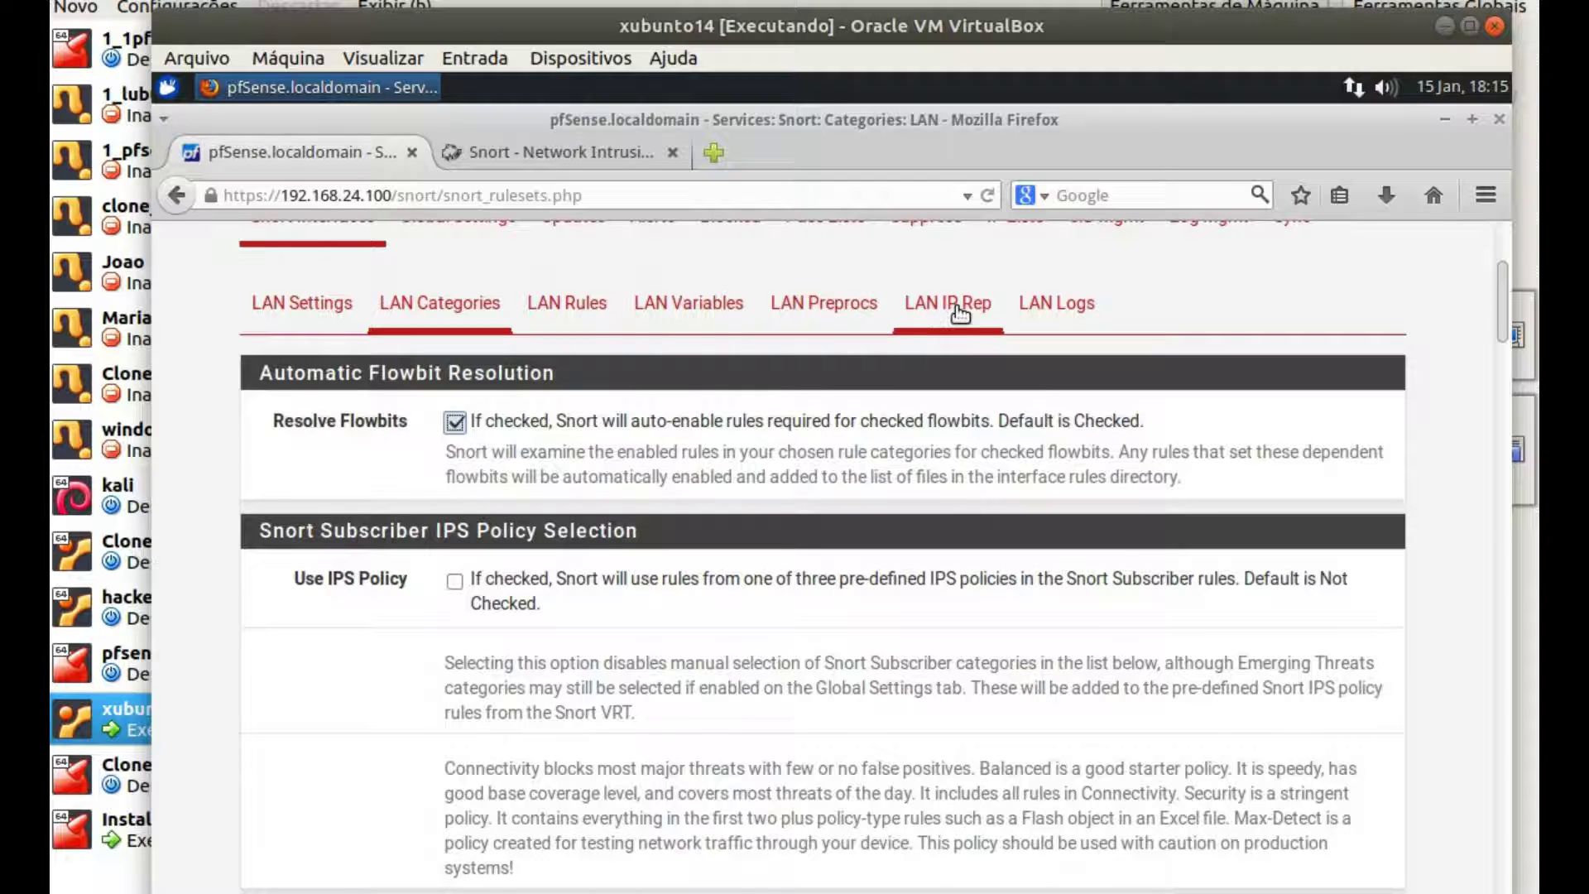
click(821, 322)
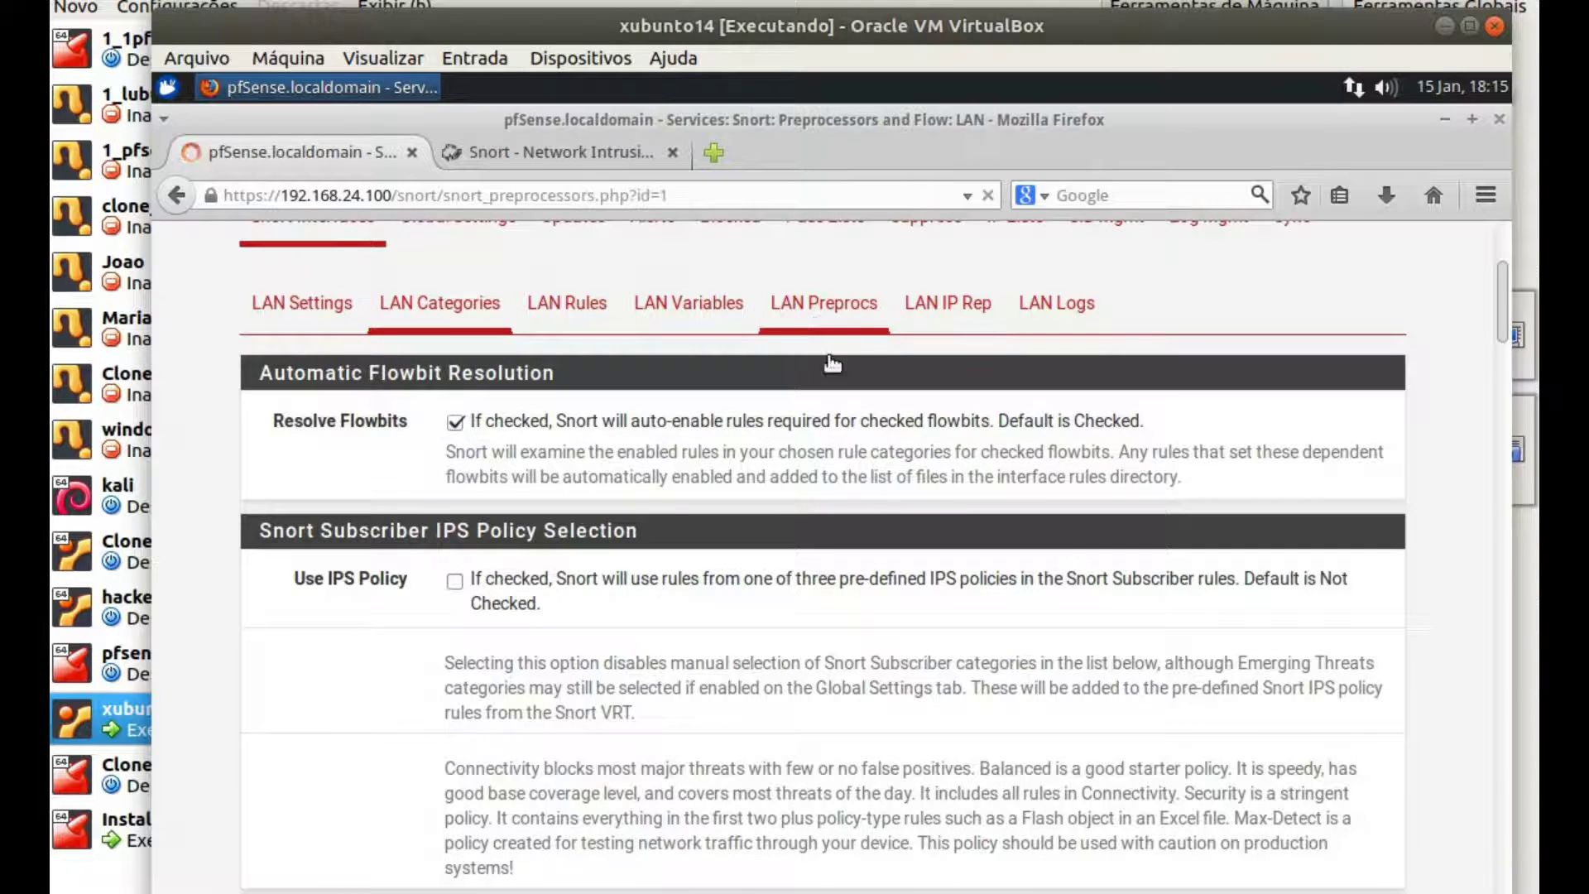
scroll(1205, 752, down, 5)
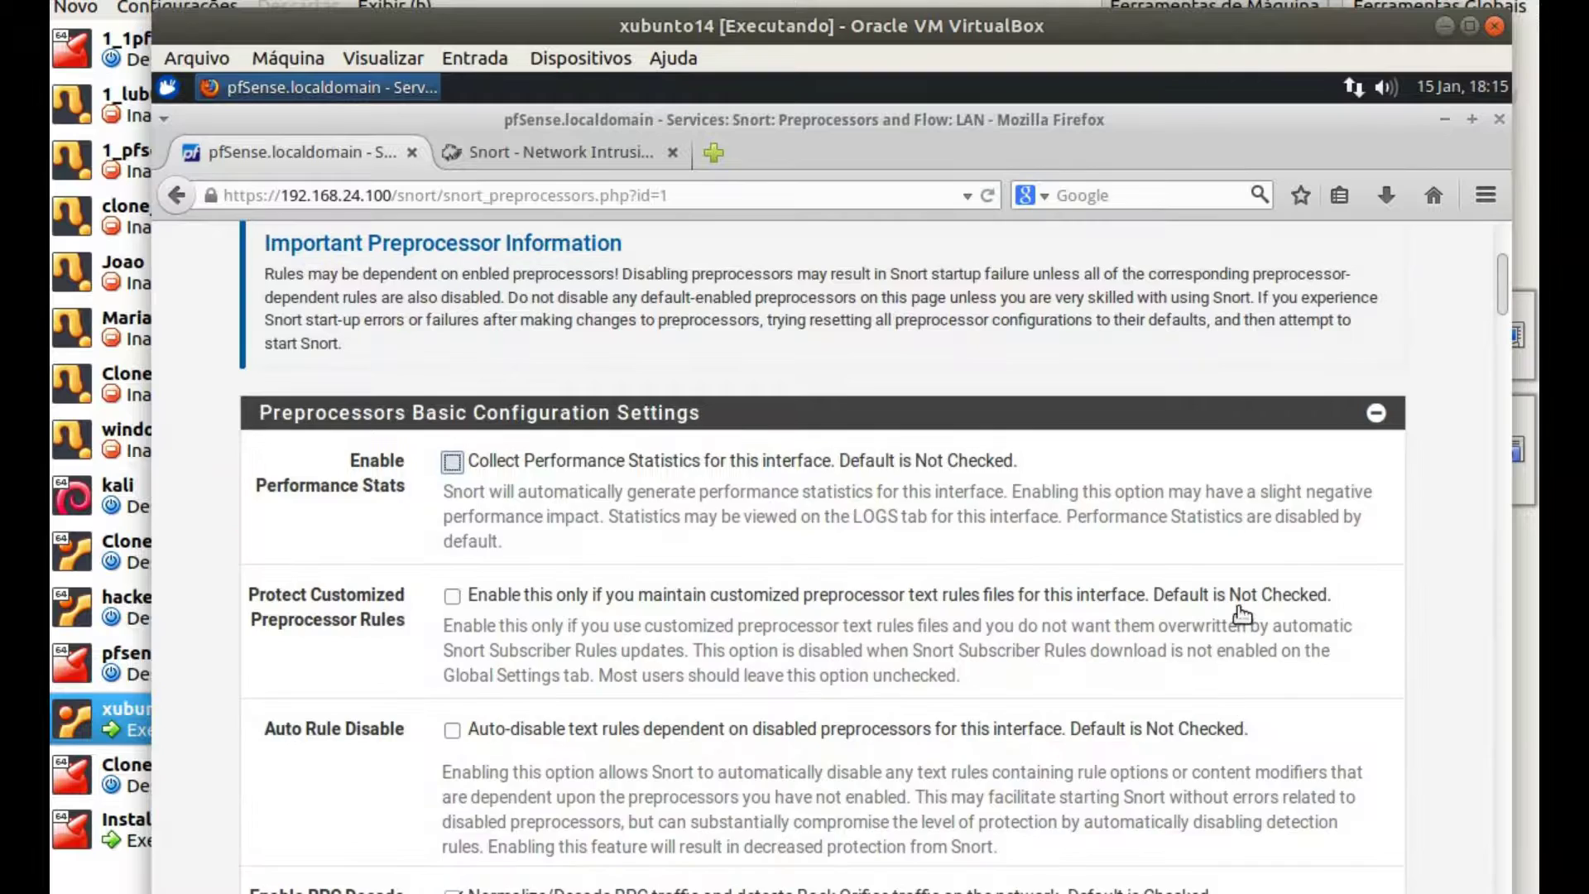
scroll(1241, 614, up, 4)
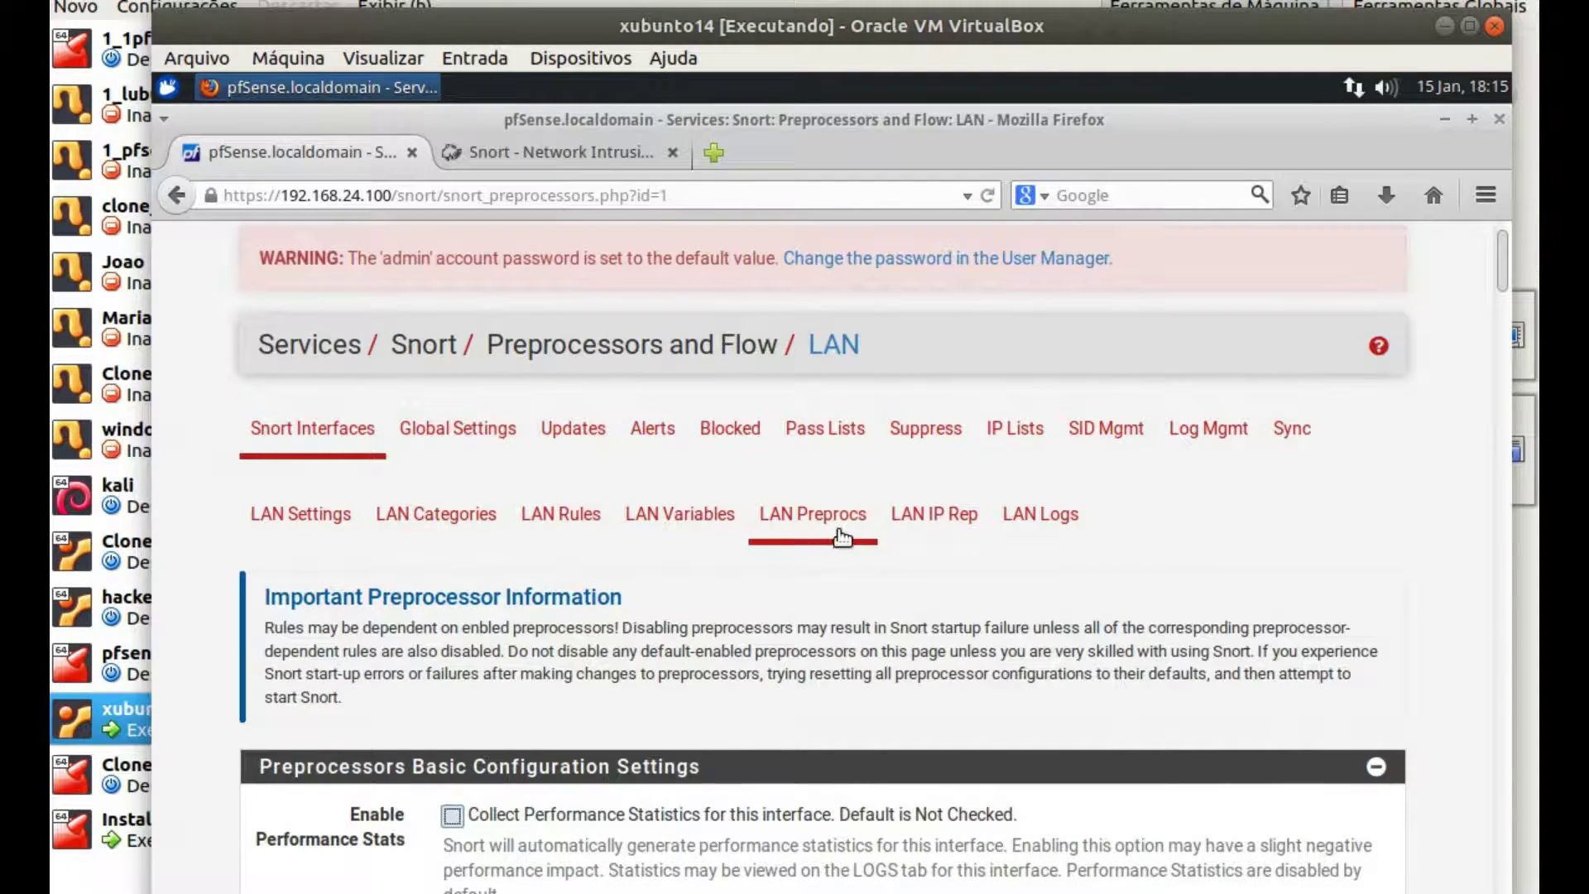
scroll(1094, 599, down, 5)
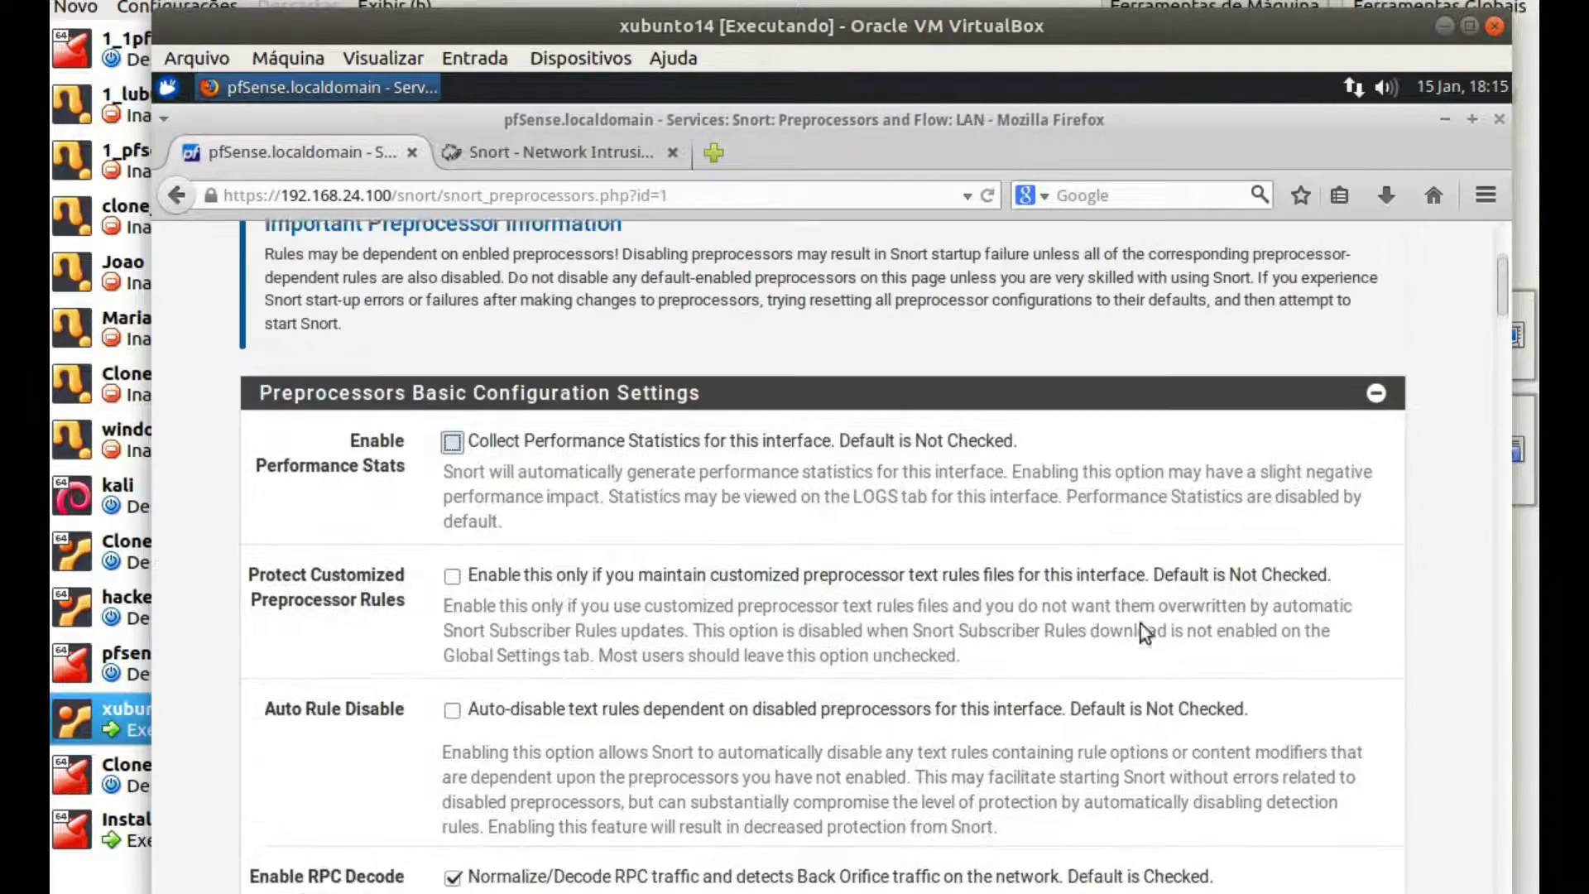
scroll(1140, 623, up, 1)
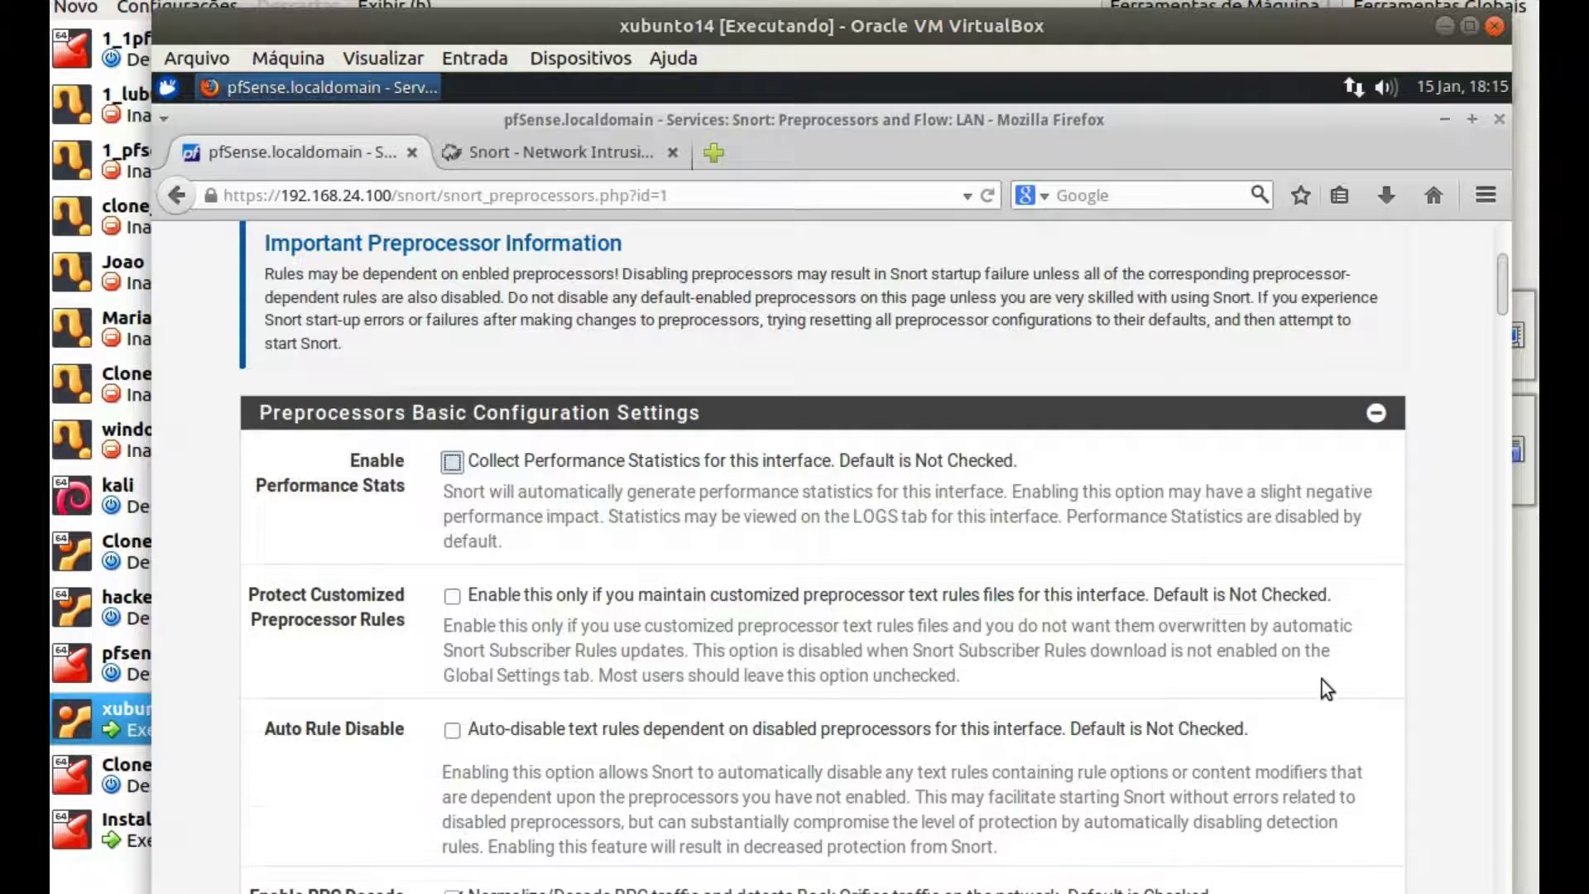
scroll(1299, 679, down, 3)
scroll(1279, 678, down, 5)
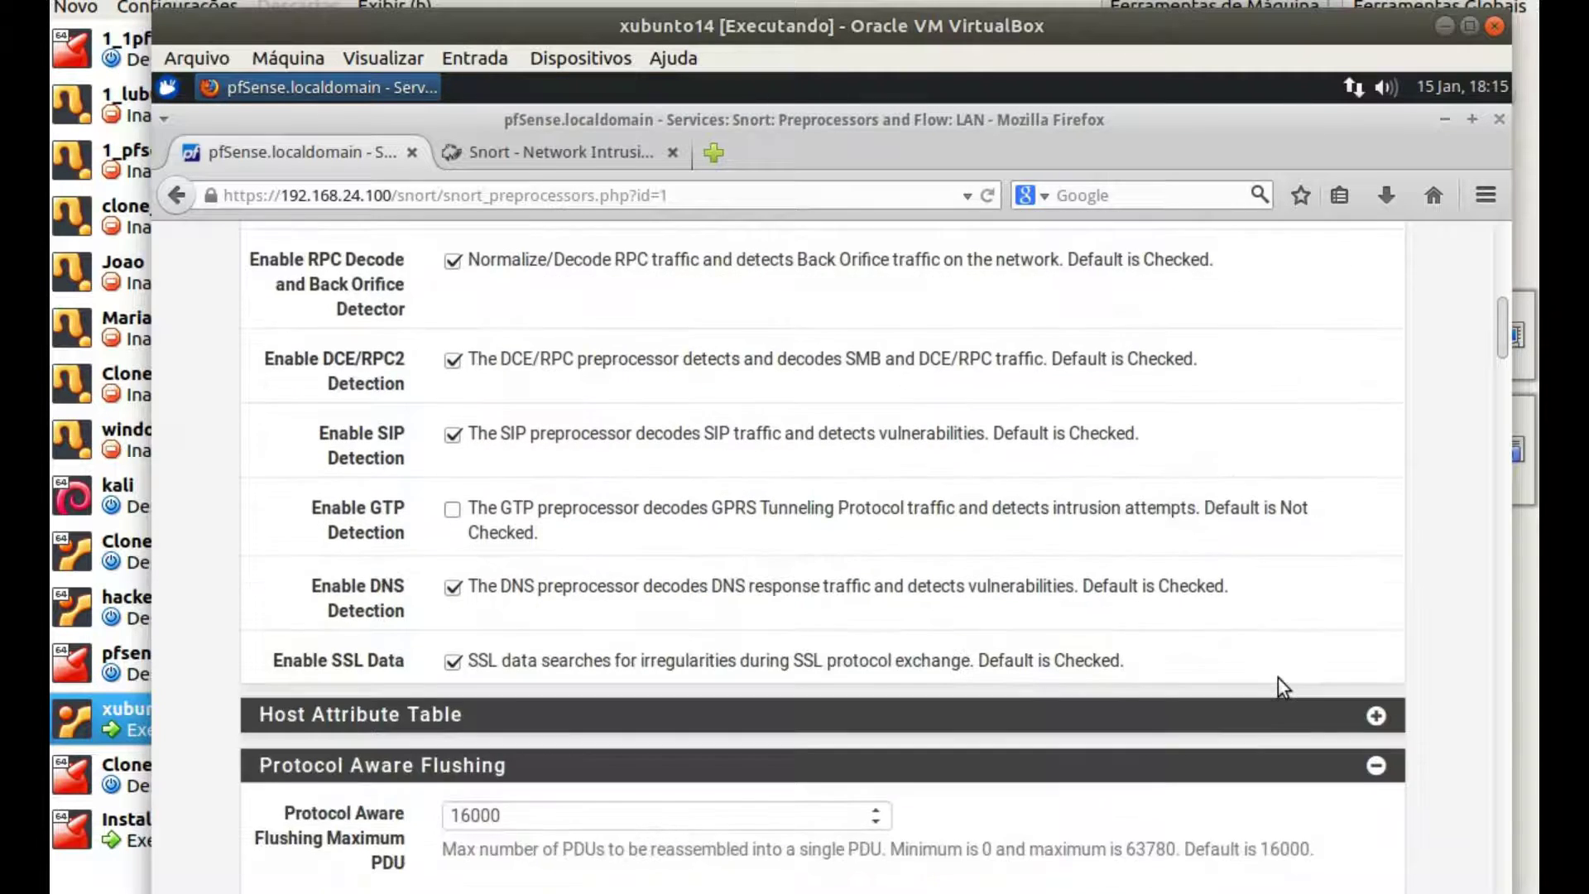
scroll(1276, 678, down, 6)
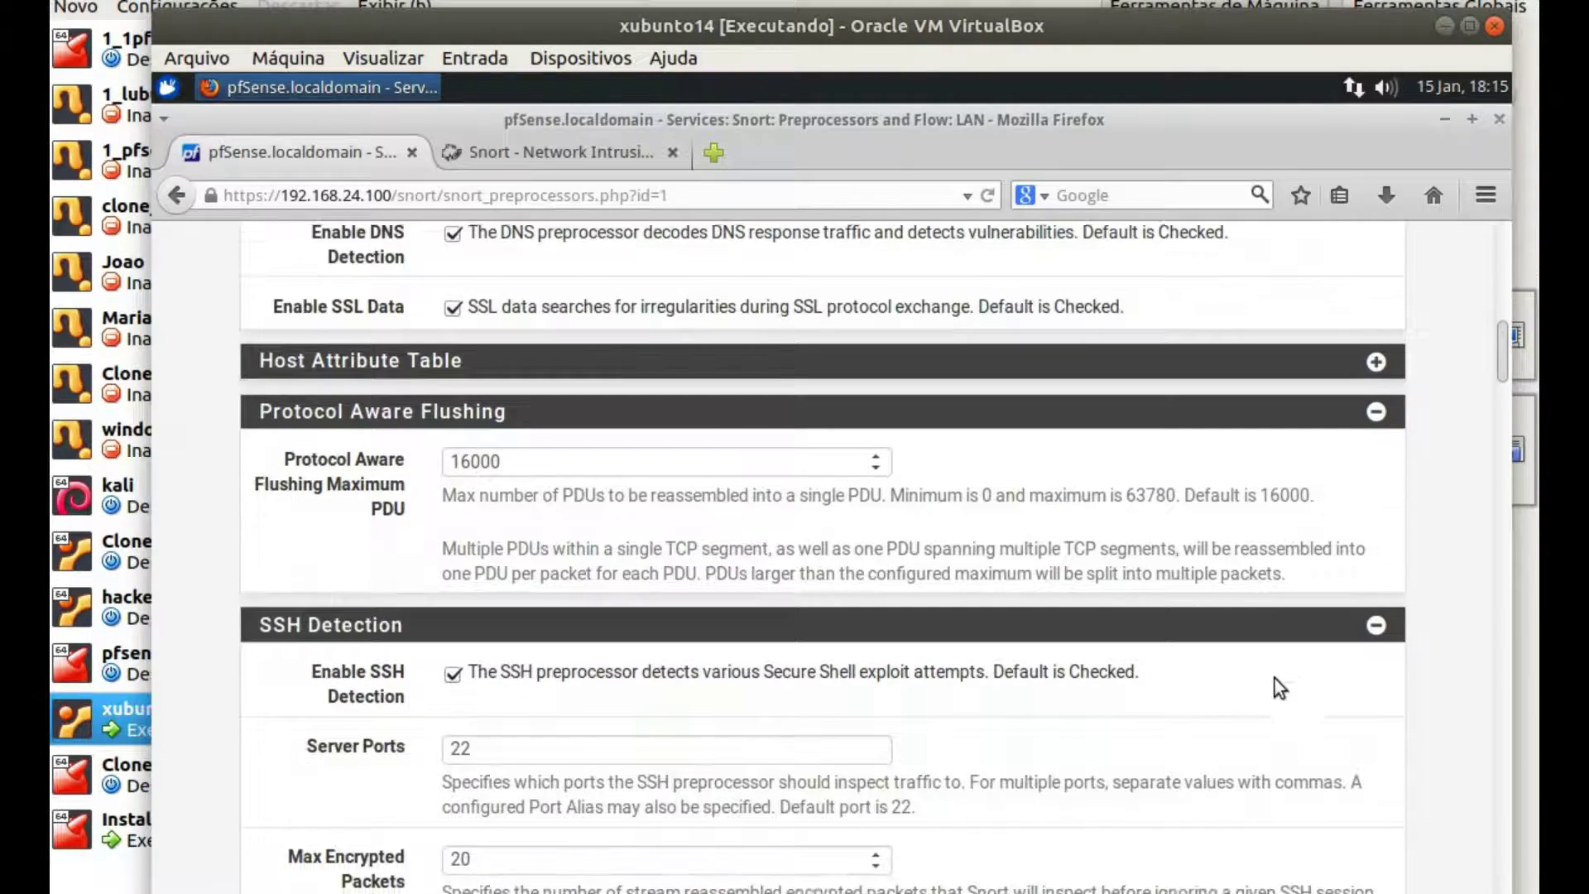
scroll(1274, 678, down, 7)
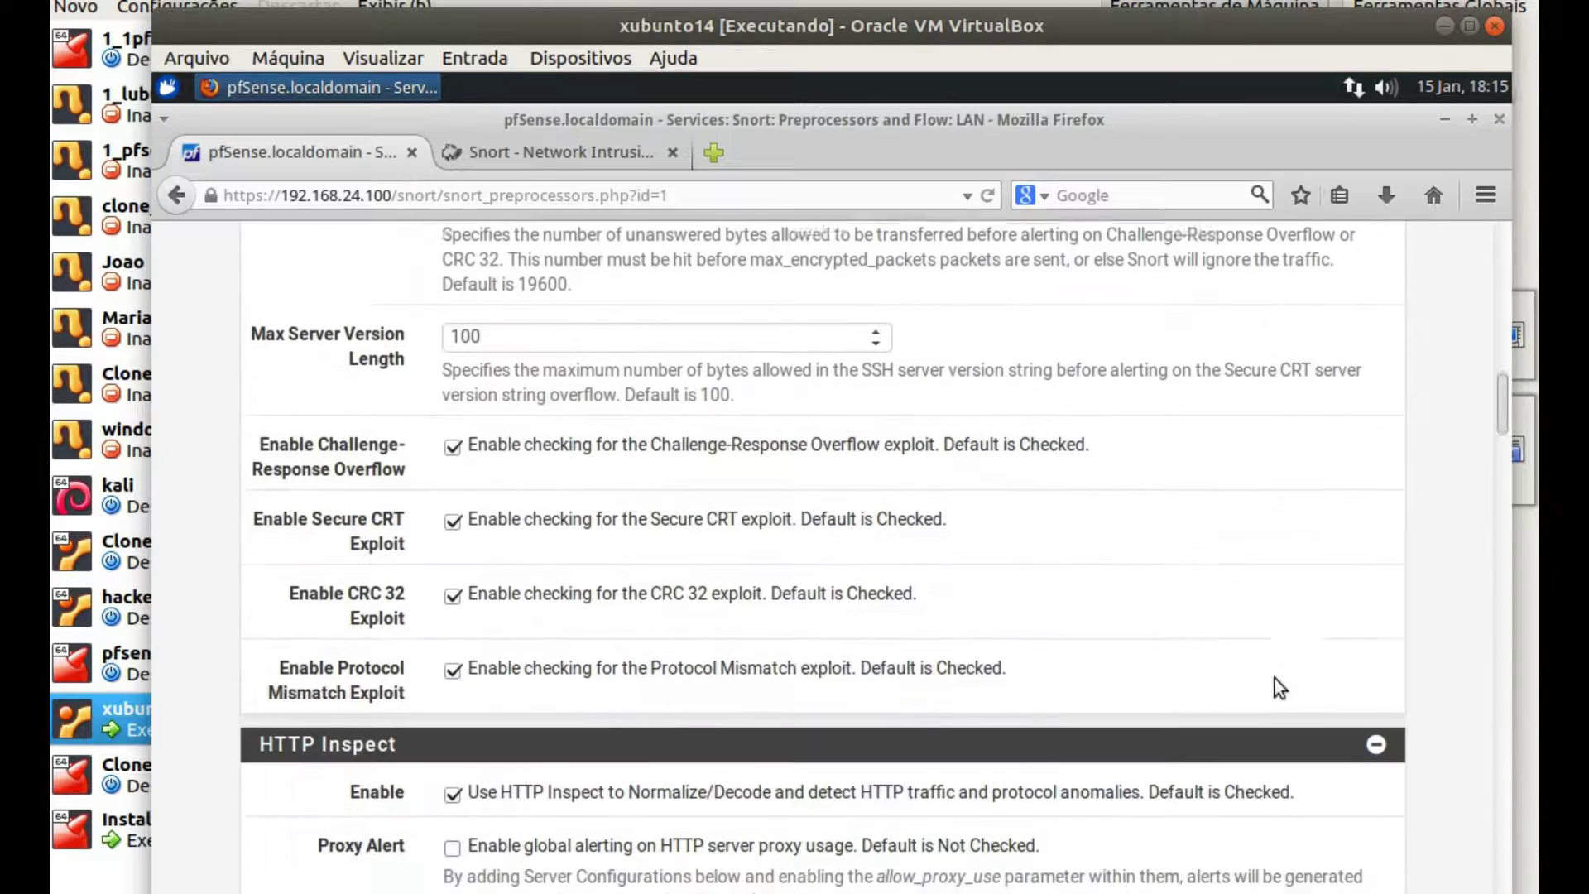
scroll(1274, 678, down, 7)
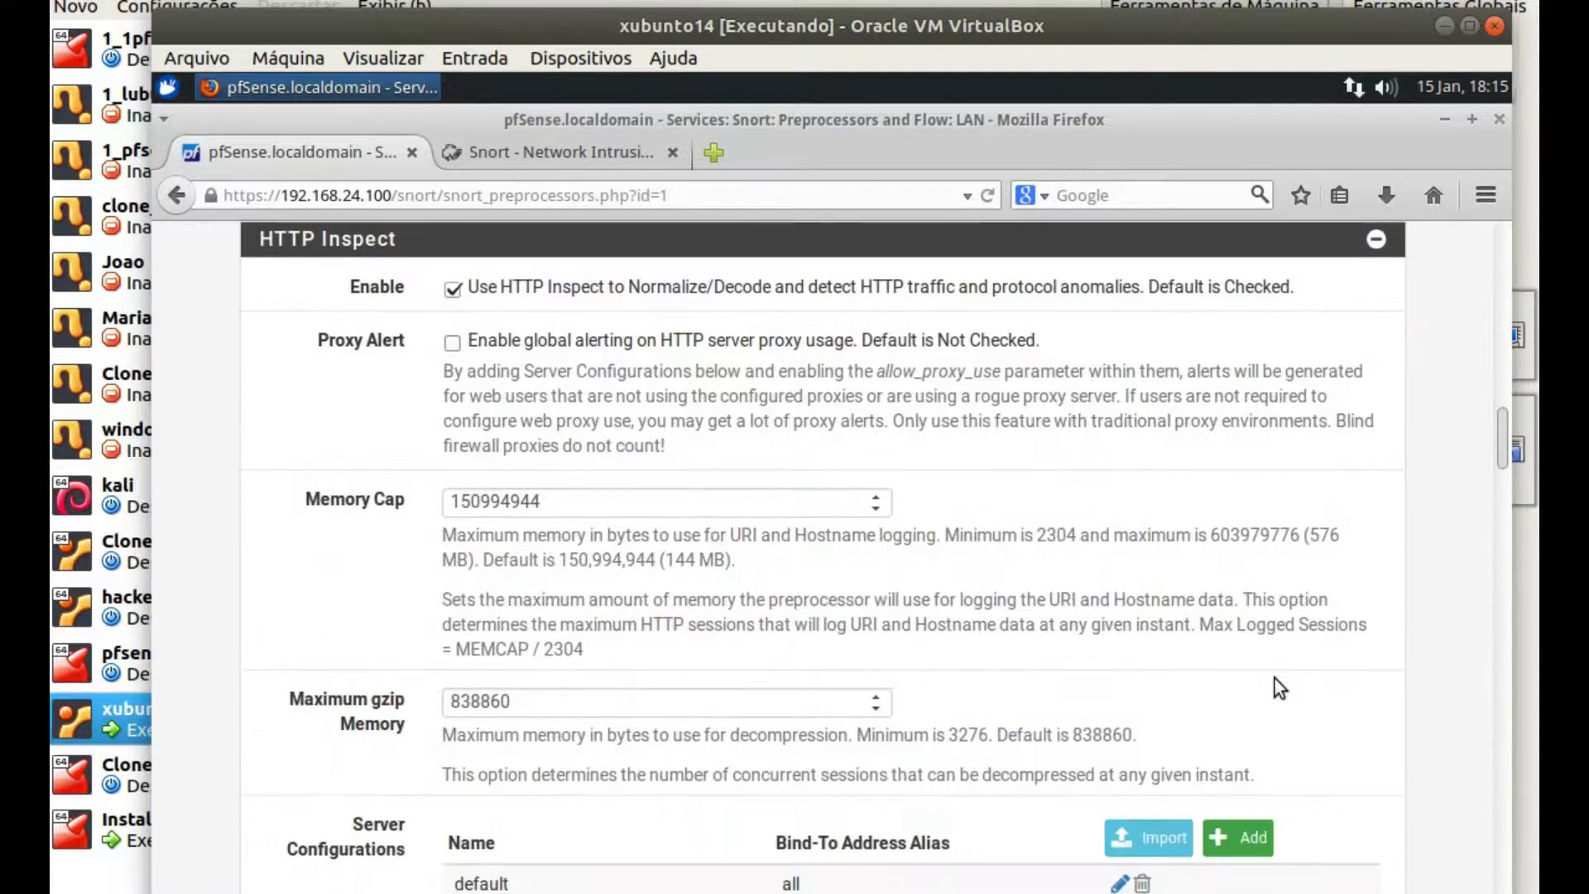
scroll(1274, 678, down, 16)
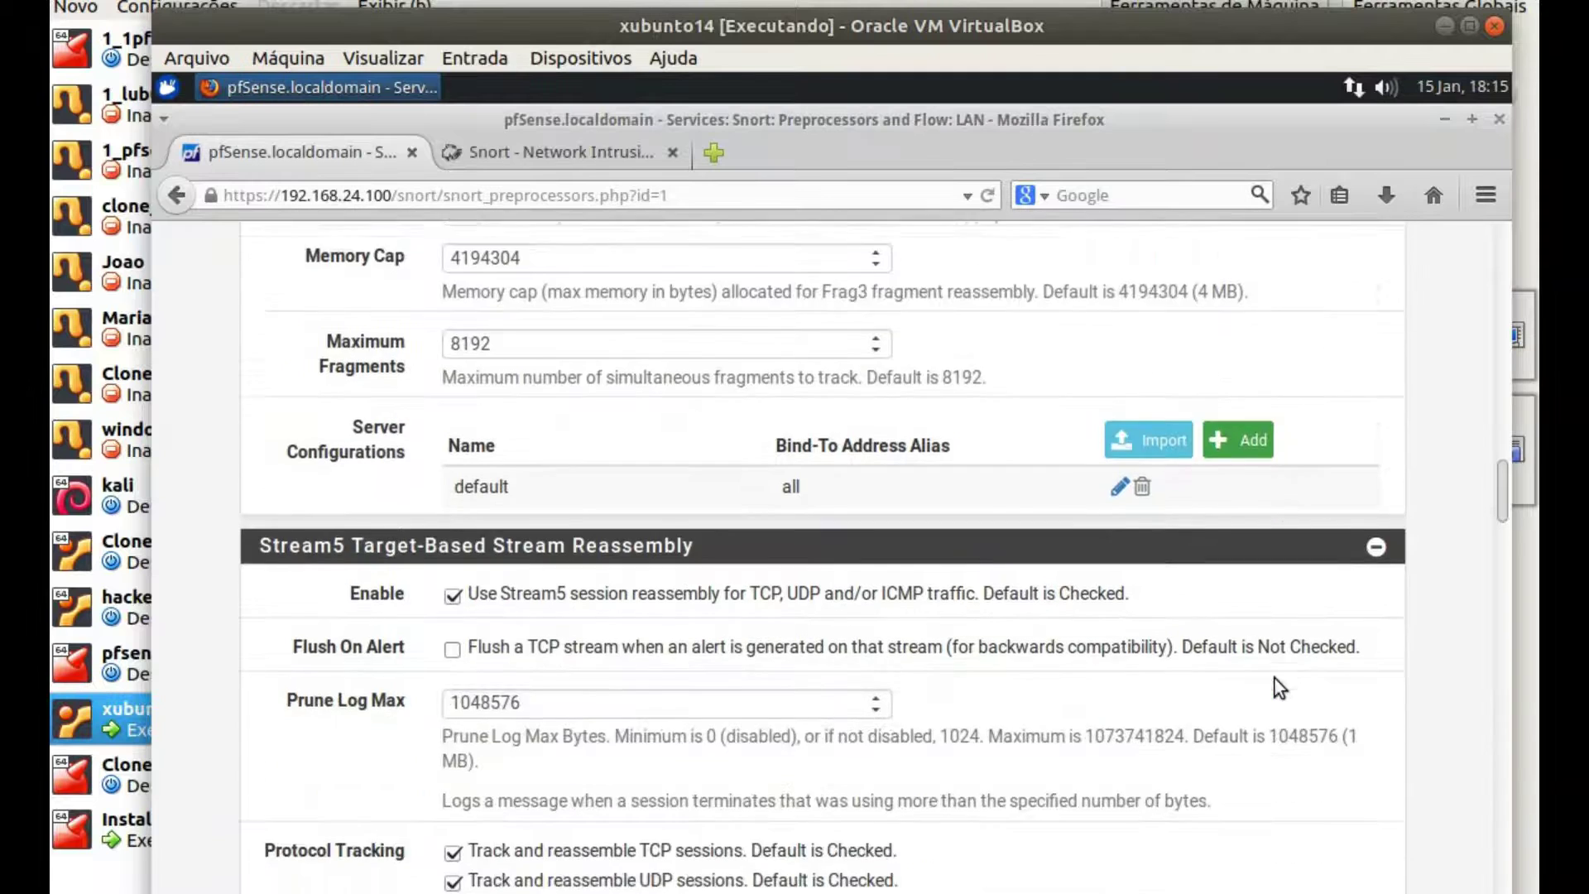
scroll(1274, 678, down, 4)
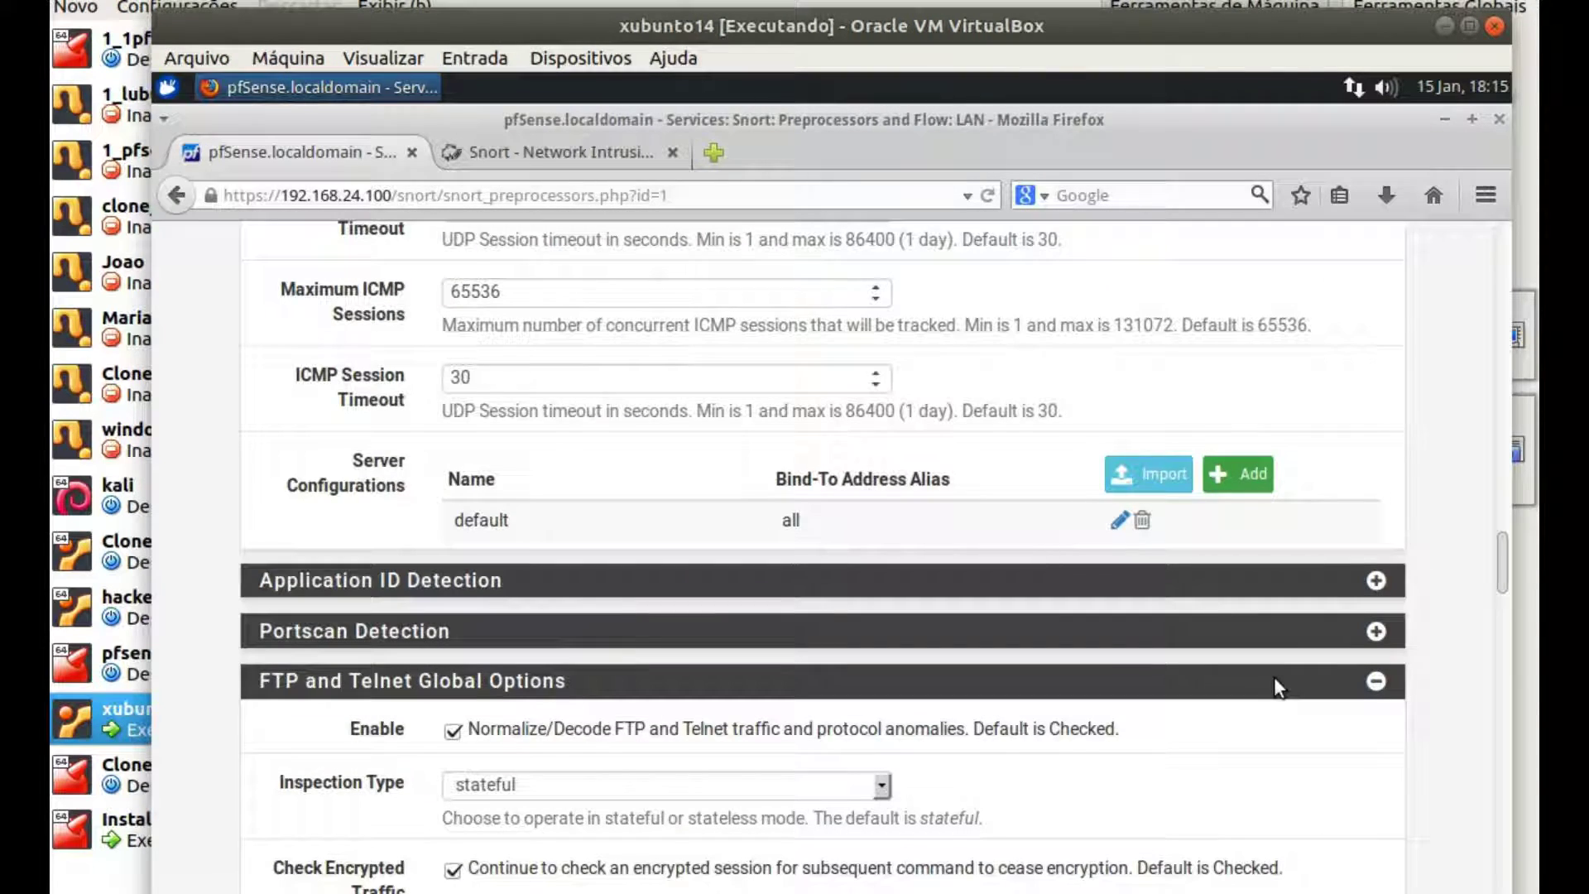
Expand the Portscan Detection section of the LAN preprocessors and enable portscan detection
click(1375, 633)
scroll(1309, 664, down, 3)
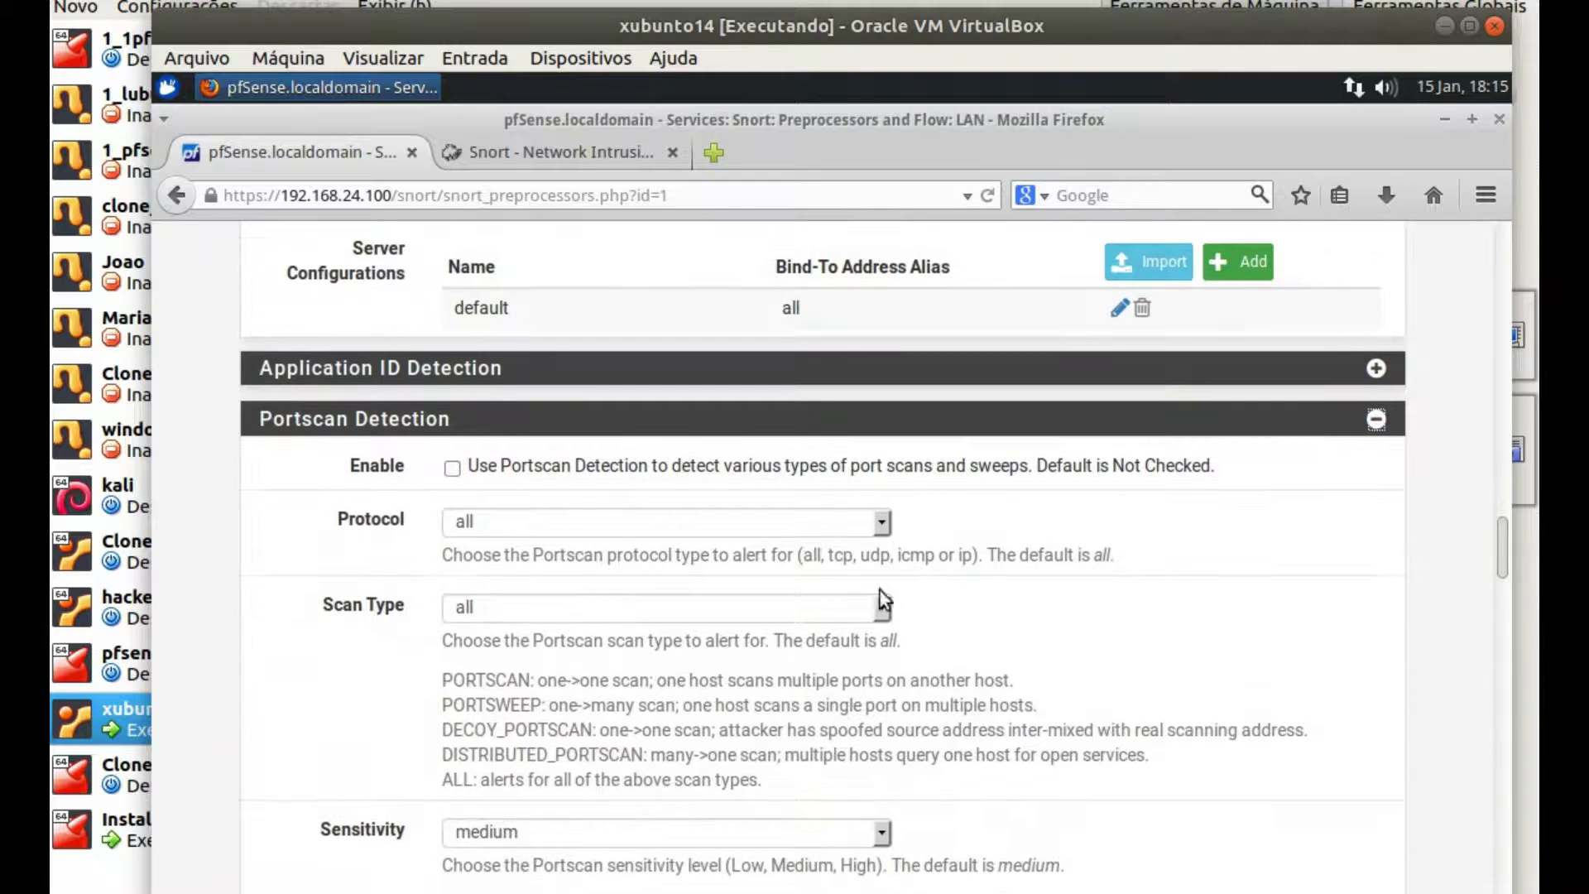
click(453, 469)
scroll(1347, 665, down, 3)
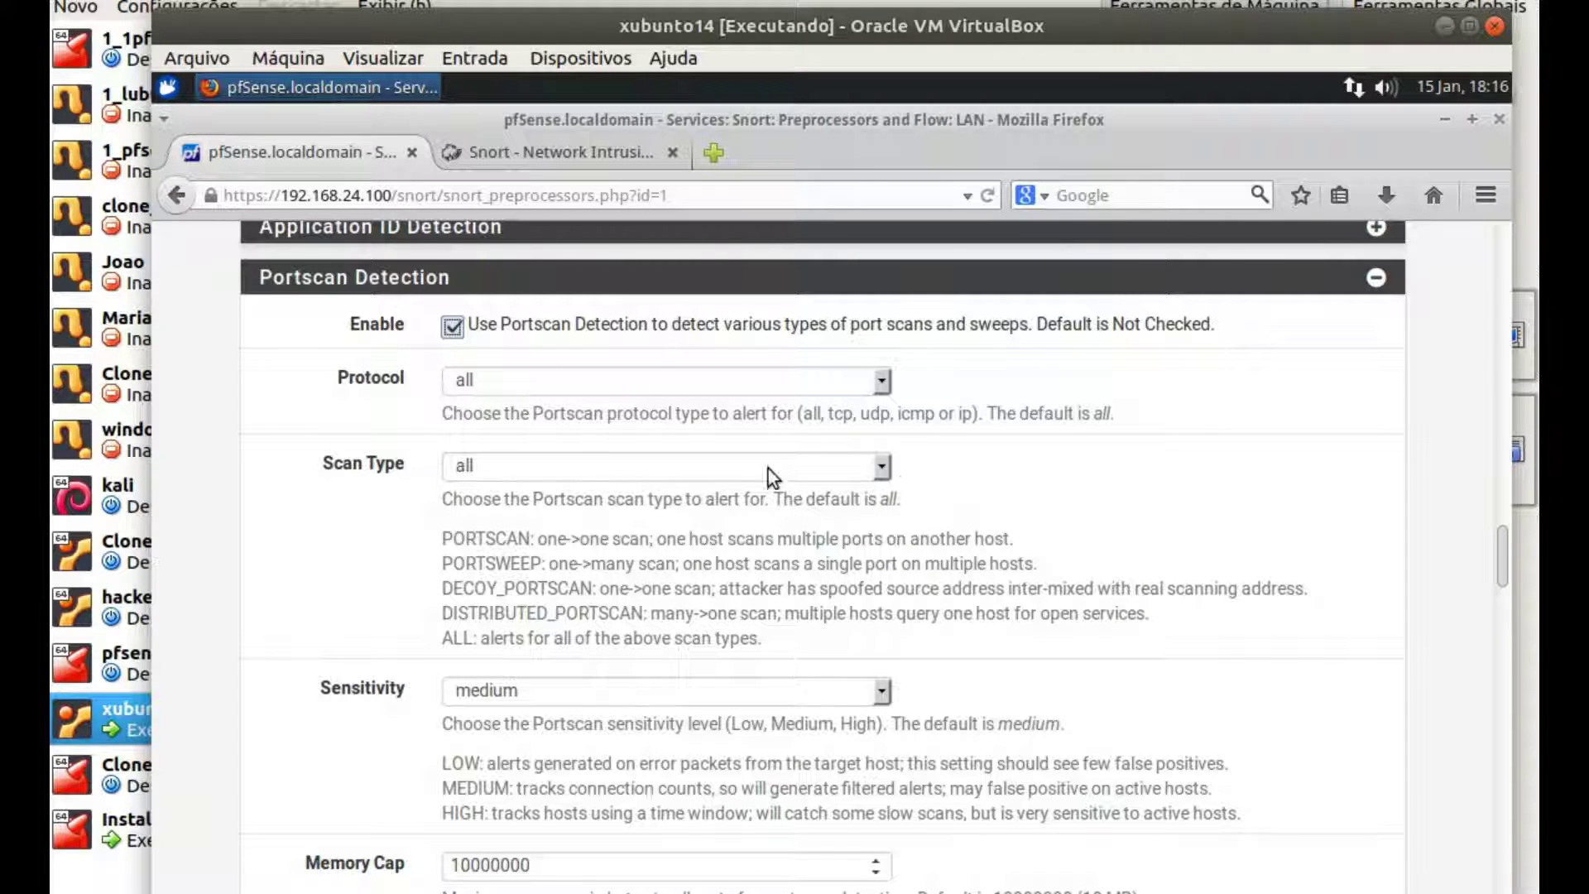
Examine the portscan scan types, sensitivity, memory cap and ignore options, plus the FTP and Telnet preprocessor settings
click(880, 470)
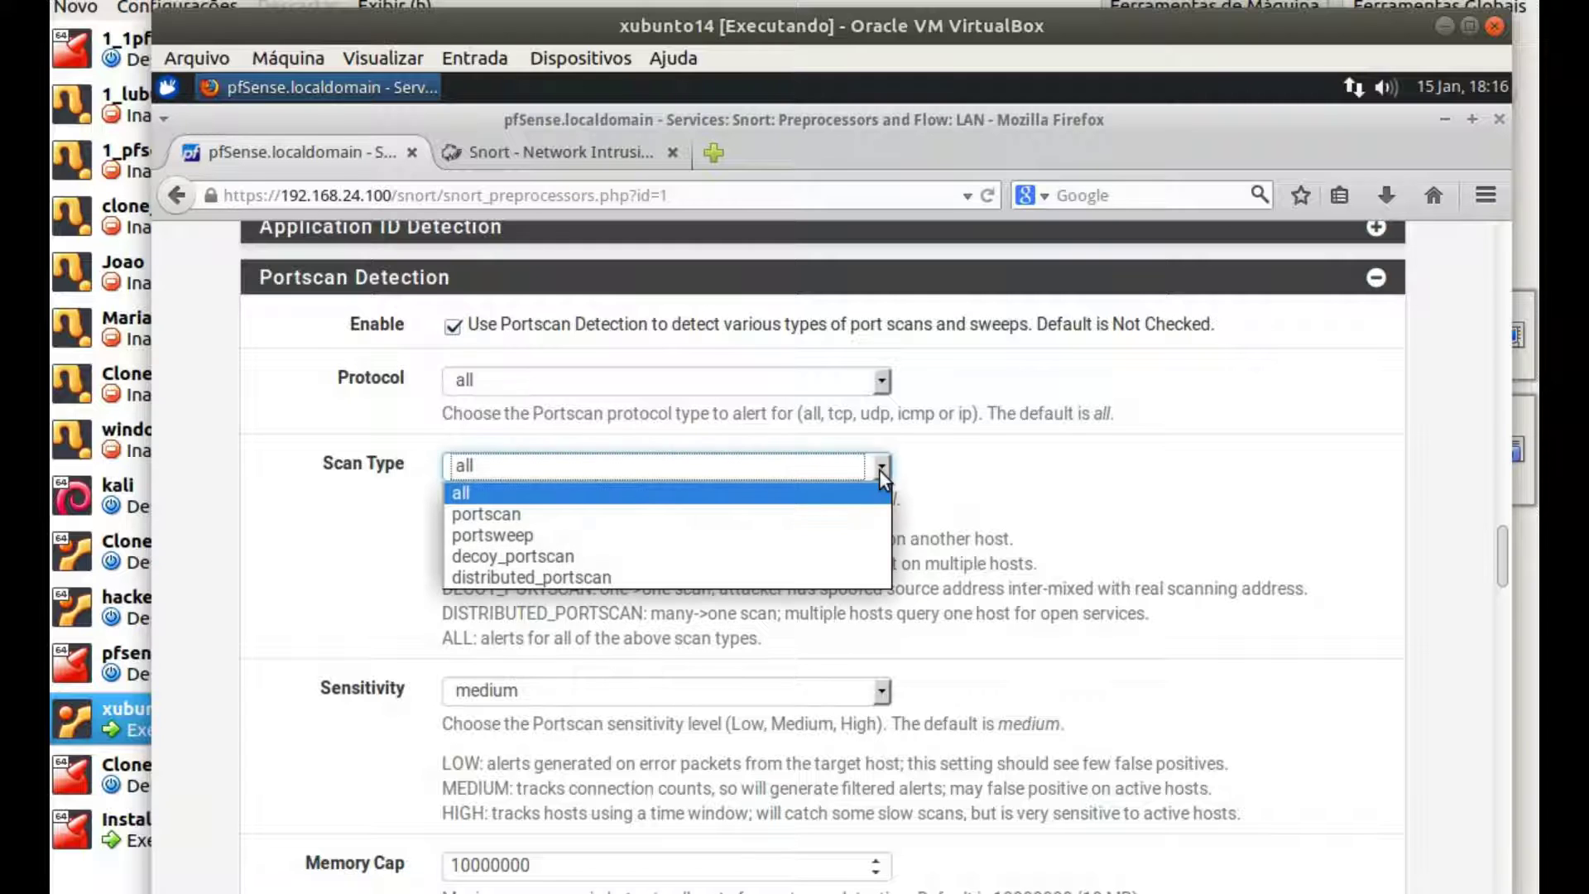
click(952, 470)
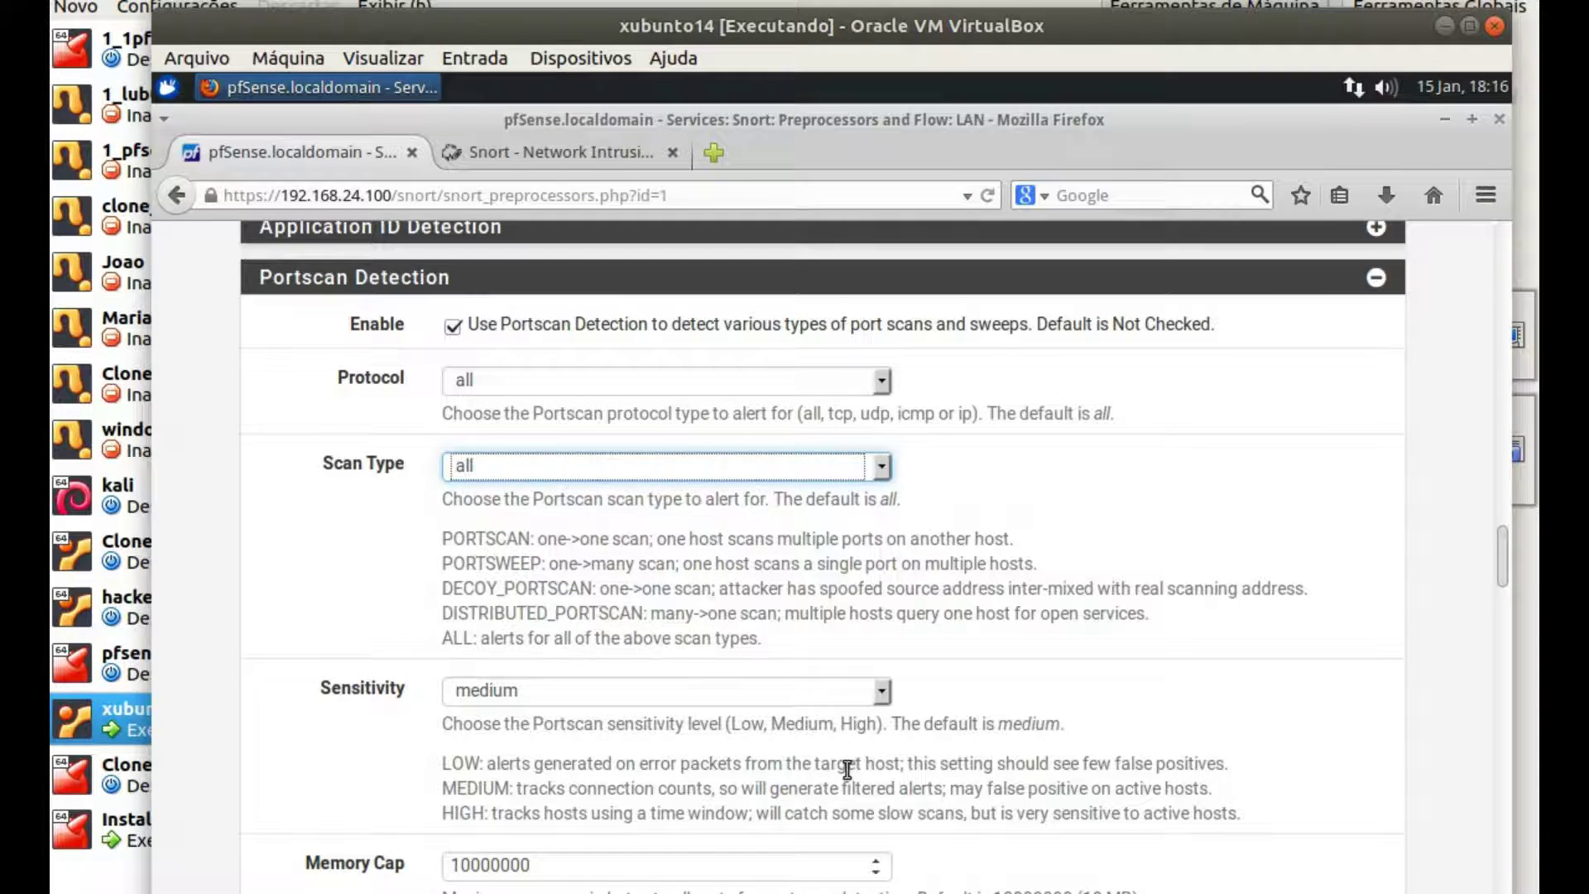
scroll(847, 770, down, 3)
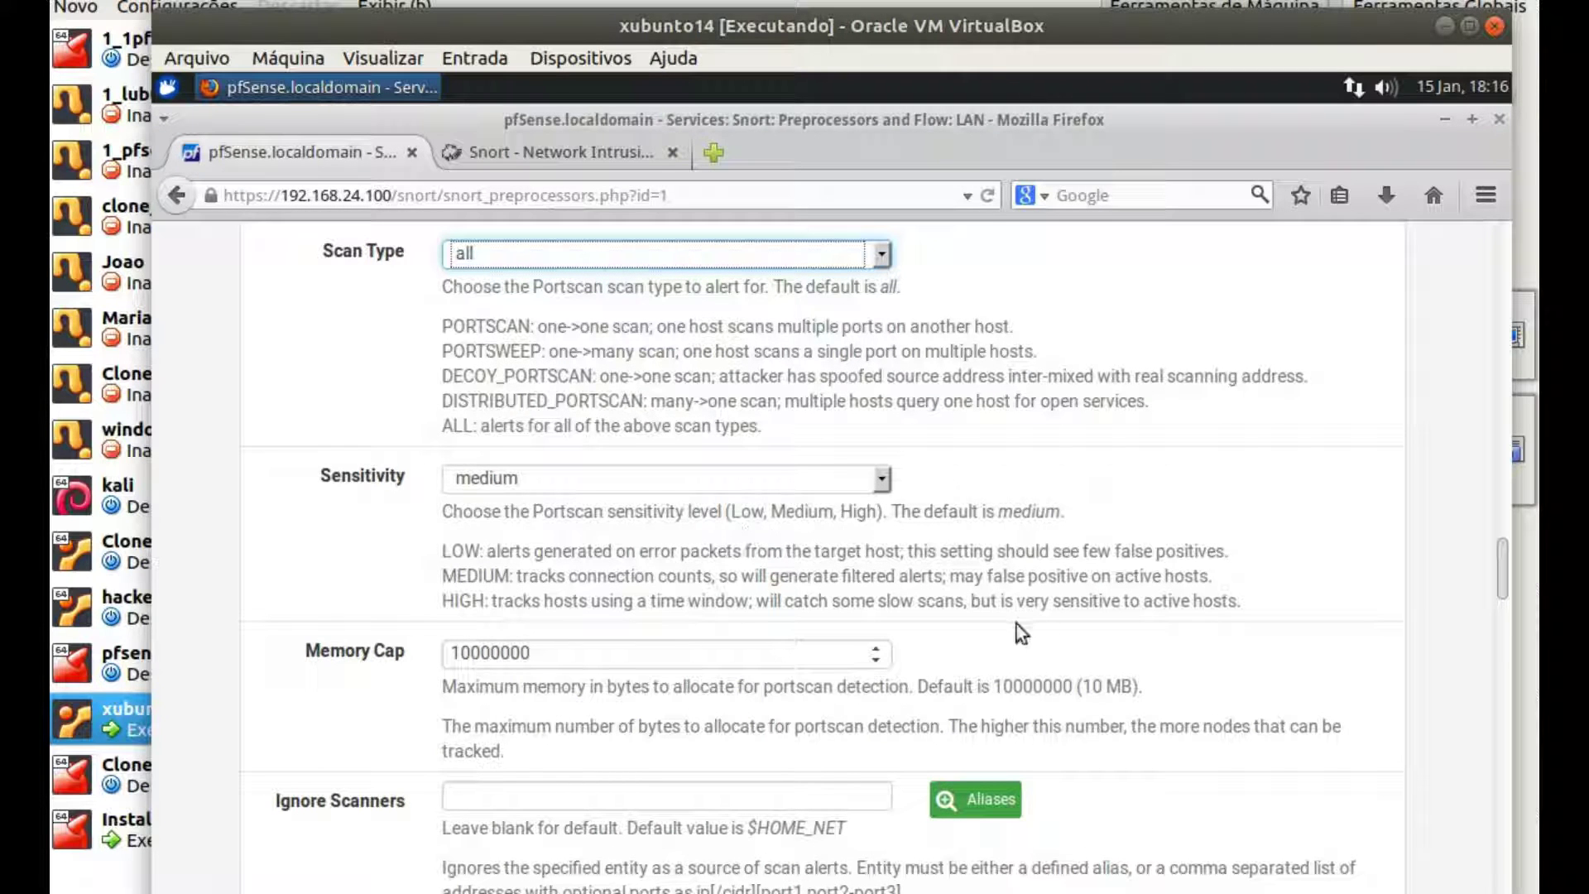
scroll(1031, 629, down, 5)
scroll(1029, 643, up, 4)
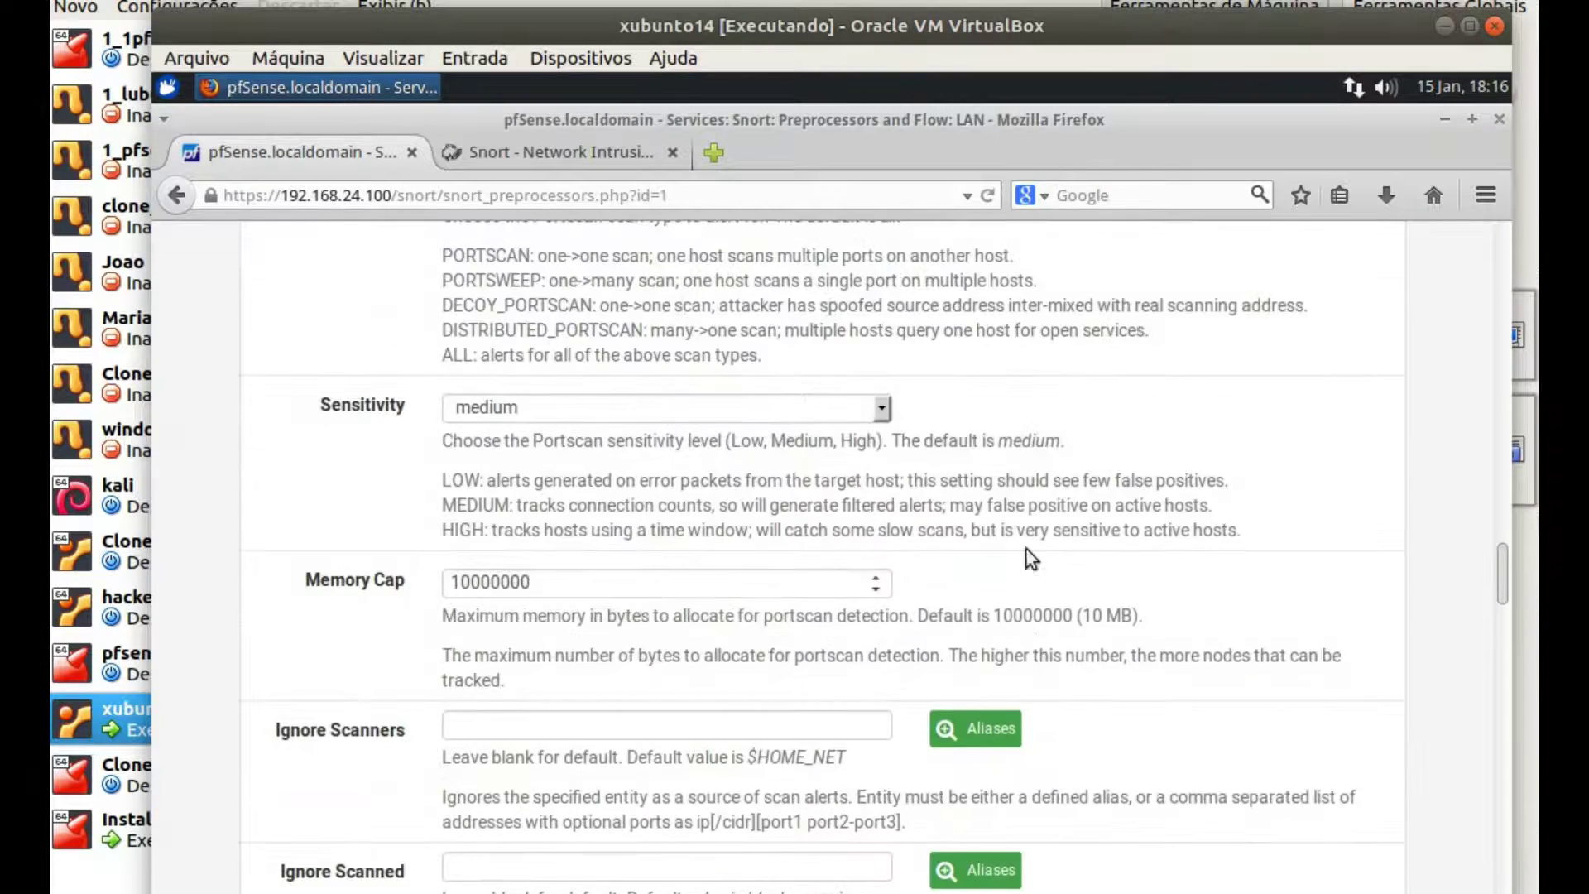
scroll(1081, 743, down, 5)
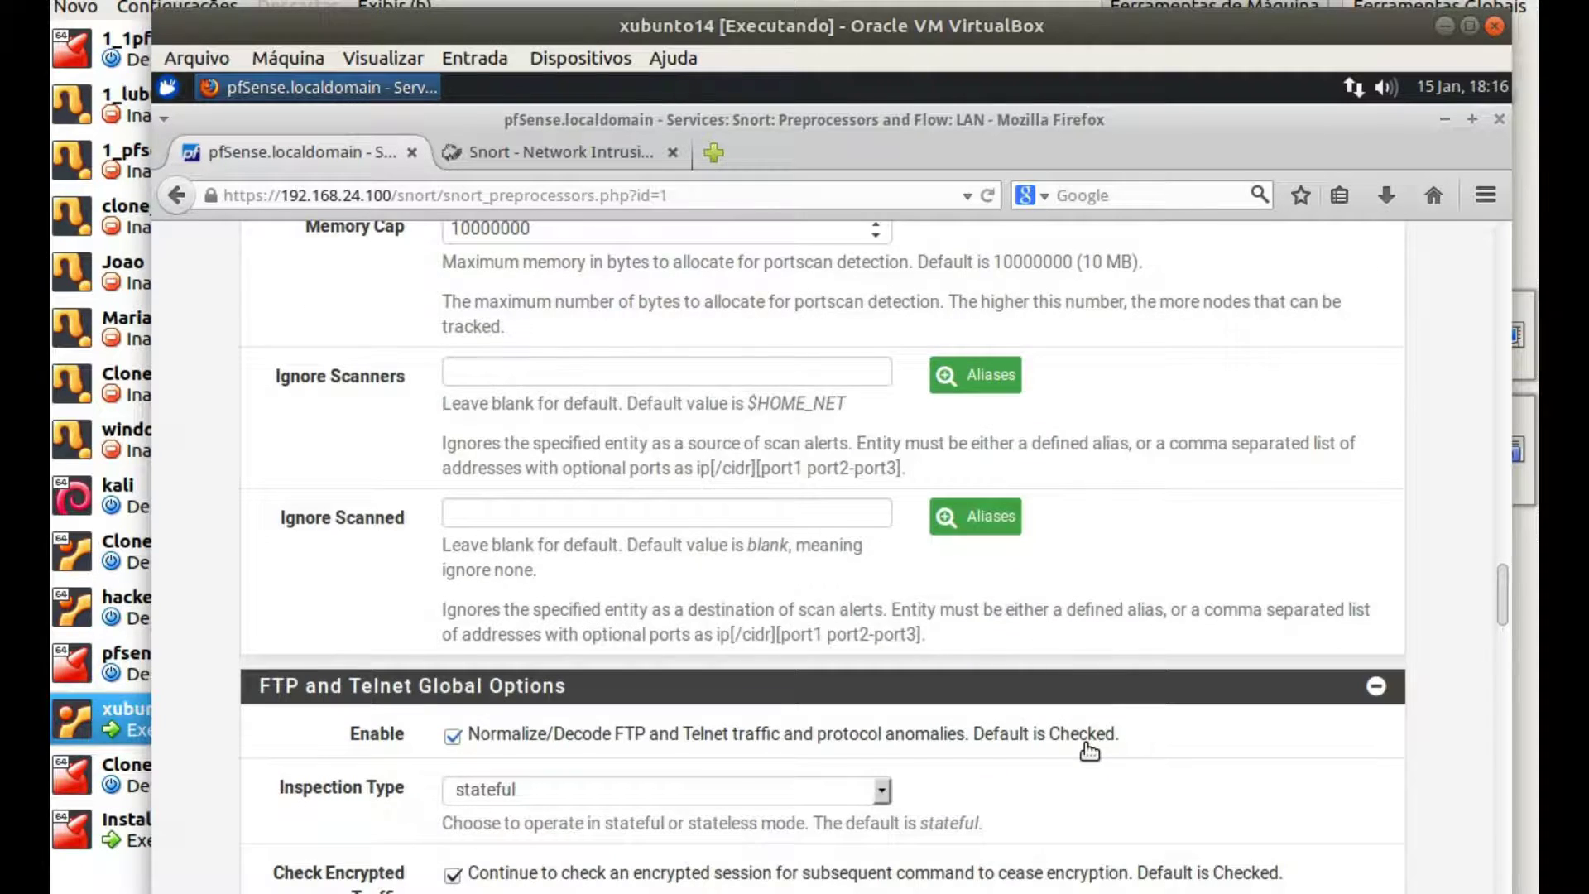
scroll(1085, 748, down, 4)
scroll(1085, 743, down, 5)
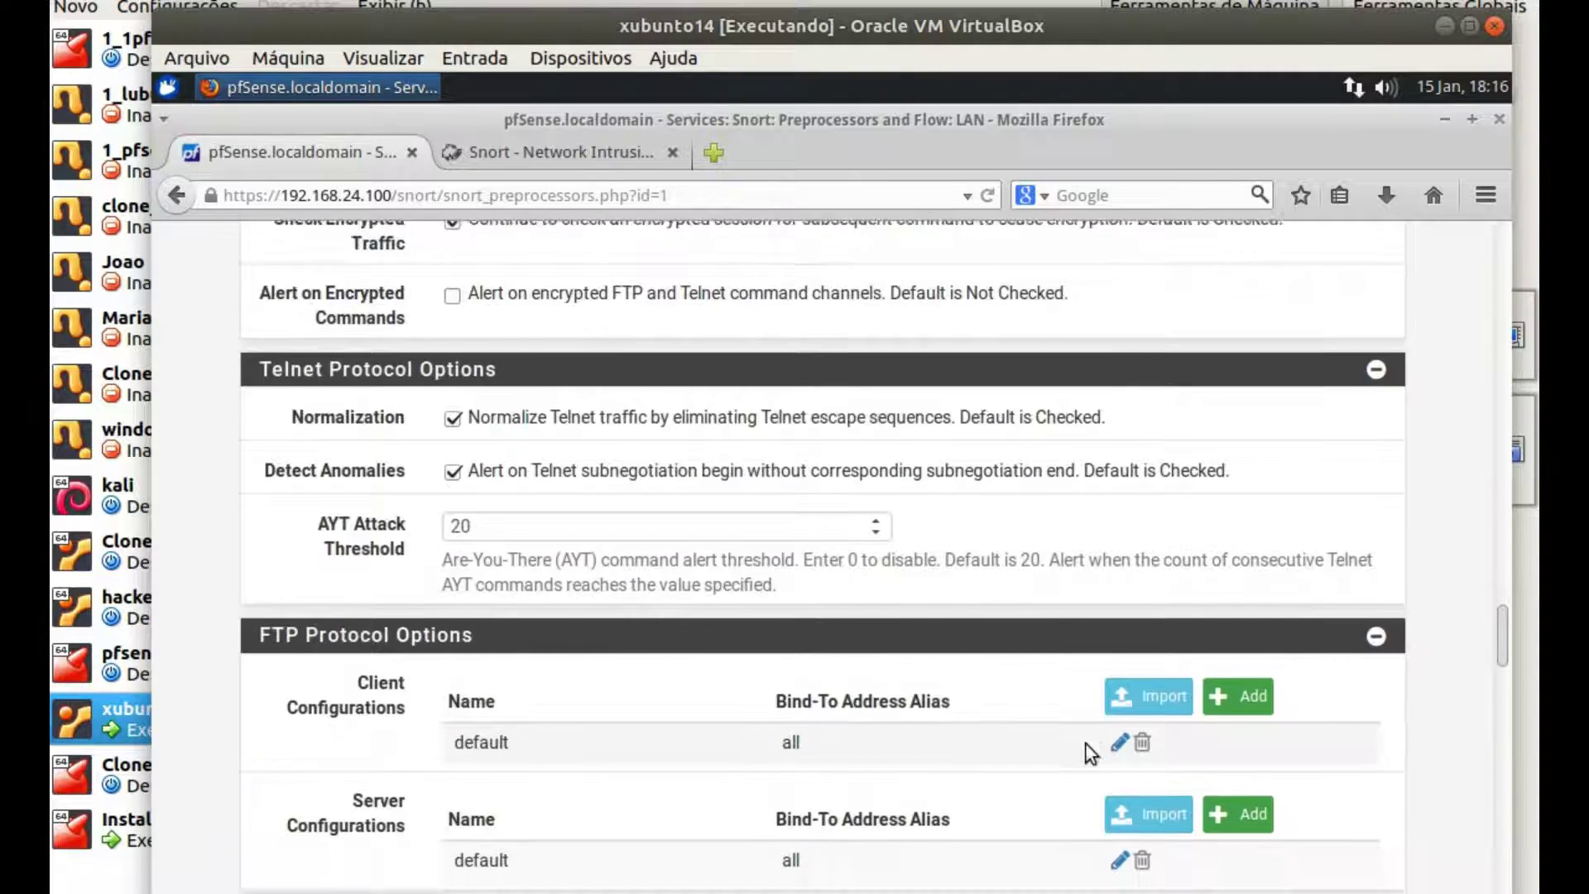
Expand the ARP Spoof Detection section of the LAN preprocessors and enable ARP spoof detection
scroll(1086, 743, down, 5)
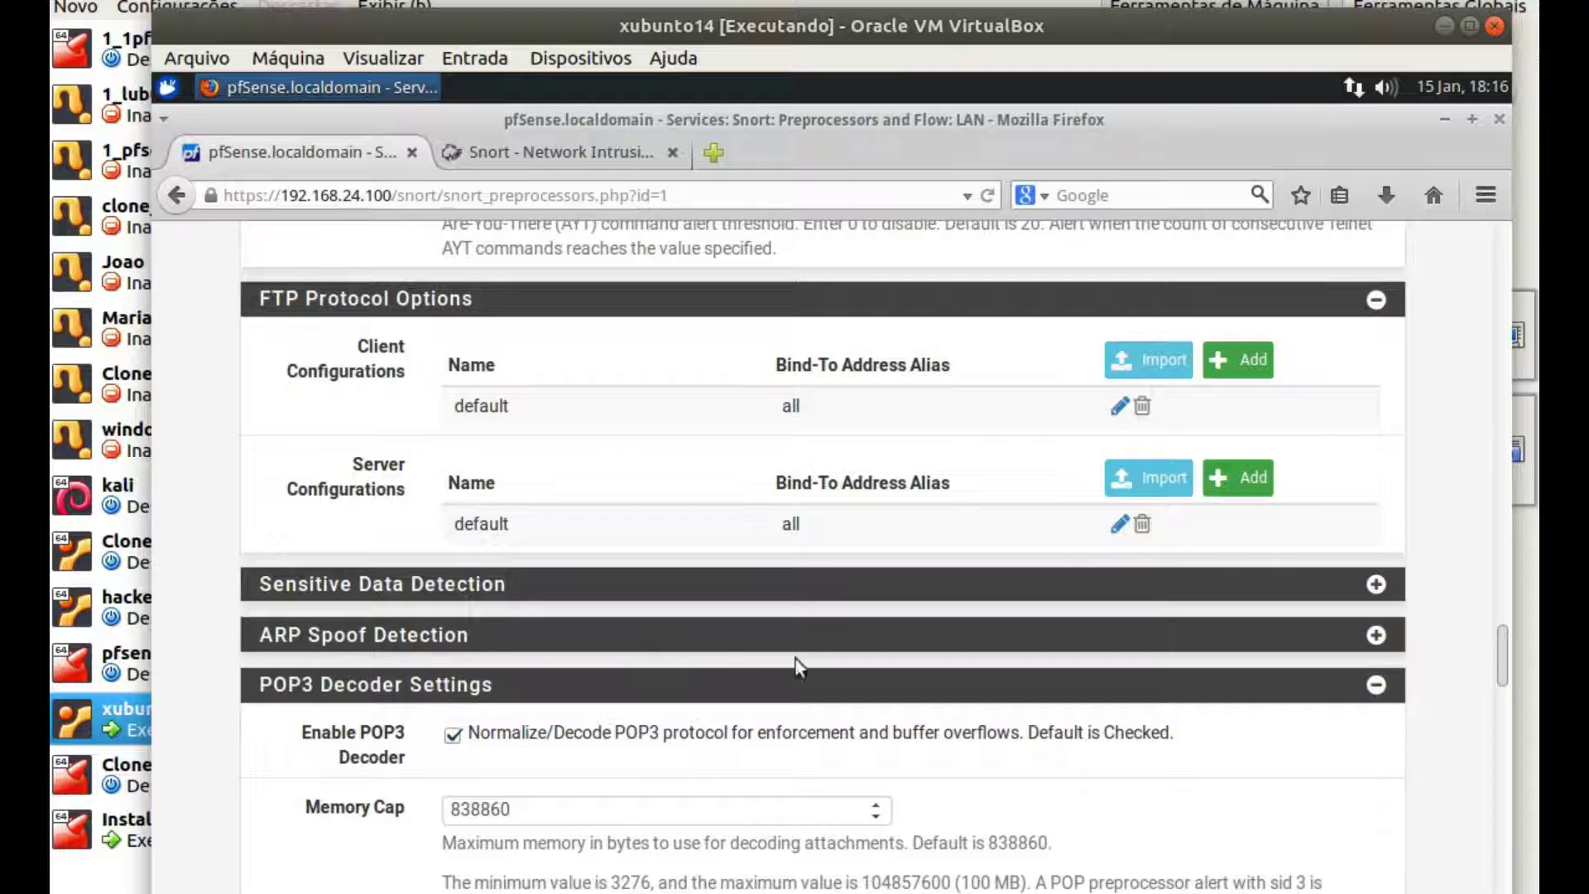
click(1375, 635)
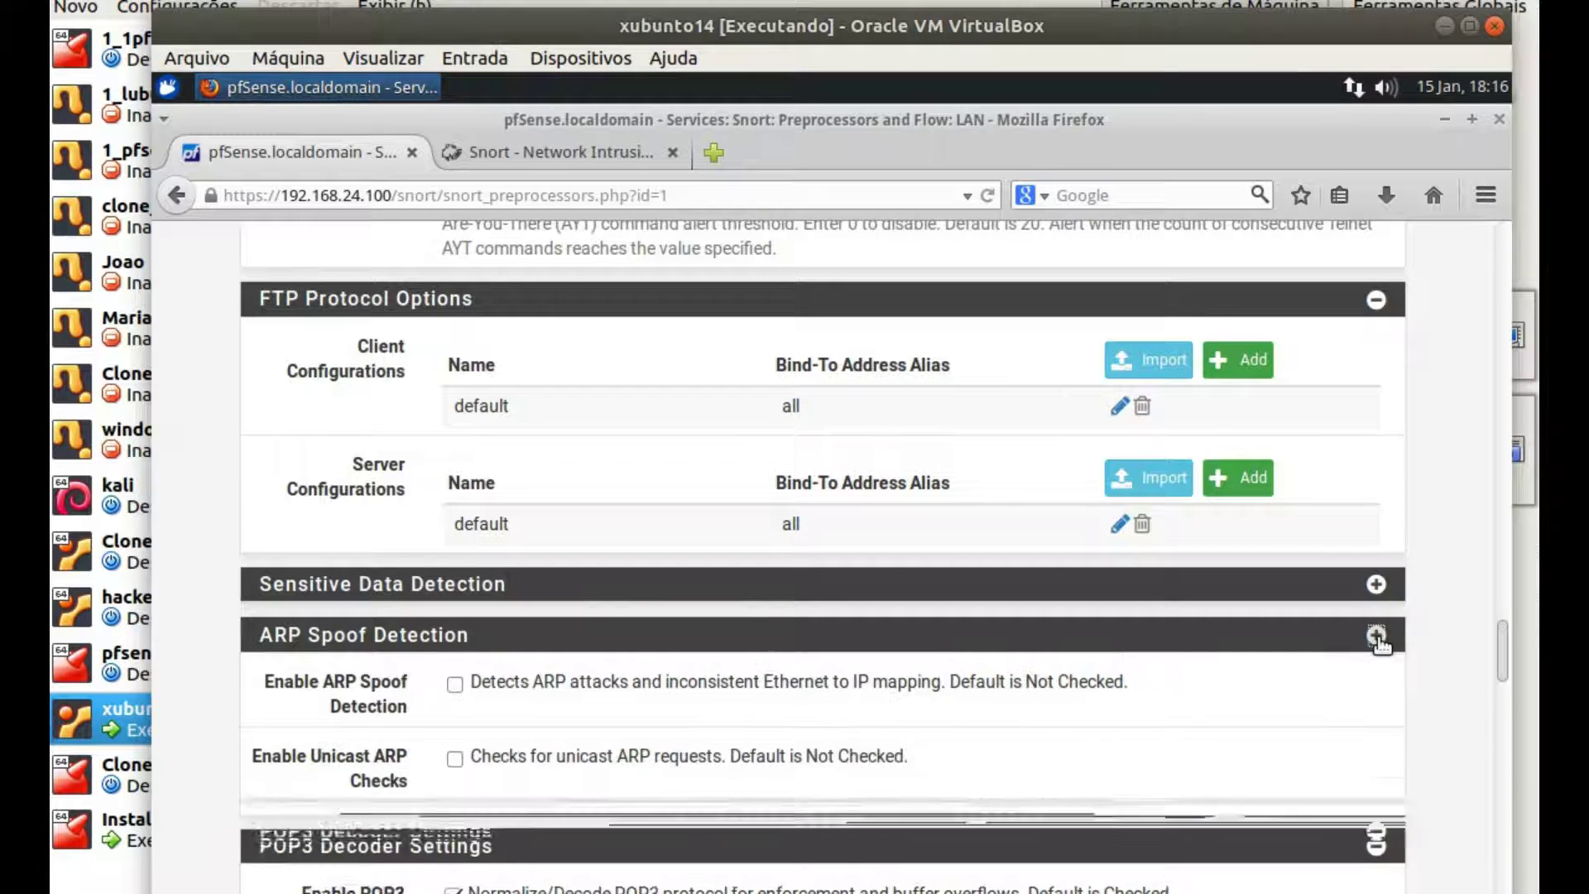
click(451, 684)
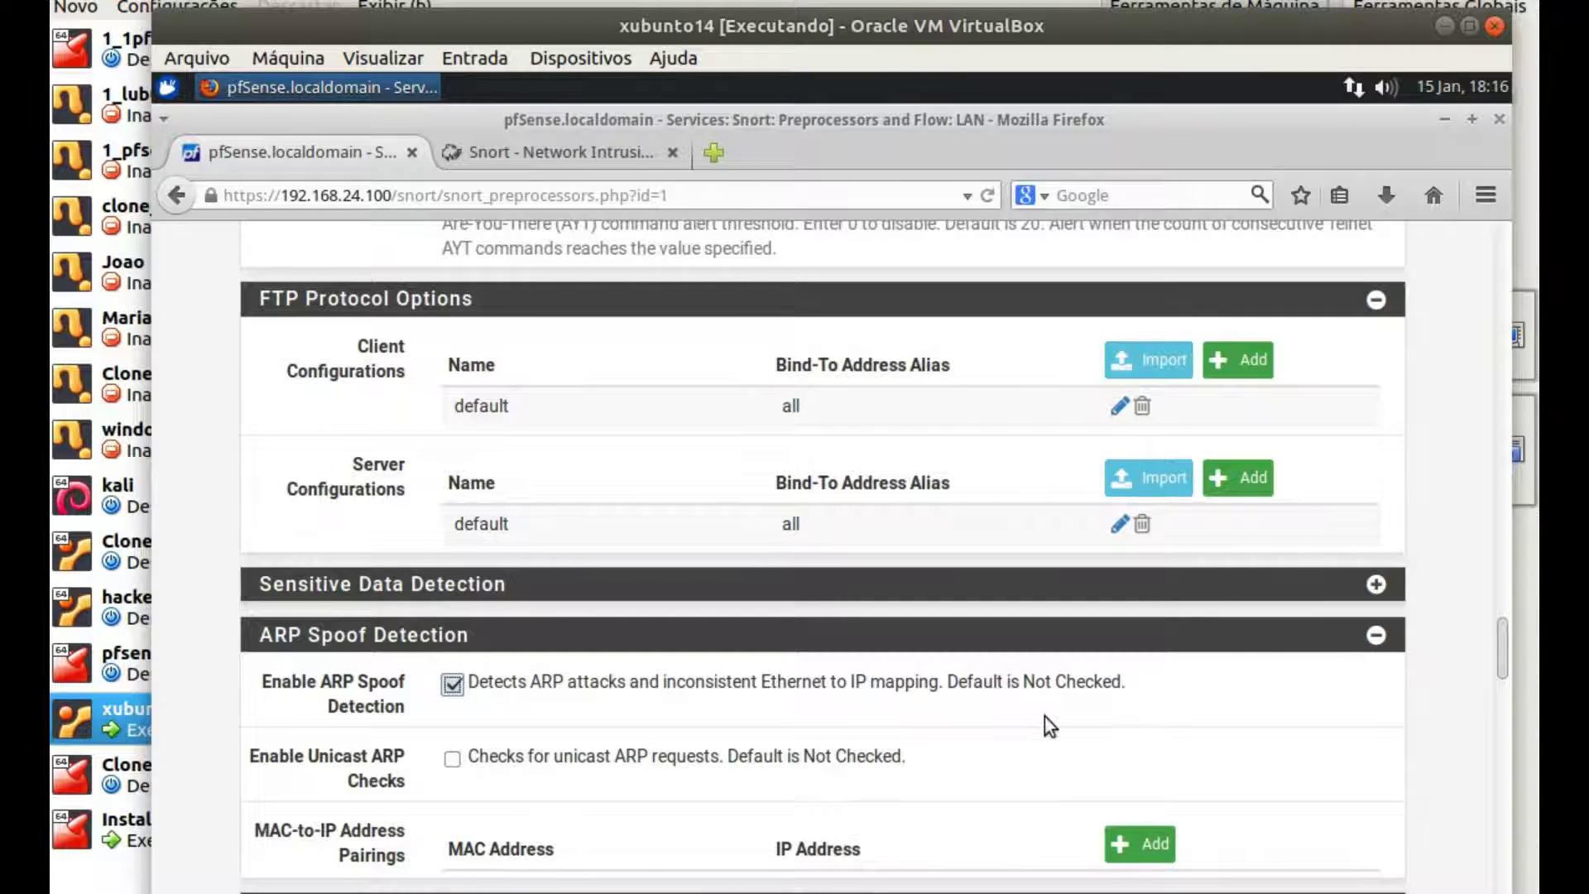
scroll(1044, 717, down, 2)
scroll(1044, 716, down, 4)
scroll(1043, 708, up, 4)
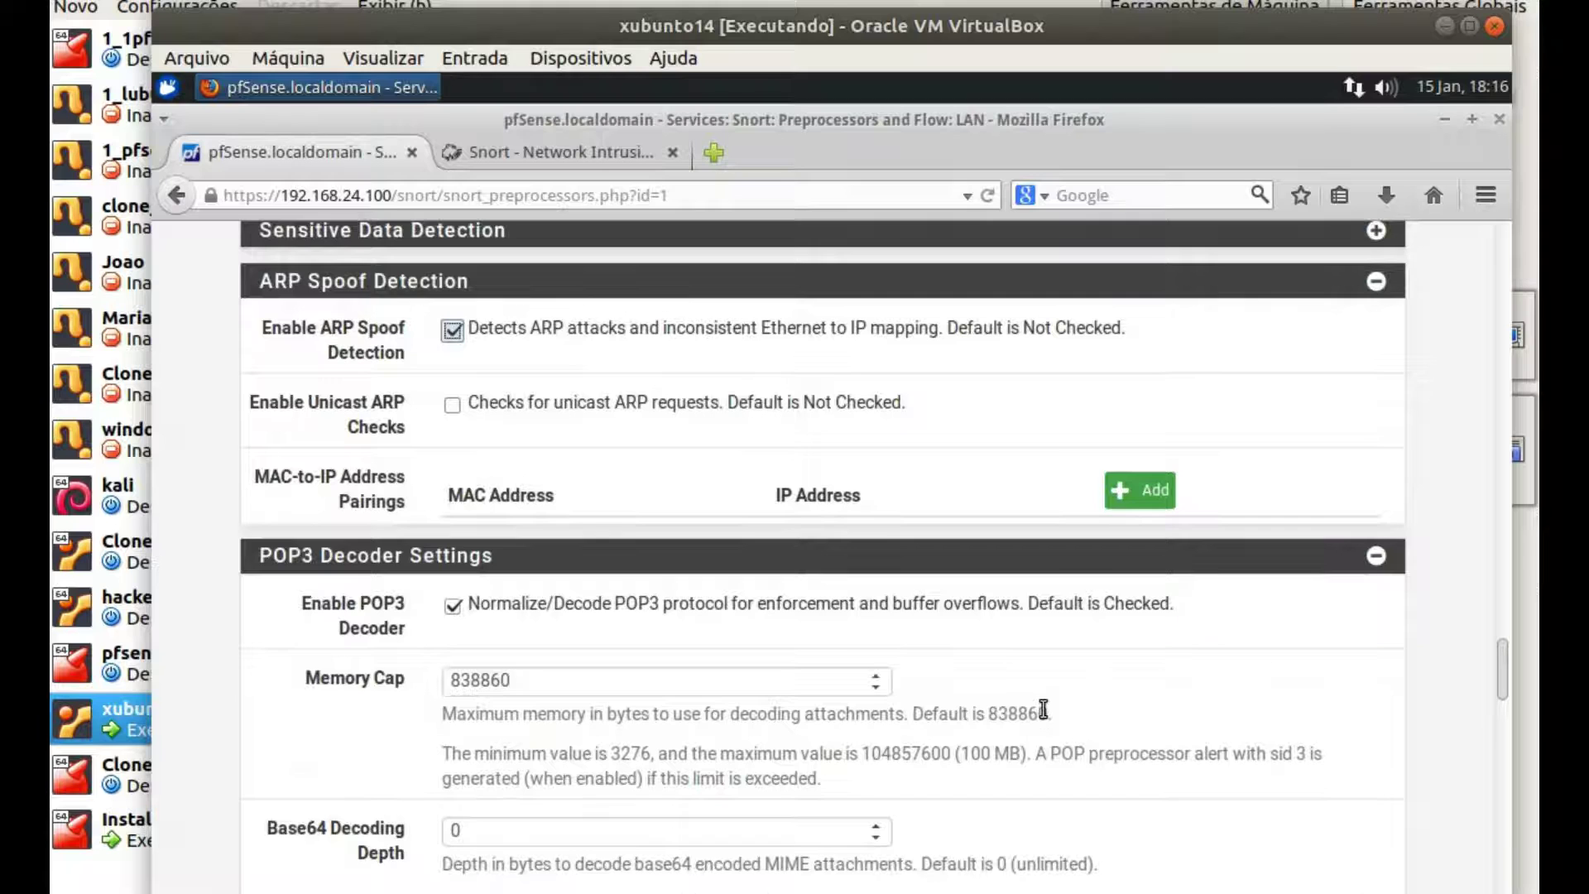
scroll(1044, 708, up, 5)
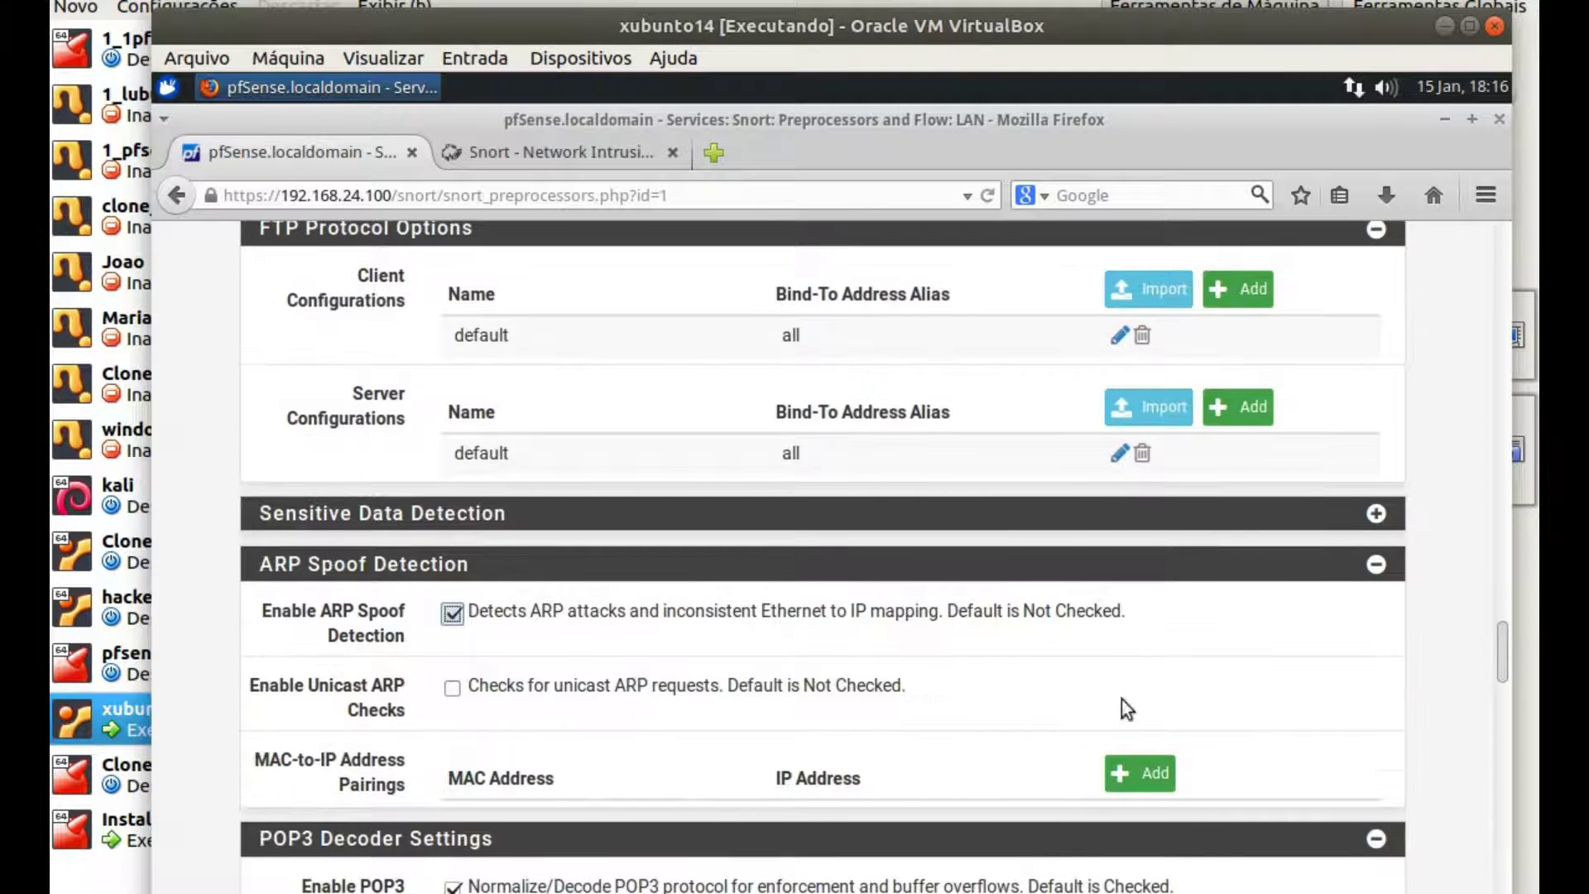
scroll(1469, 757, down, 3)
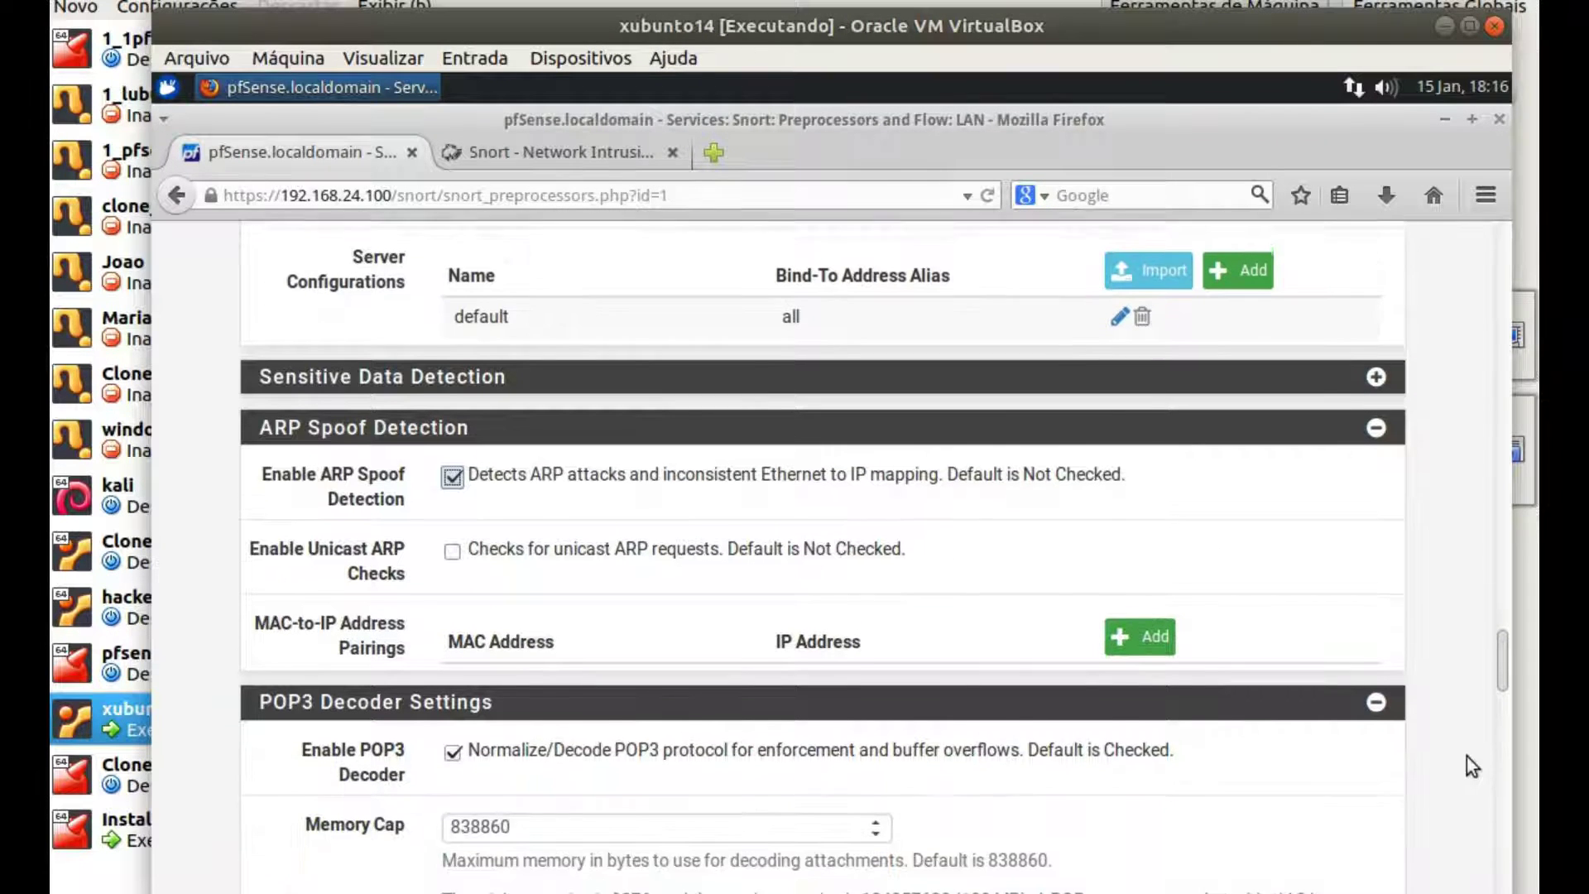
Save the LAN preprocessor settings and start Snort on the LAN (em1) interface
scroll(1466, 756, down, 10)
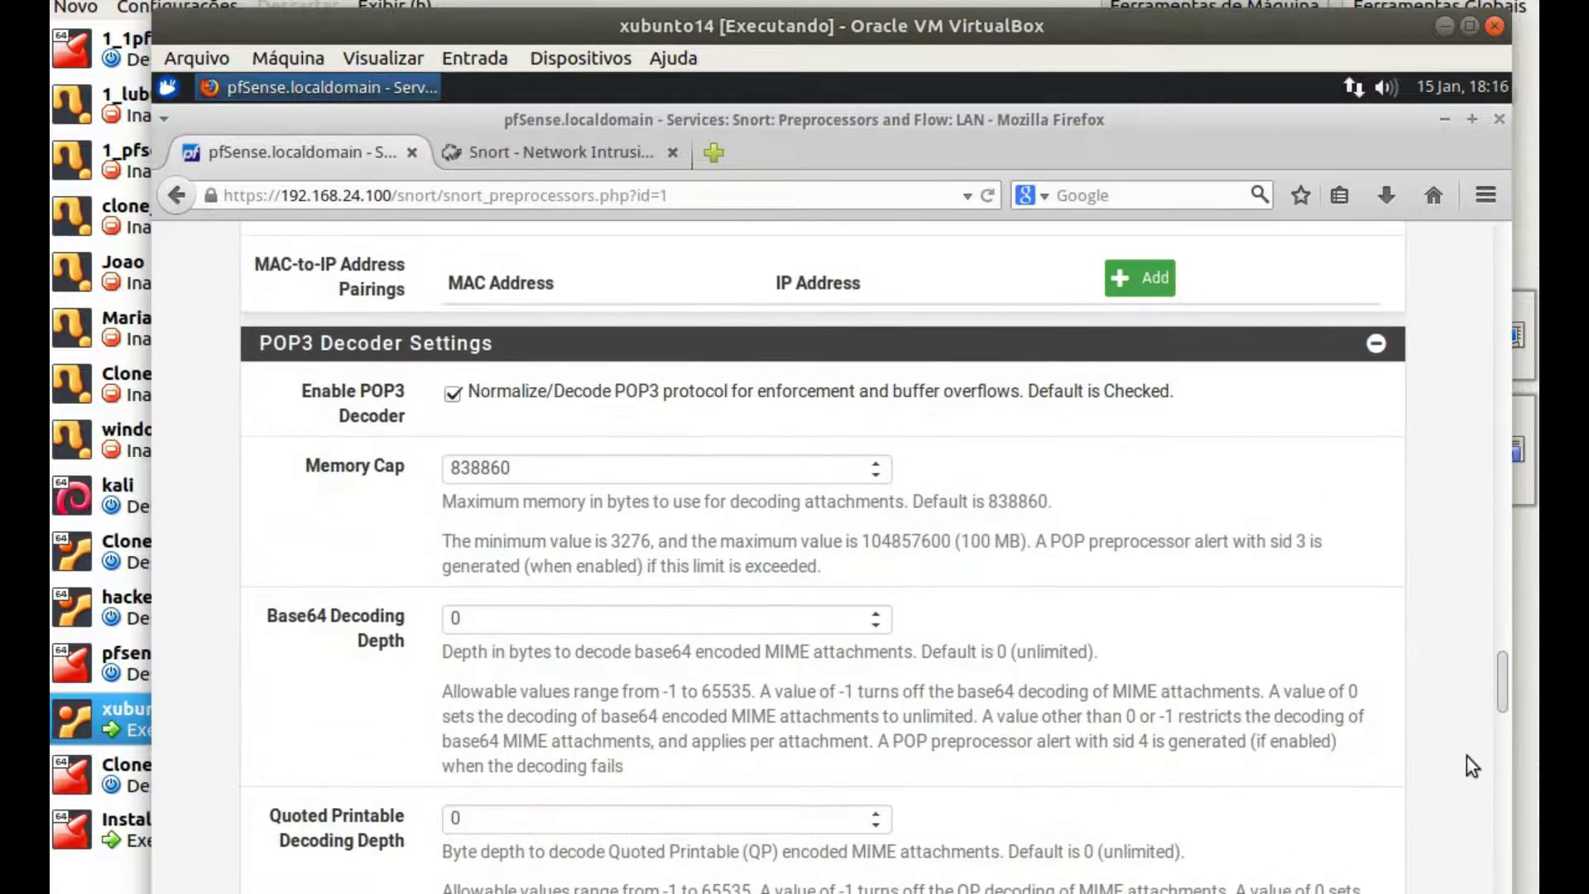
scroll(1466, 756, up, 3)
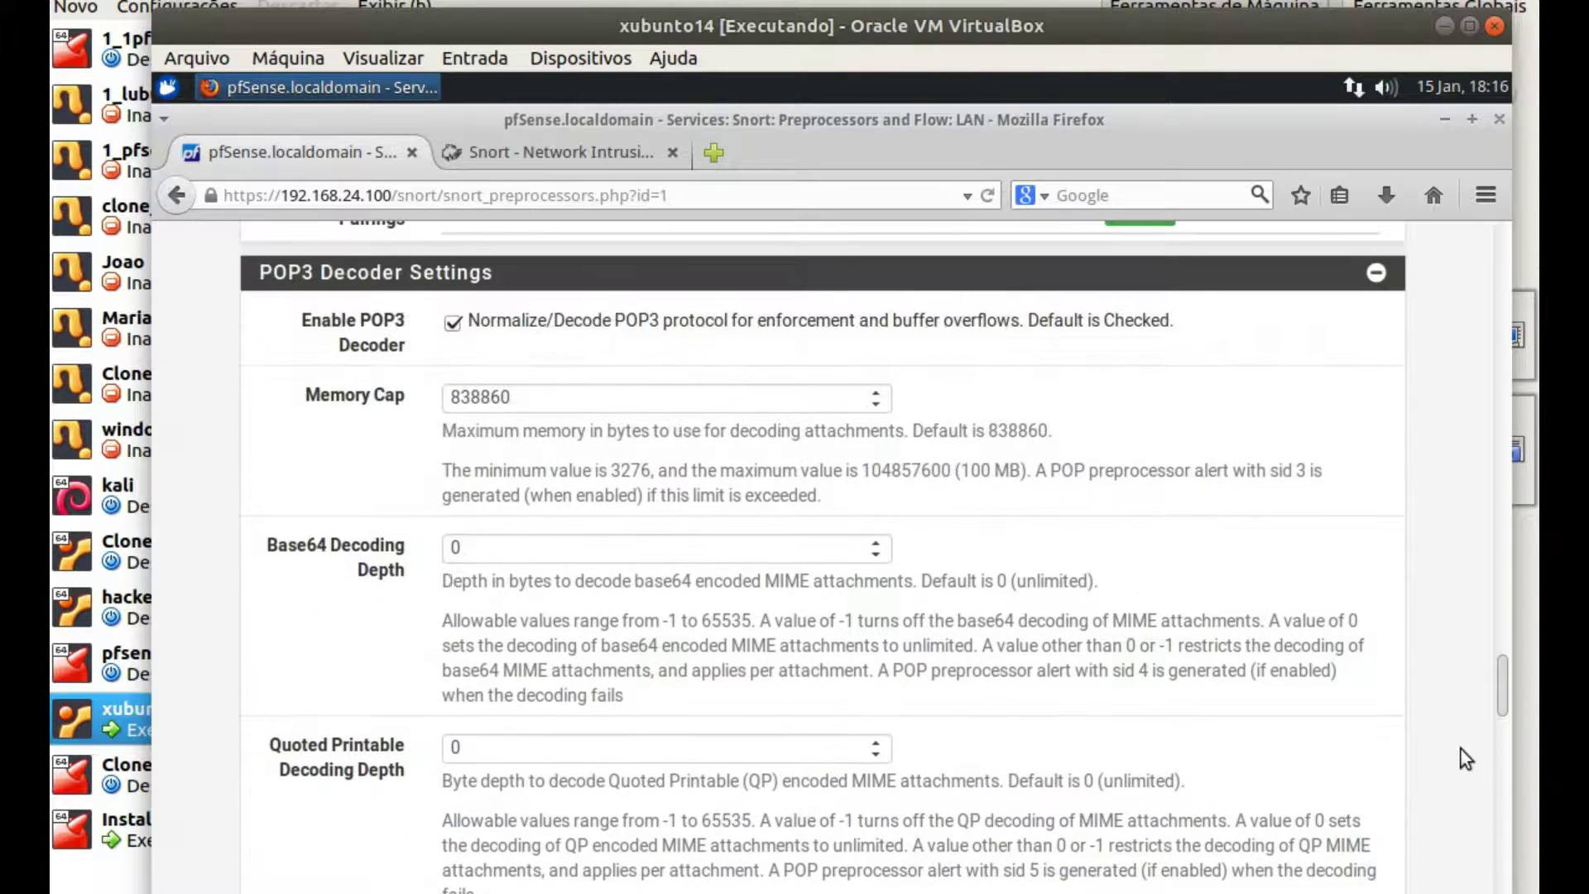
scroll(1462, 748, down, 20)
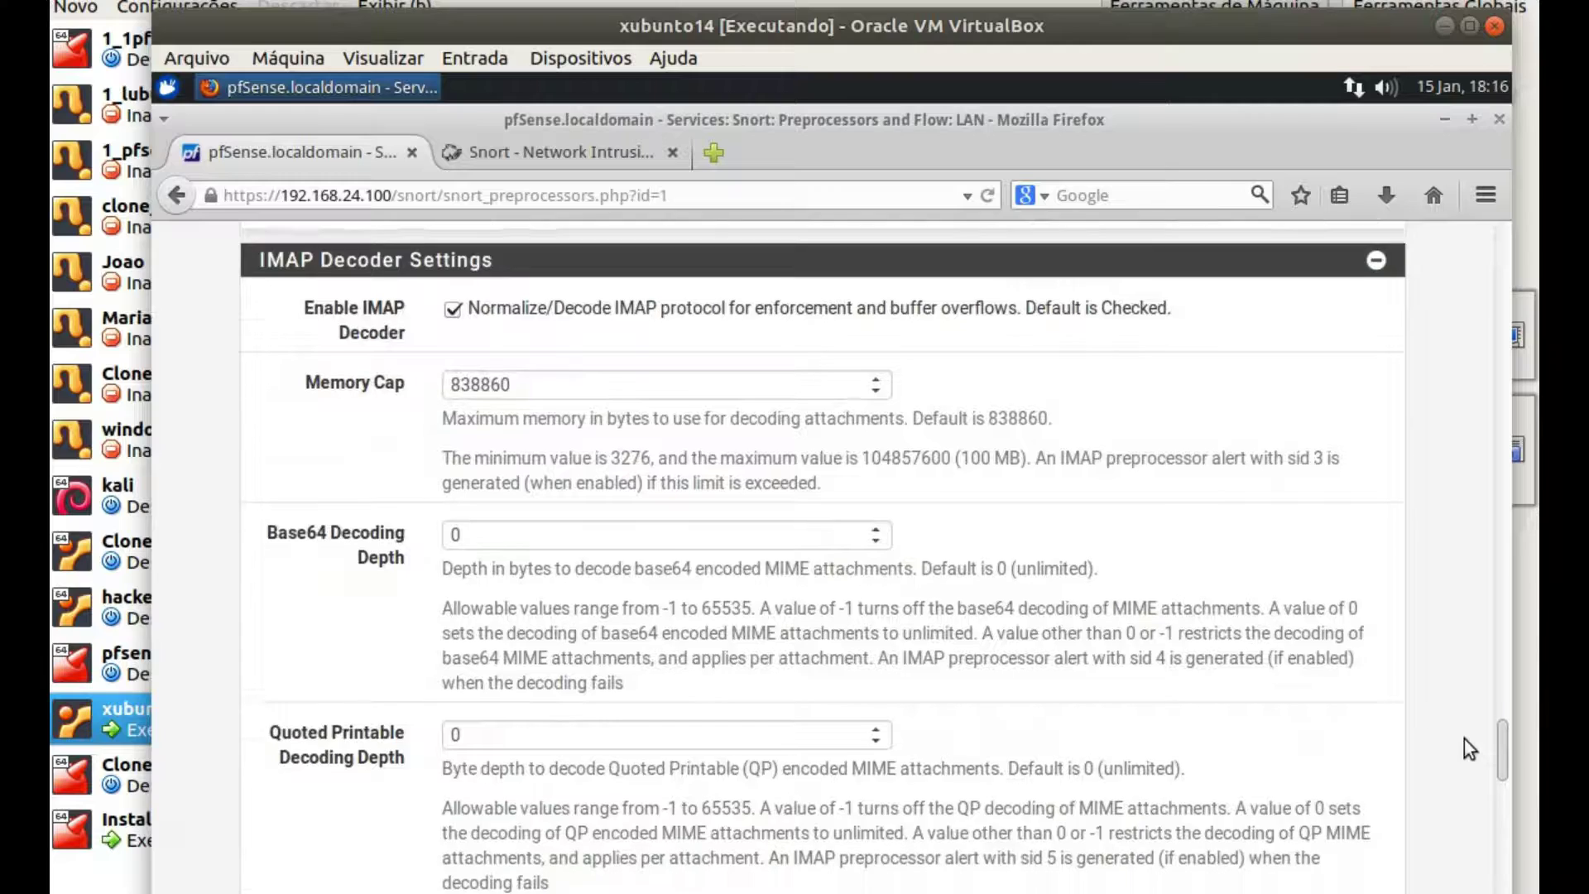
scroll(1463, 738, down, 20)
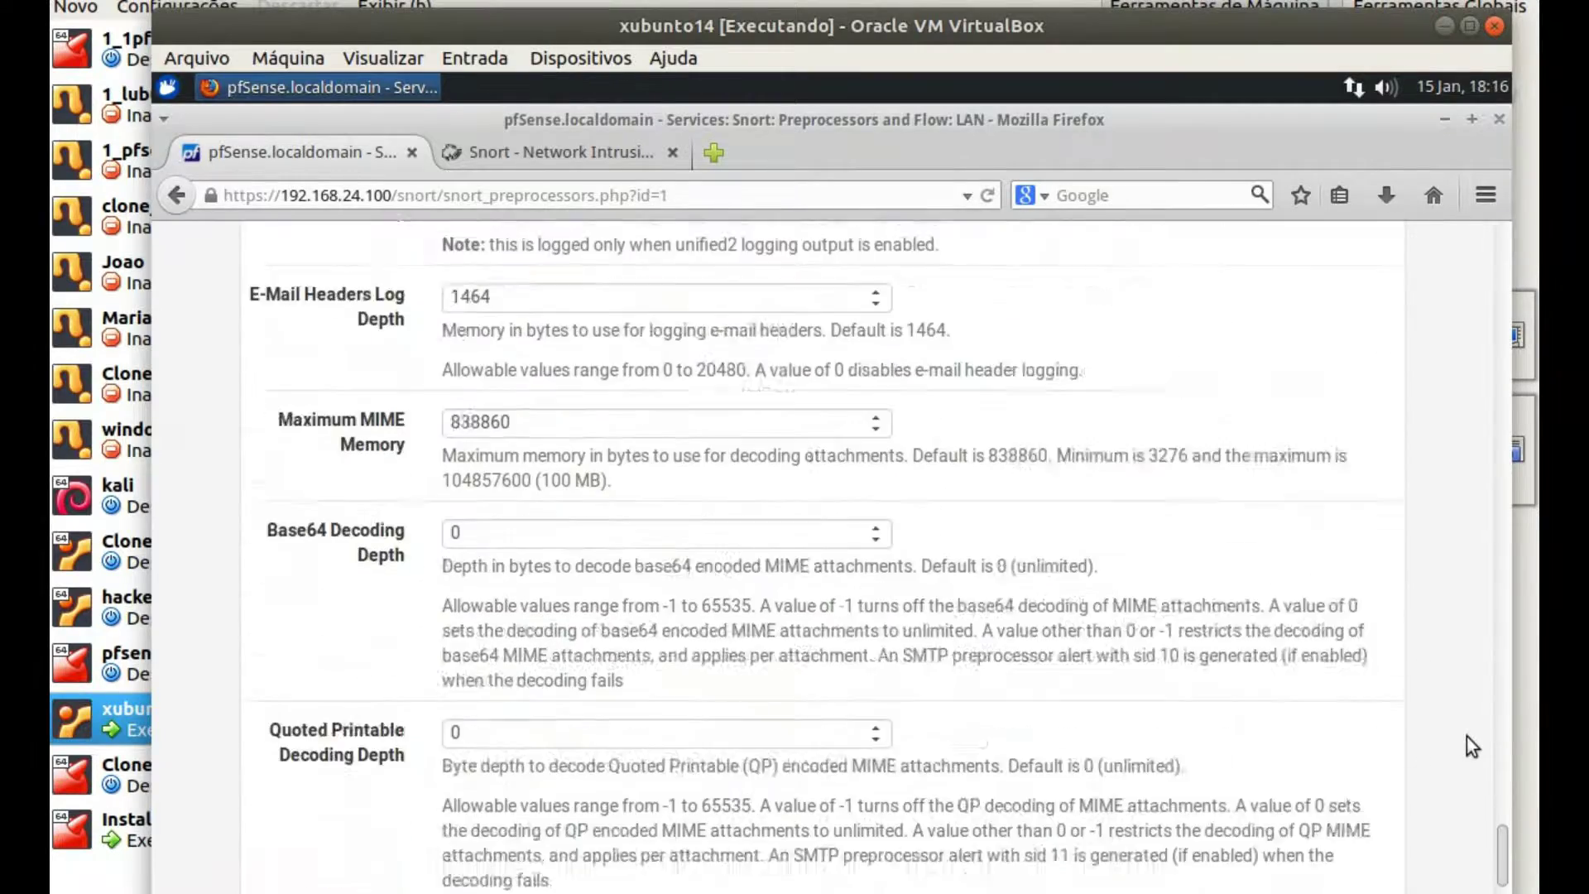
scroll(1470, 734, down, 6)
click(481, 663)
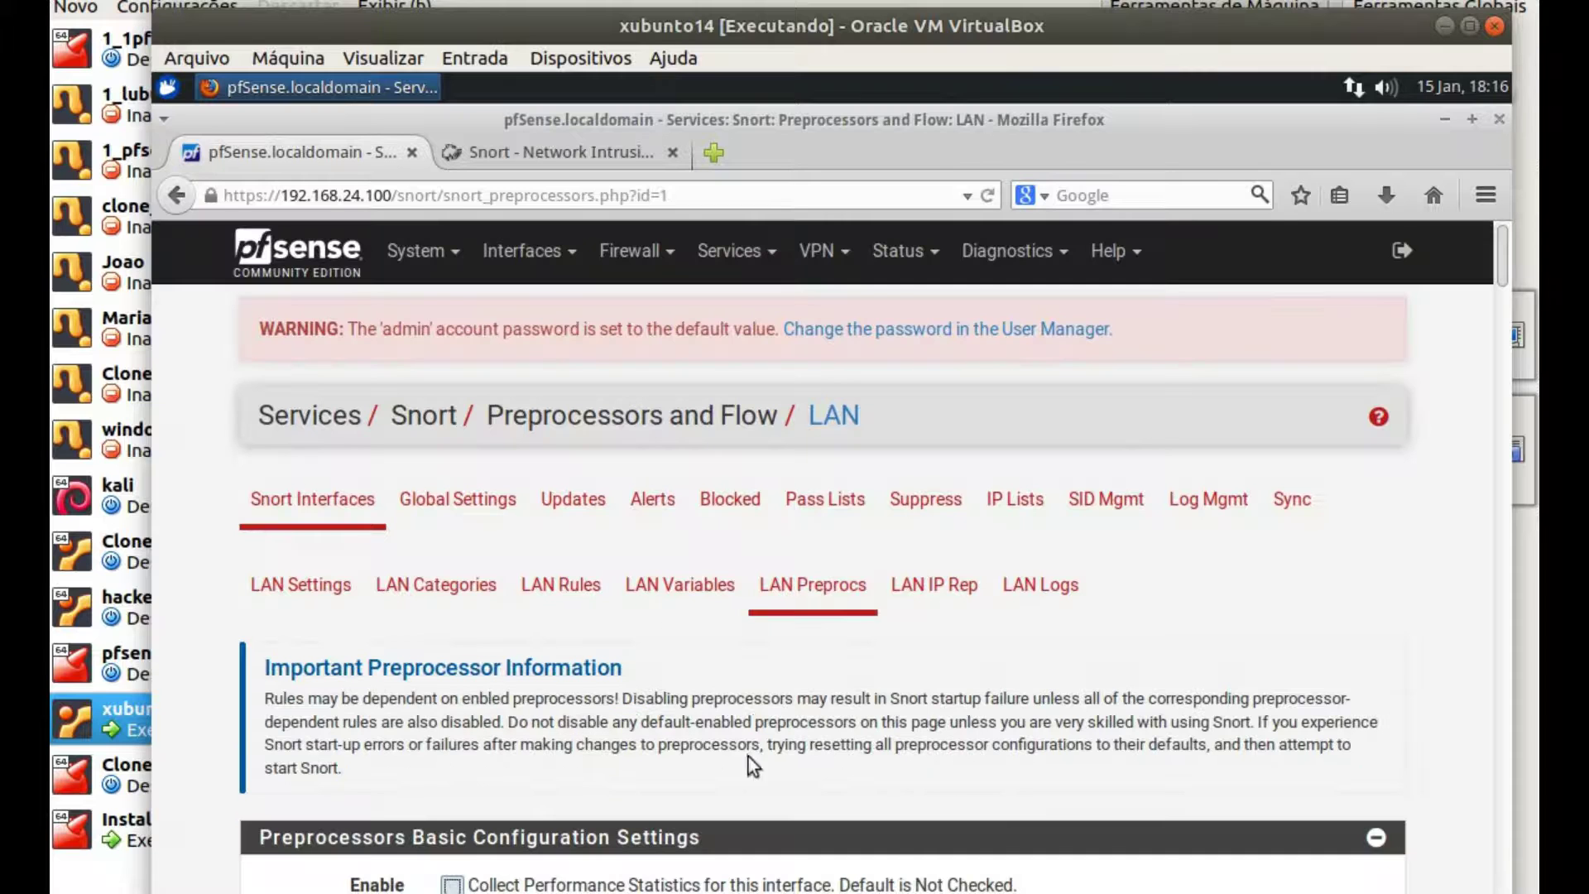
click(335, 507)
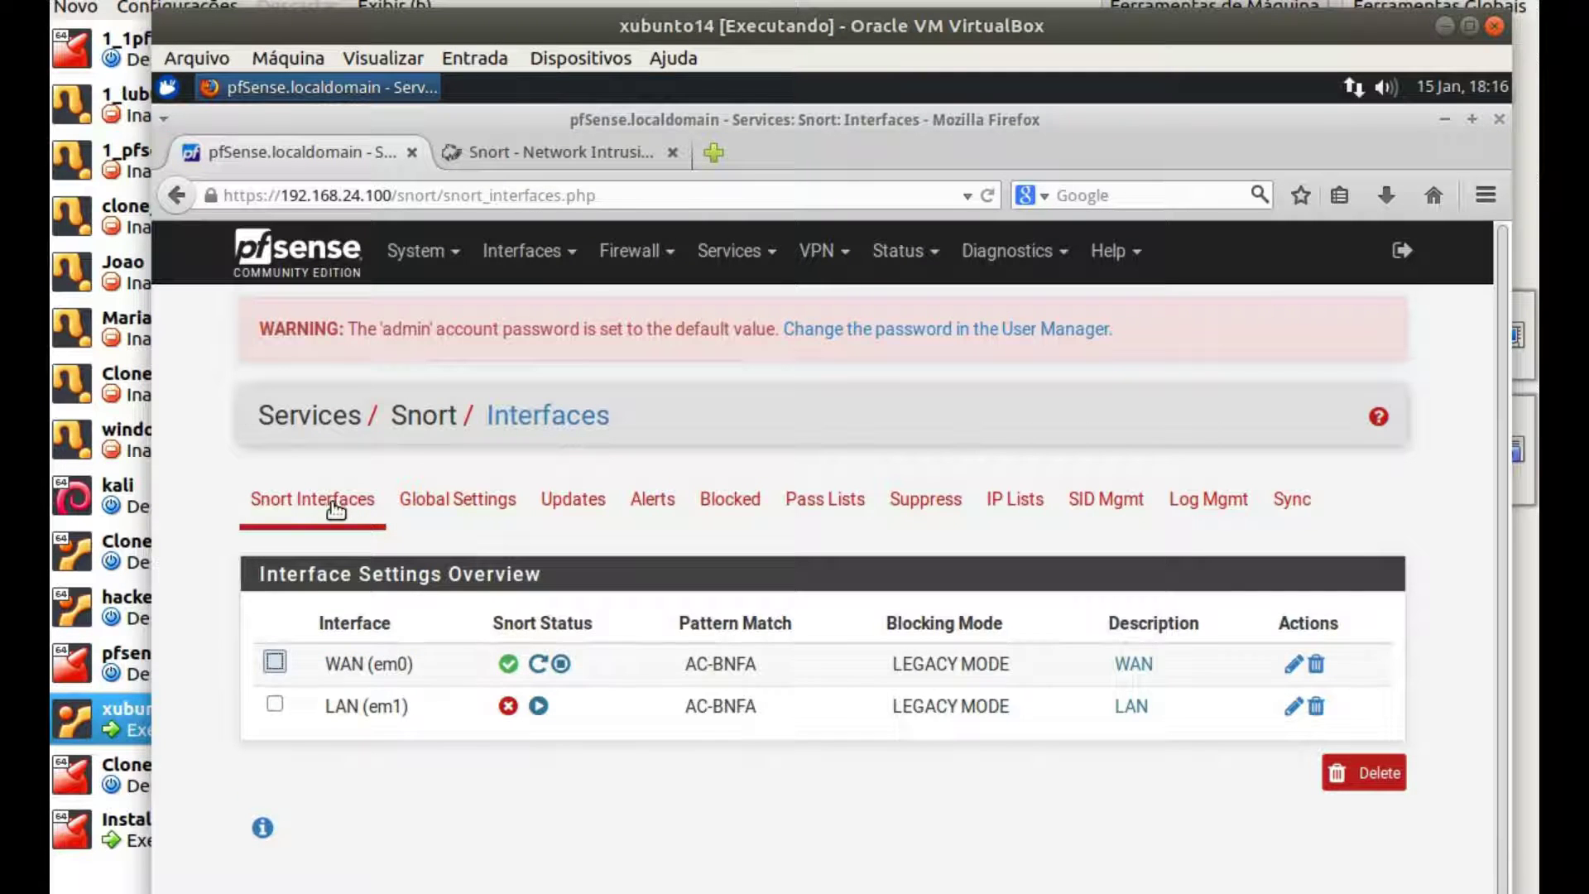
click(540, 708)
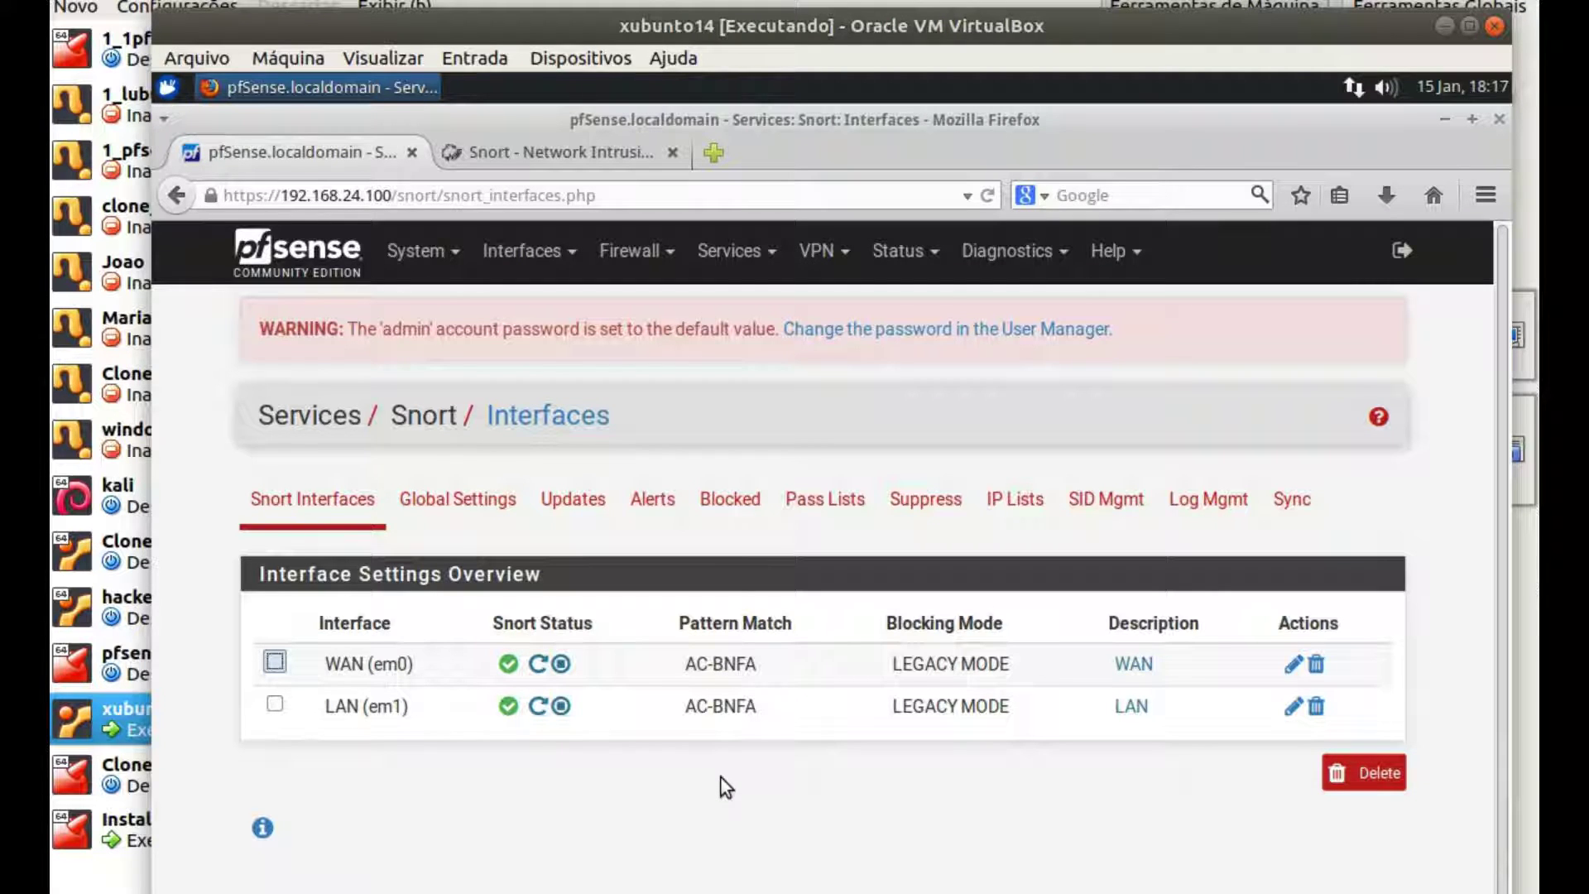
Open the Snort alert log and inspect the entries for the LAN (em1) interface
click(652, 499)
scroll(837, 740, down, 1)
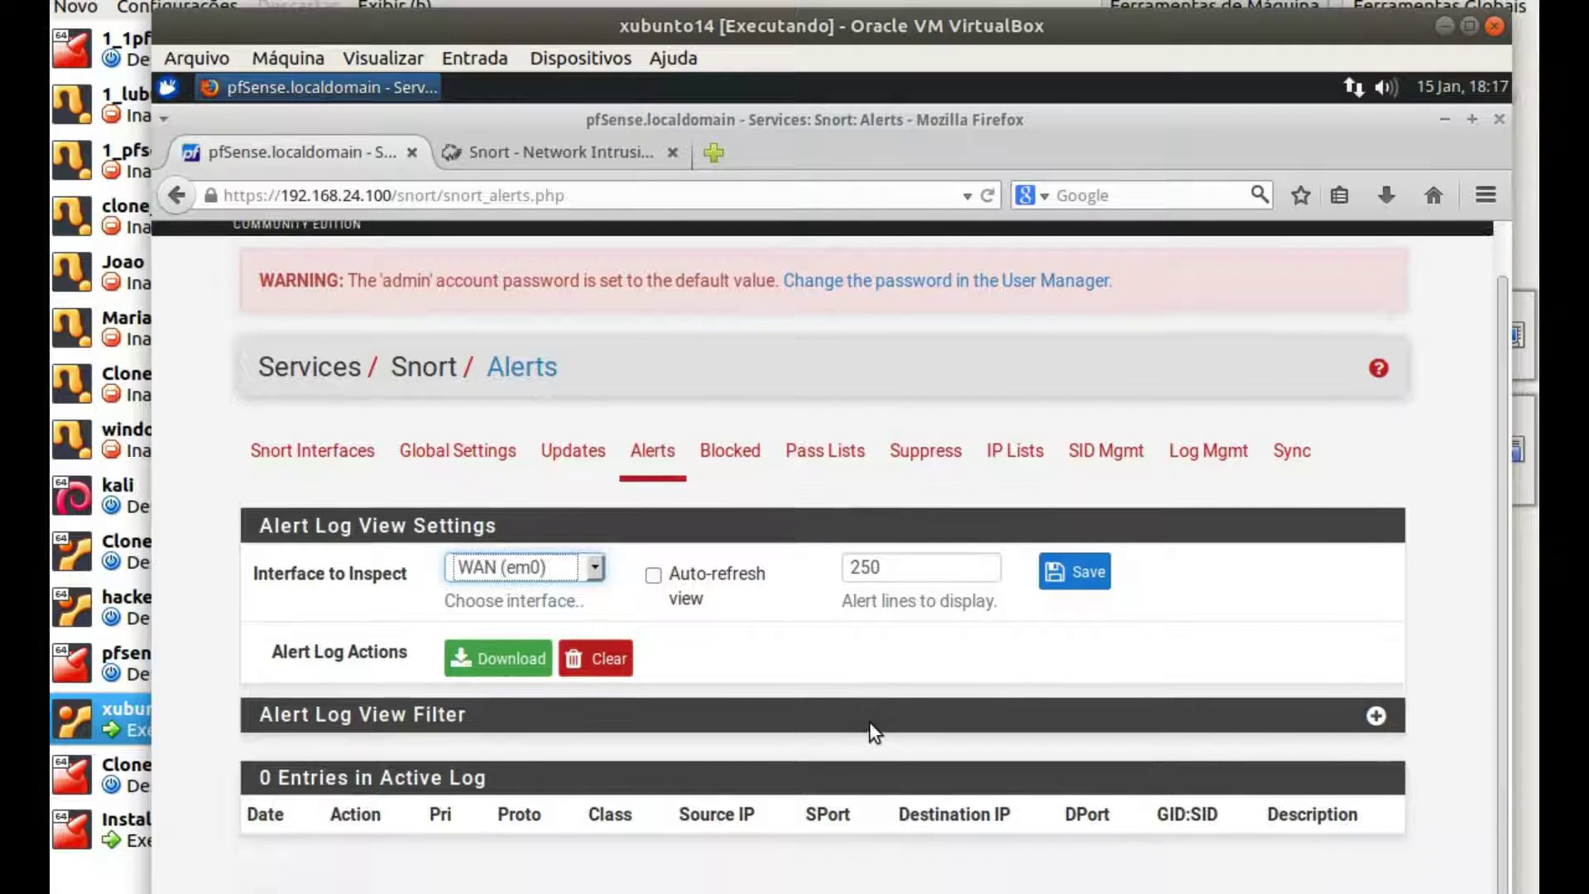
click(598, 572)
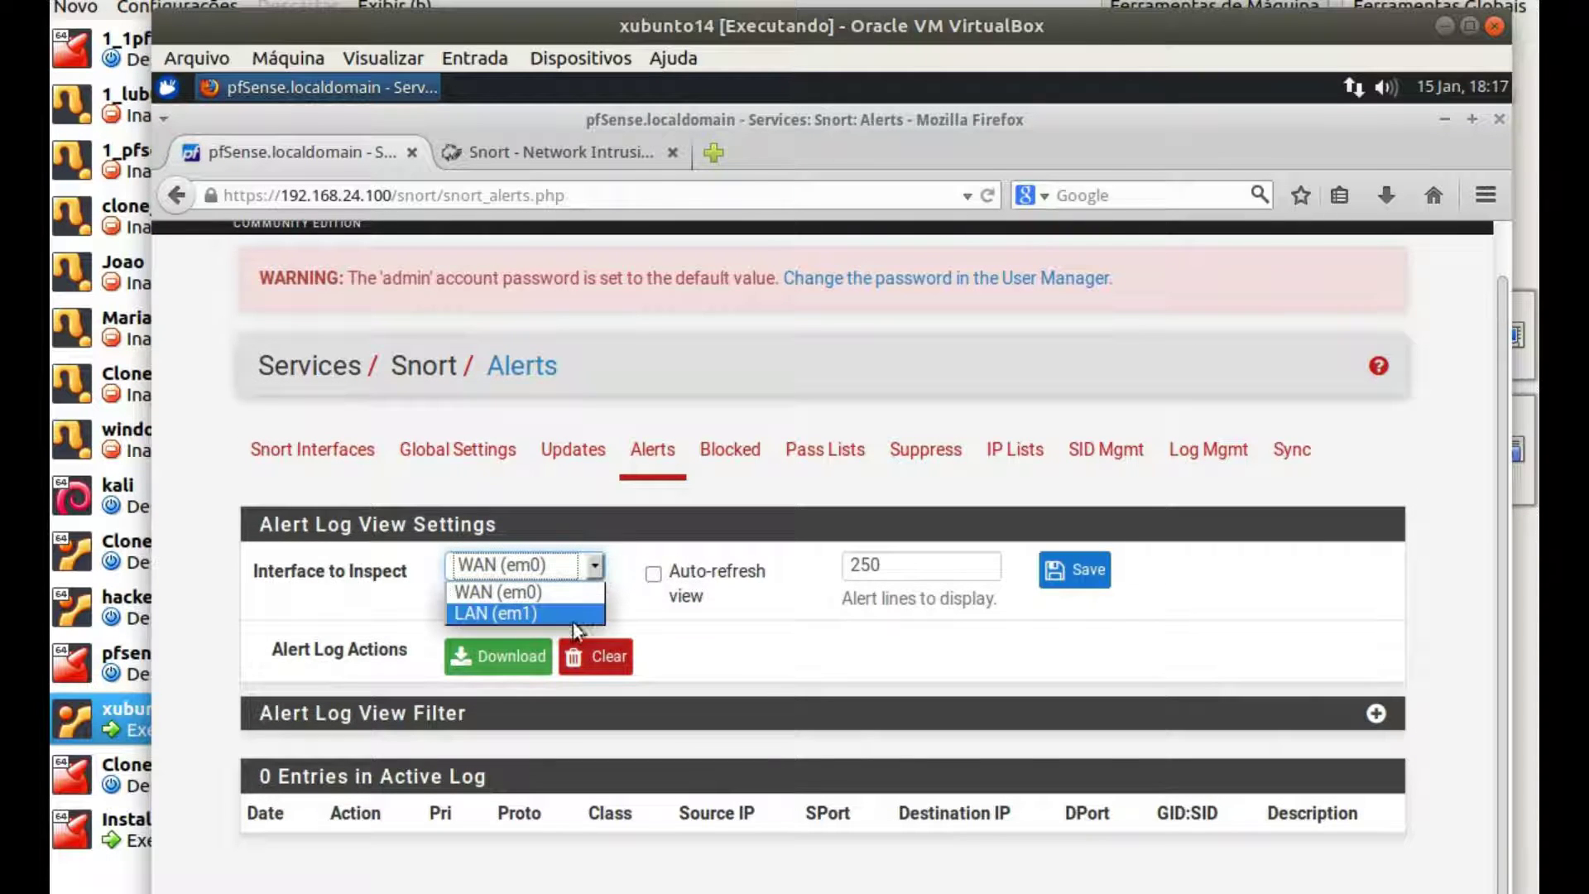
click(571, 622)
scroll(869, 741, down, 1)
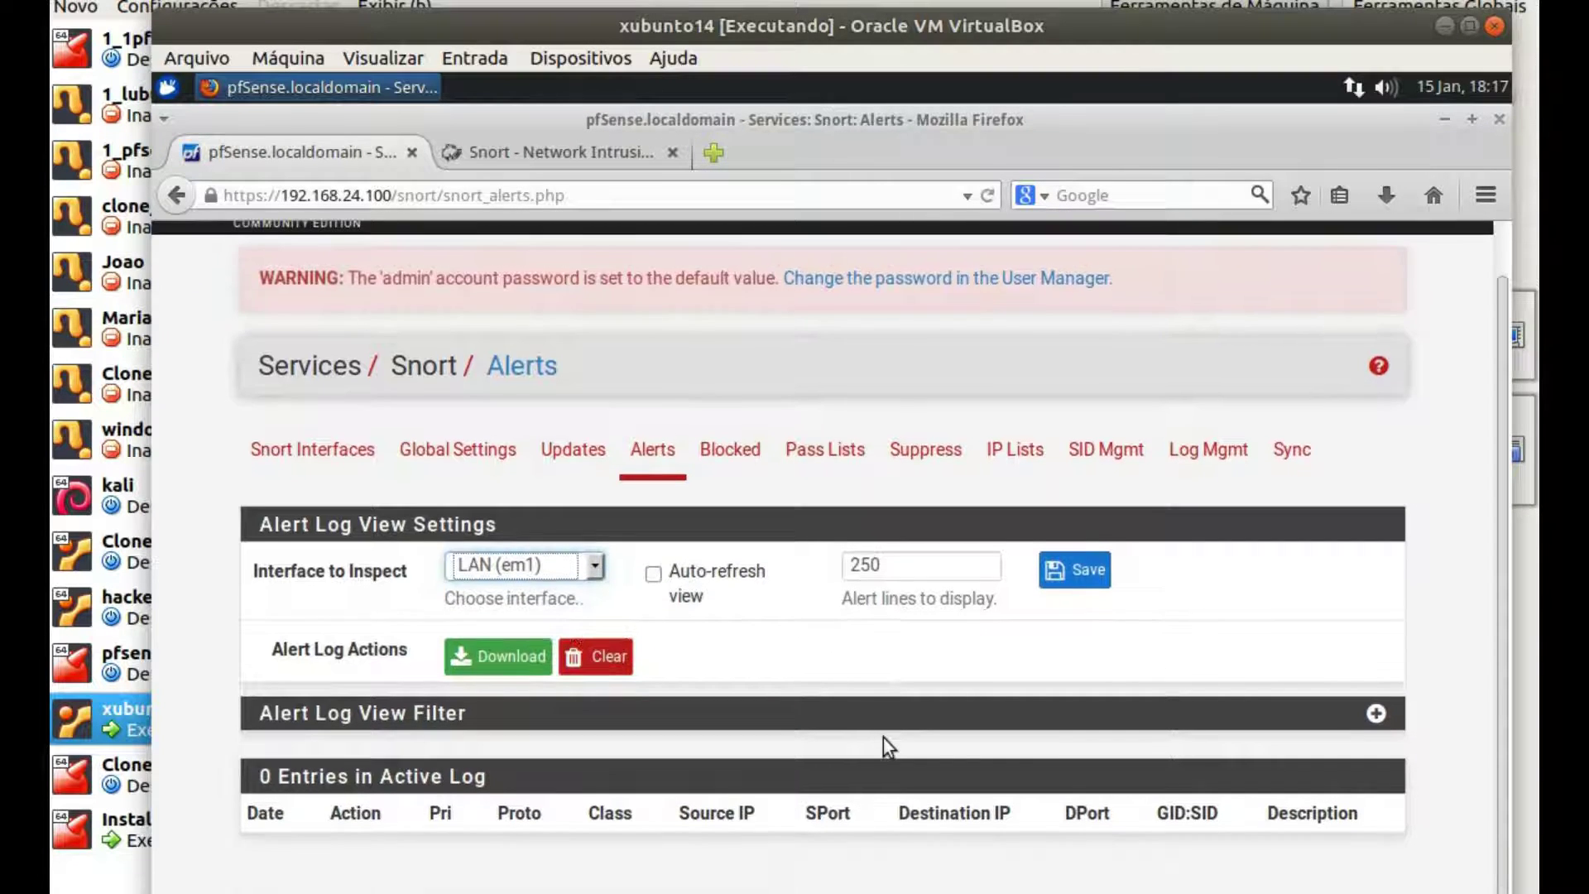
scroll(882, 736, up, 1)
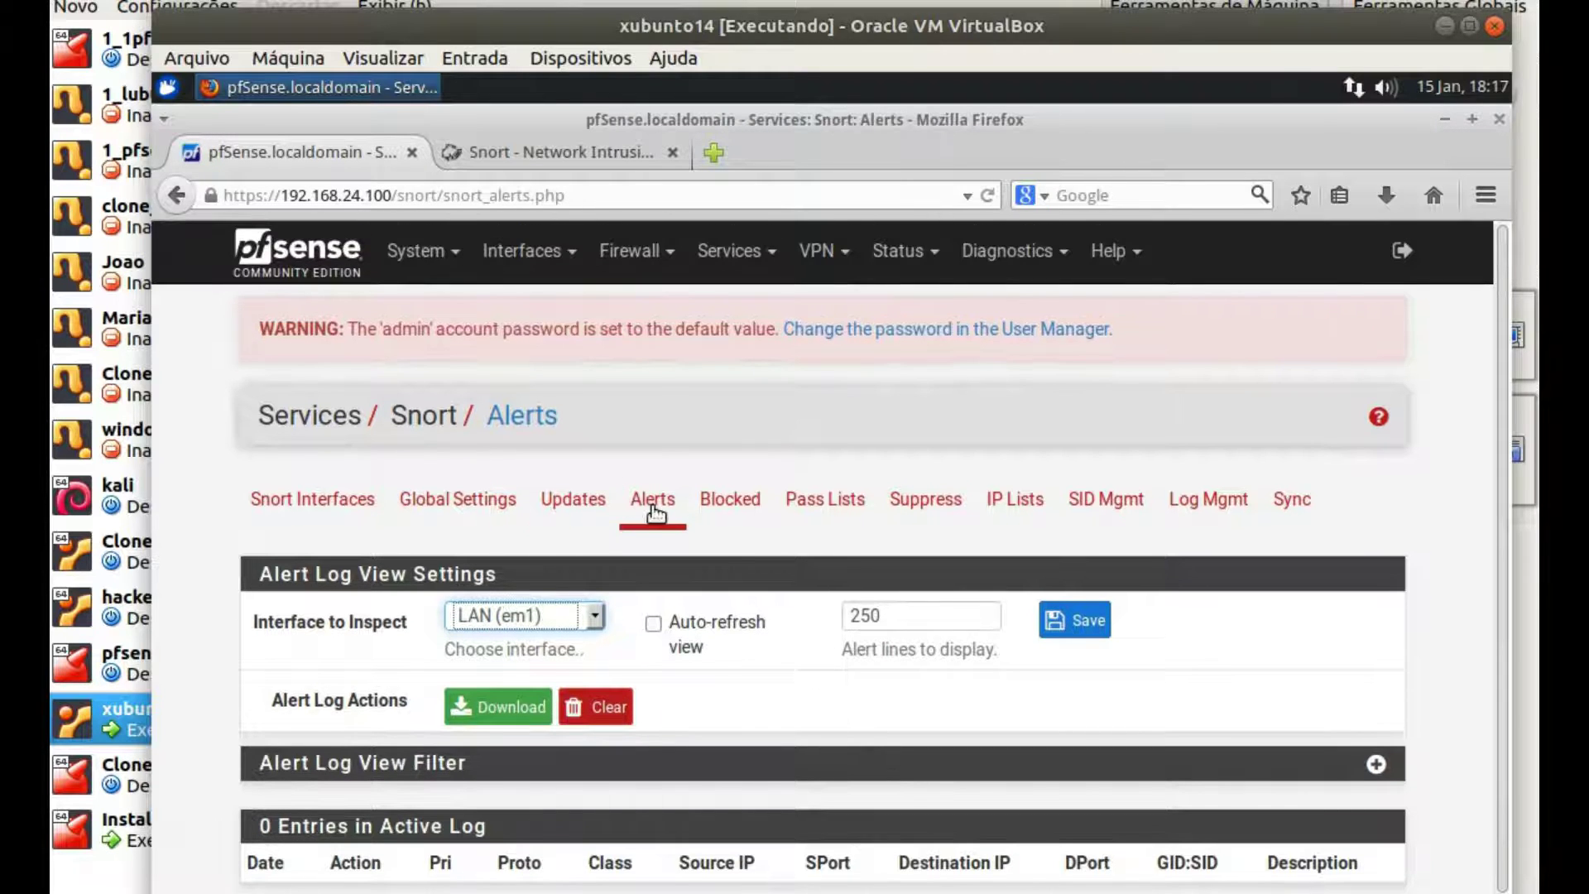
Review the installed rule set signatures and the last update status on the Snort updates page
click(573, 513)
scroll(575, 517, down, 5)
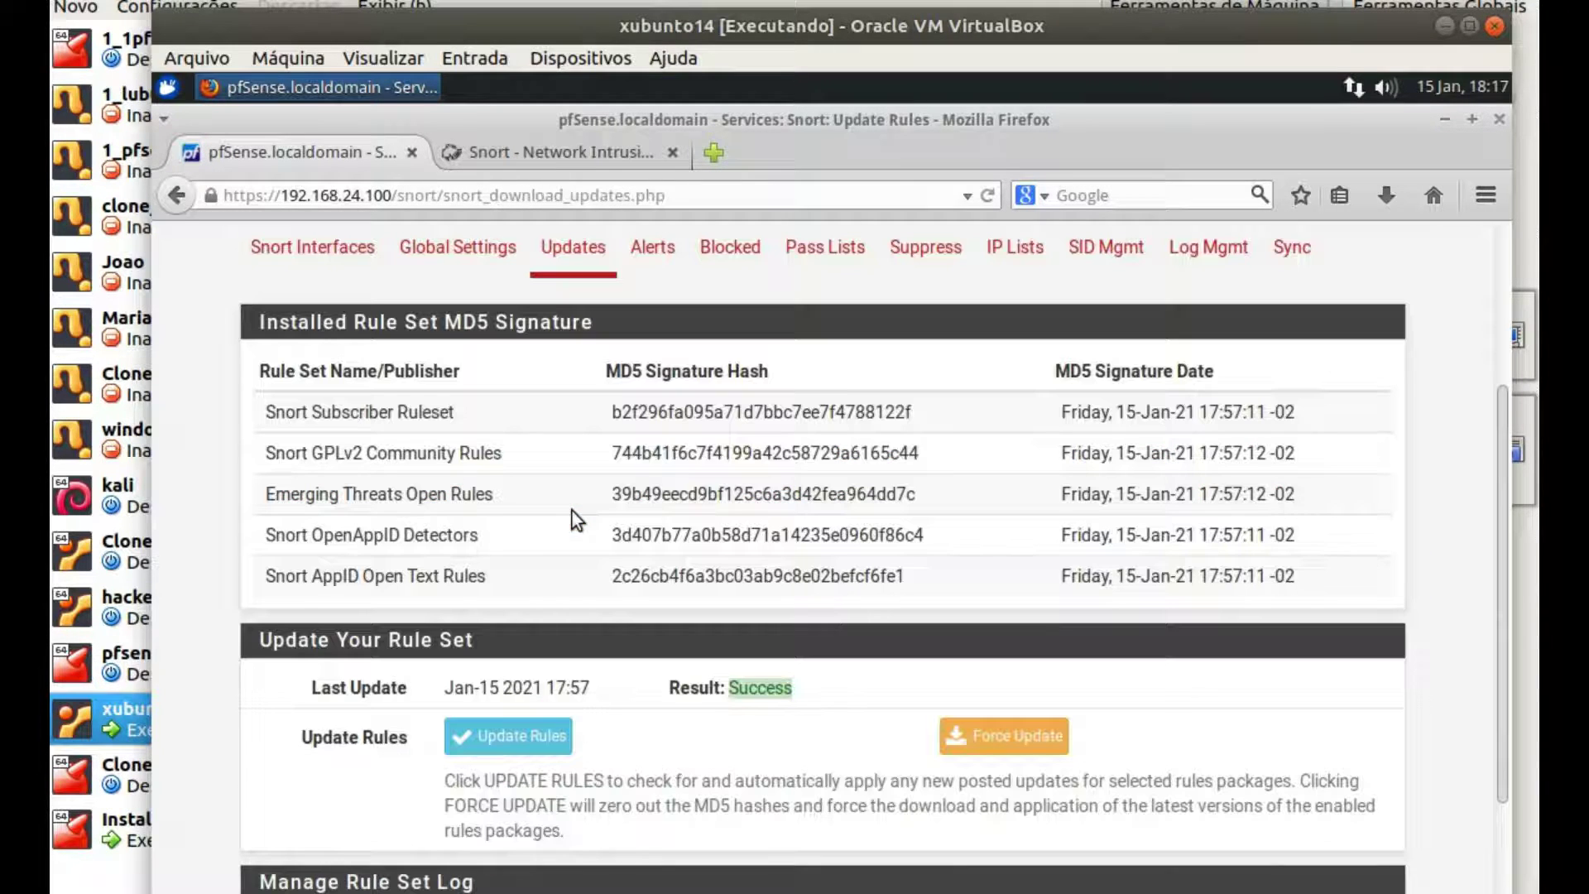
scroll(984, 526, up, 3)
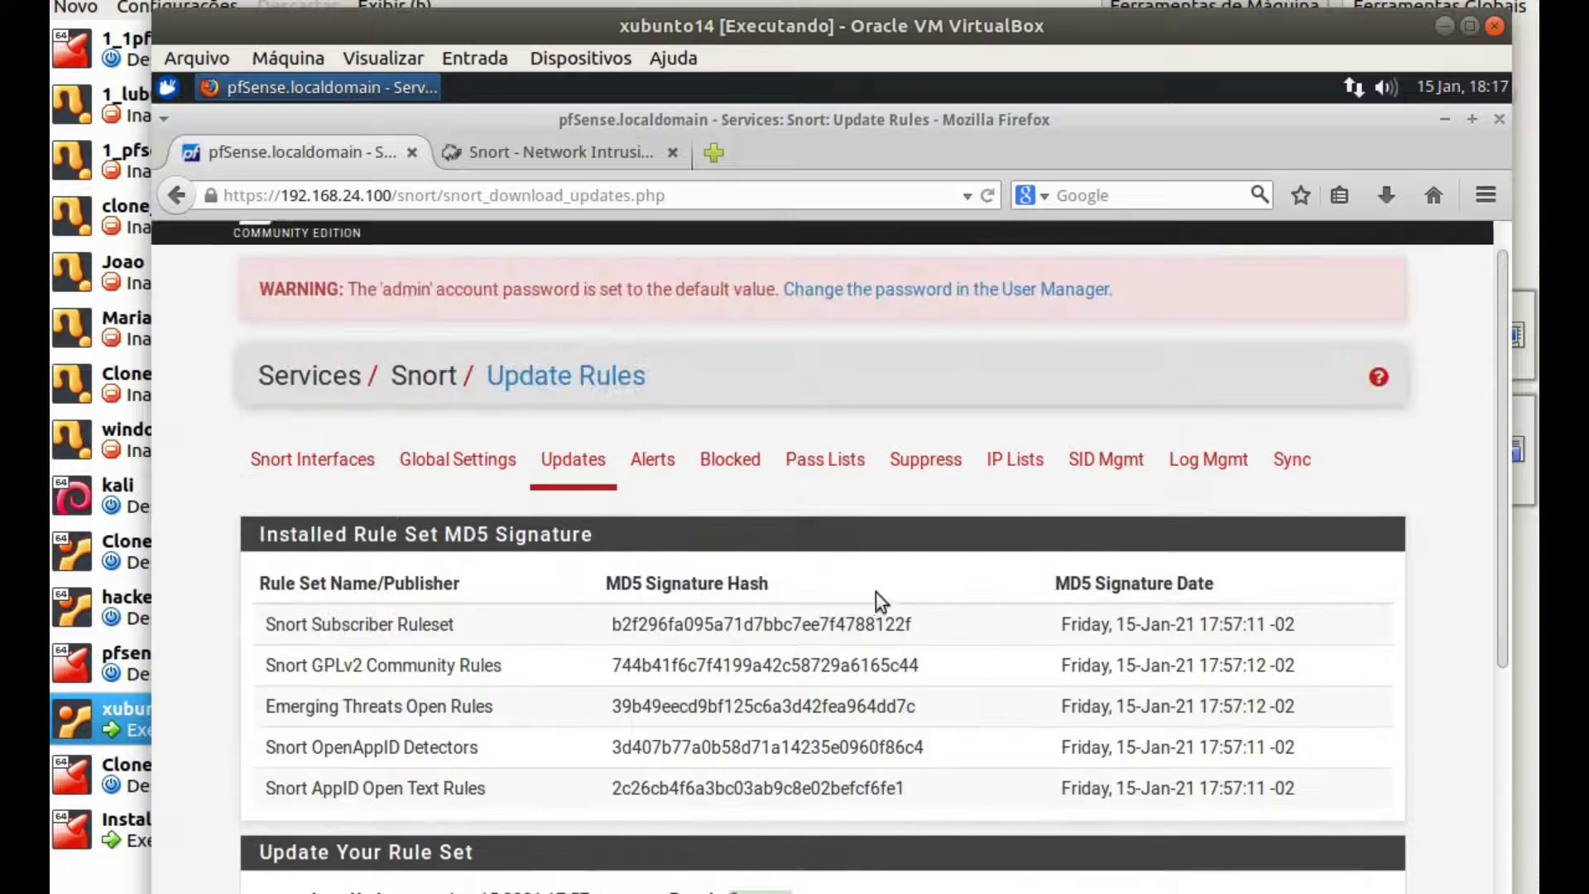
Open Snort log management and examine the directory size limit and the log size and retention limits
click(1210, 470)
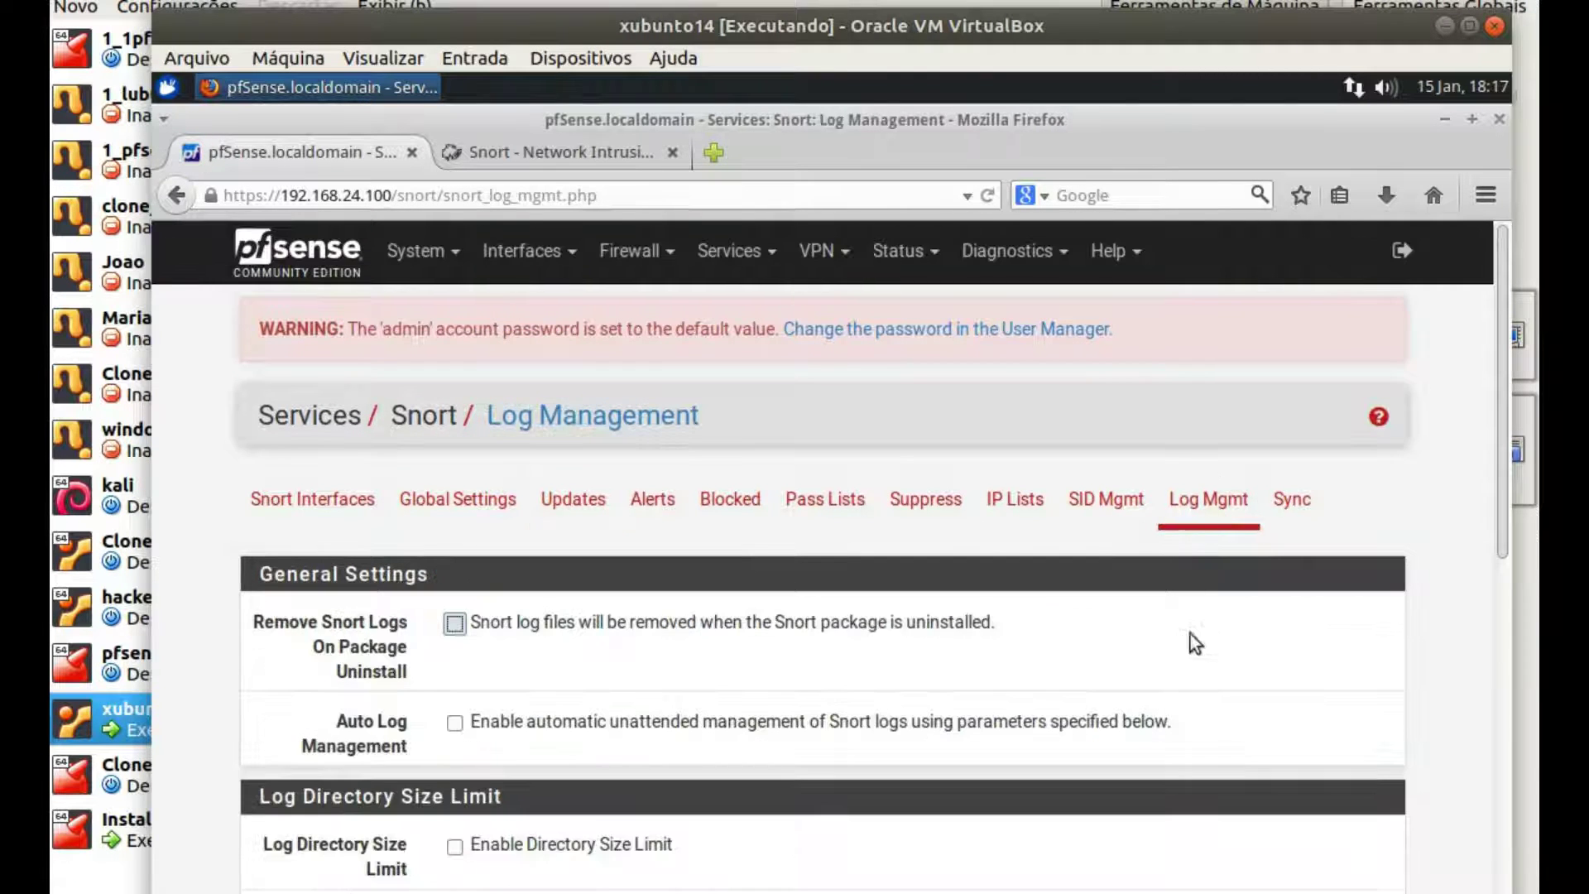
scroll(1203, 629, down, 1)
scroll(1203, 629, down, 9)
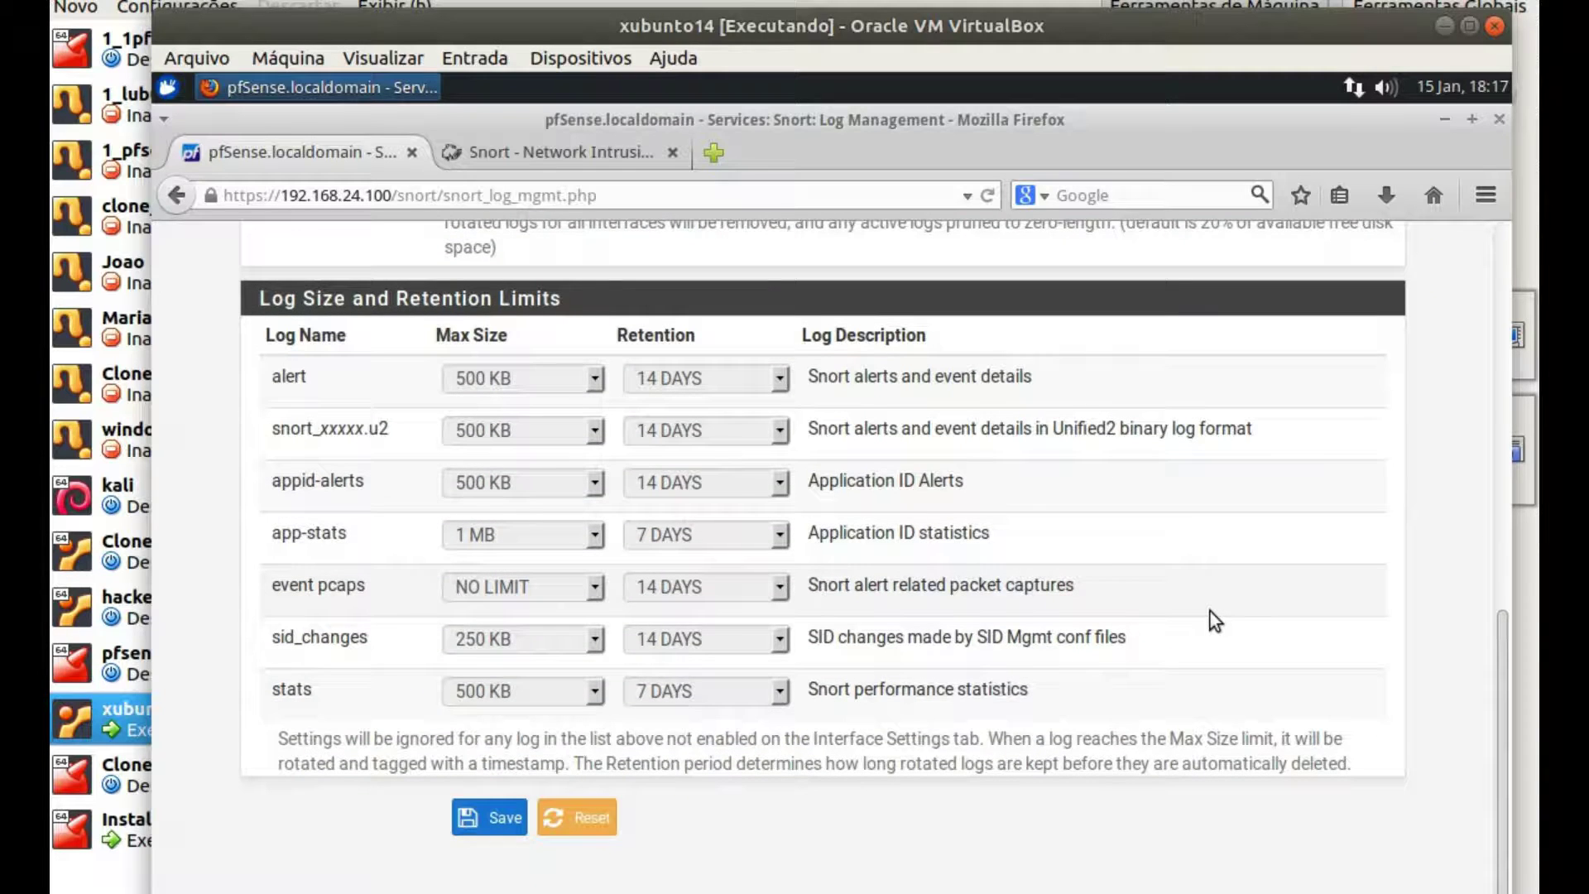
scroll(1210, 620, up, 3)
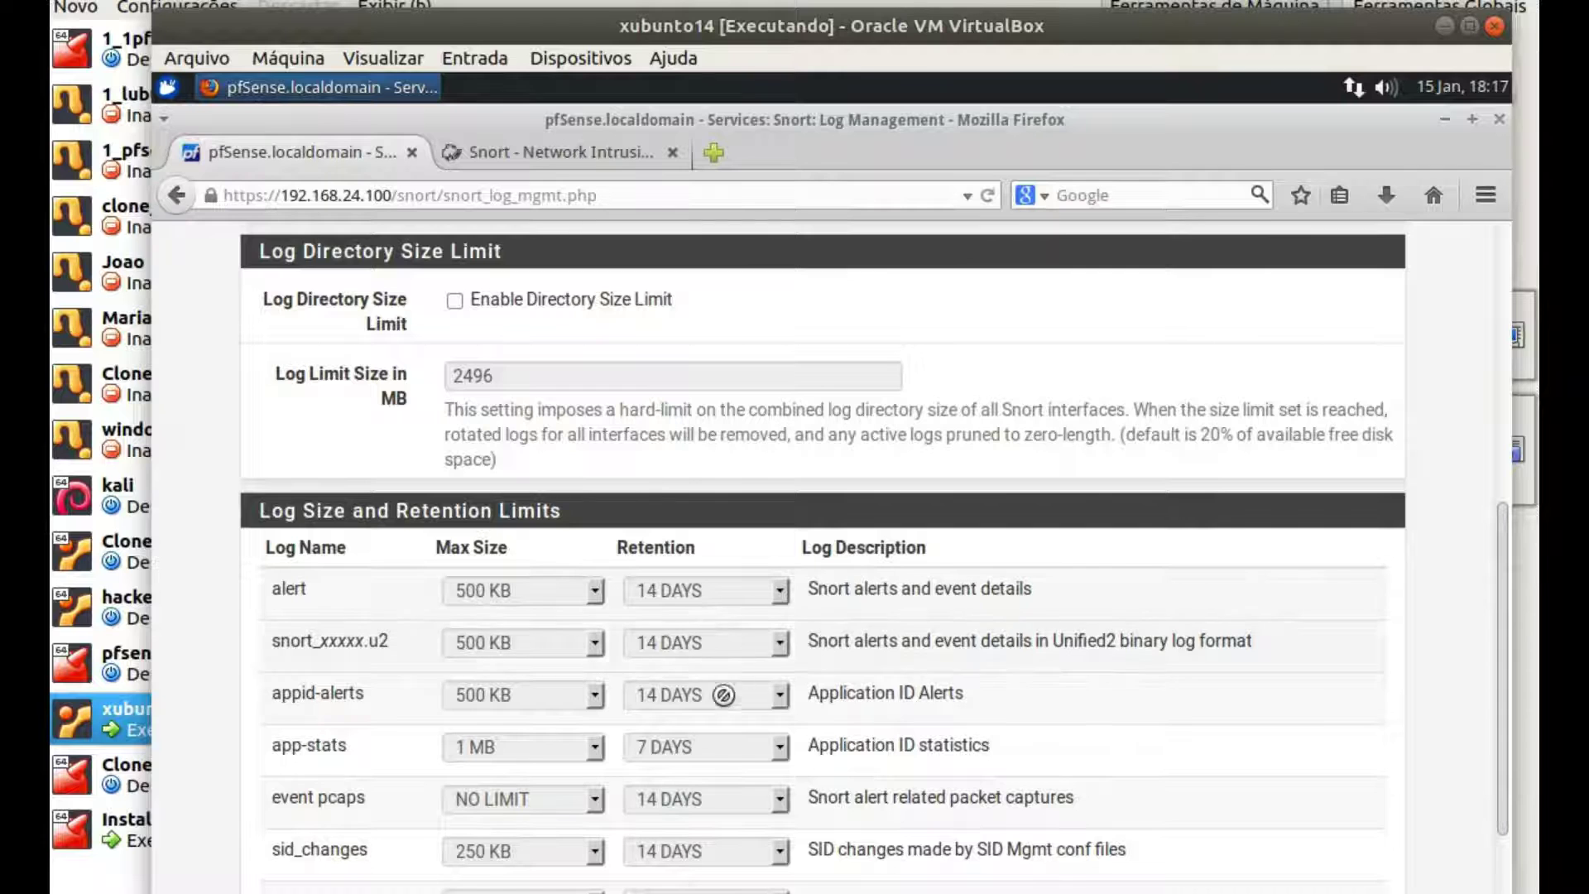
scroll(750, 763, down, 3)
scroll(1081, 470, up, 8)
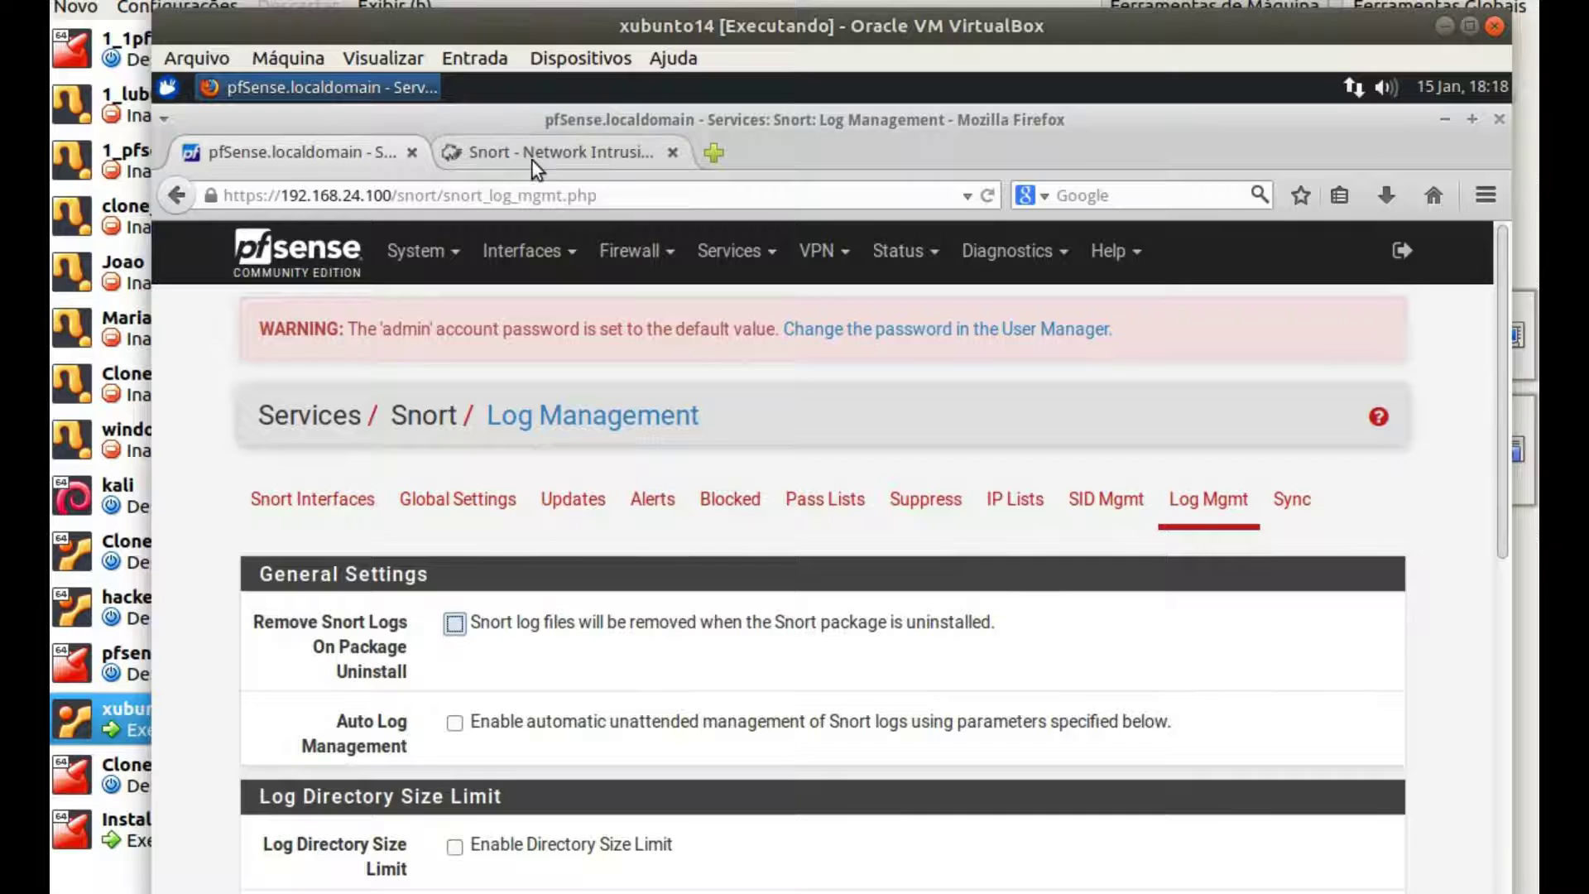
click(1484, 196)
click(1312, 379)
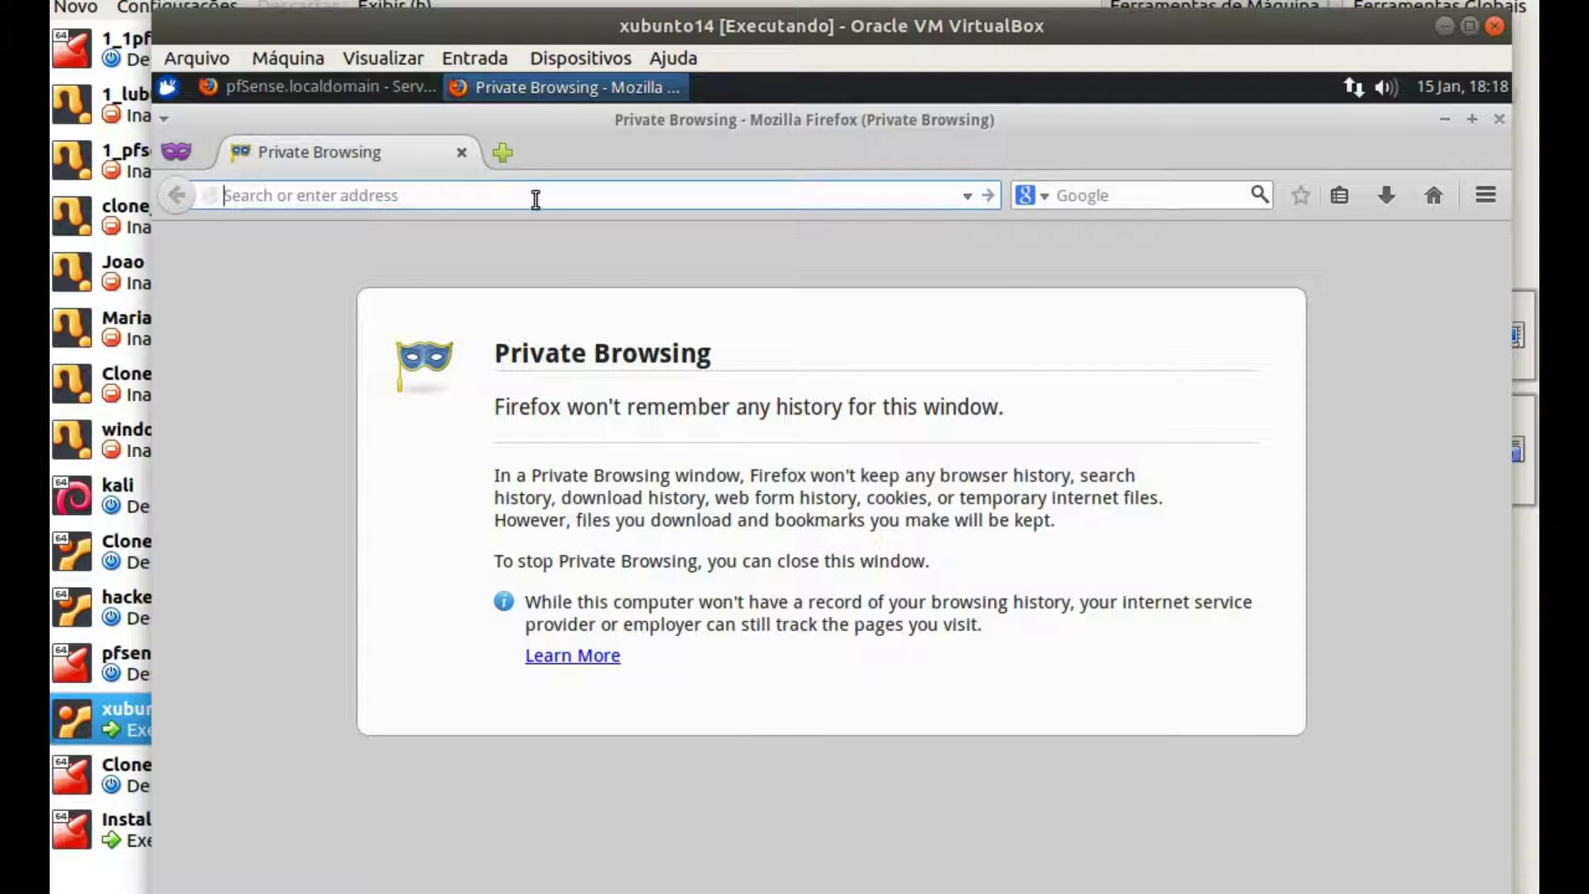
text(snort.org/)
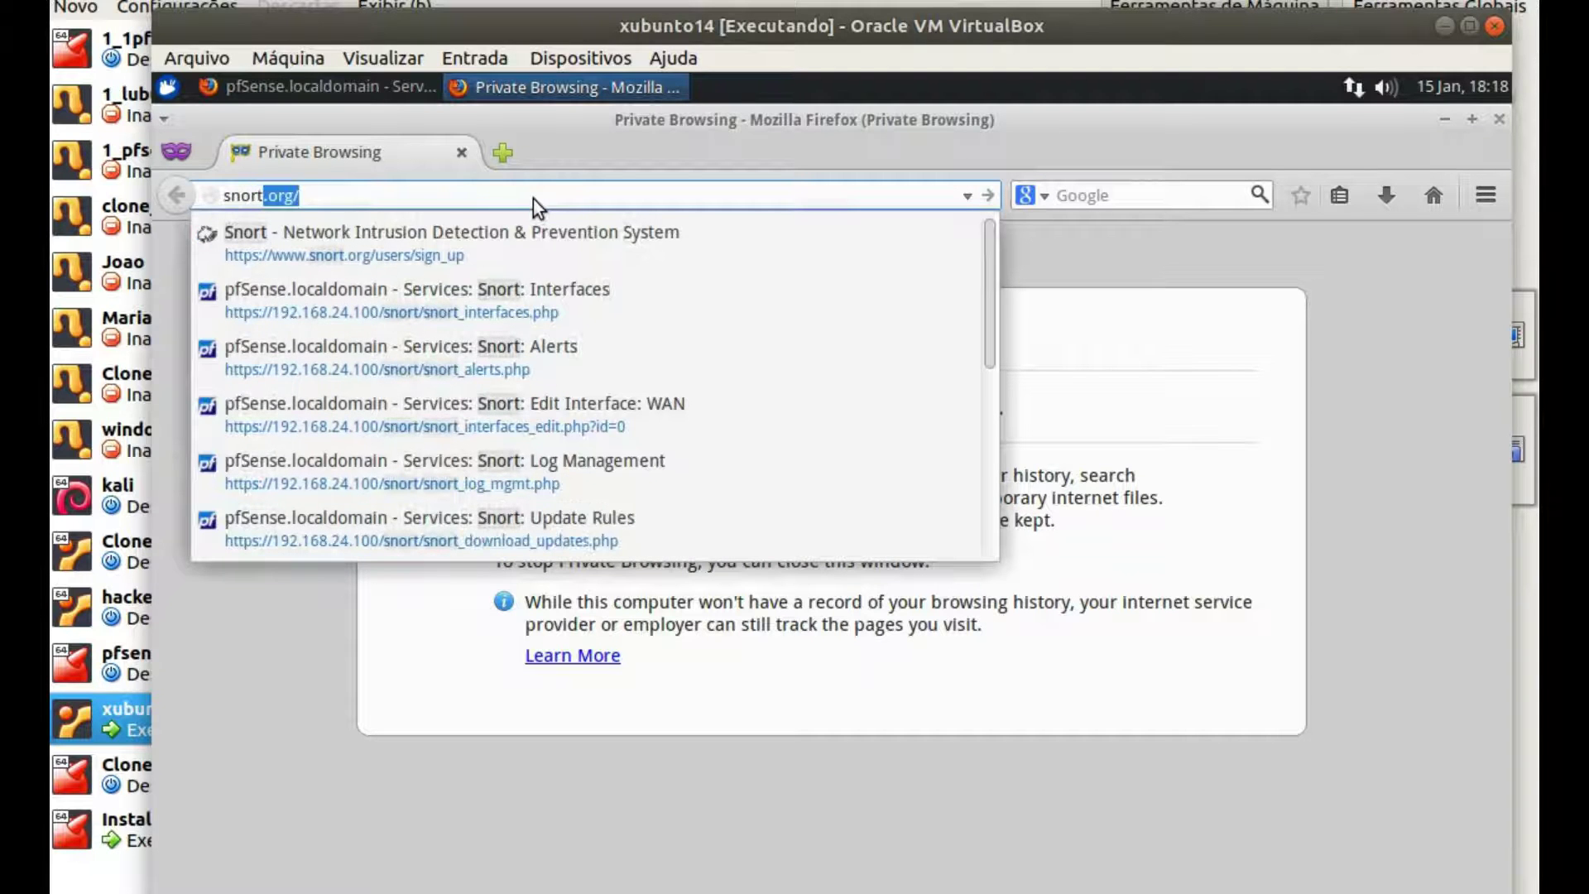
key(Down)
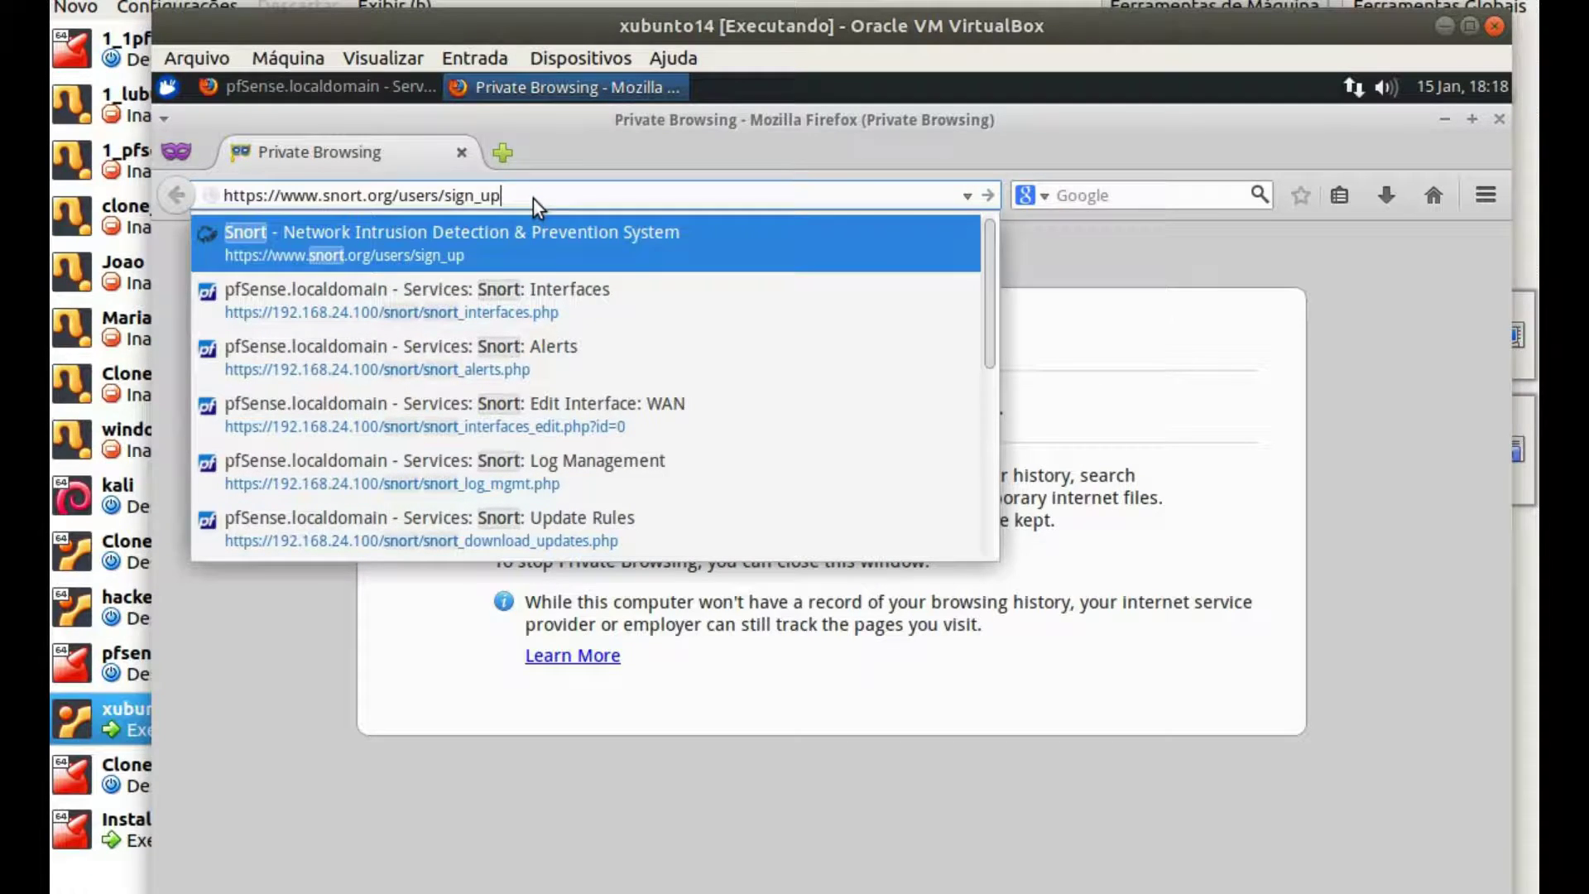
key(Return)
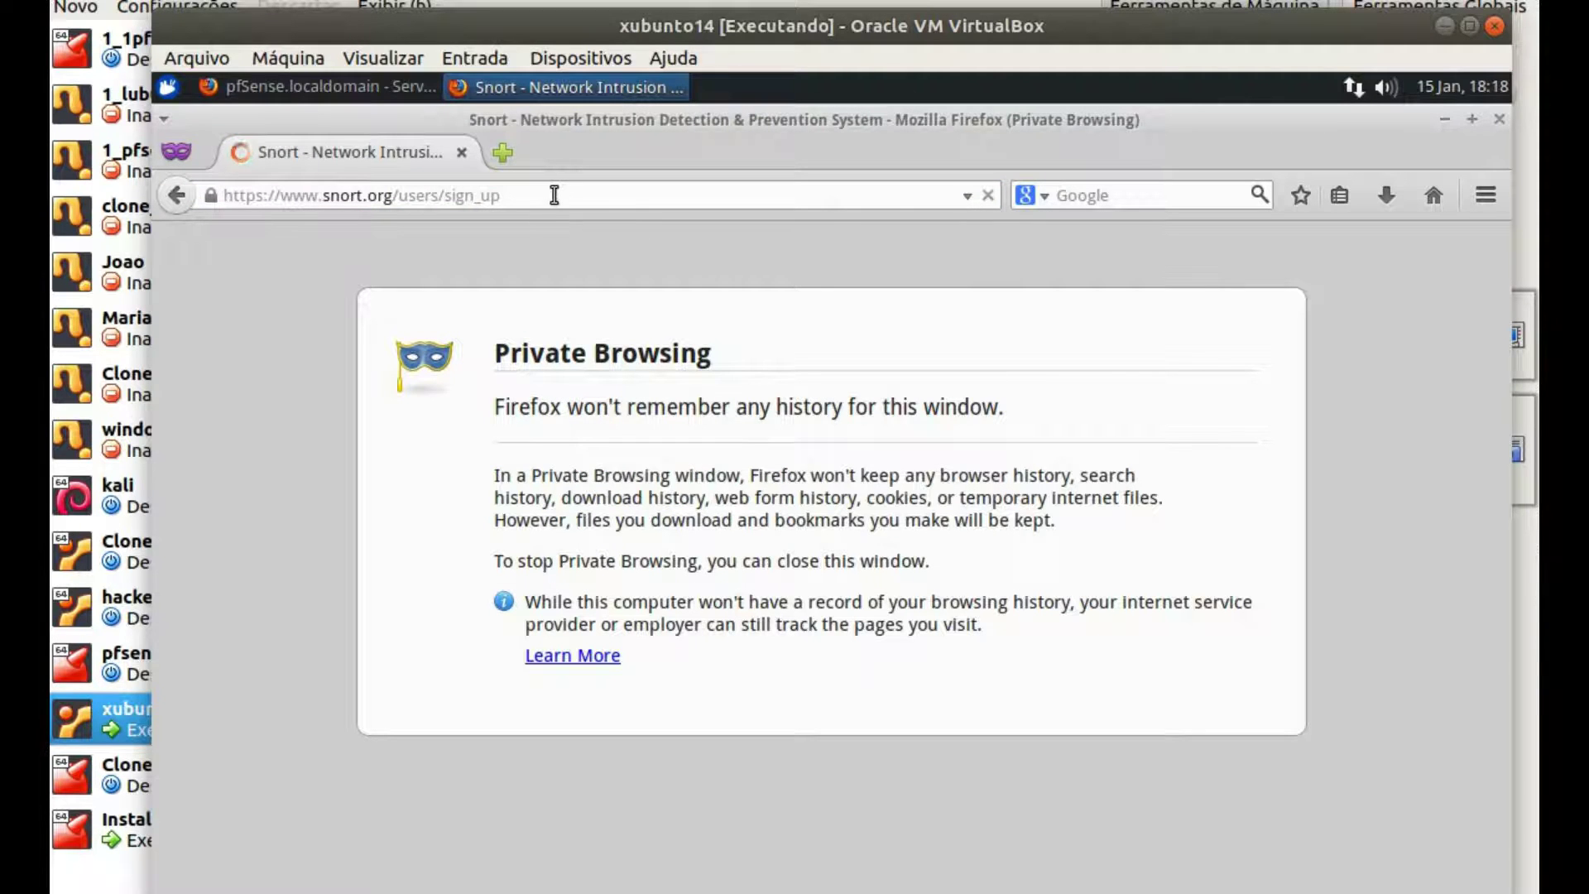
click(554, 194)
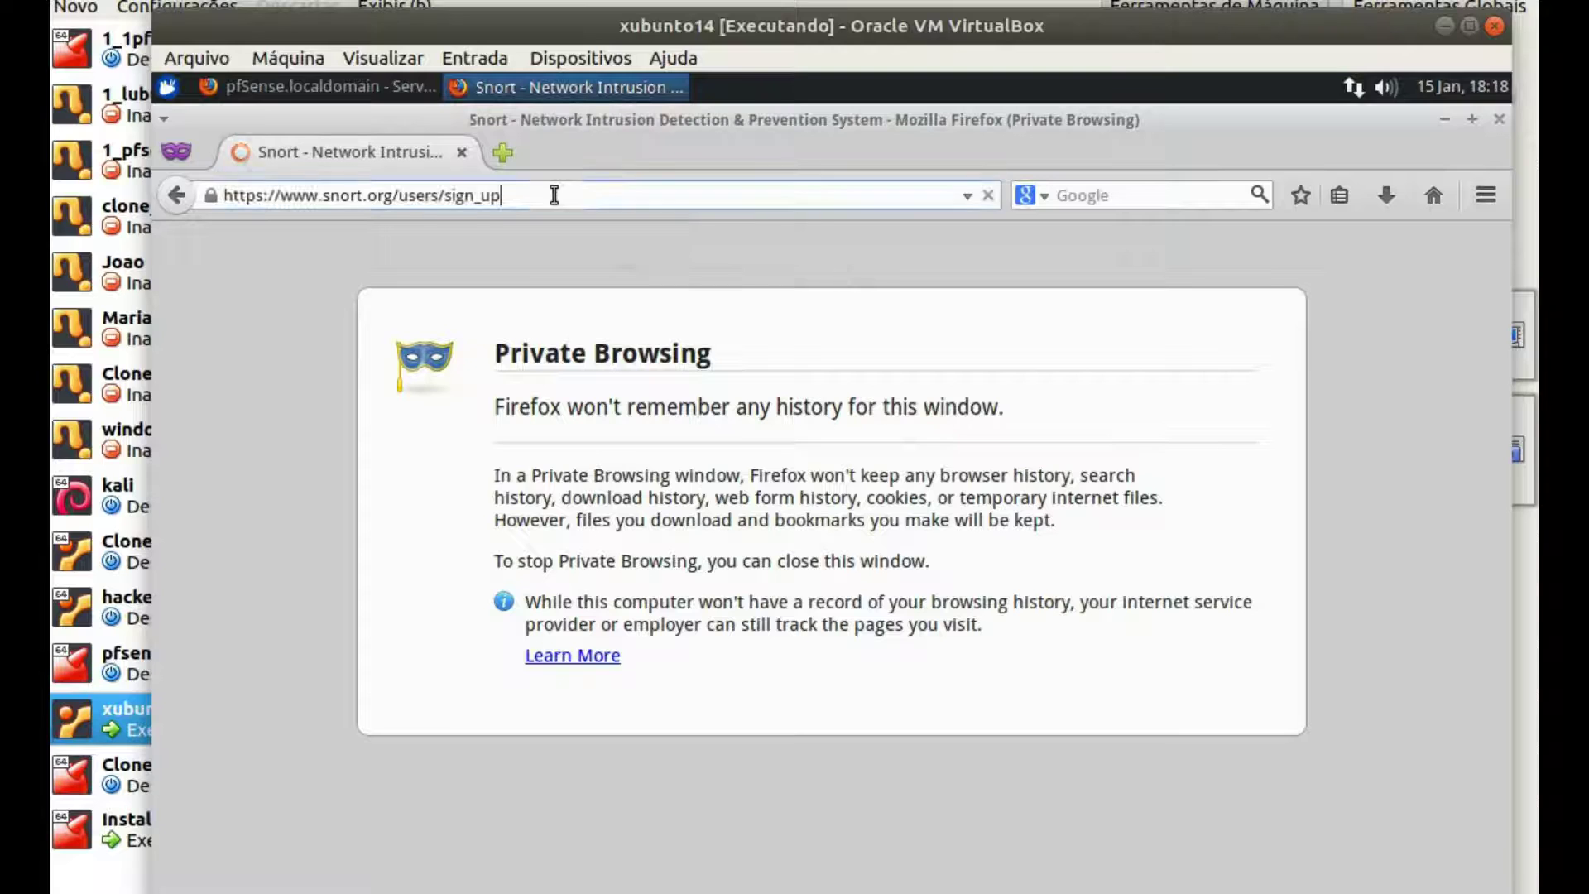
key(BackSpace)
key(BackSpace)
key(BackSpace)
key(BackSpace)
key(BackSpace)
key(BackSpace)
key(BackSpace)
key(BackSpace)
key(BackSpace)
key(BackSpace)
key(BackSpace)
key(BackSpace)
key(BackSpace)
key(BackSpace)
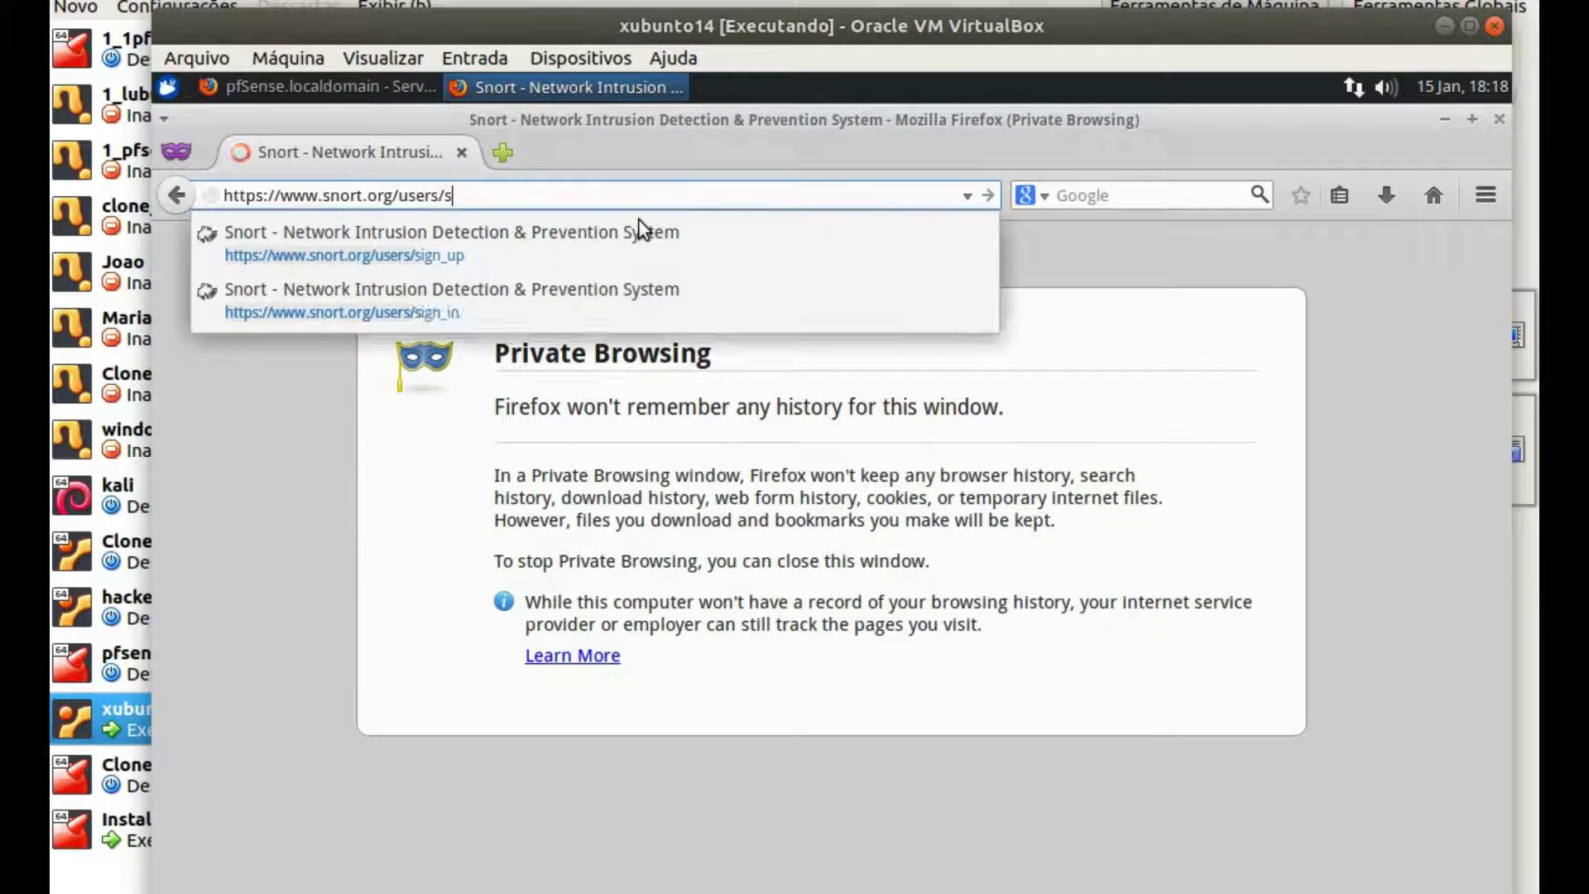
click(638, 222)
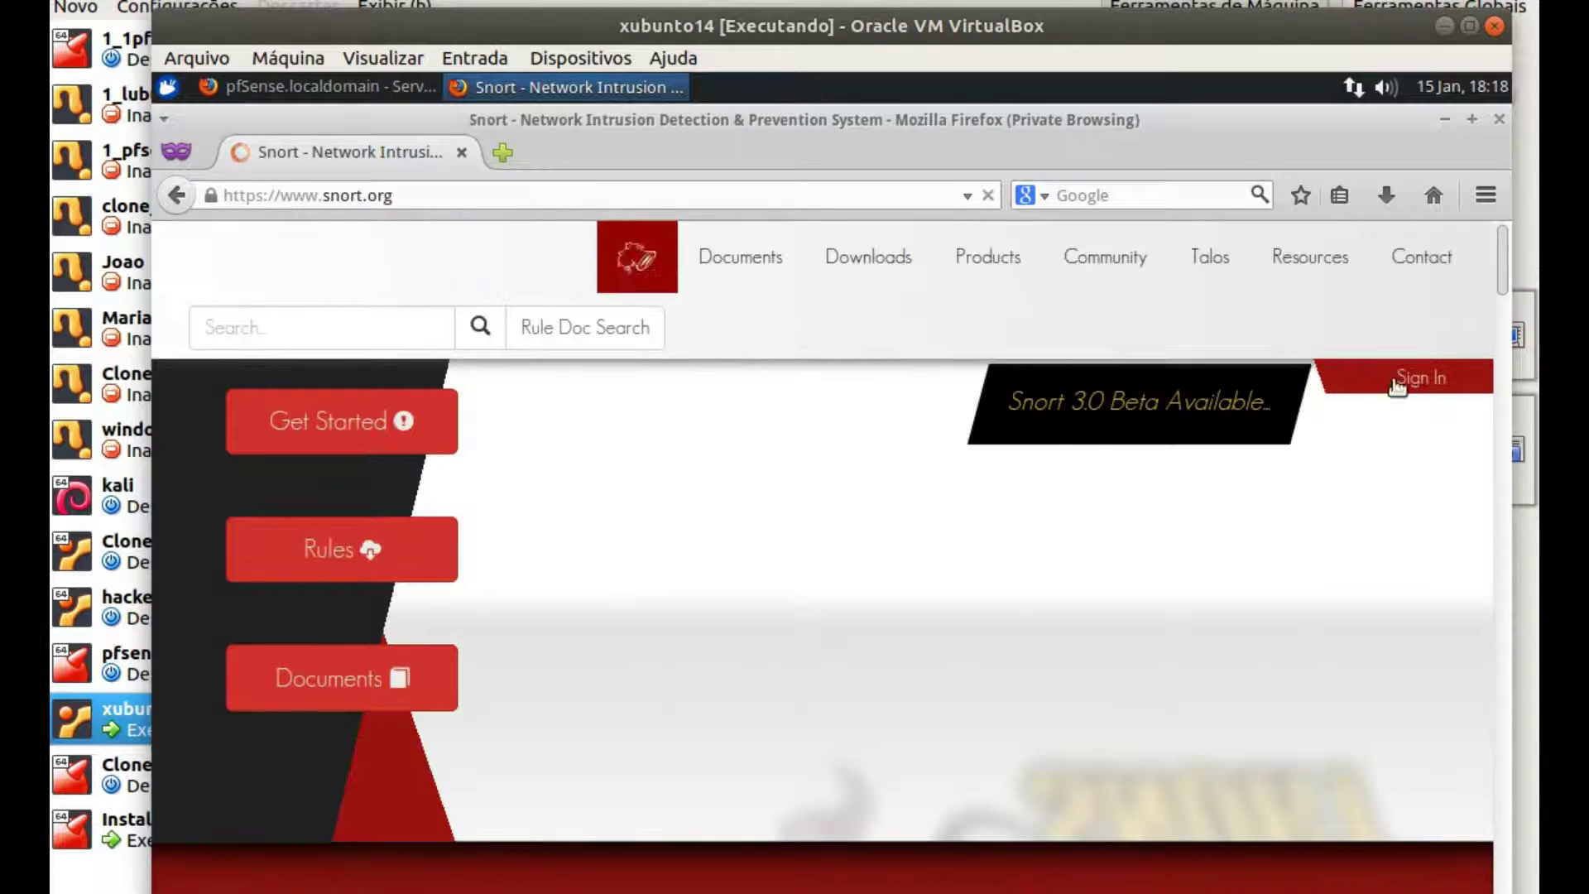
click(1434, 377)
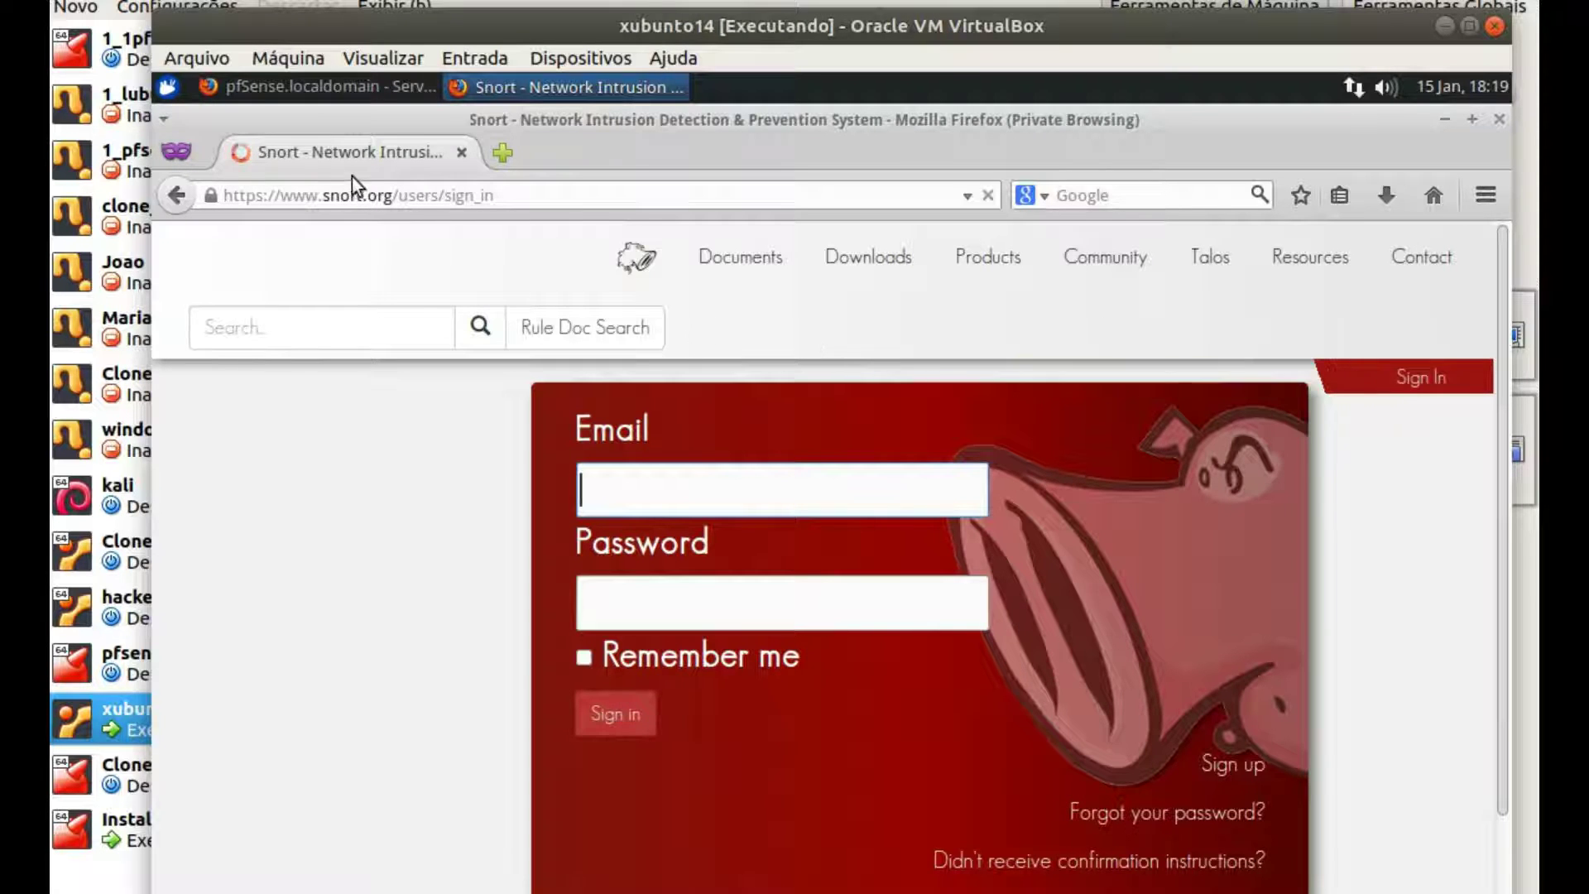
Return to the pfSense window and inspect the Snort alert log entries for the WAN (em0) interface
click(315, 91)
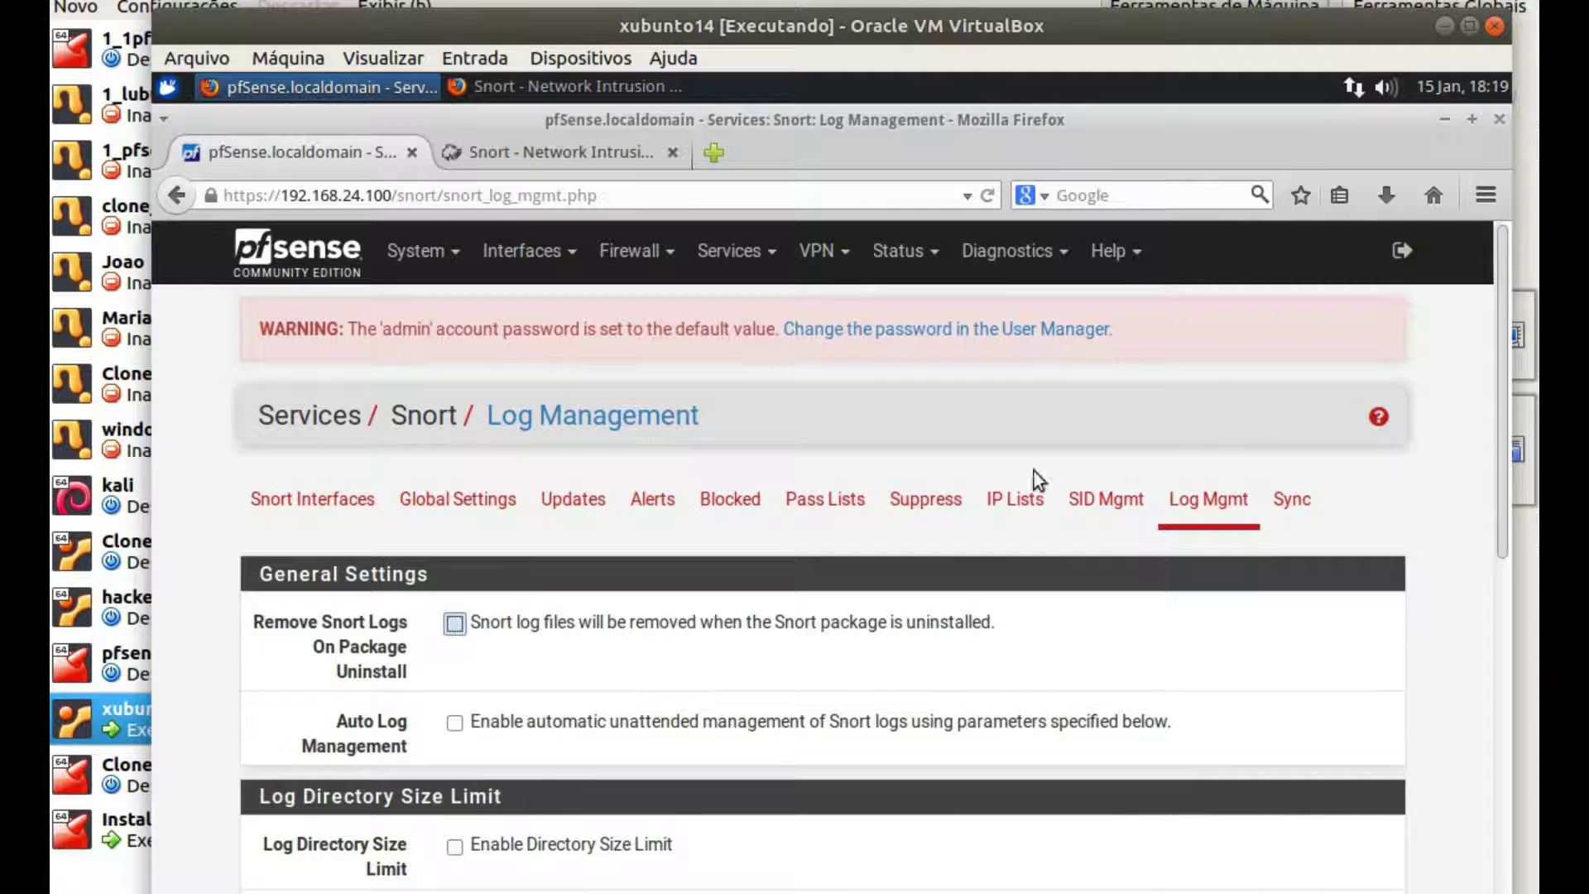
click(663, 501)
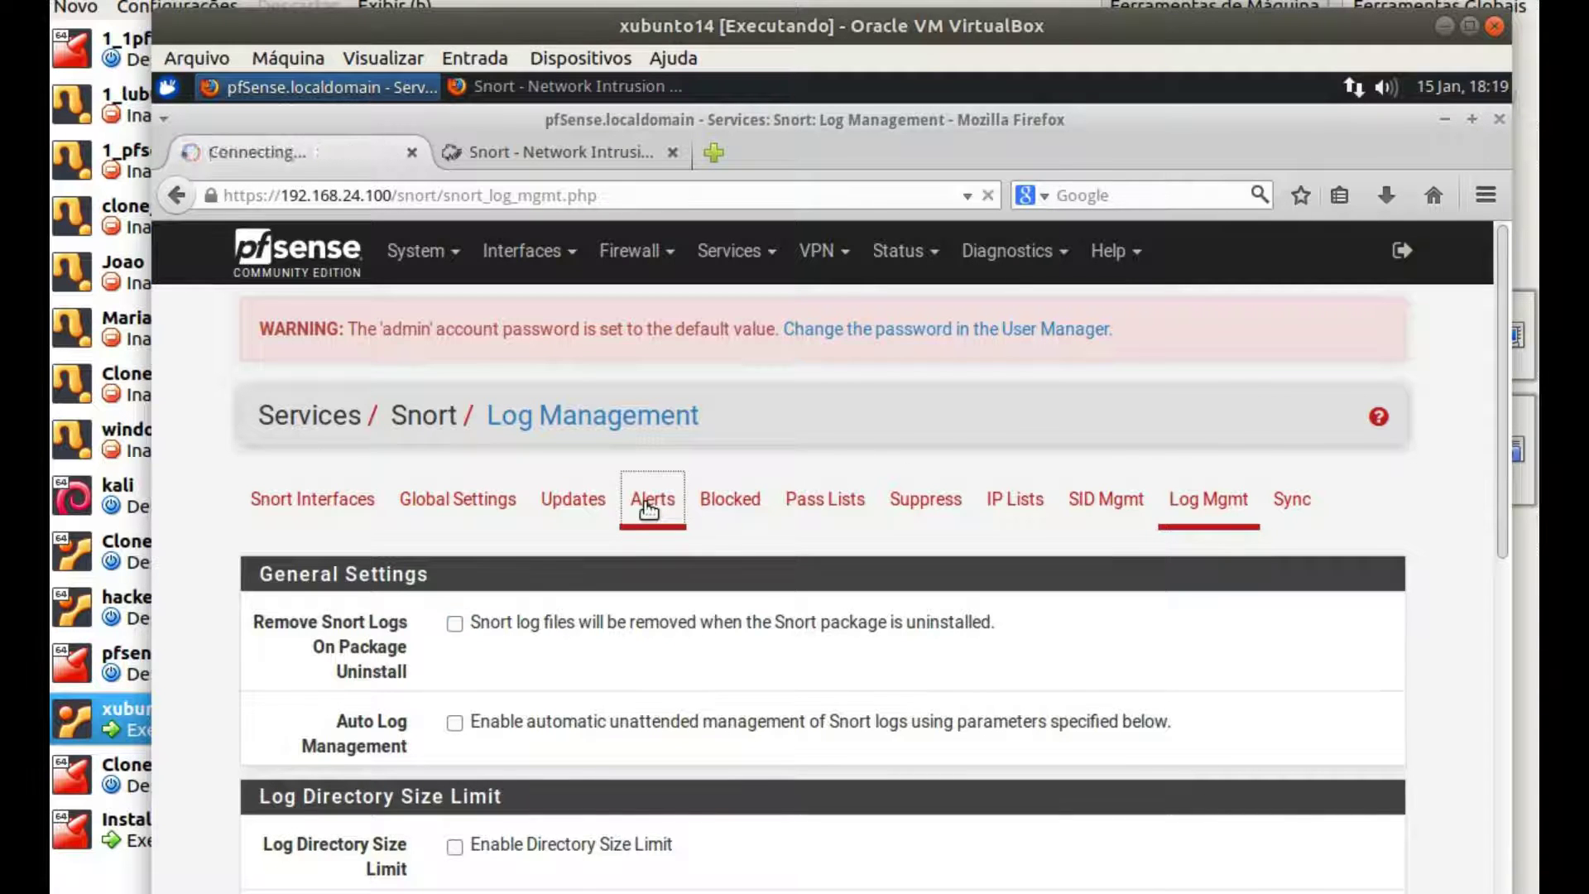
scroll(932, 836, down, 3)
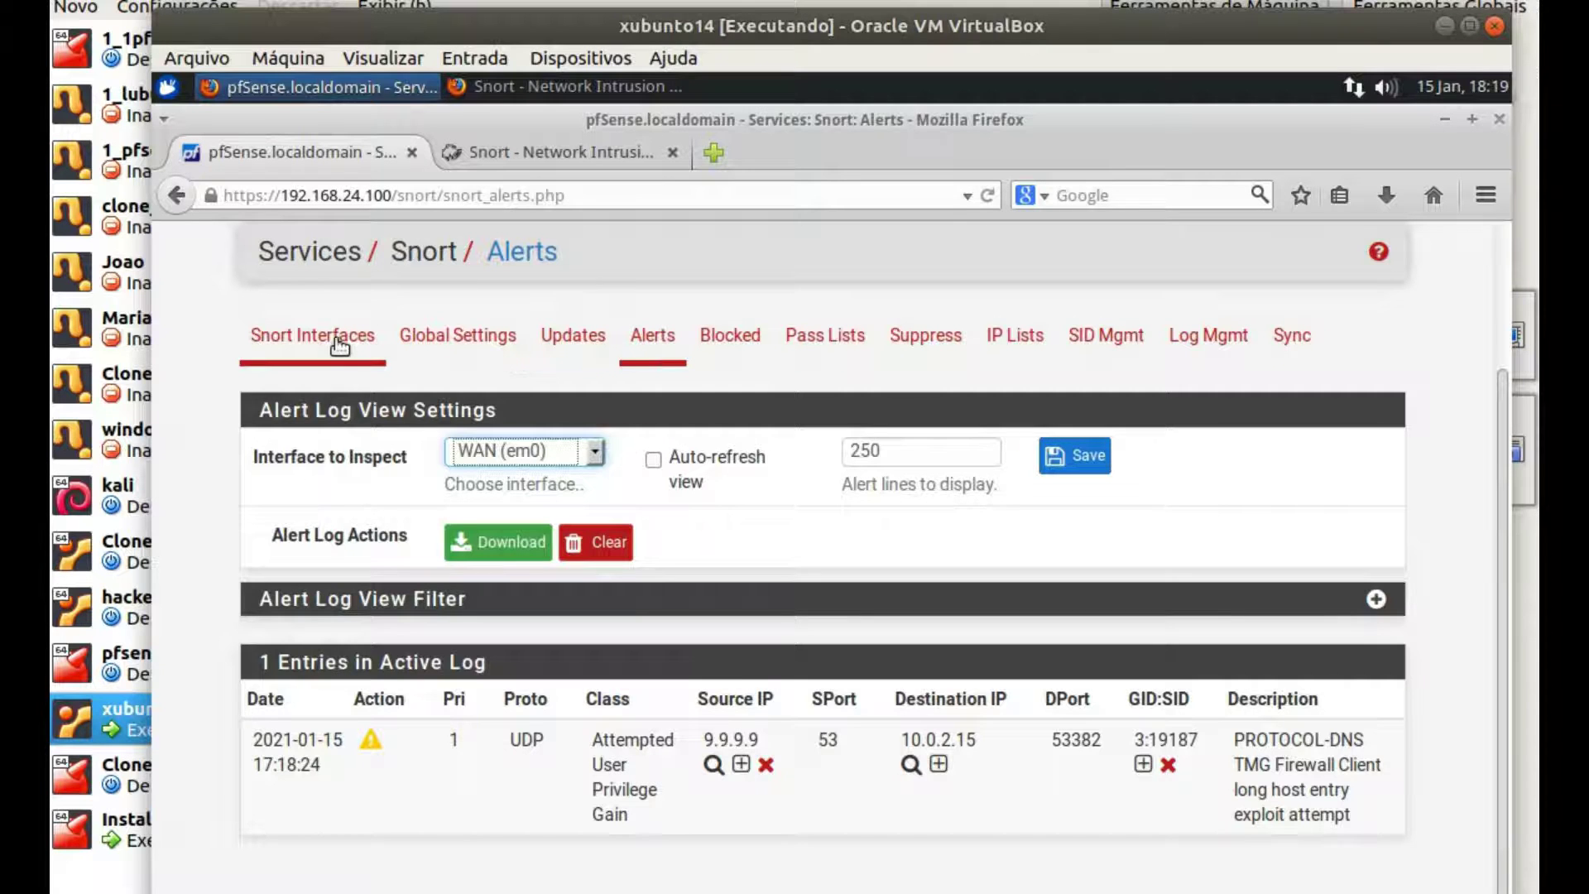
Open the pfSense status dashboard and compare the WAN interface address with the source addresses in the Snort Alerts widget
scroll(478, 379, up, 3)
click(521, 250)
click(768, 251)
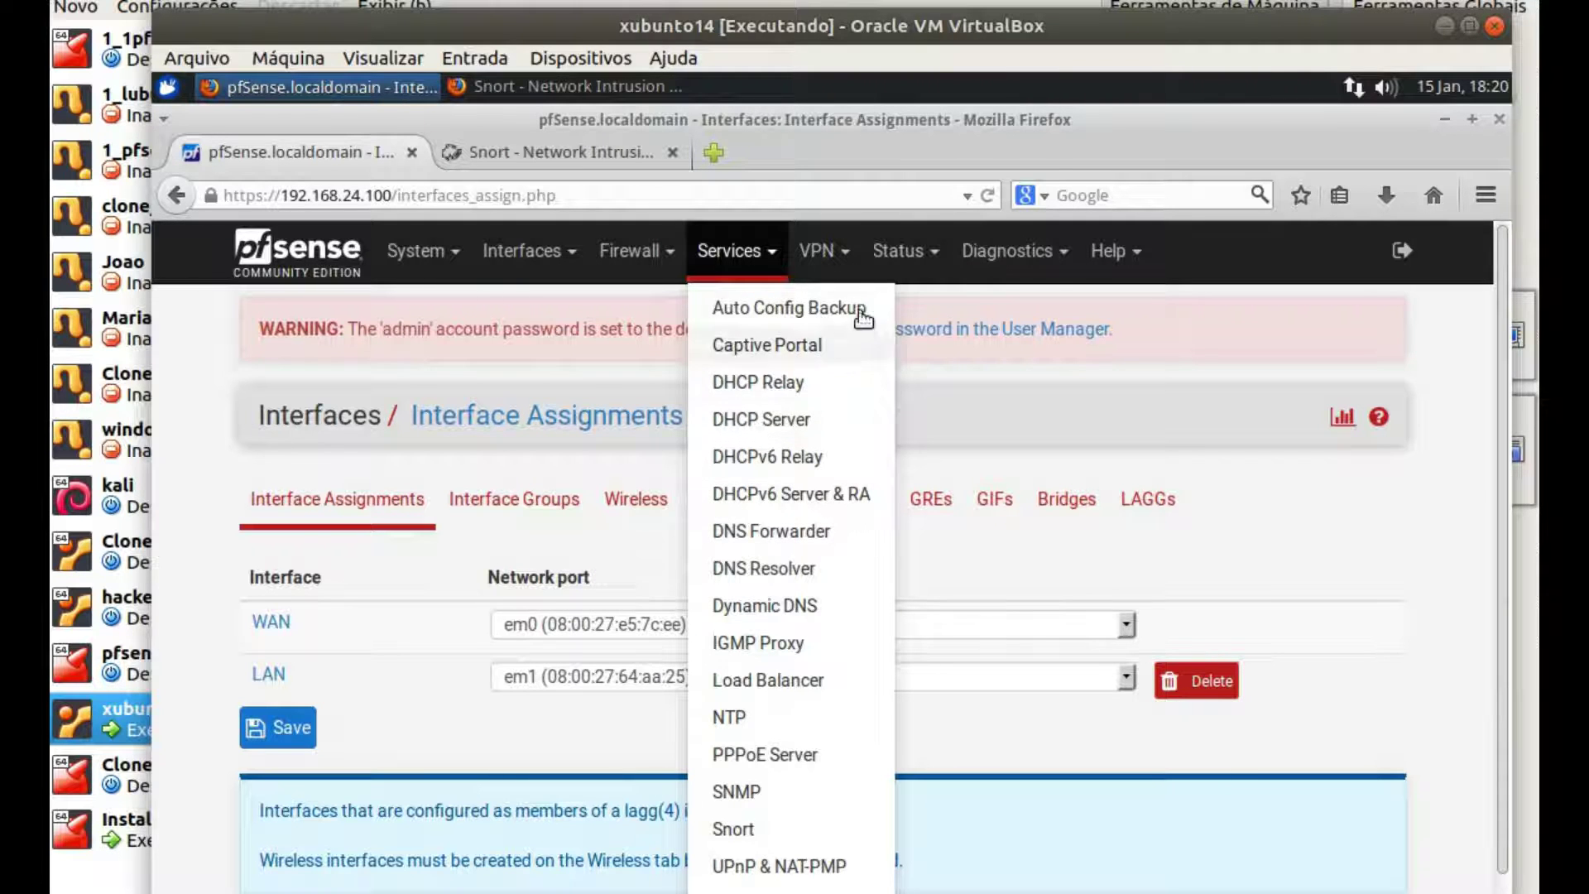
click(906, 253)
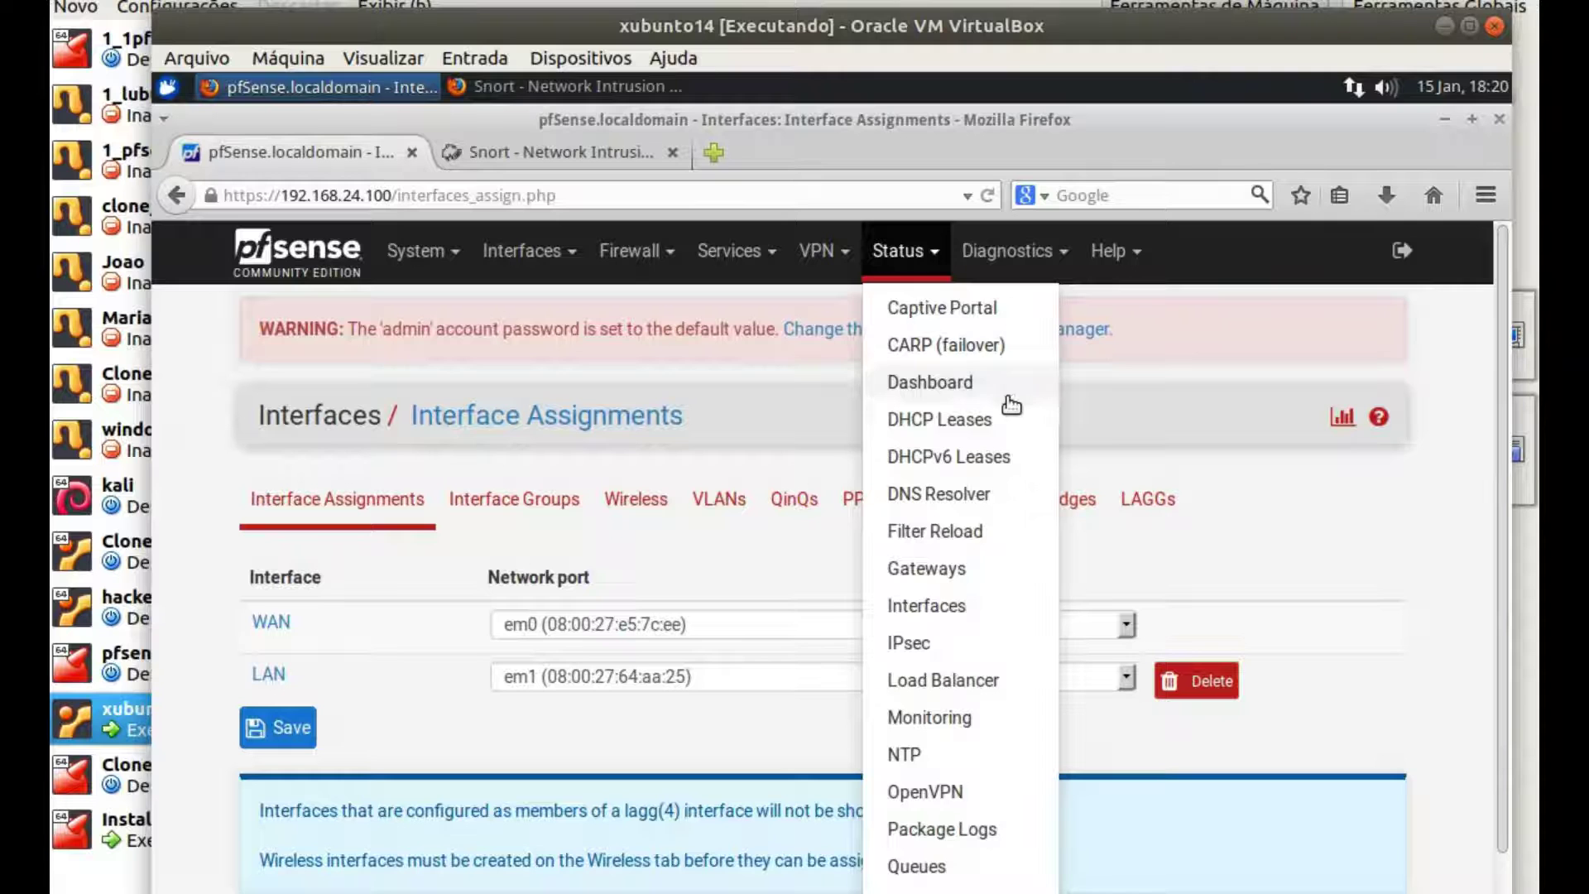
click(956, 385)
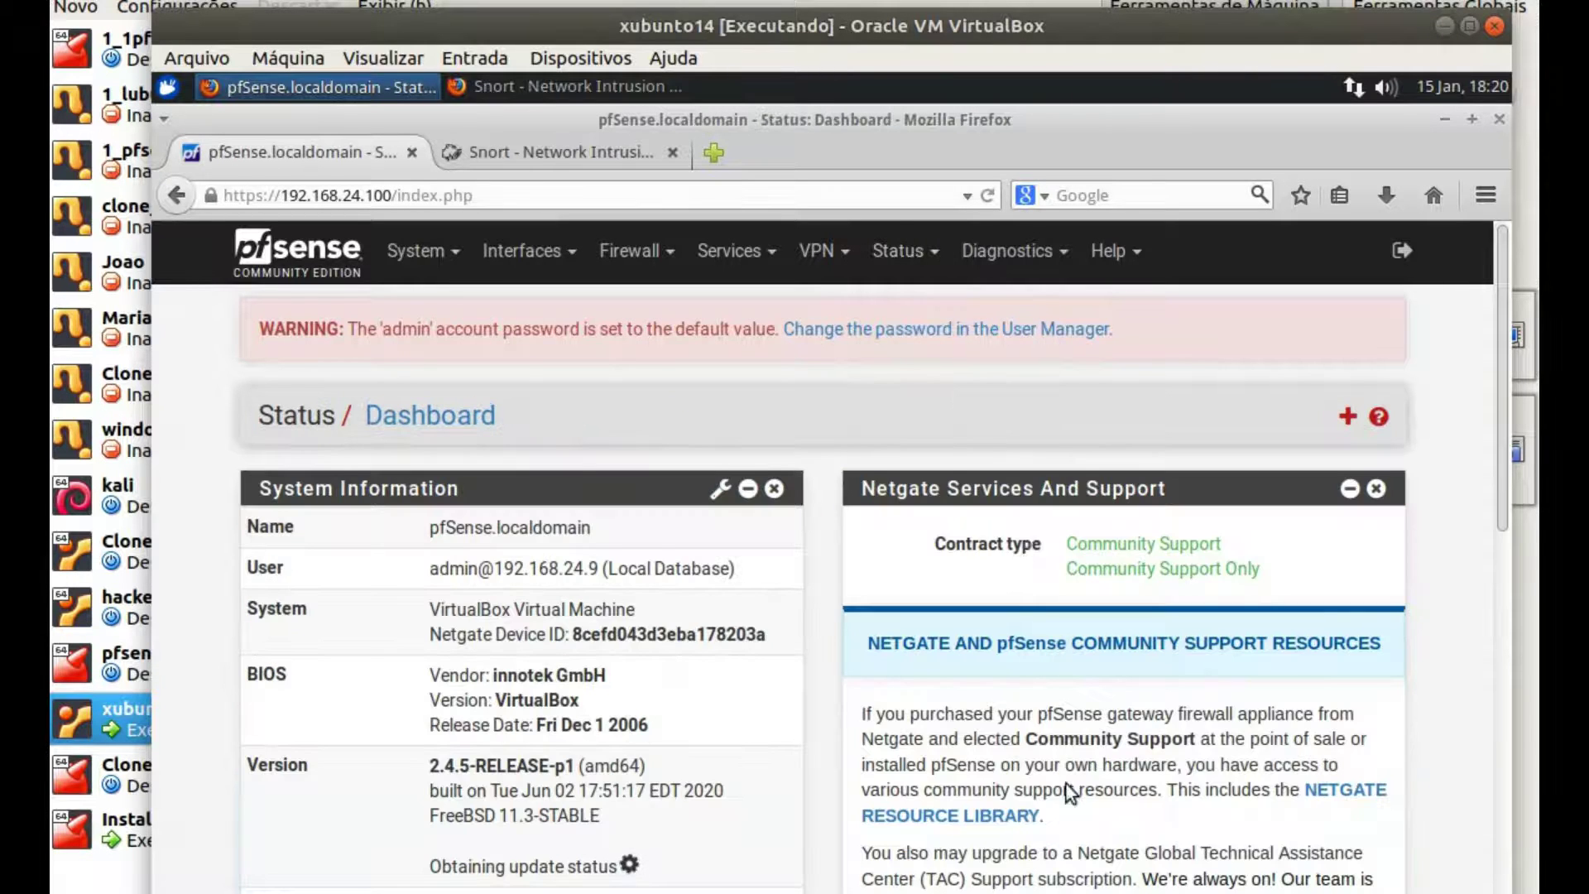
scroll(1073, 796, down, 10)
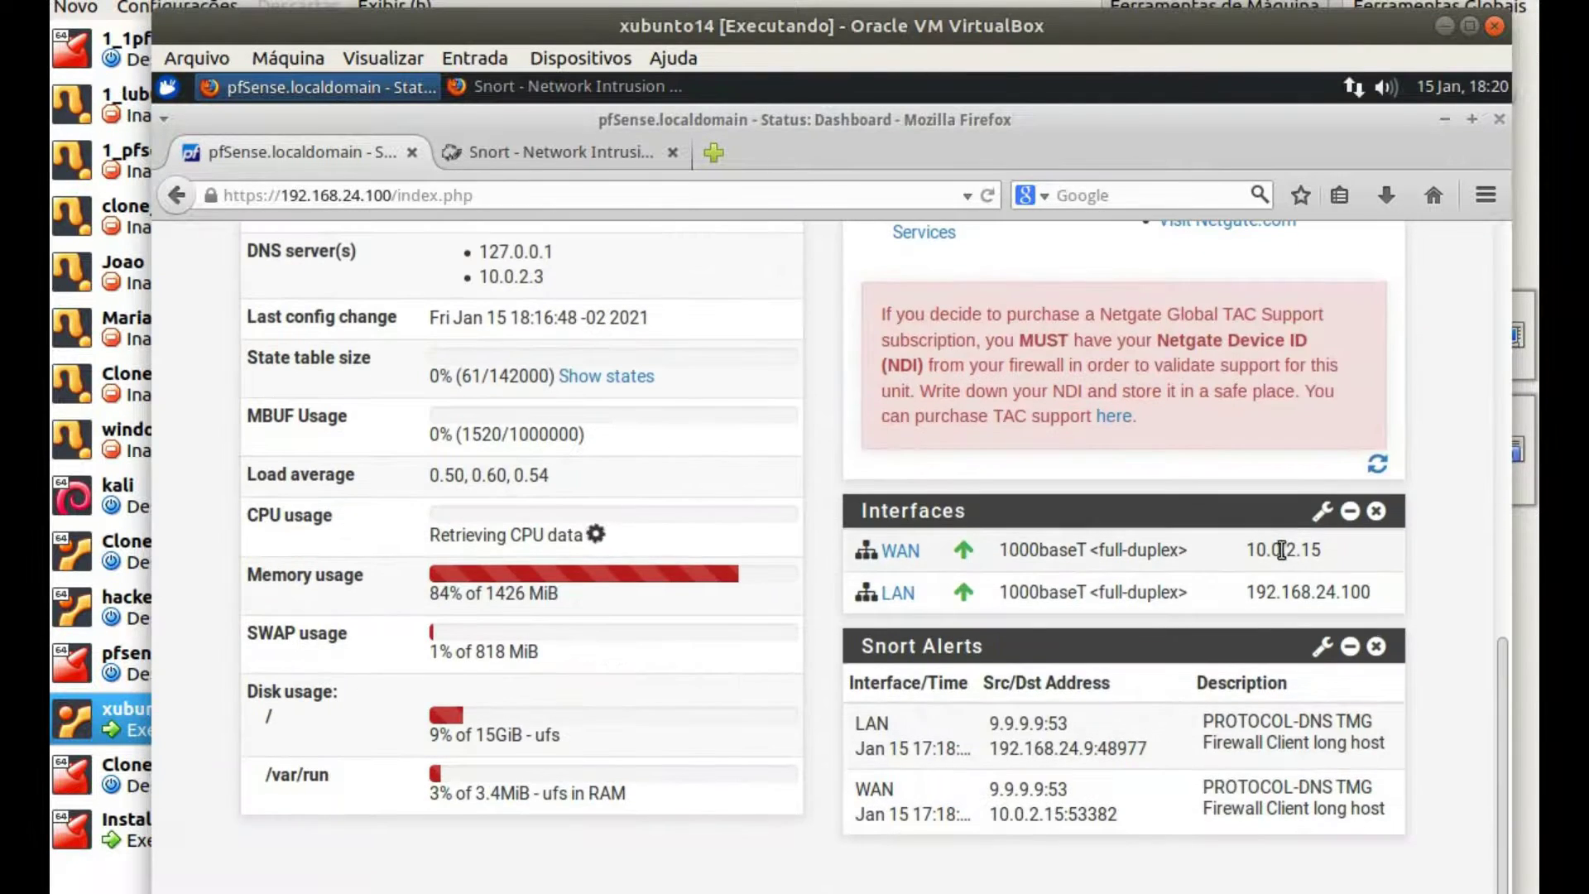
drag(1246, 549, 1320, 559)
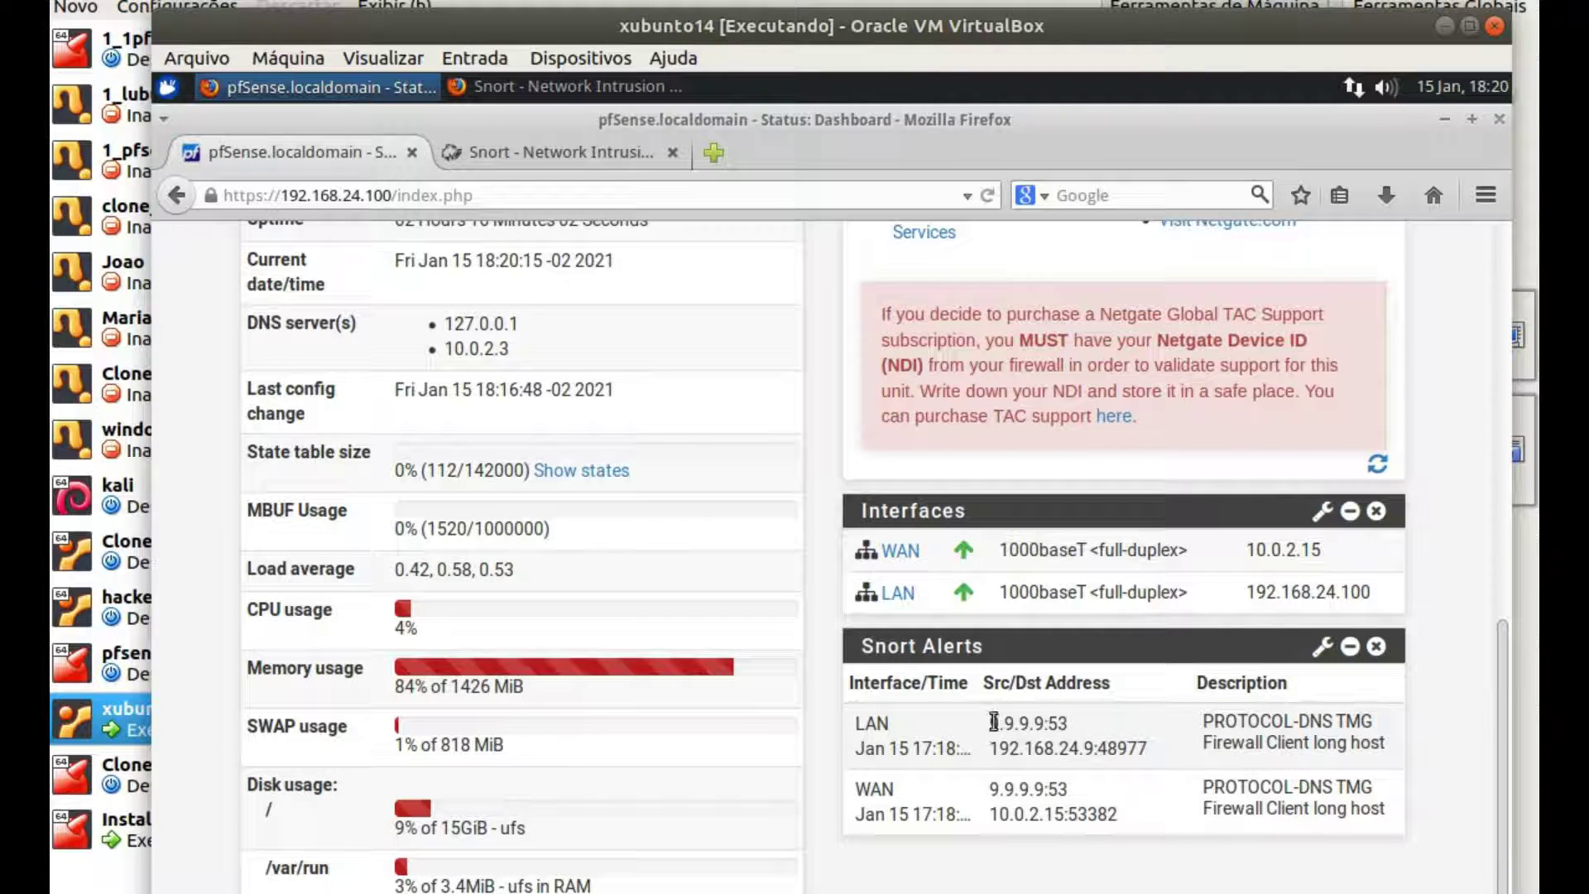
drag(991, 722, 1044, 733)
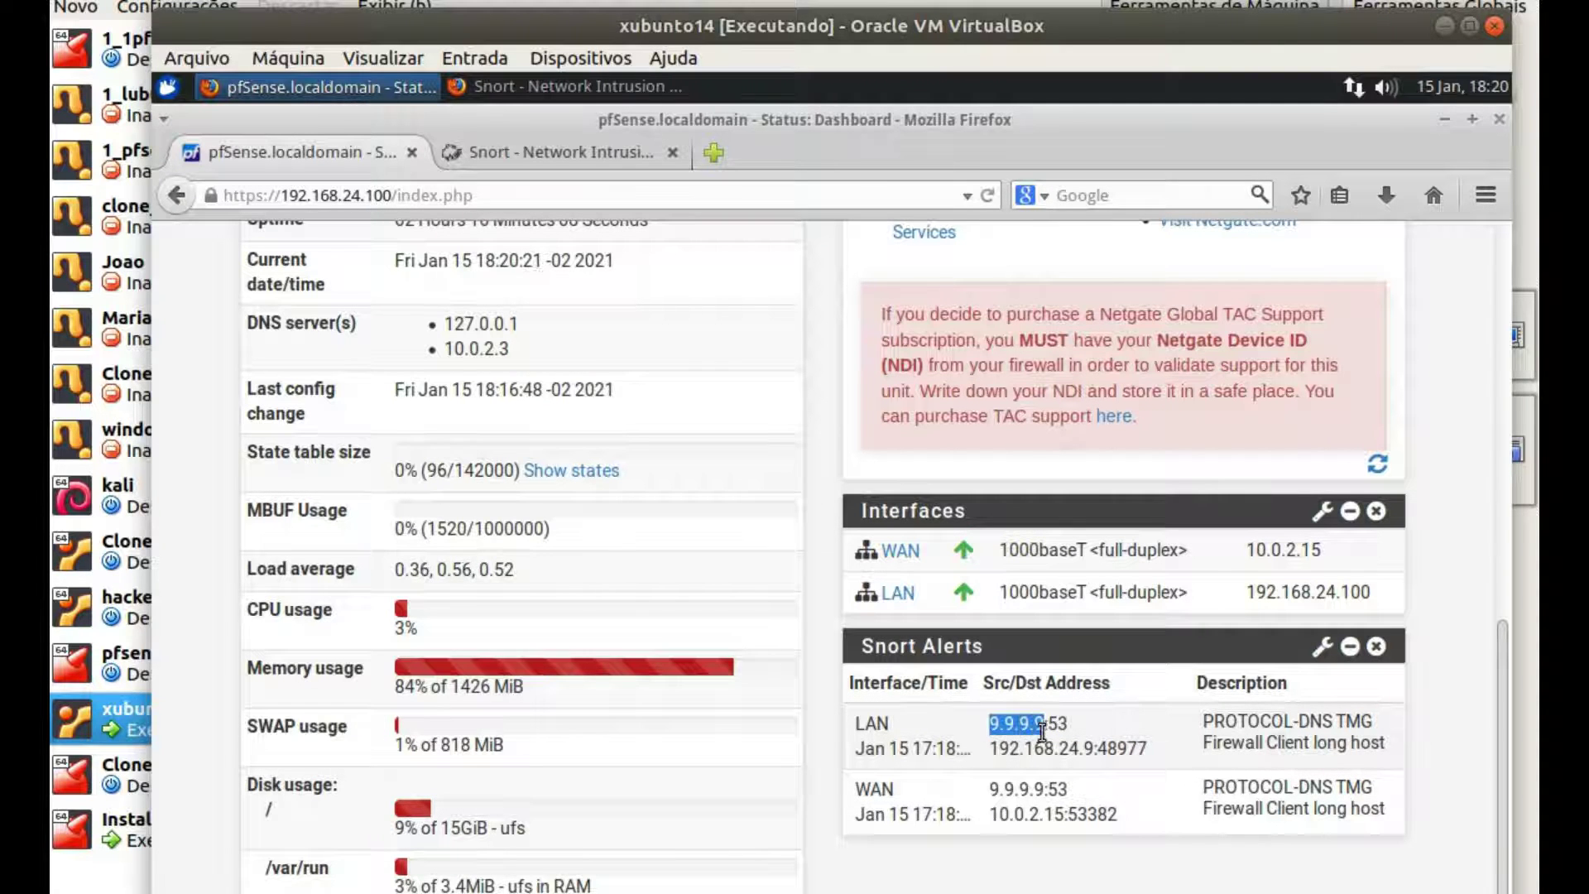
Open Snort's blocked hosts list and examine the blocked IP address and its alert description
scroll(1119, 786, up, 4)
scroll(1115, 781, up, 6)
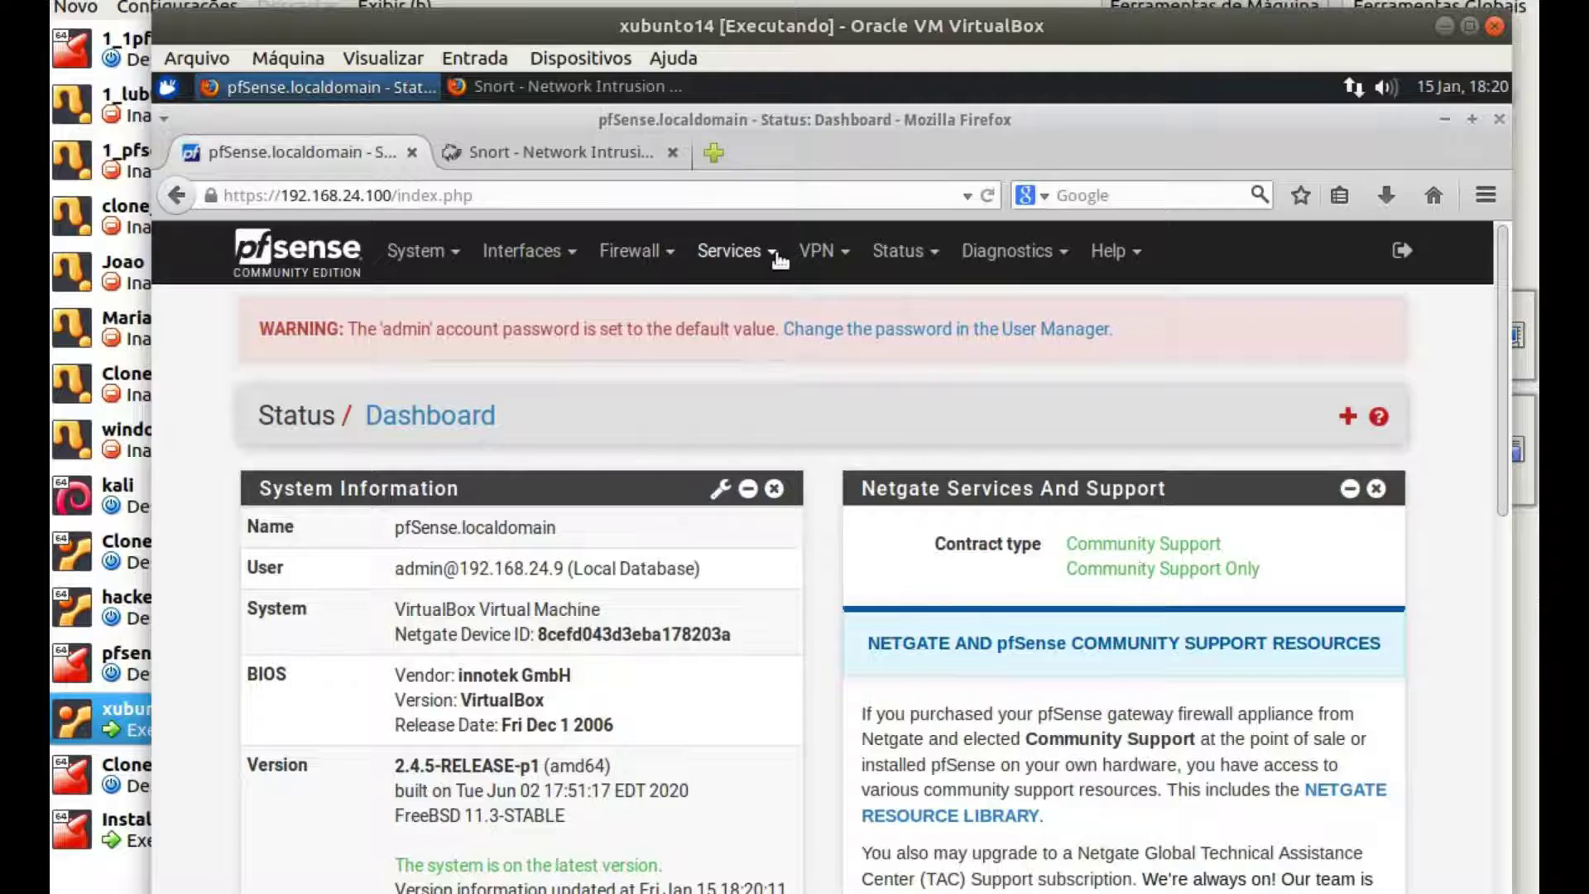
click(779, 258)
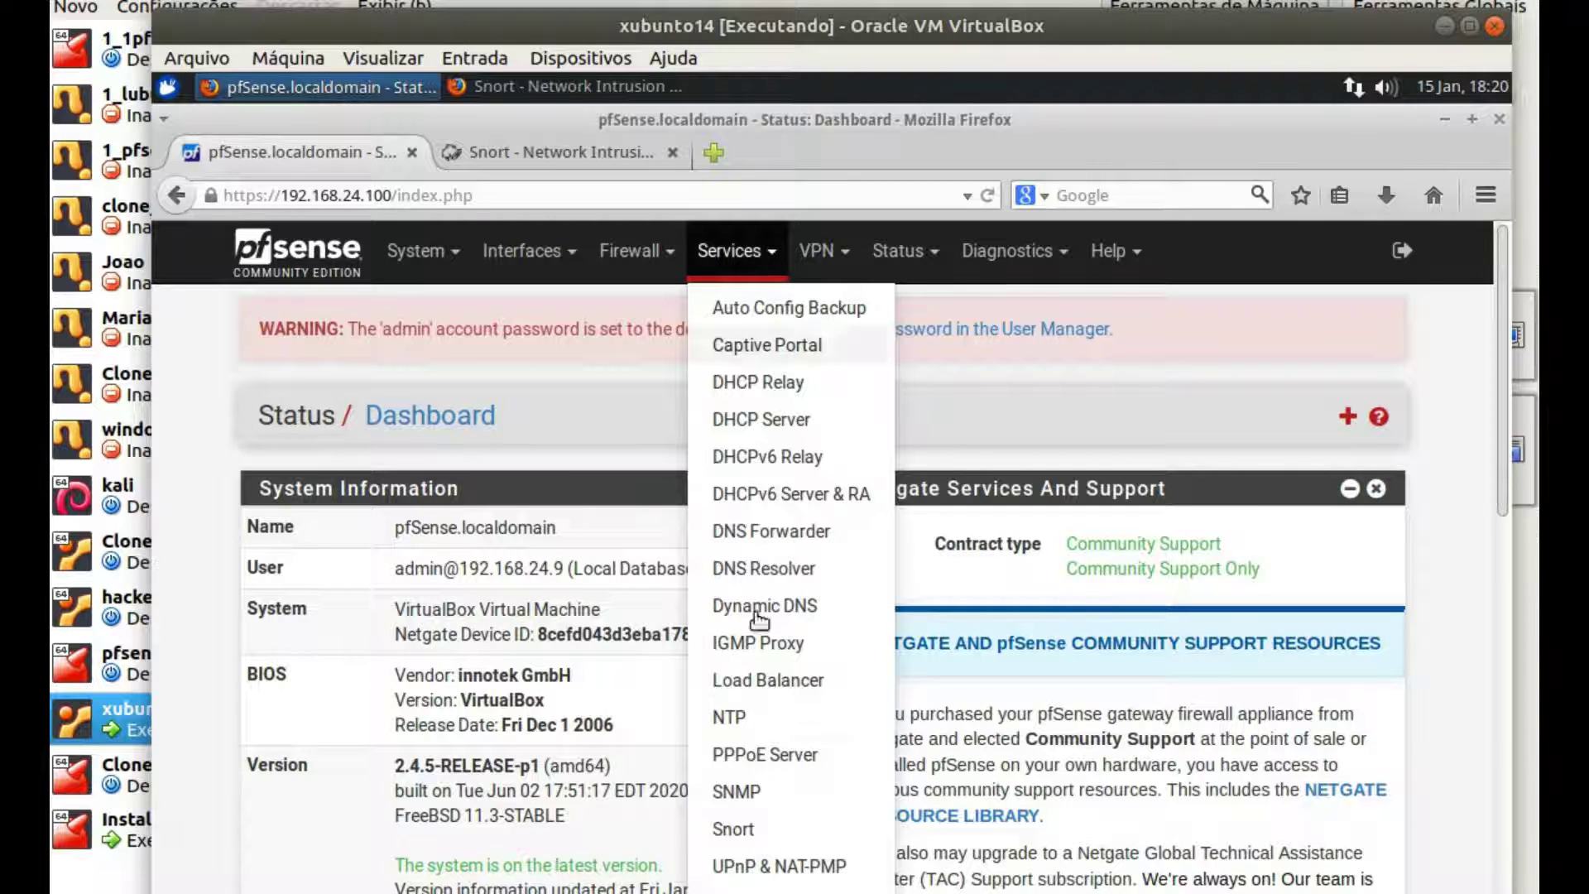
click(782, 834)
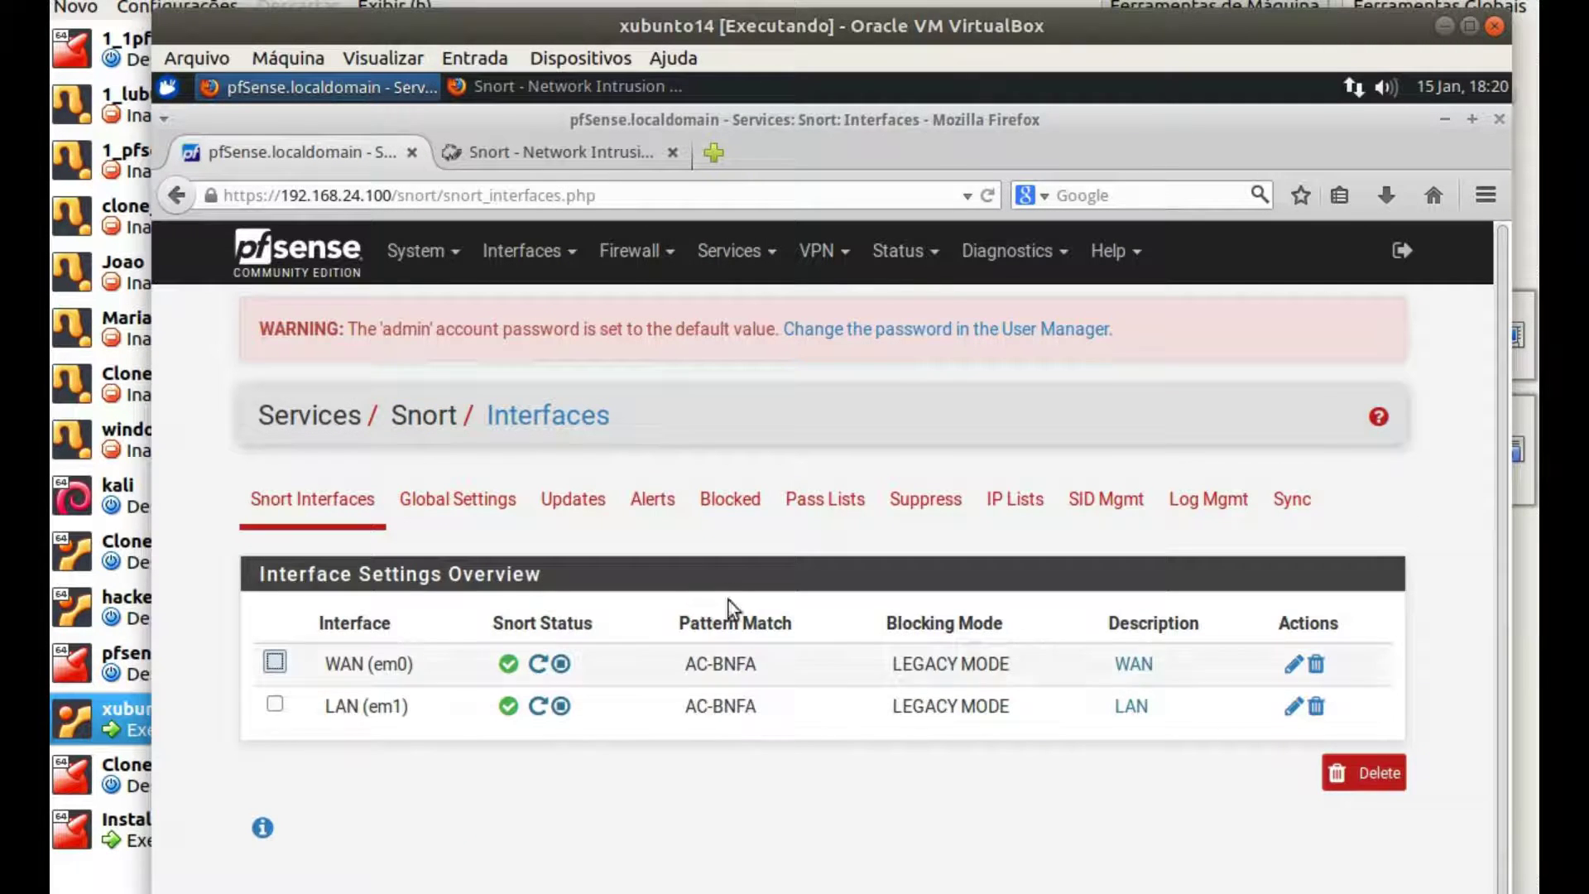
click(730, 498)
scroll(788, 645, down, 3)
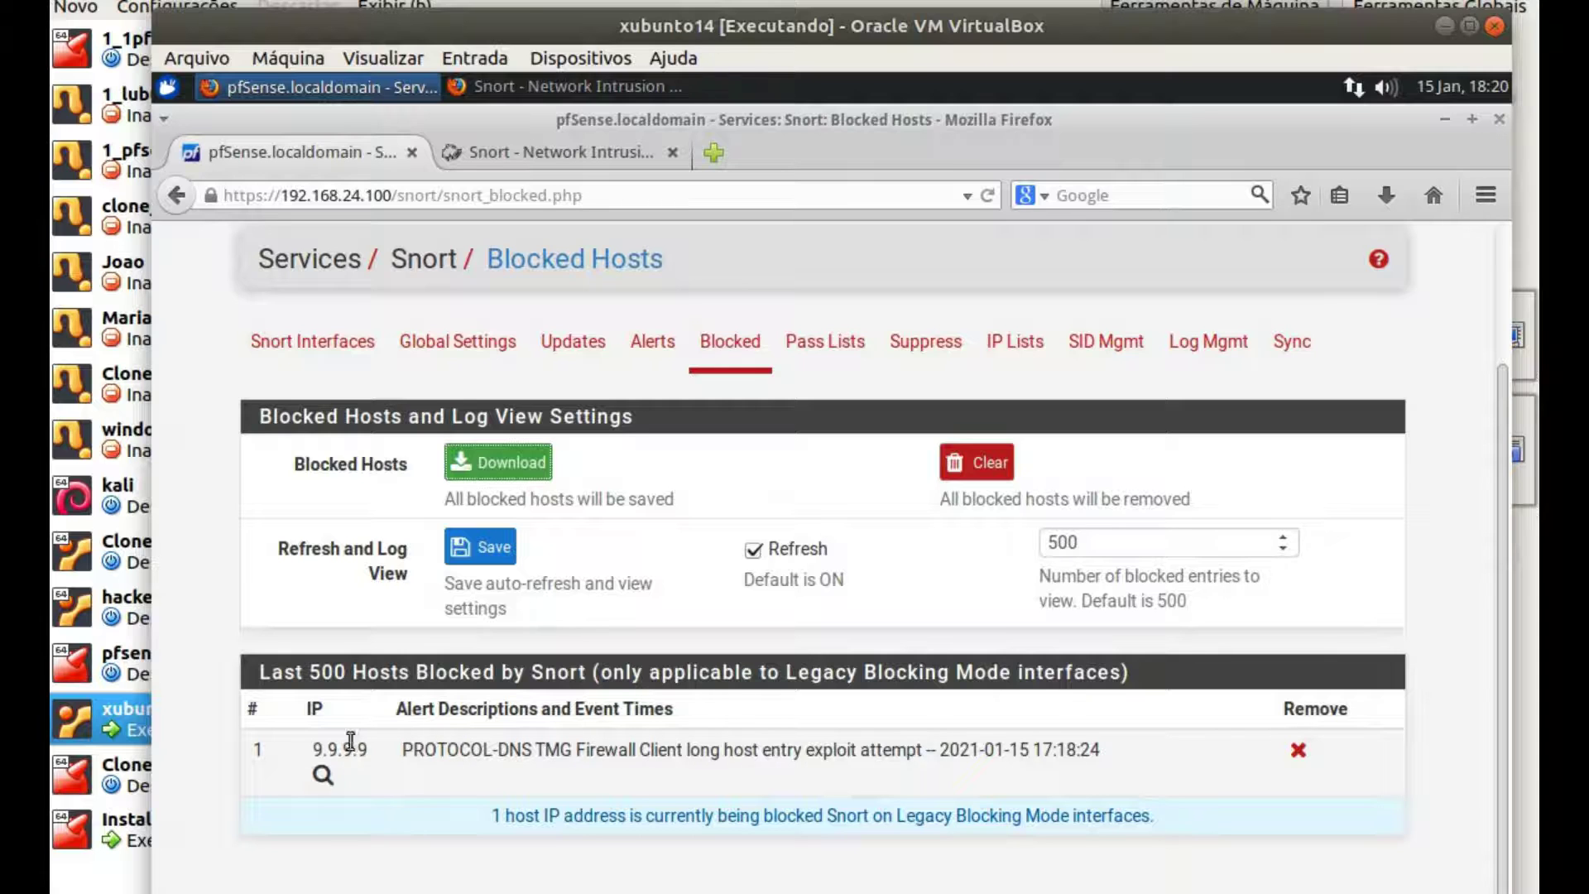
drag(314, 749, 382, 760)
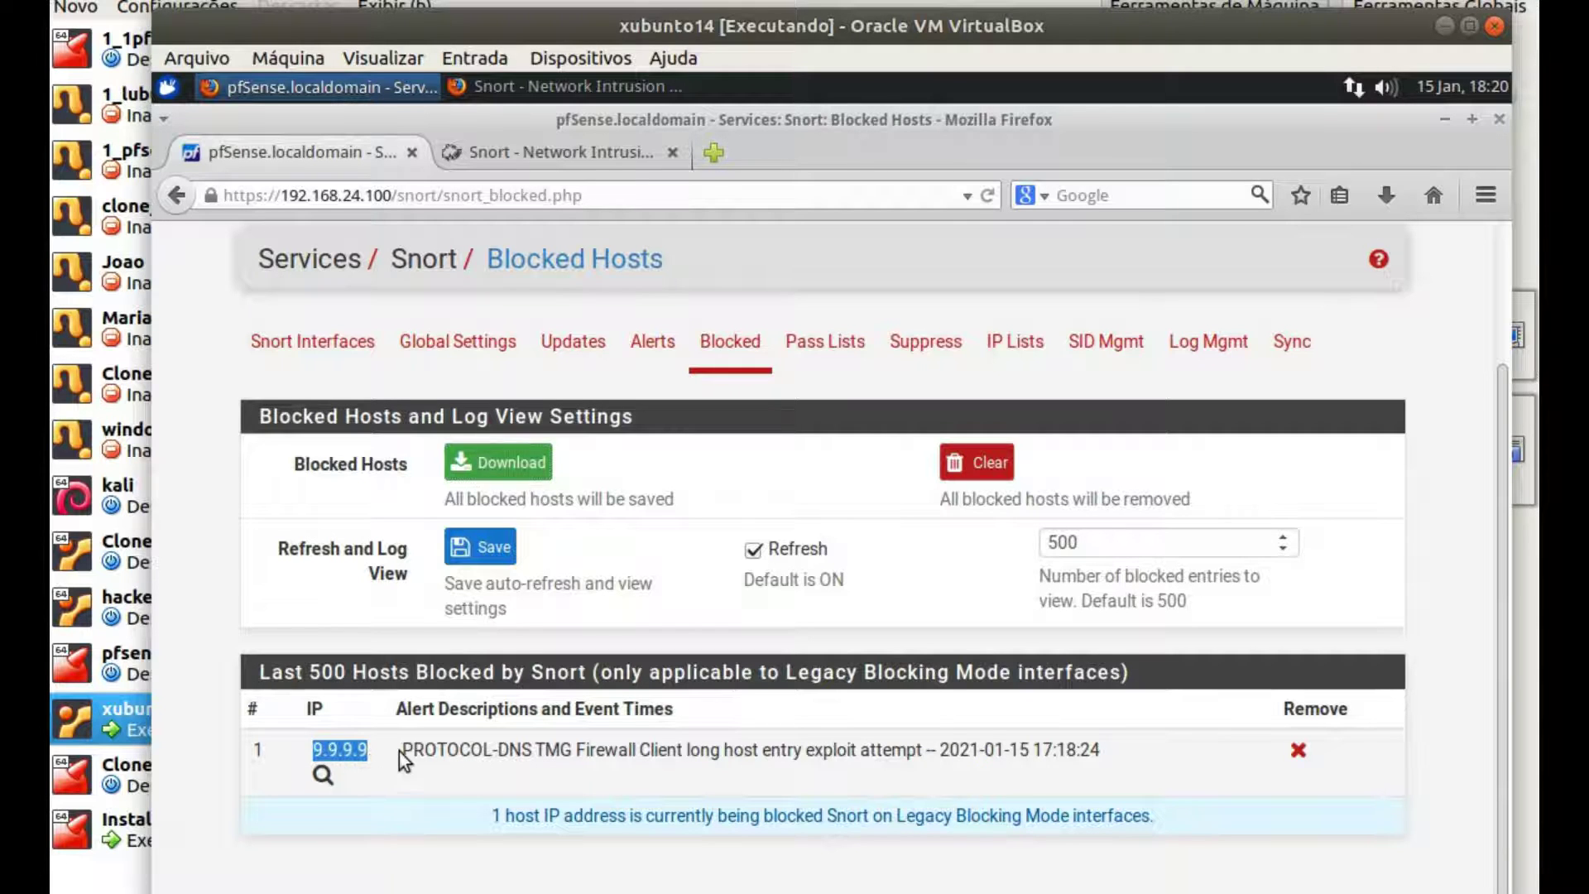
Reopen the Snort alerts for WAN (em0) and check the destination IP of the logged entry
click(653, 343)
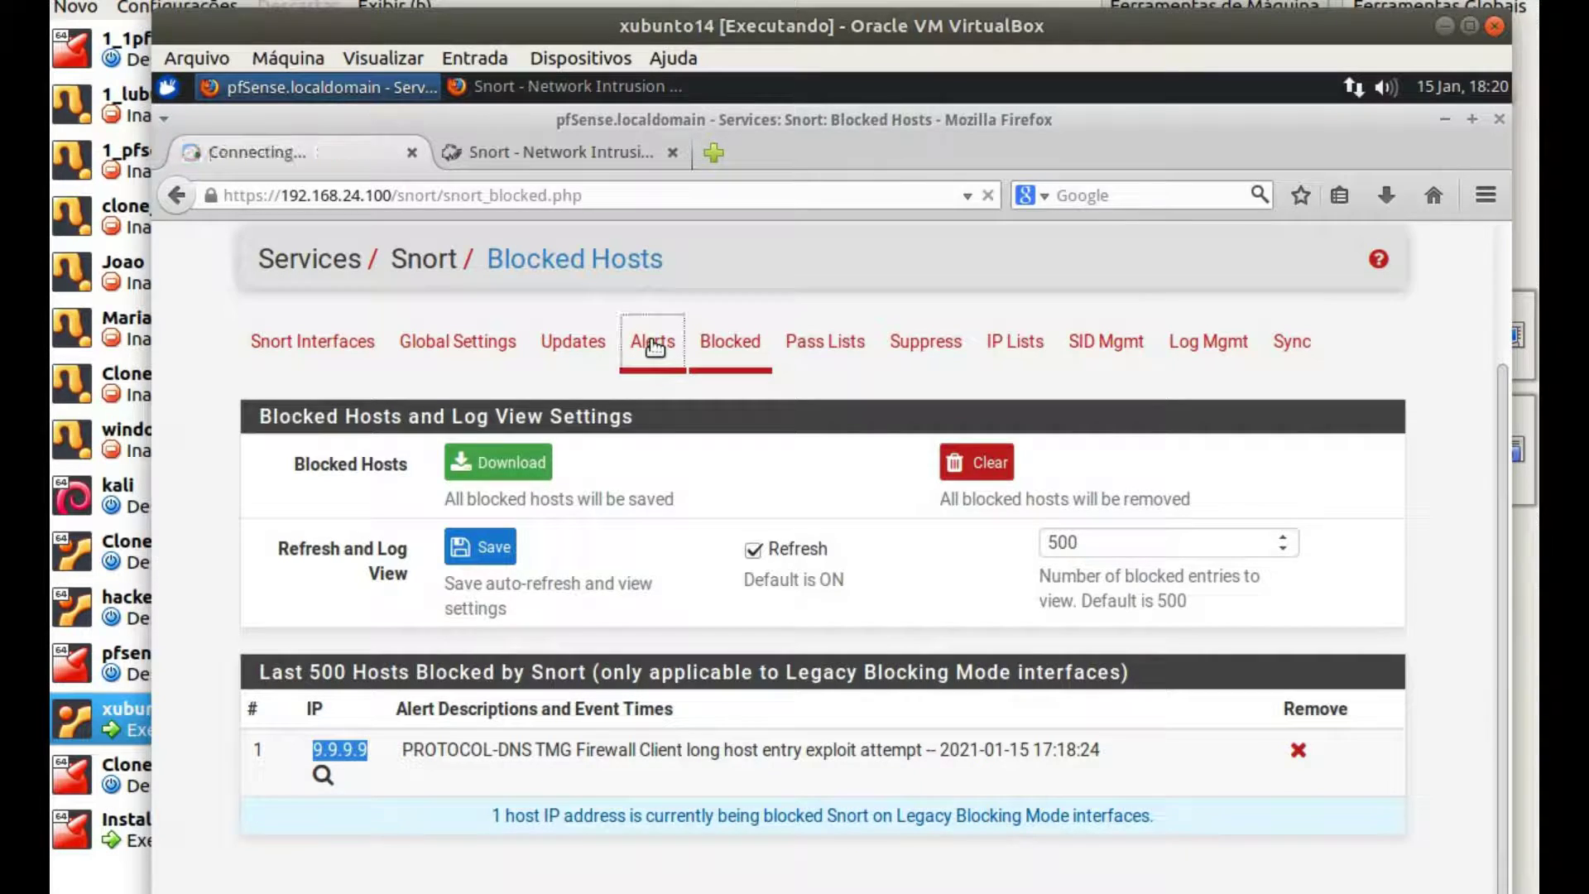
scroll(836, 799, down, 3)
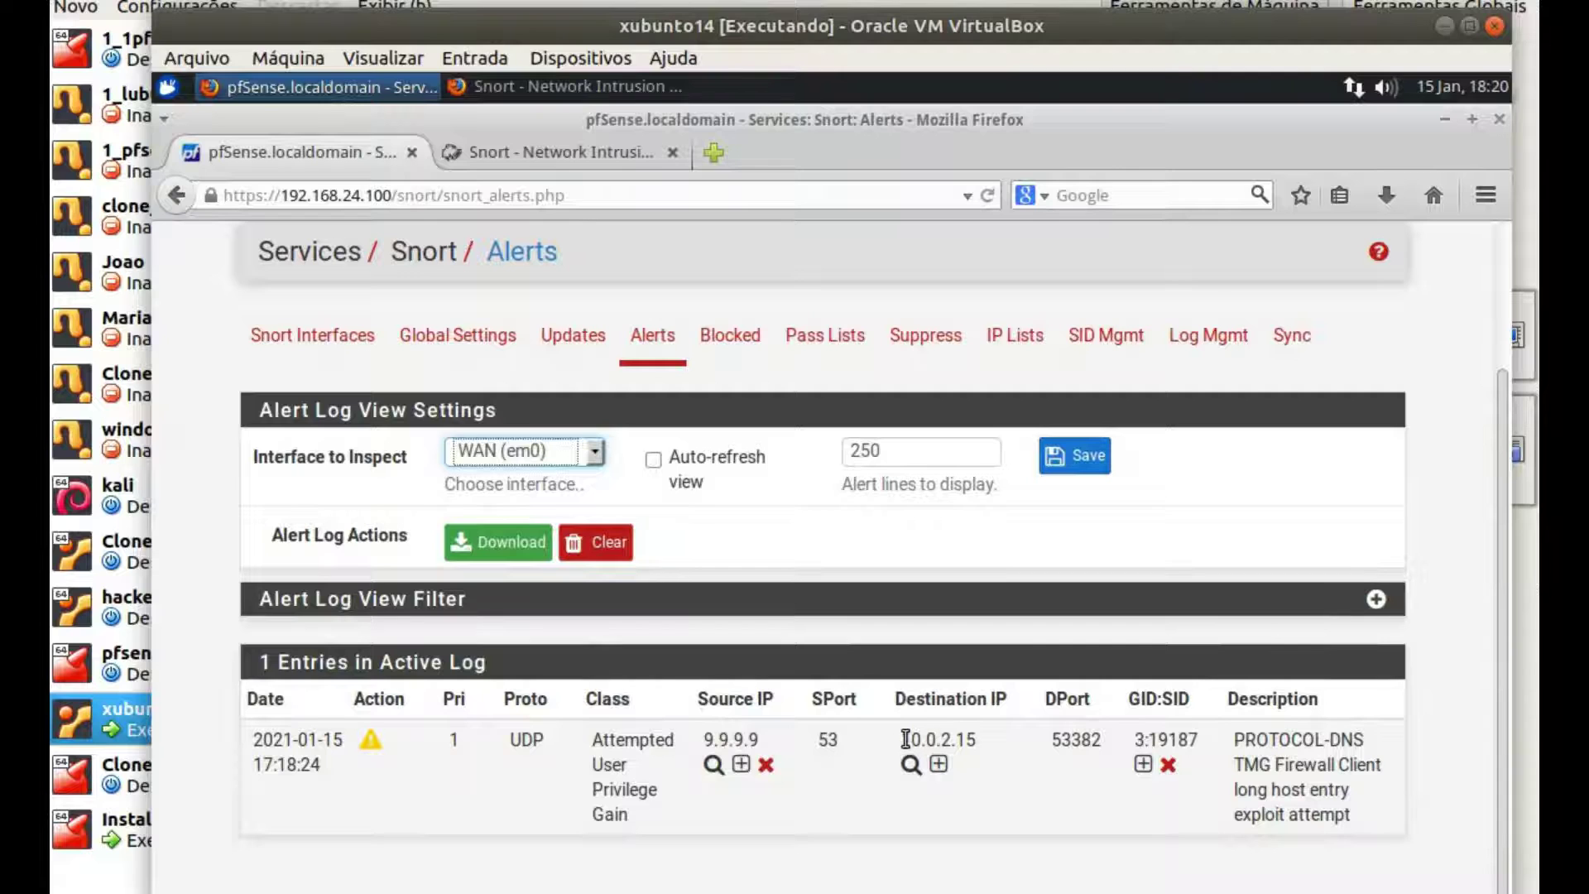
drag(905, 739, 969, 737)
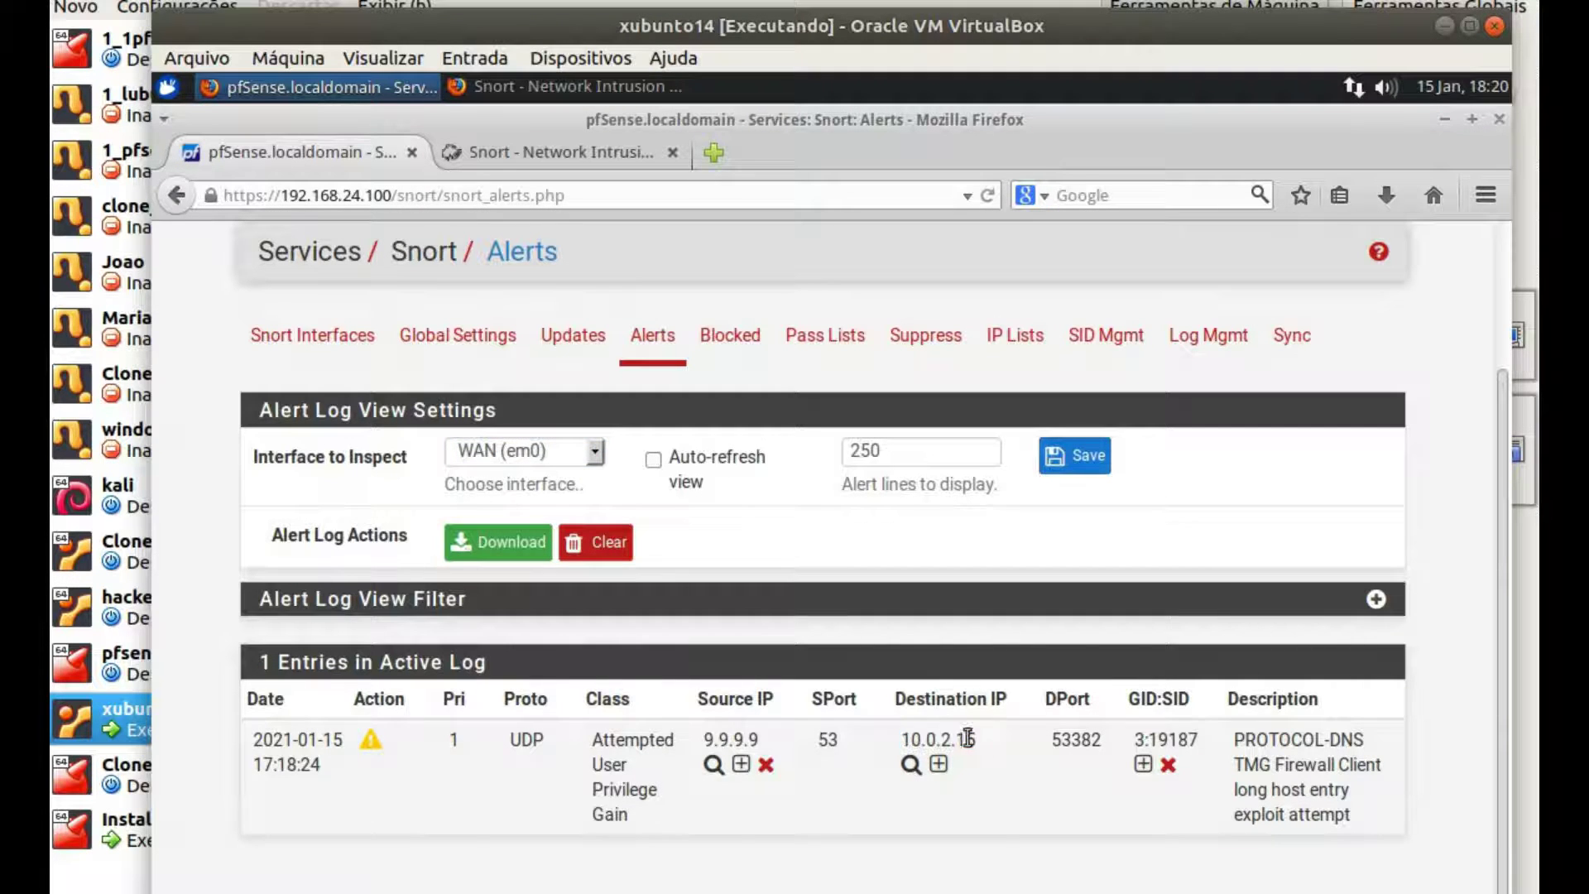
Open the Snort WAN interface settings and read which addresses the default Pass List includes and how to customize it
click(301, 337)
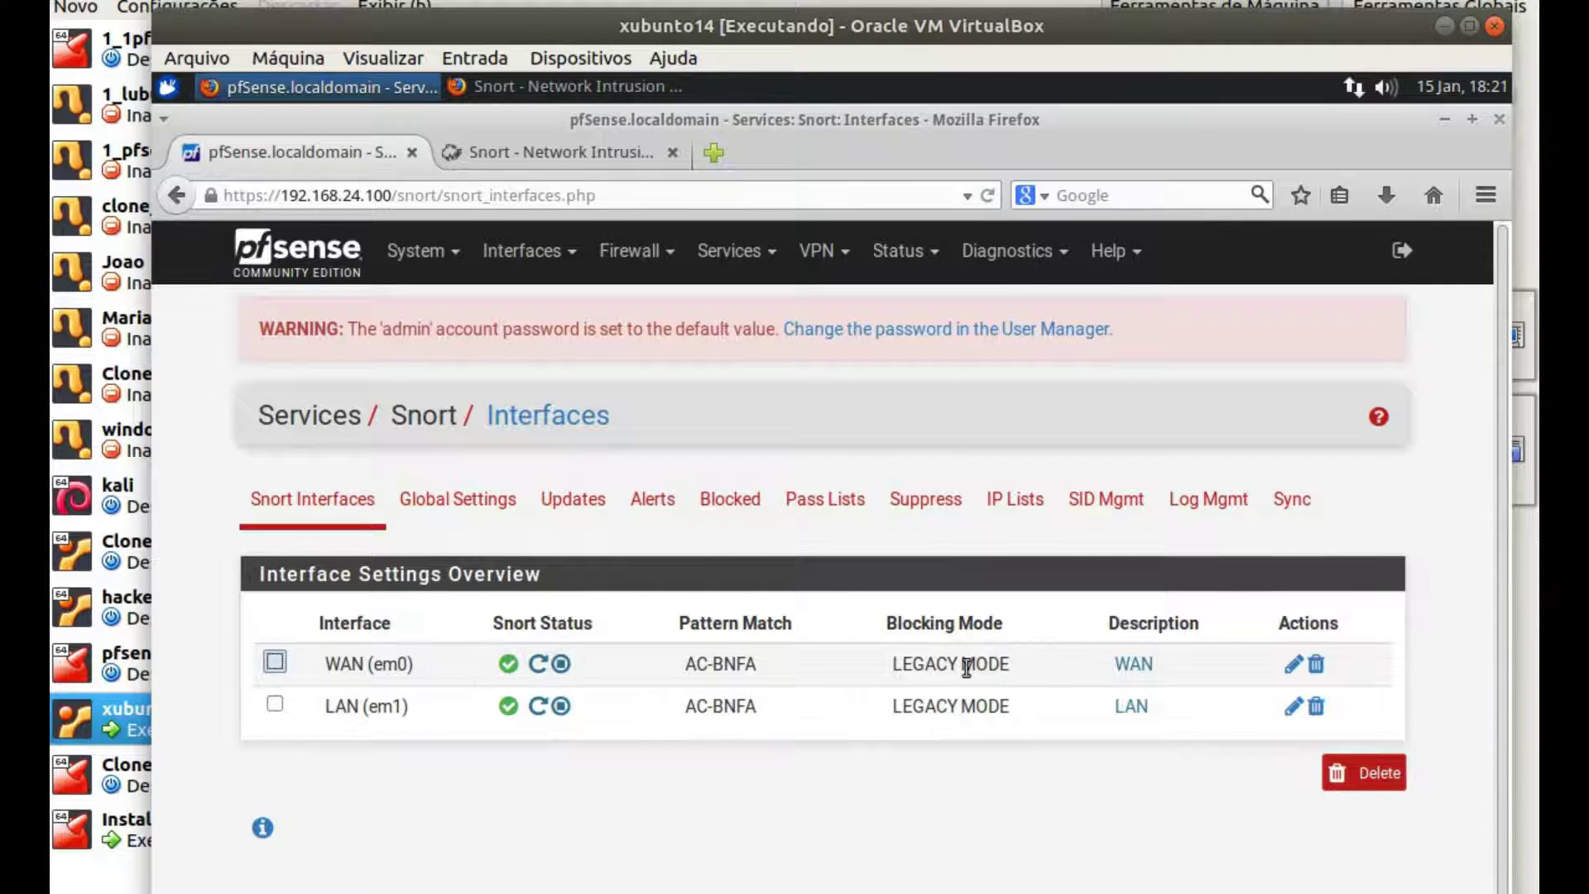
click(1292, 663)
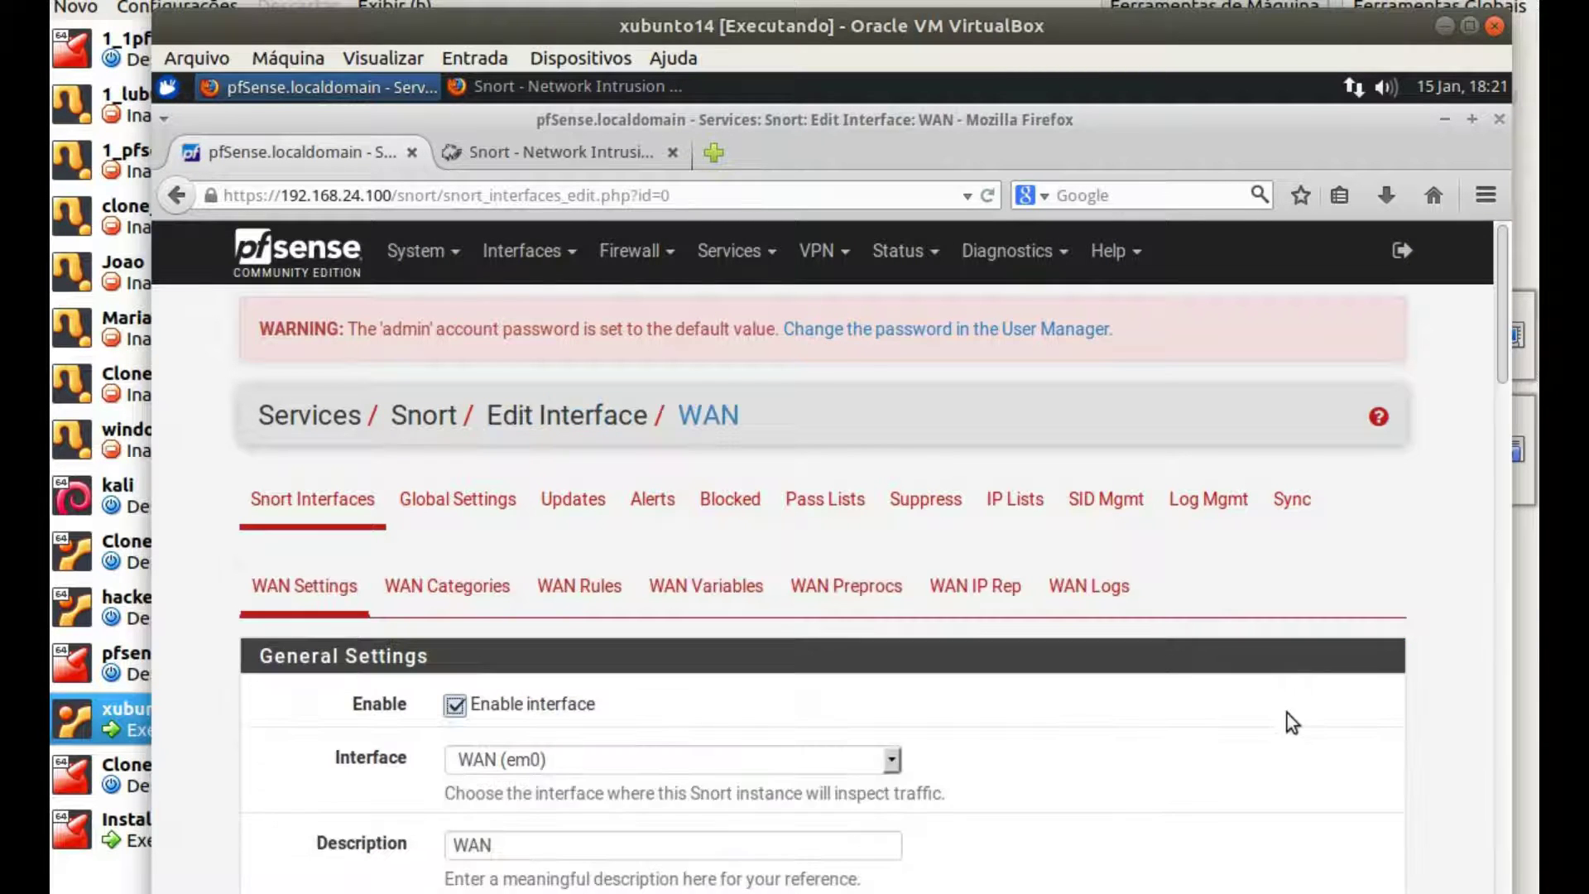
scroll(1284, 724, down, 5)
scroll(1283, 705, down, 20)
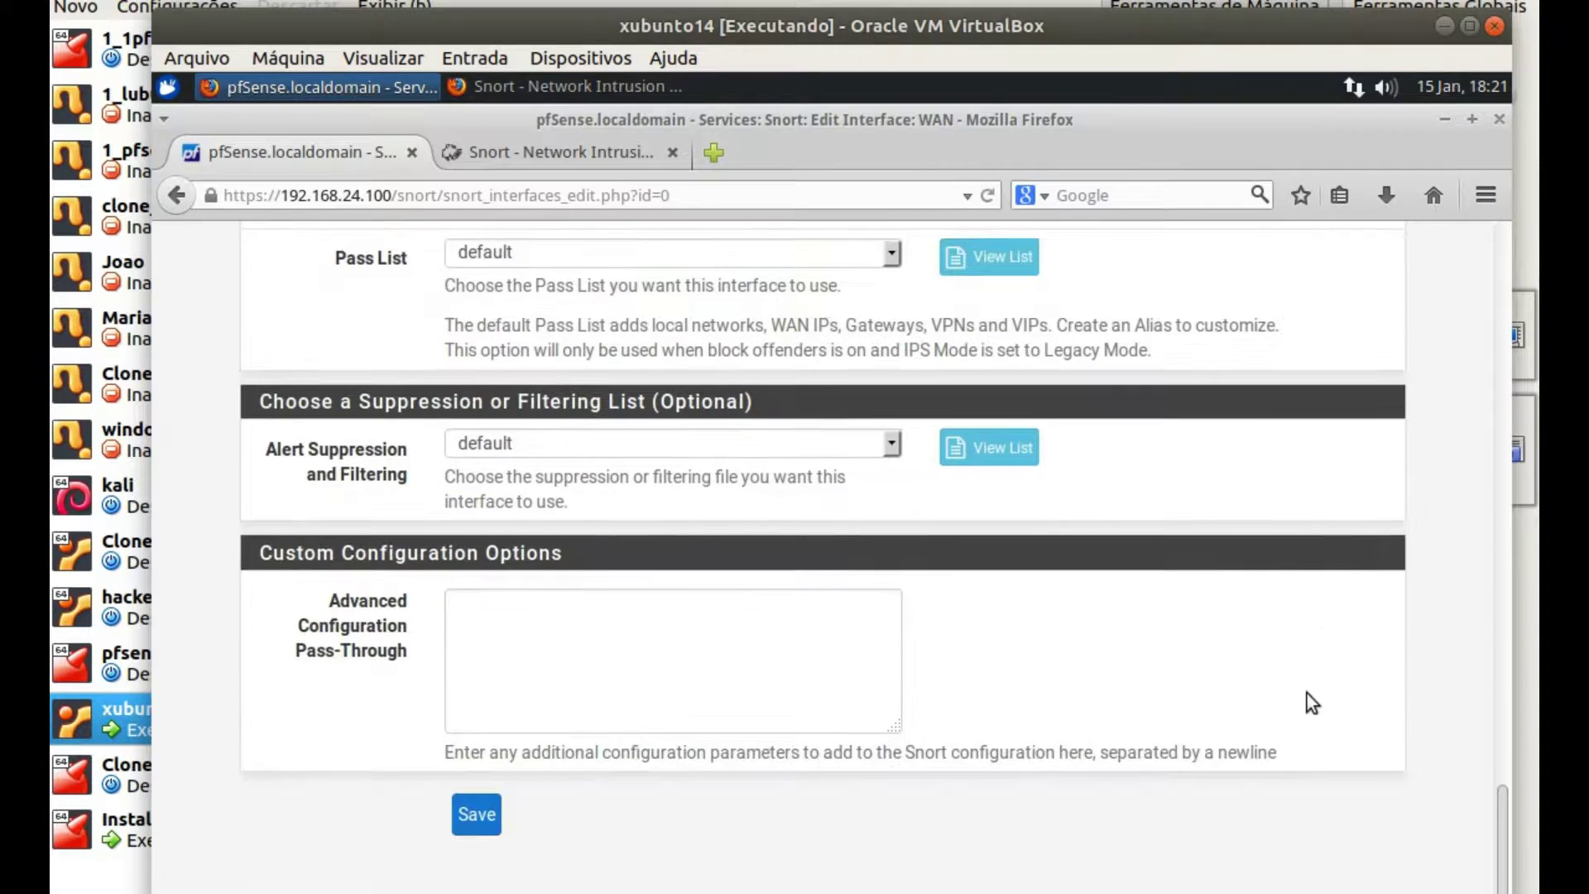
scroll(1304, 695, up, 7)
scroll(1299, 710, down, 1)
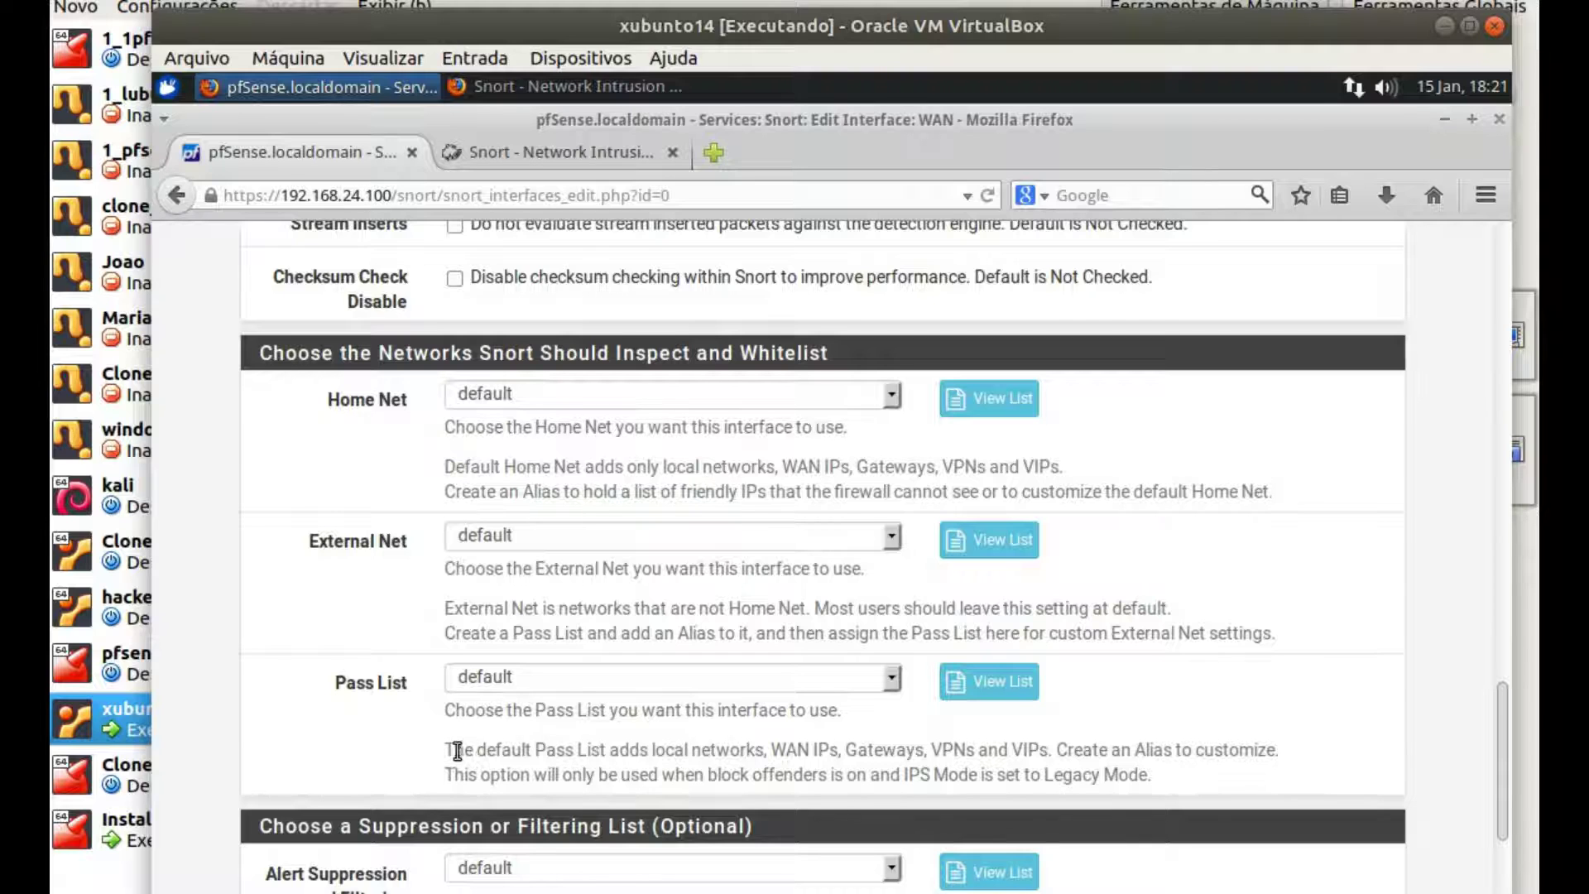
drag(439, 745, 1063, 753)
click(768, 751)
click(847, 749)
click(1043, 776)
click(1121, 750)
drag(997, 750, 1040, 753)
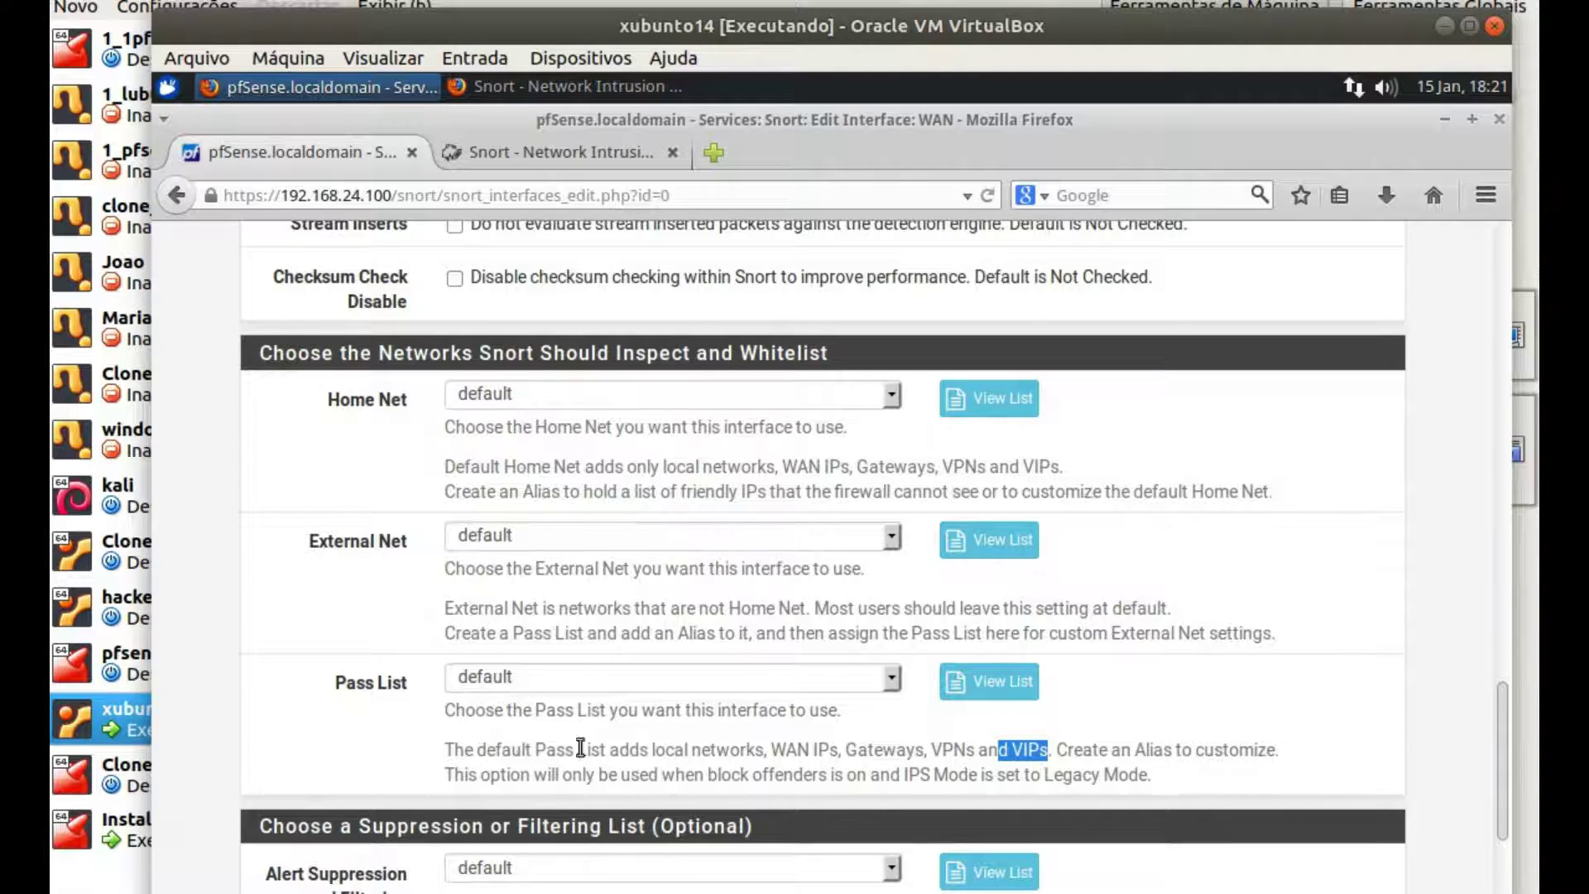
drag(1109, 753, 1267, 751)
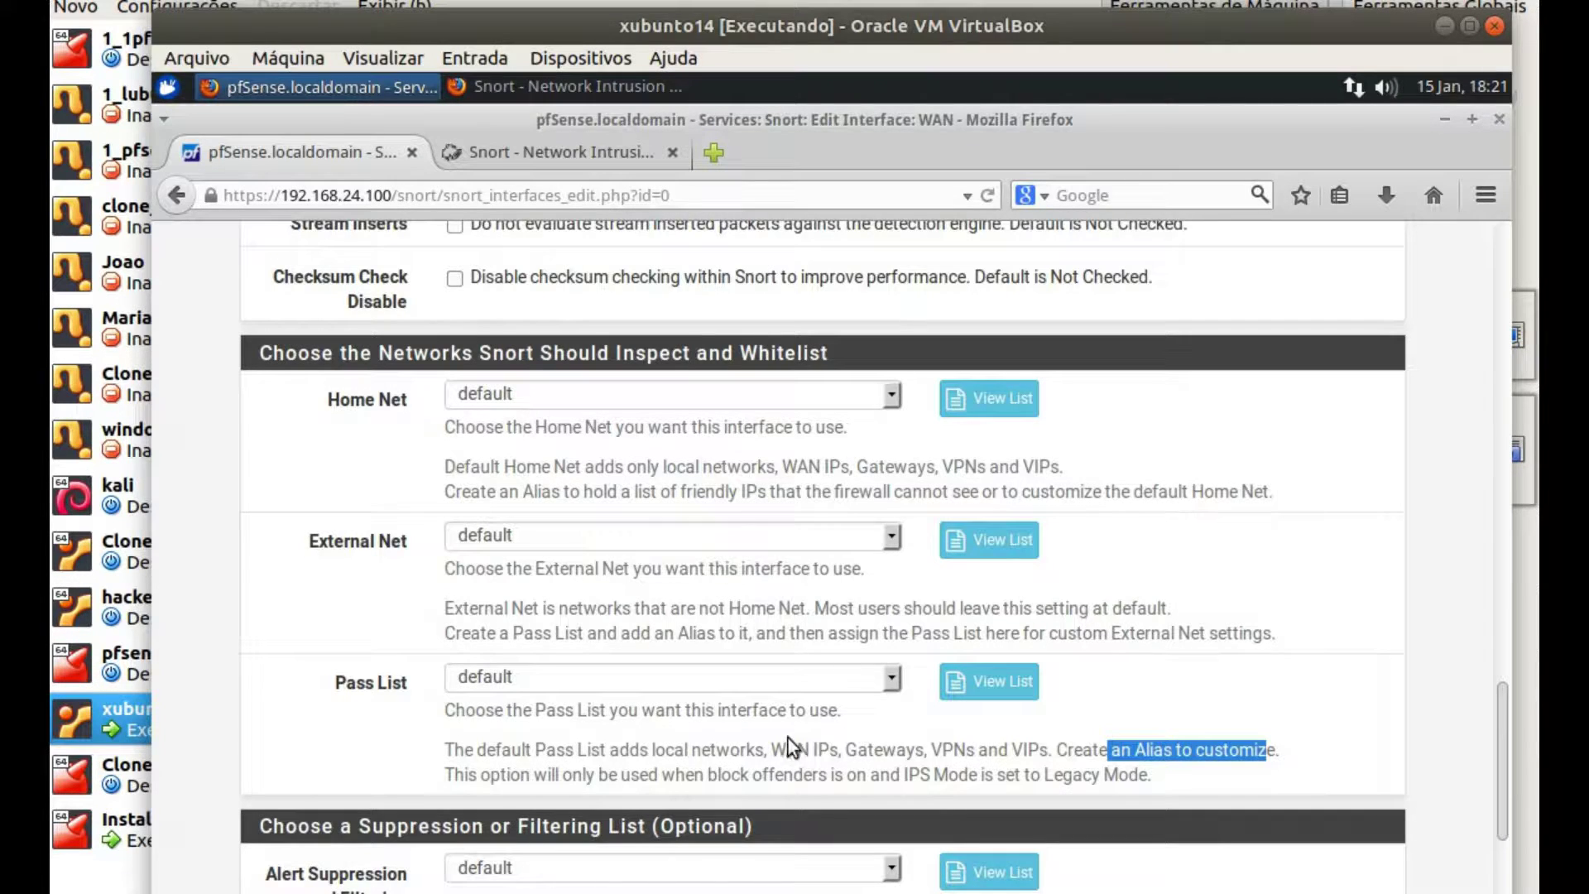
In the WAN alert log, add the alert from source 9.9.9.9 to the Suppress List, tracked by source IP
scroll(822, 712, up, 10)
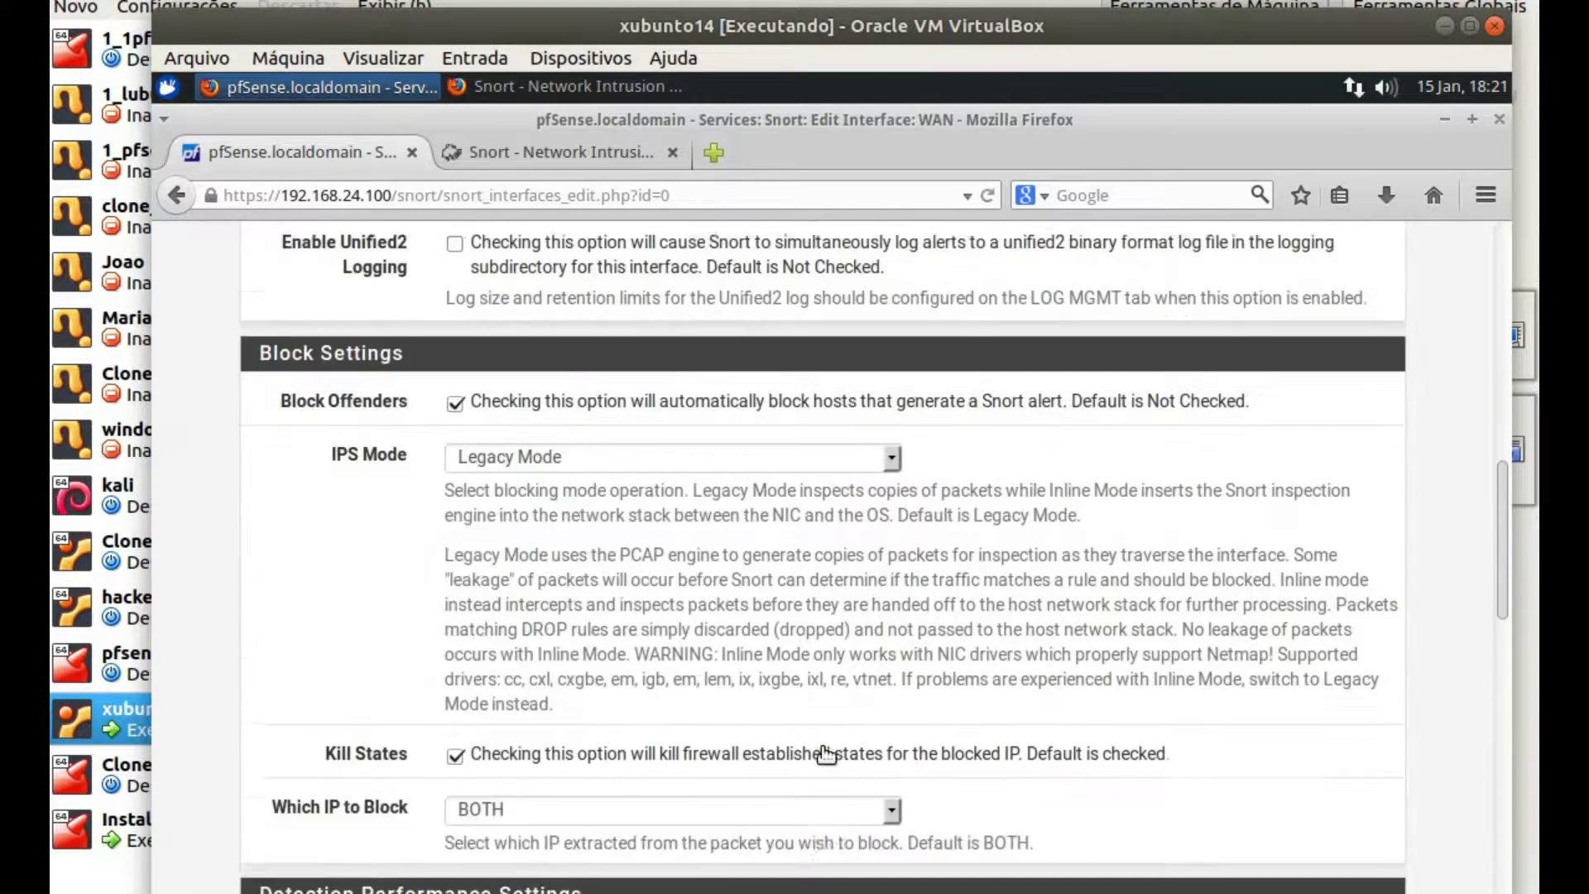
scroll(822, 748, up, 12)
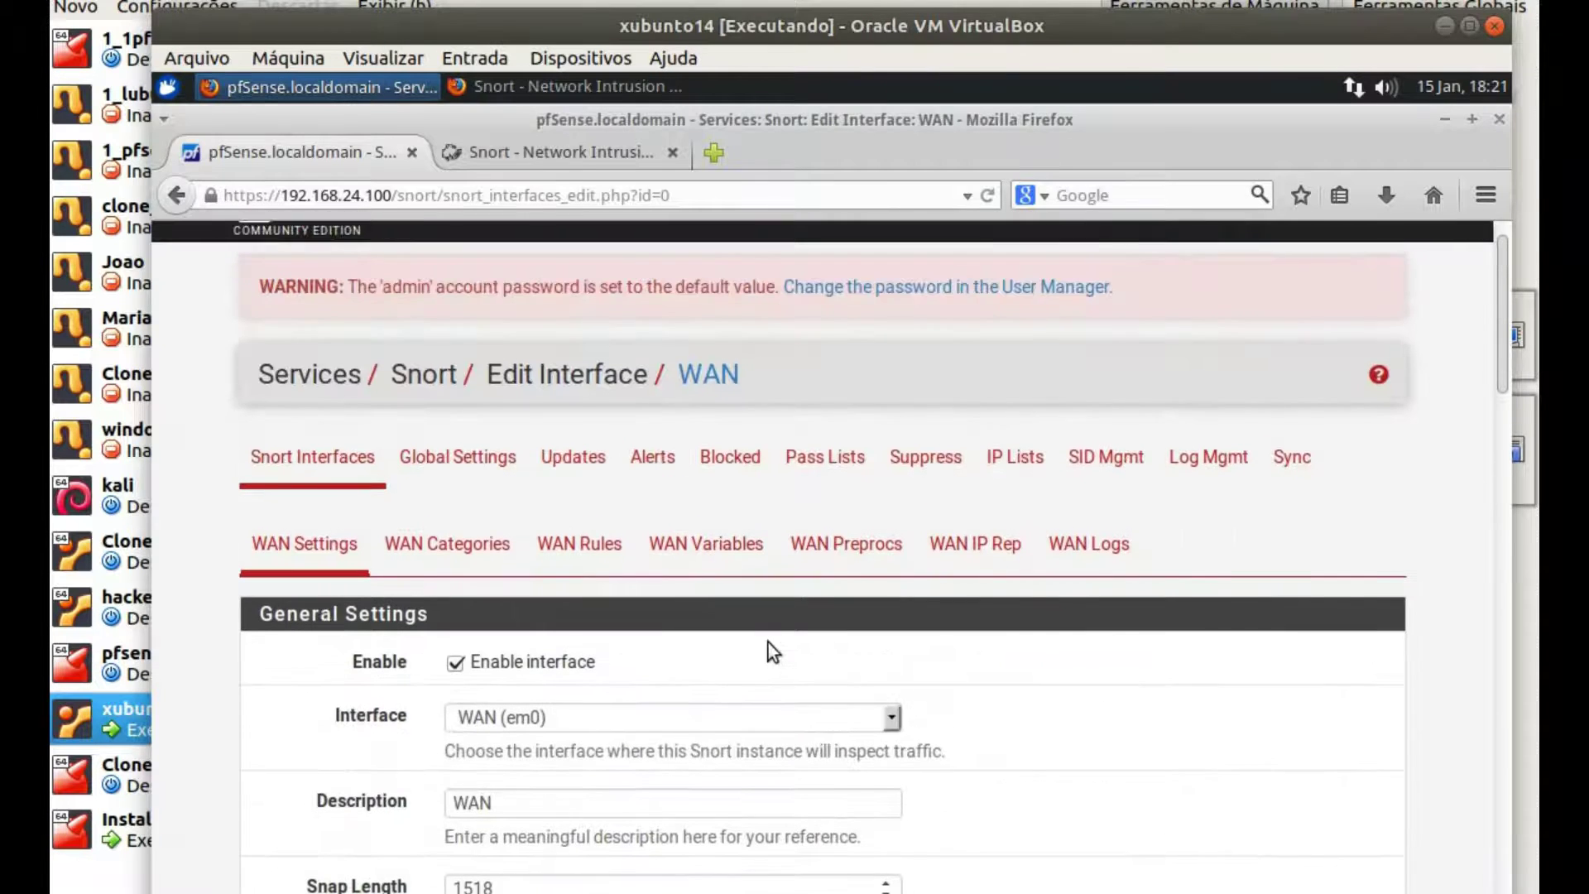
click(656, 457)
scroll(851, 861, down, 2)
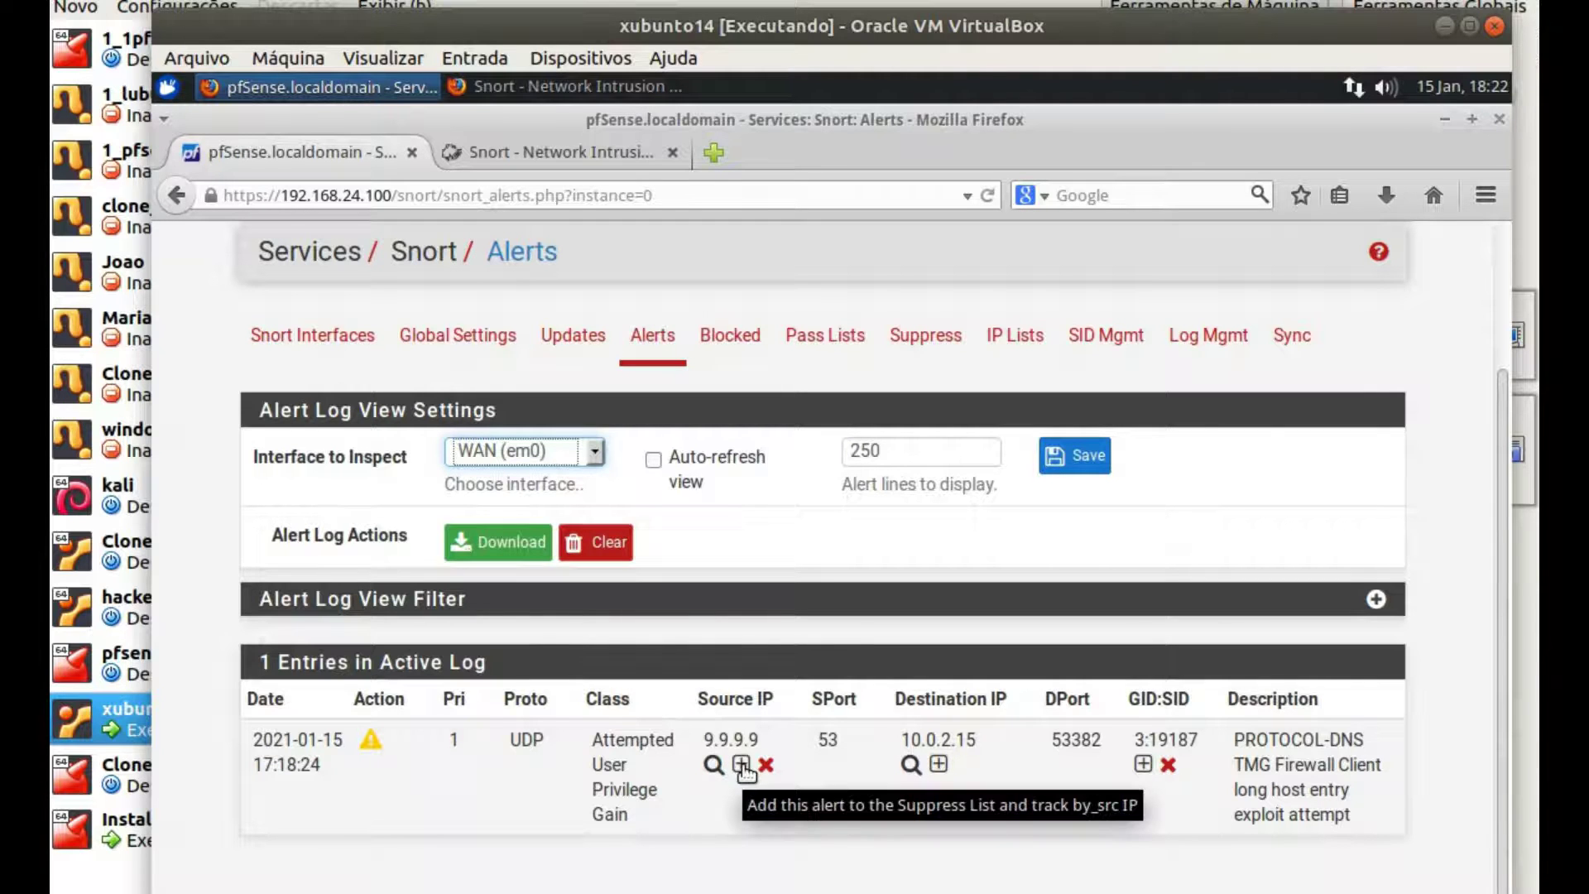
click(741, 765)
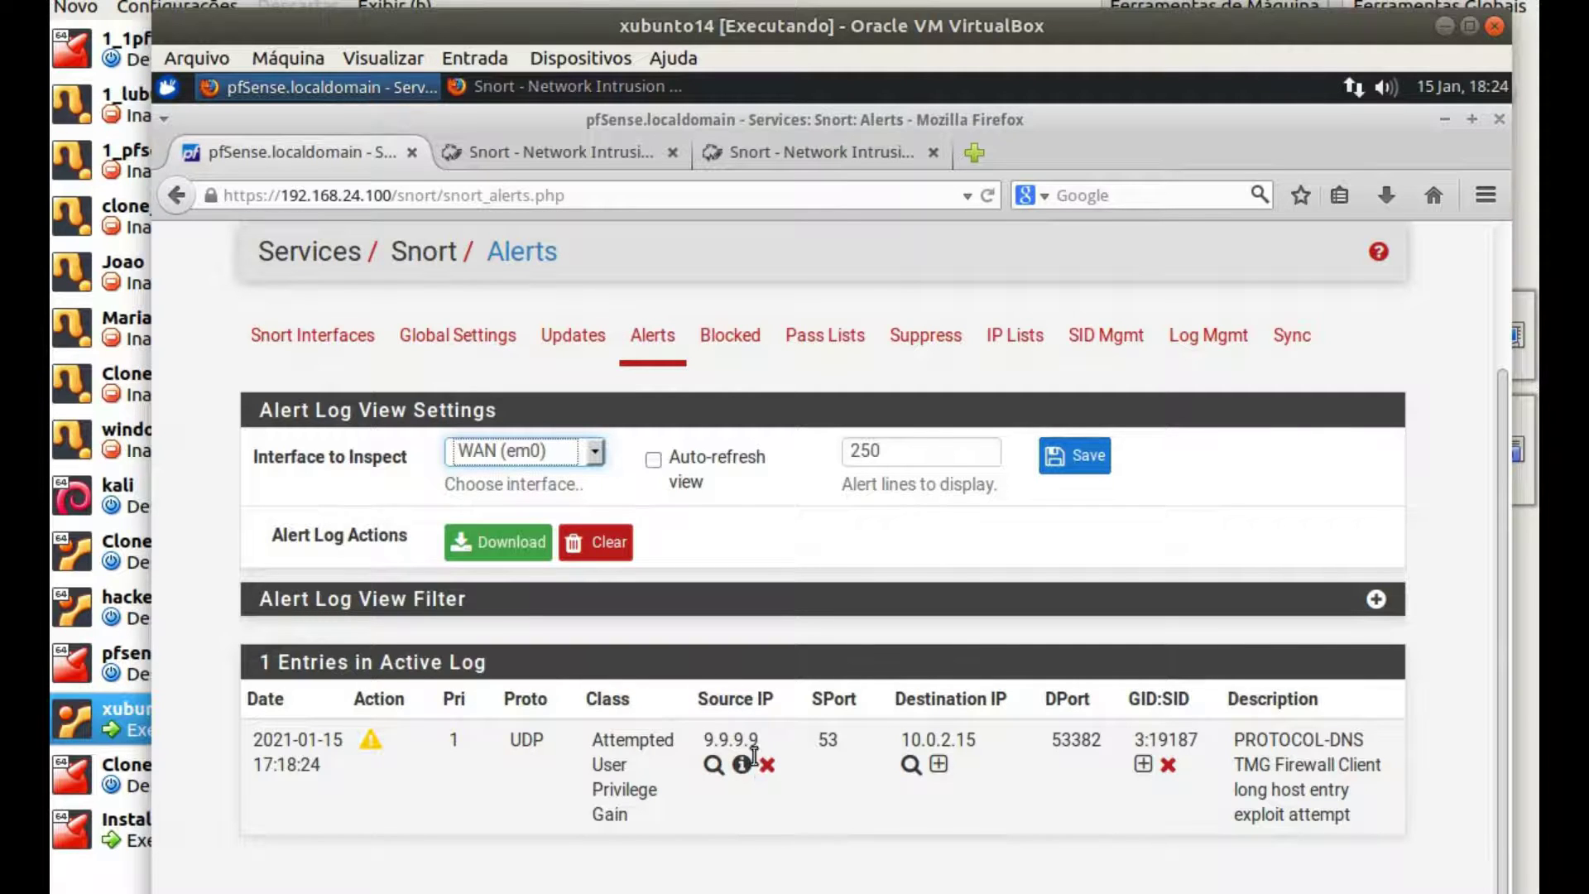
Add the WAN alert's signature 3:19187 to the Suppress List and check Snort's blocked hosts page
click(1142, 765)
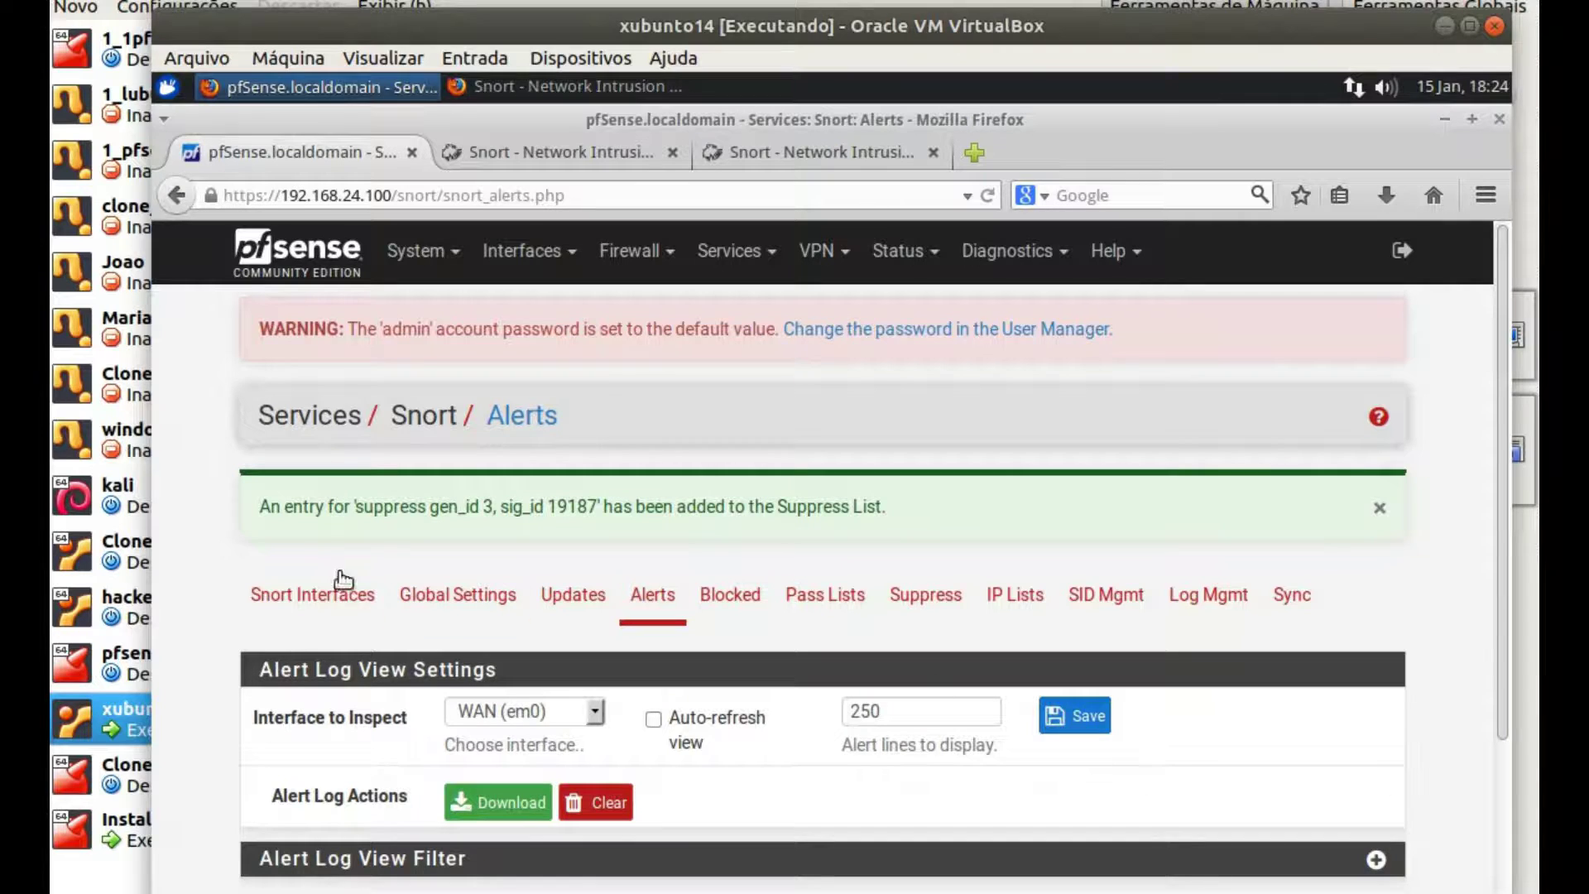
drag(334, 506, 587, 511)
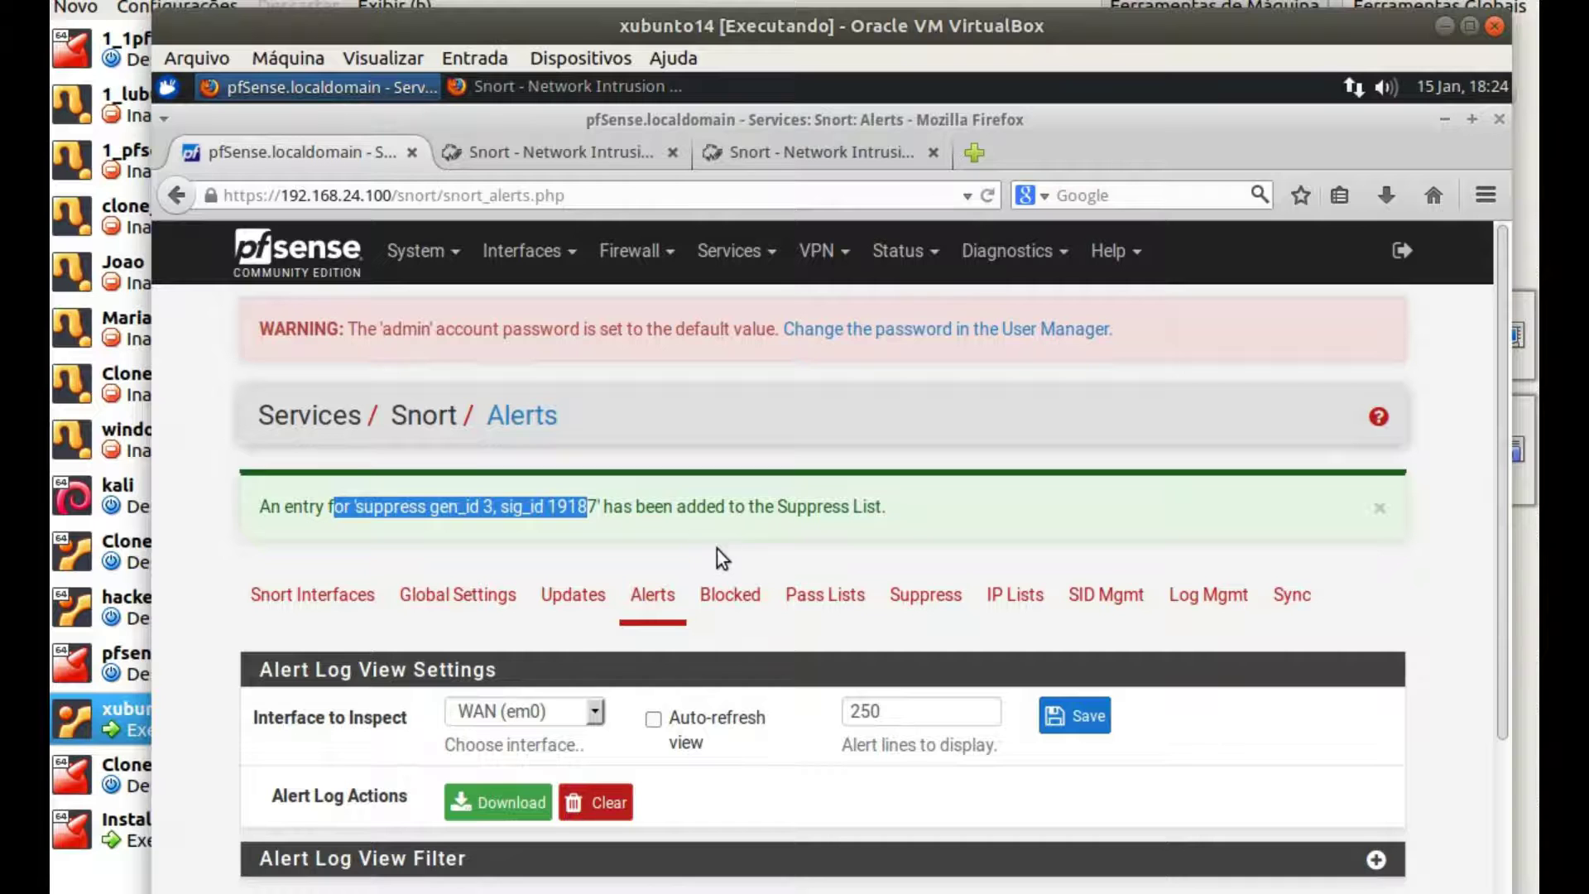
click(718, 606)
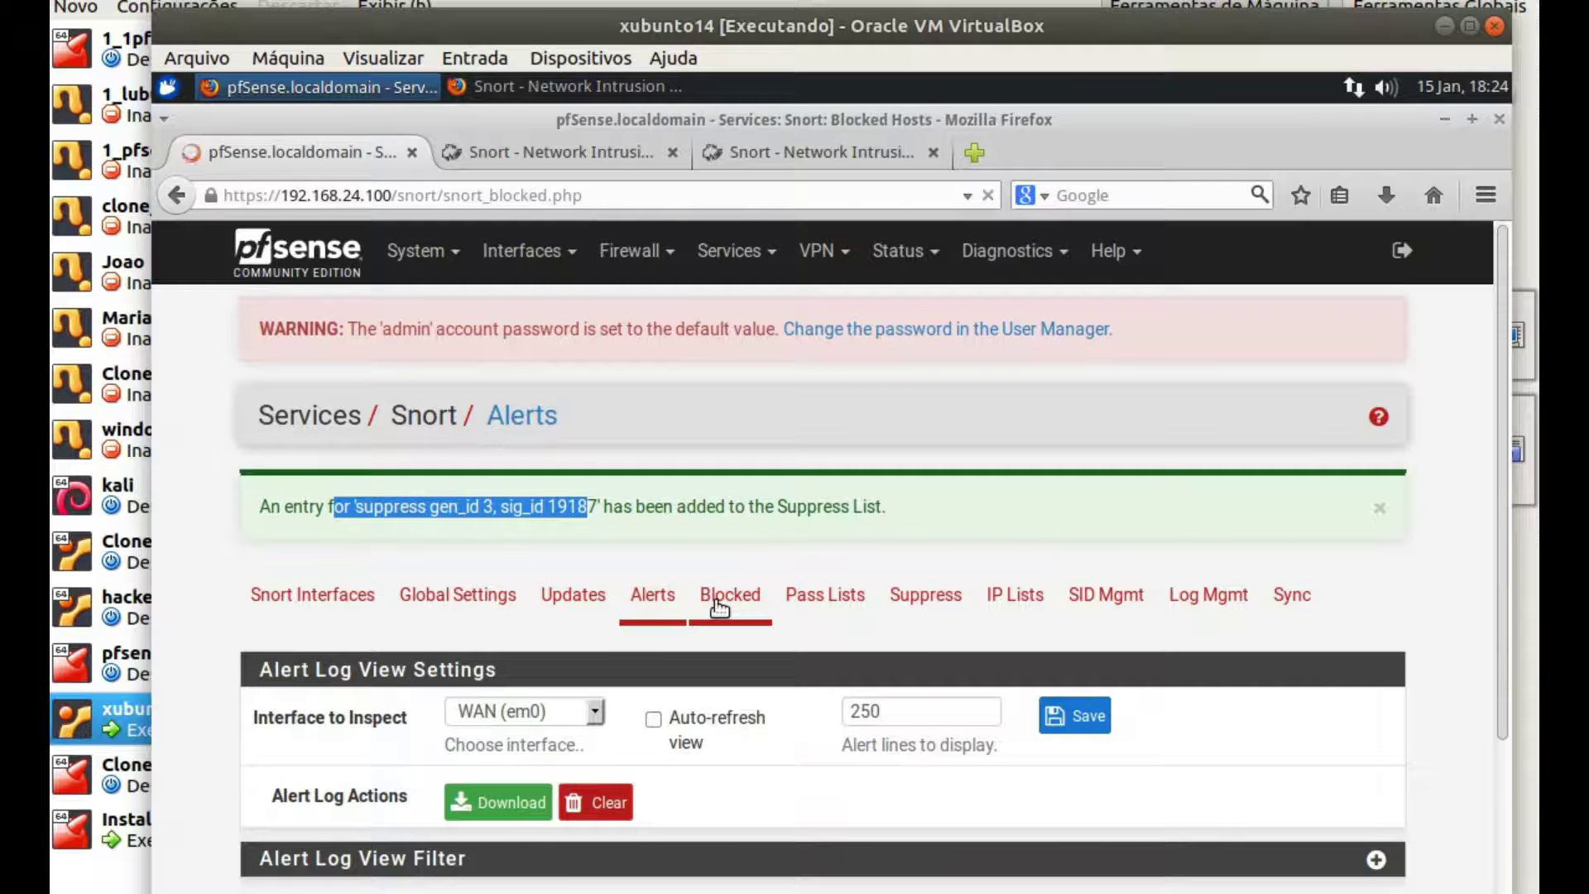
scroll(843, 692, down, 3)
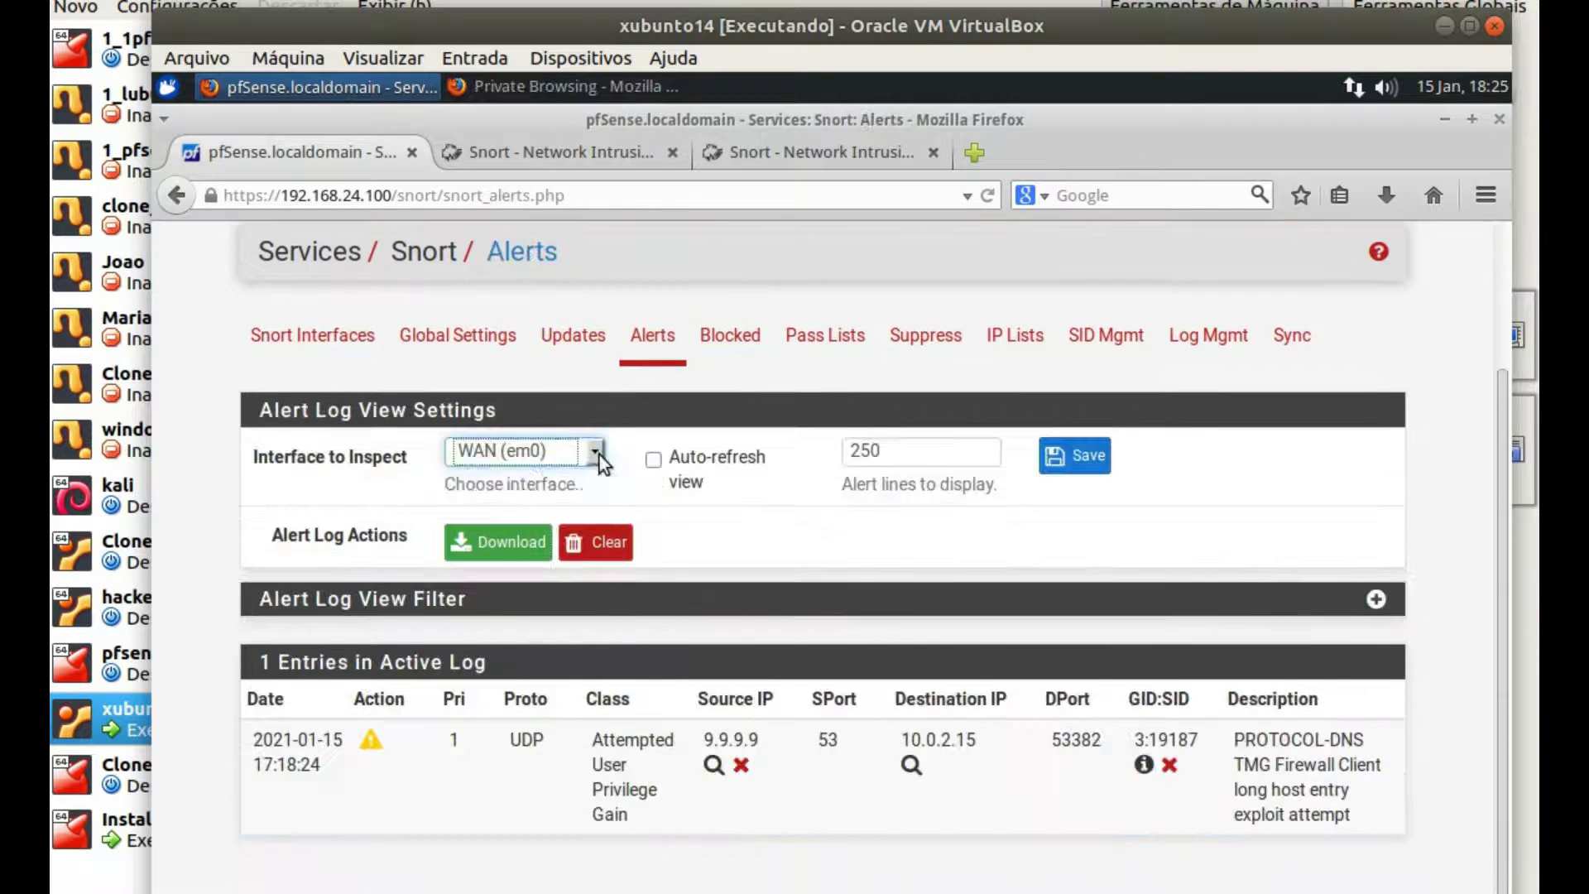
Open the Snort alert log for the LAN (em1) interface and check the first entry's destination and source IPs
click(599, 455)
click(558, 490)
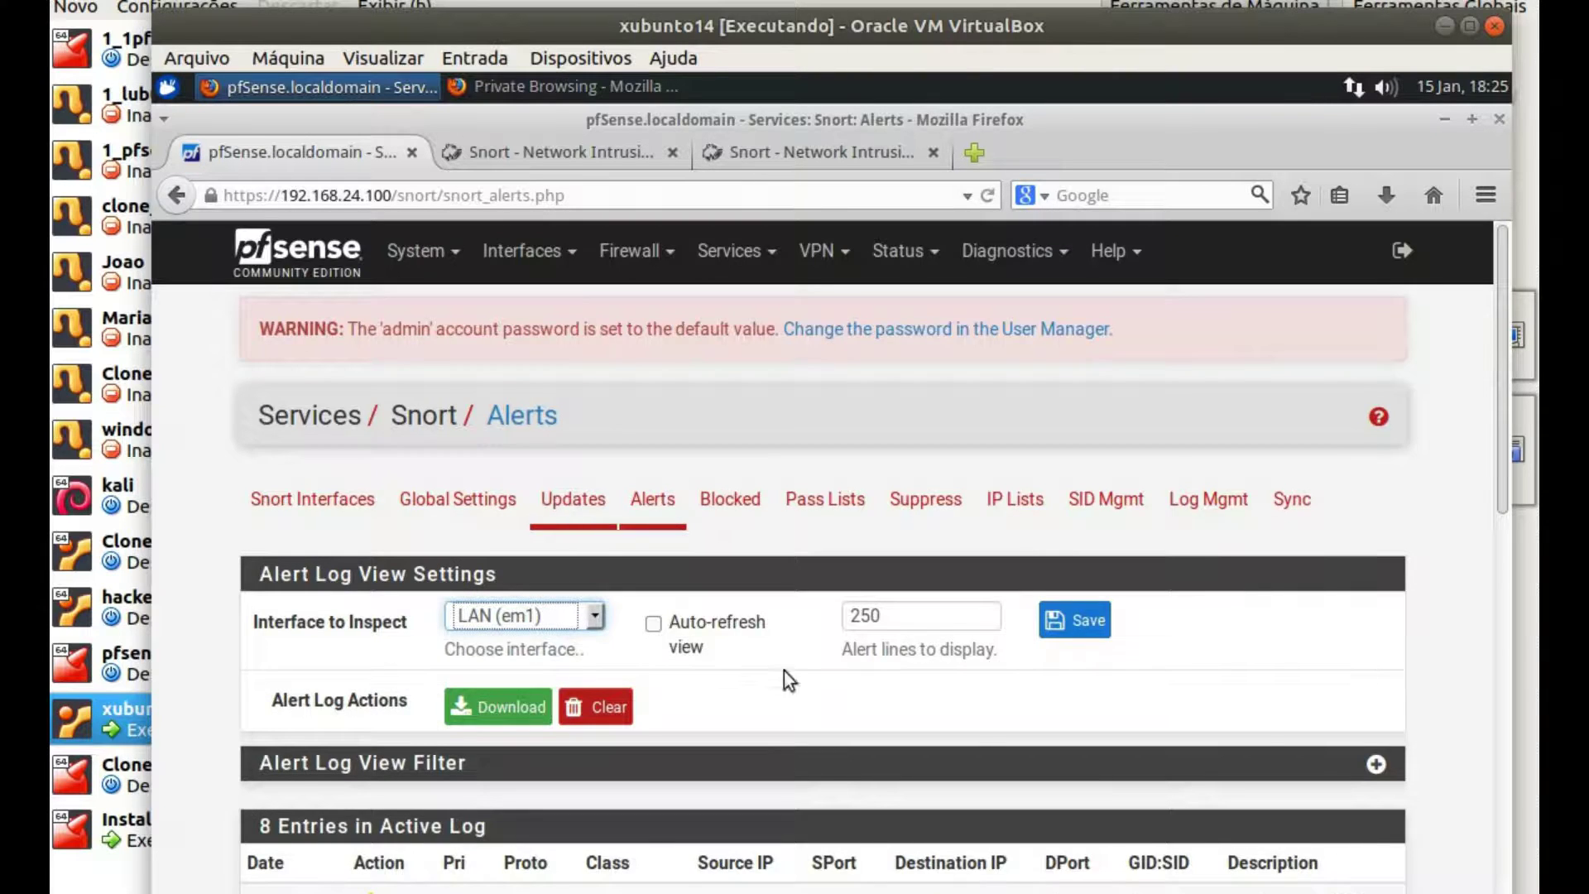
scroll(798, 681, down, 4)
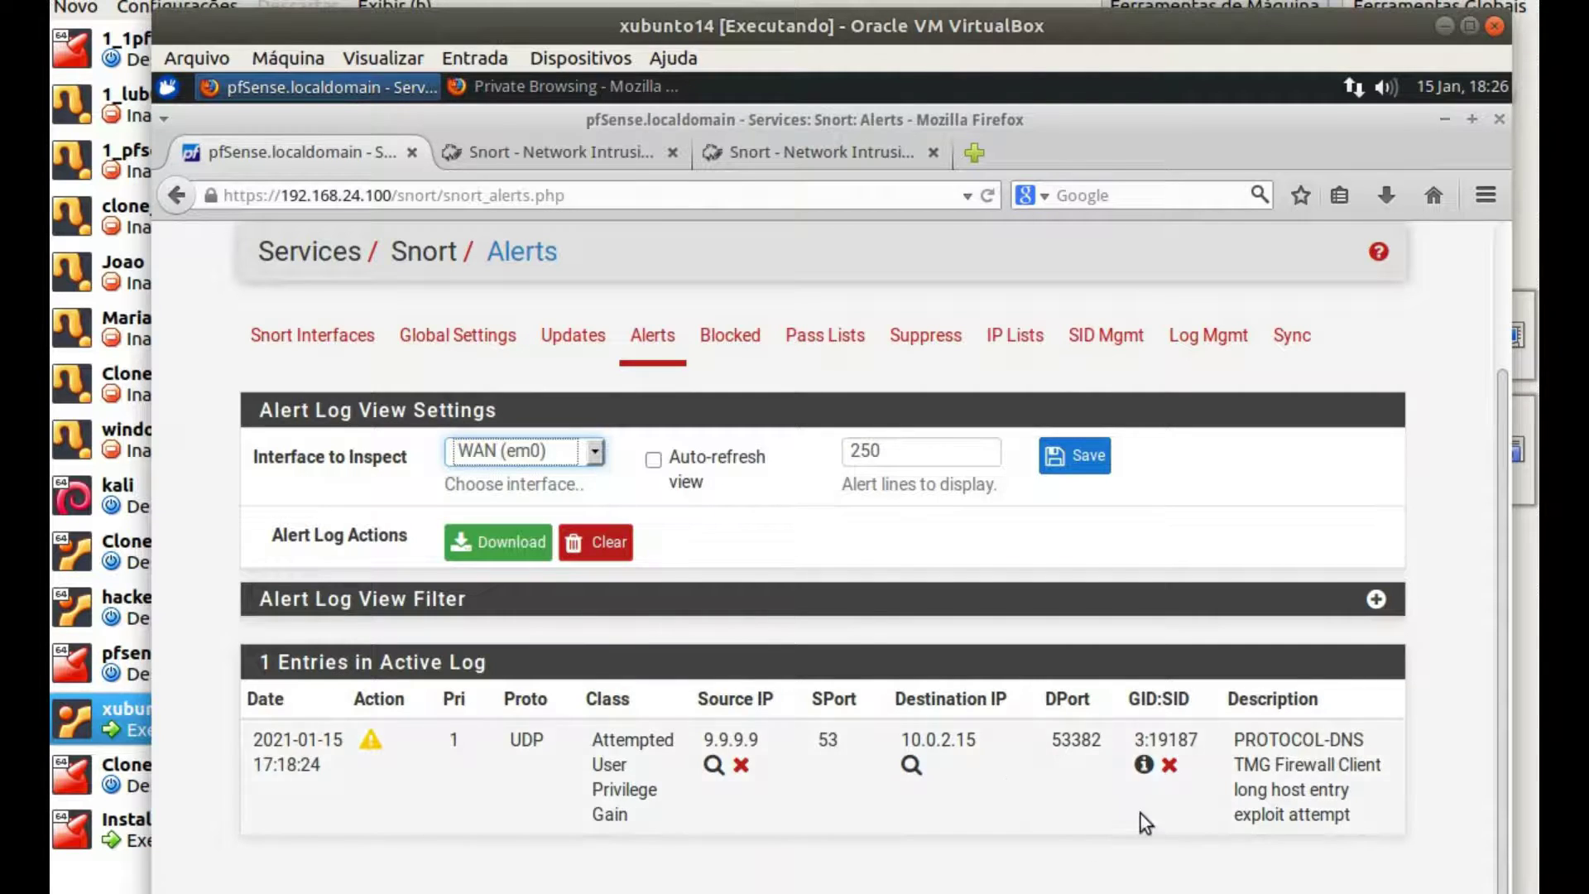
click(593, 454)
click(579, 497)
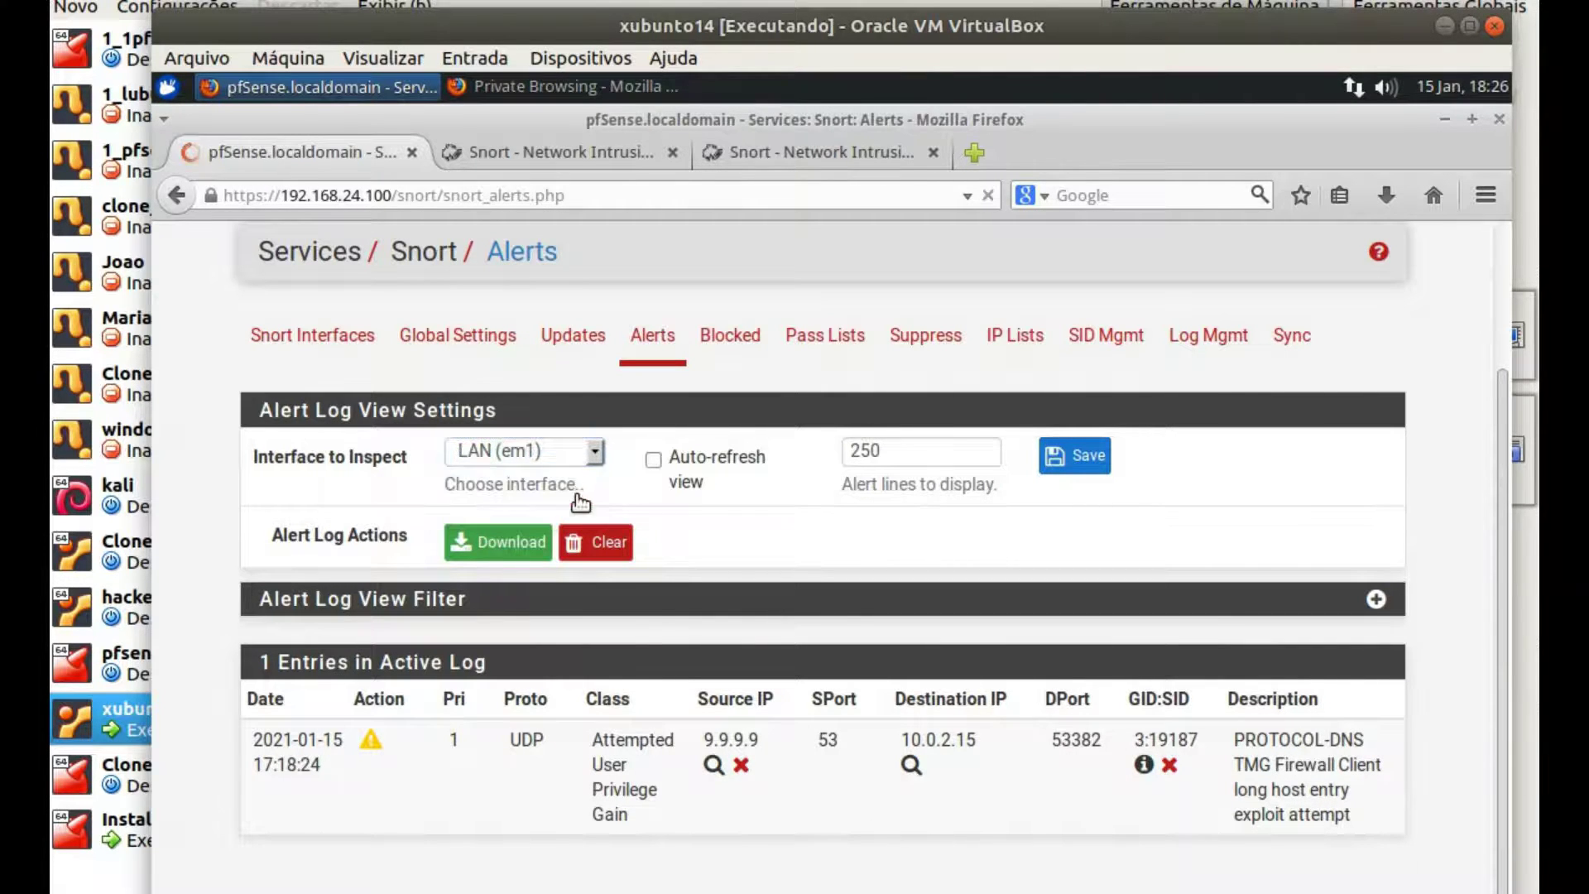
scroll(1075, 807, down, 3)
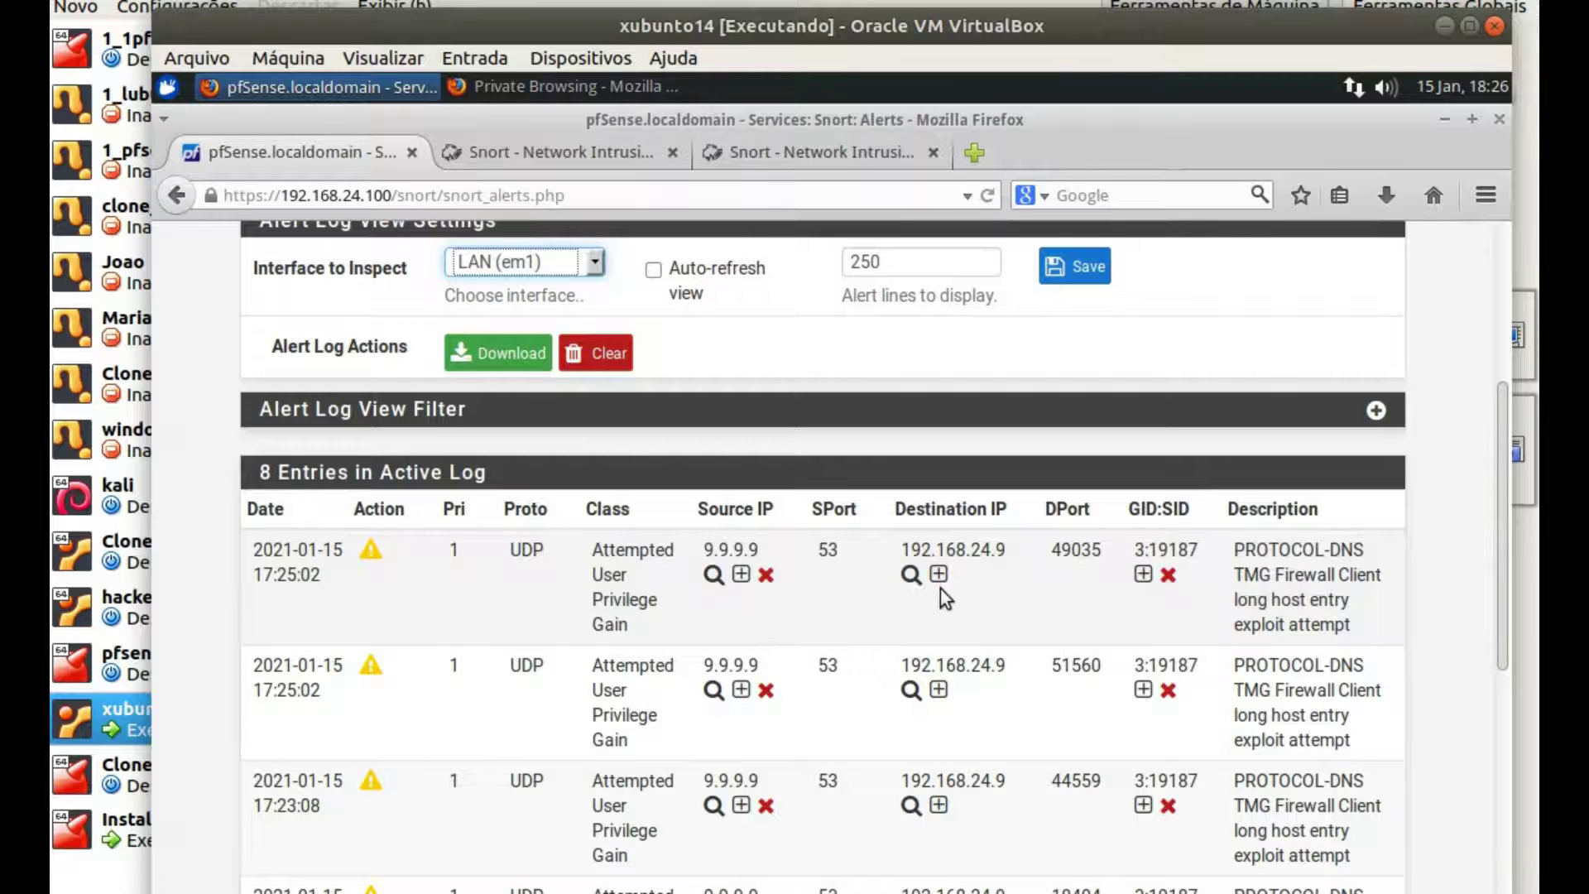
drag(900, 548, 1014, 554)
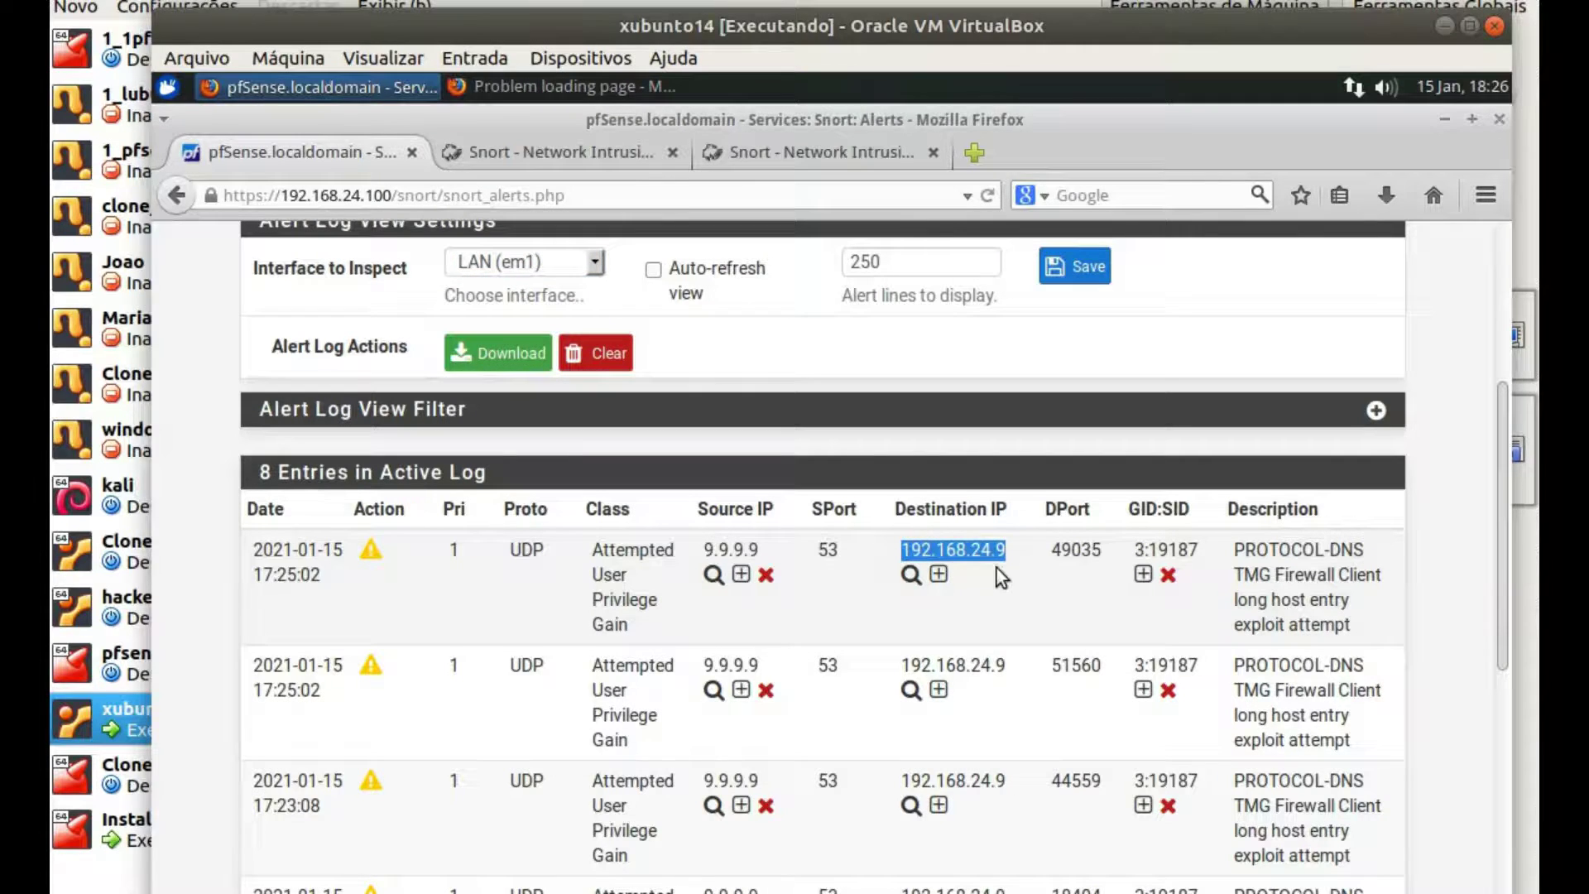
drag(760, 549, 701, 547)
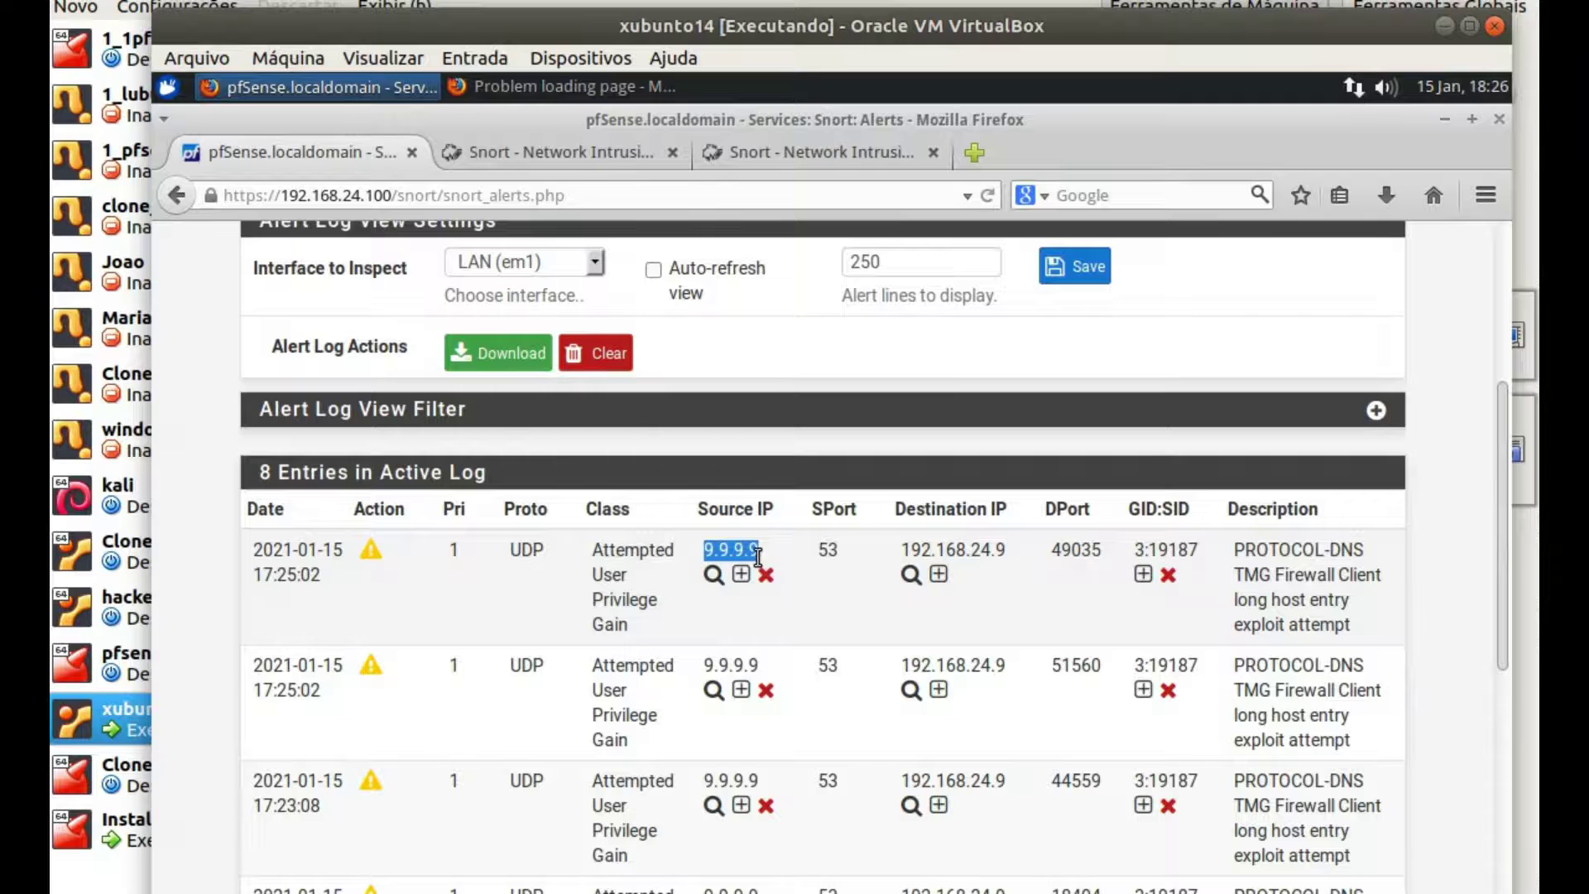
Add signature 3:19187 from the first LAN alert to the Suppress List and look through the LAN log entries
click(1142, 575)
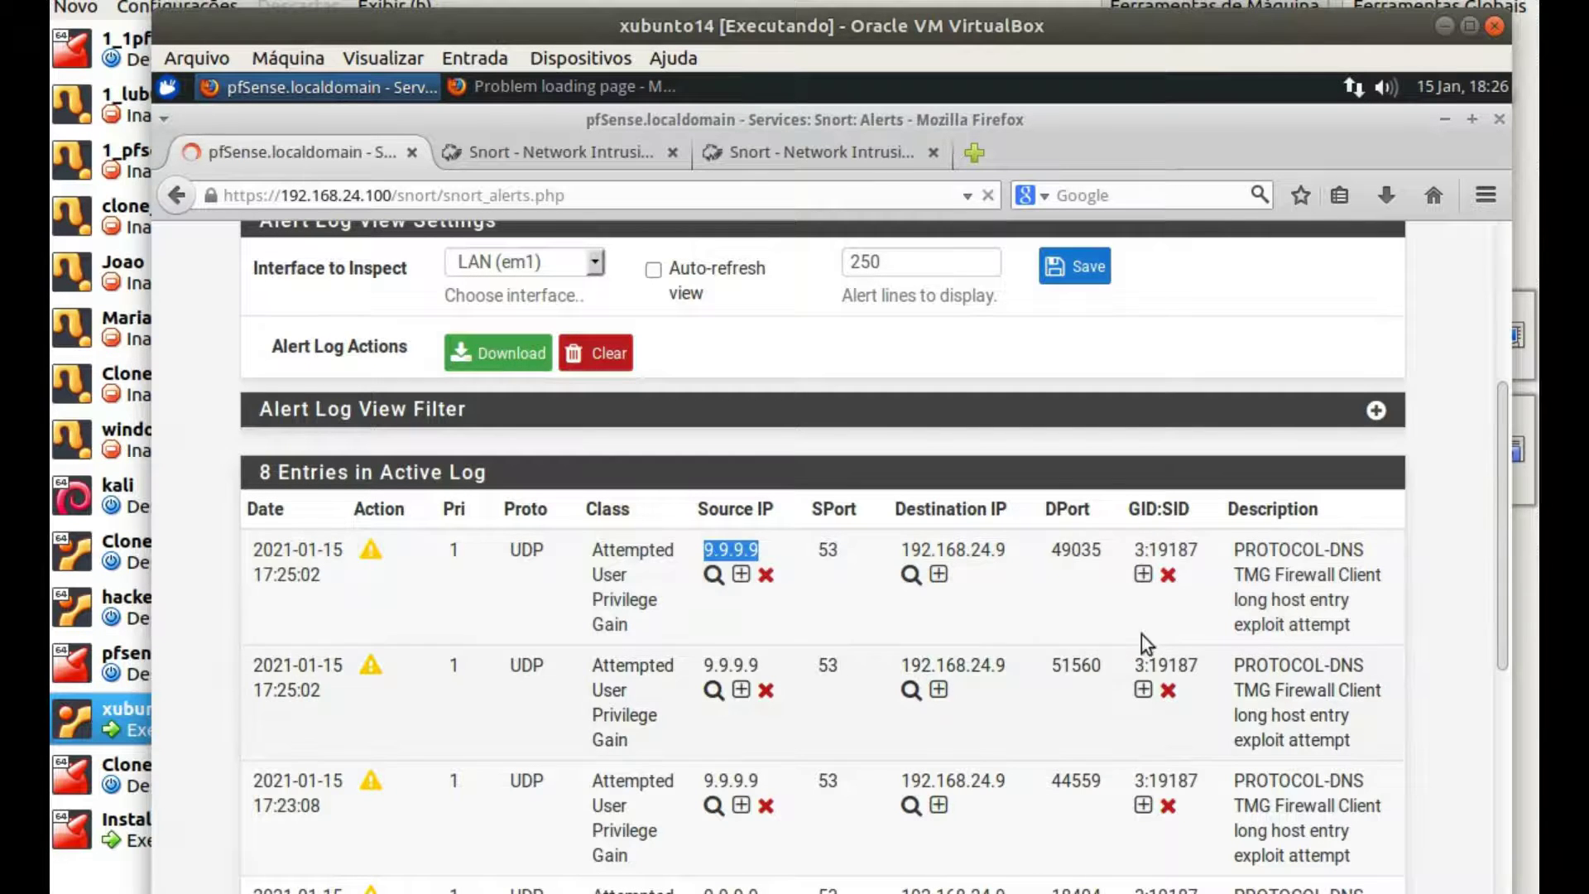
scroll(1250, 726, down, 4)
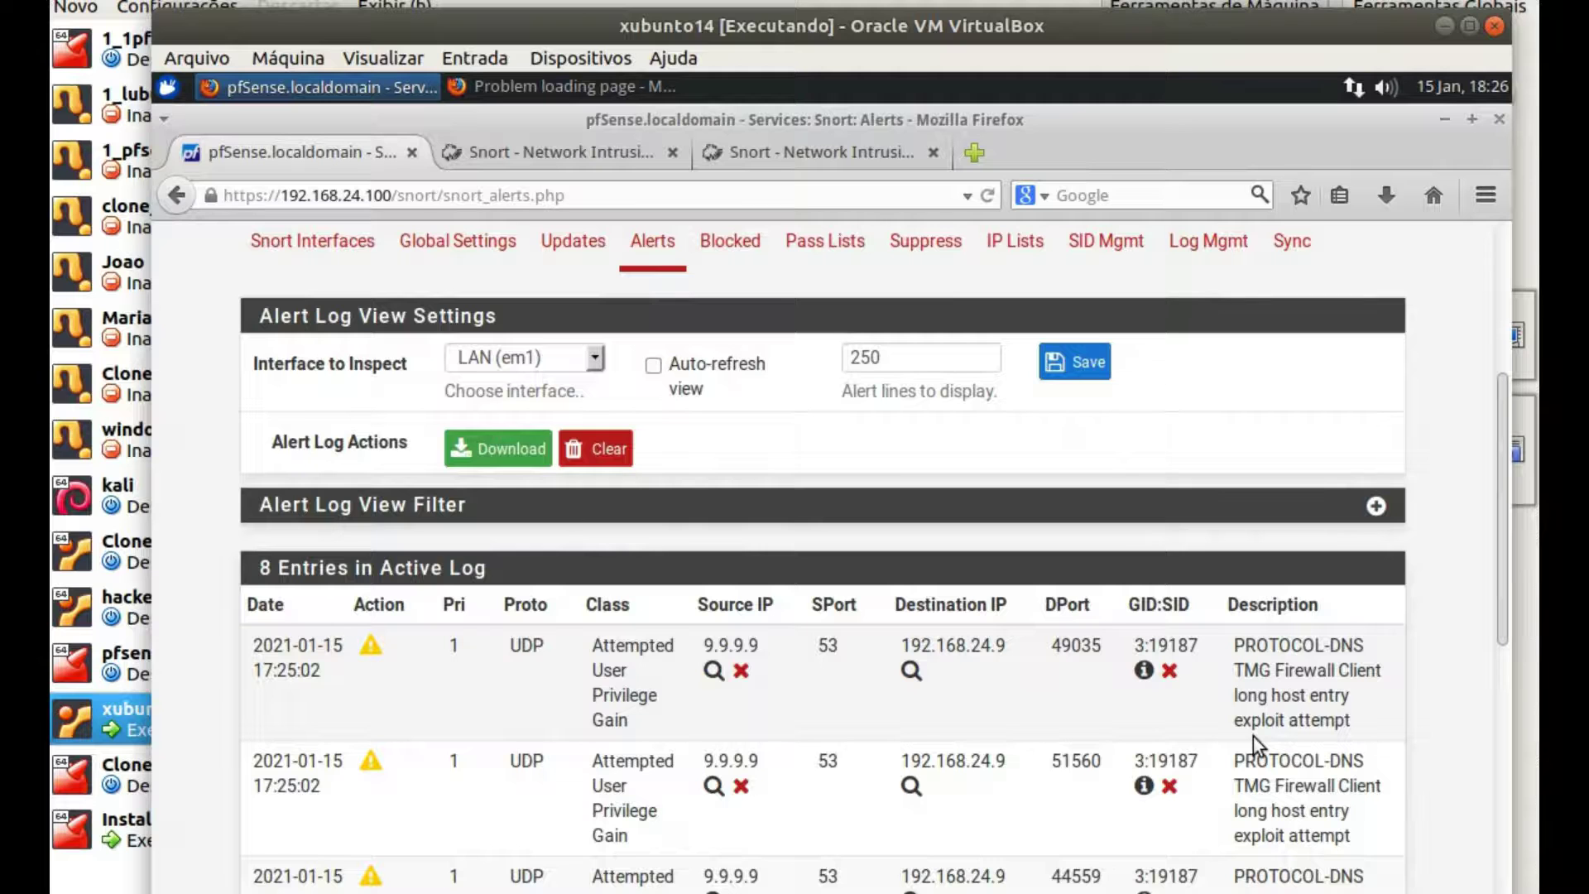
scroll(1244, 738, down, 7)
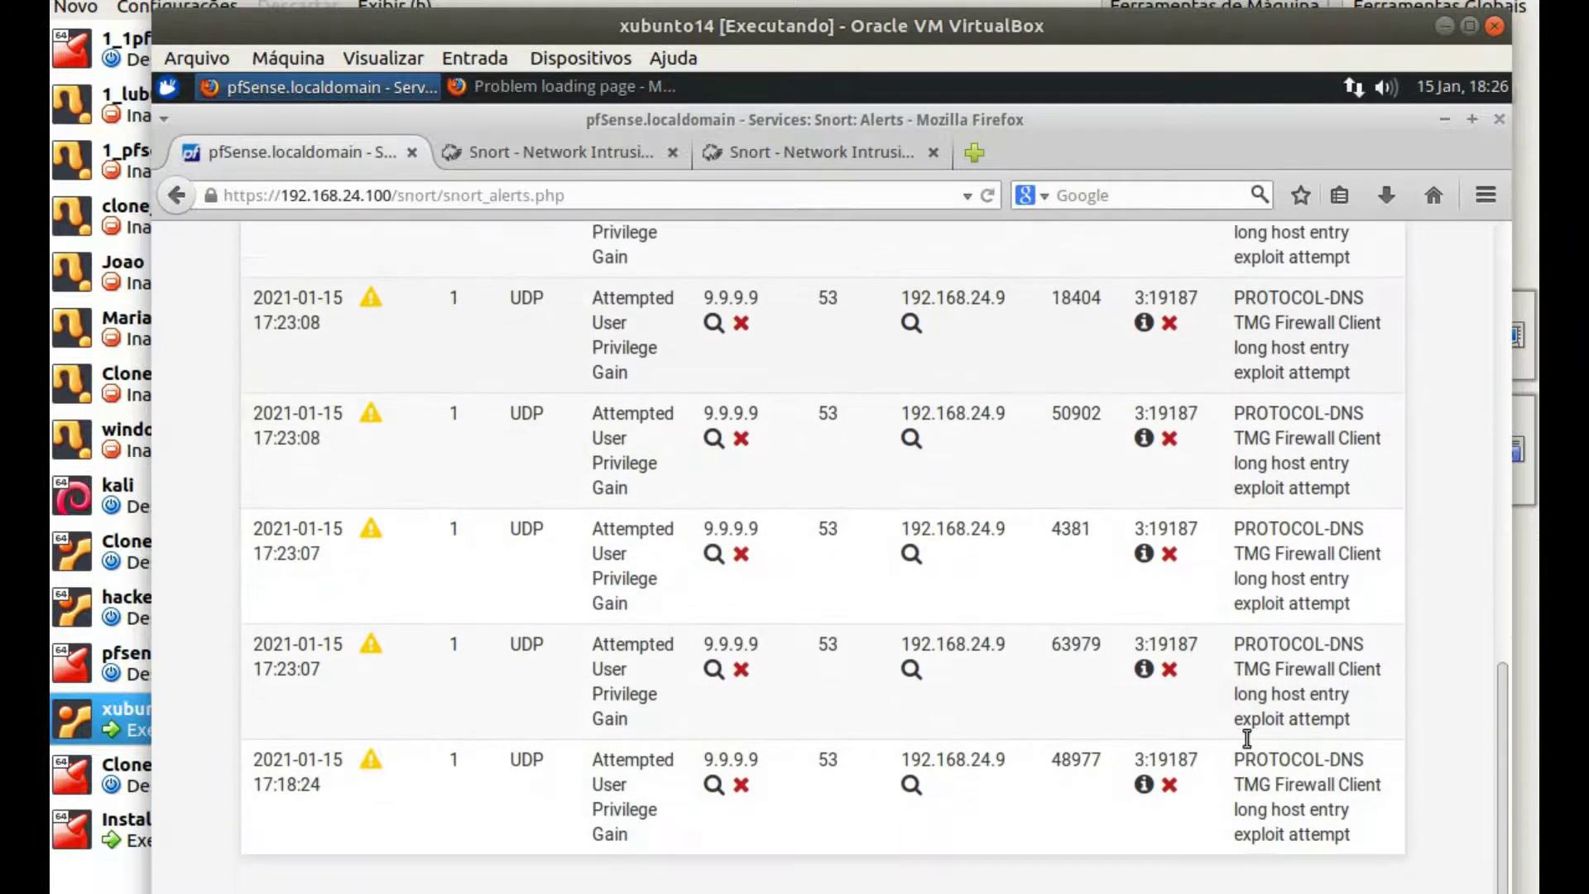
scroll(1248, 712, up, 6)
scroll(1250, 678, up, 3)
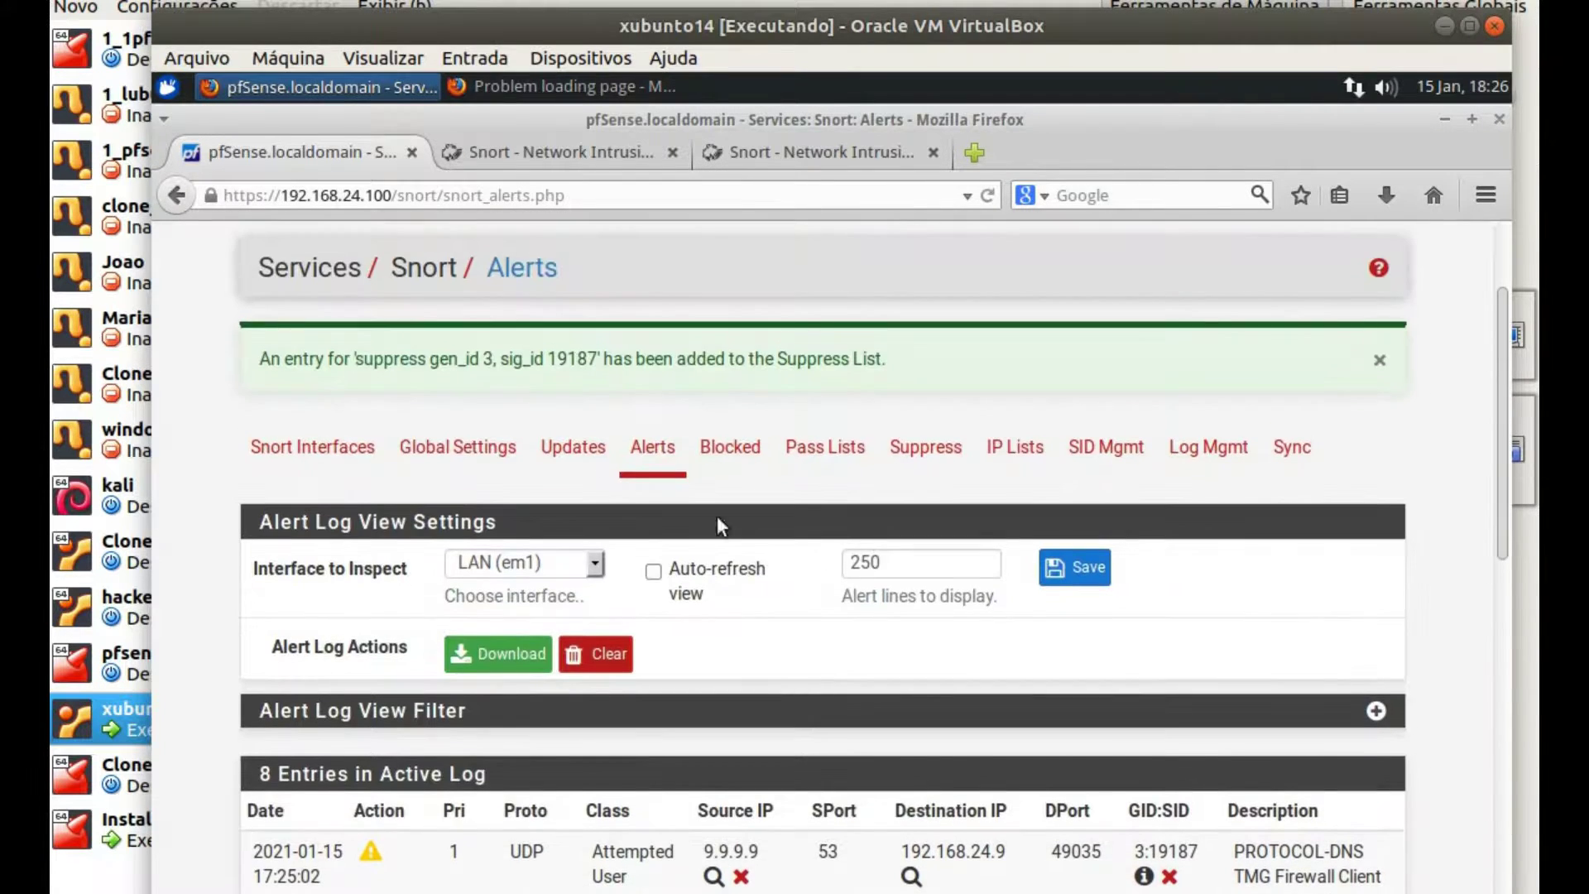
Check Snort's blocked hosts page and return to the WAN (em0) alert log
click(725, 449)
scroll(1278, 663, down, 2)
click(1299, 753)
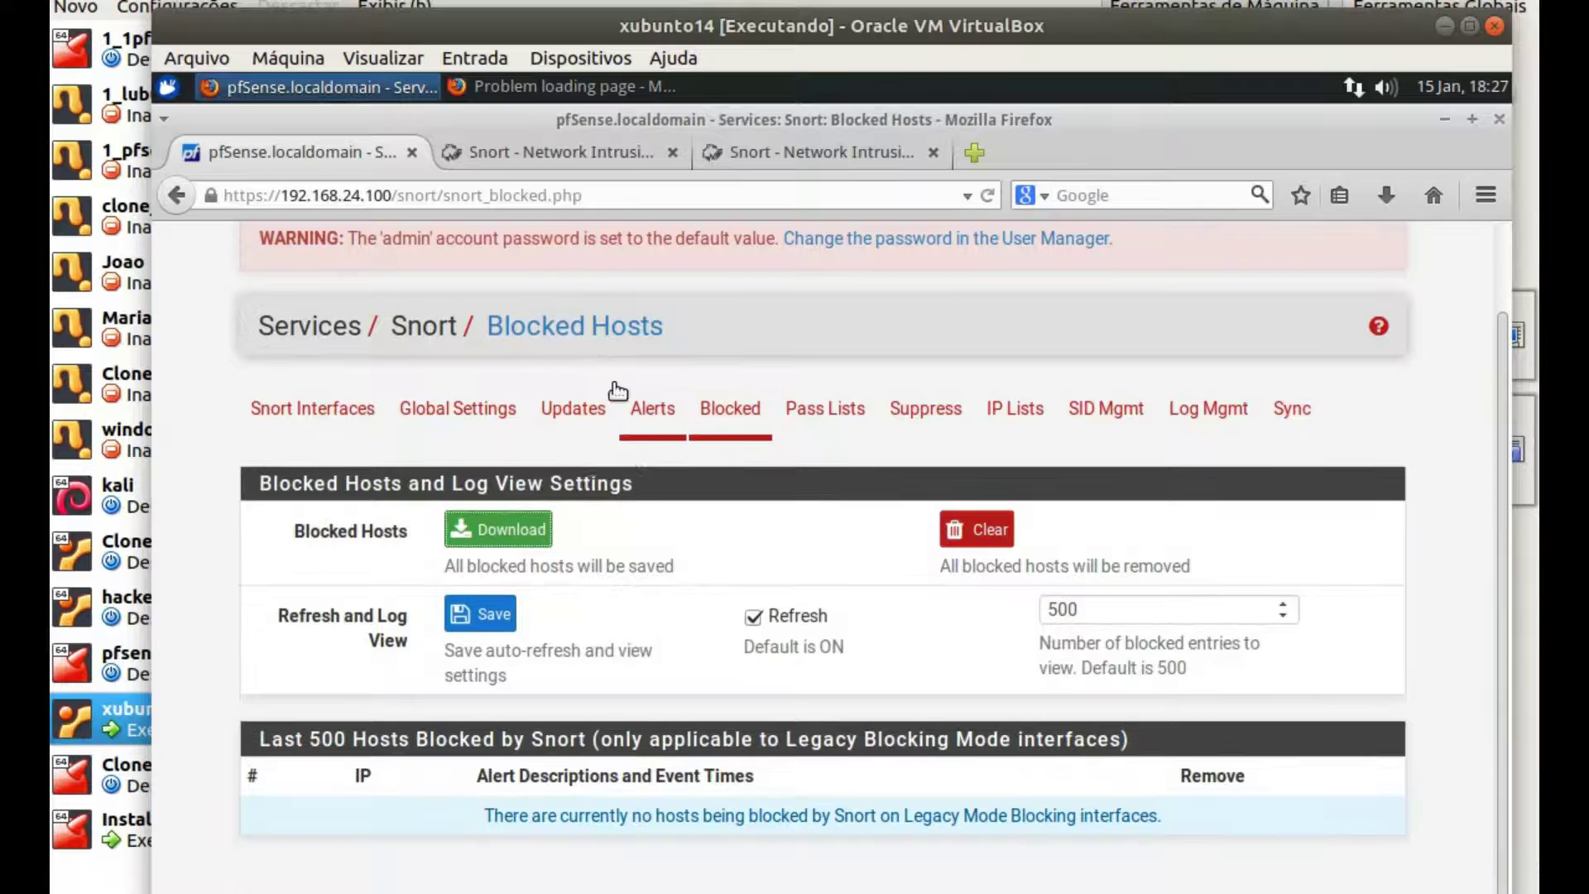
click(650, 411)
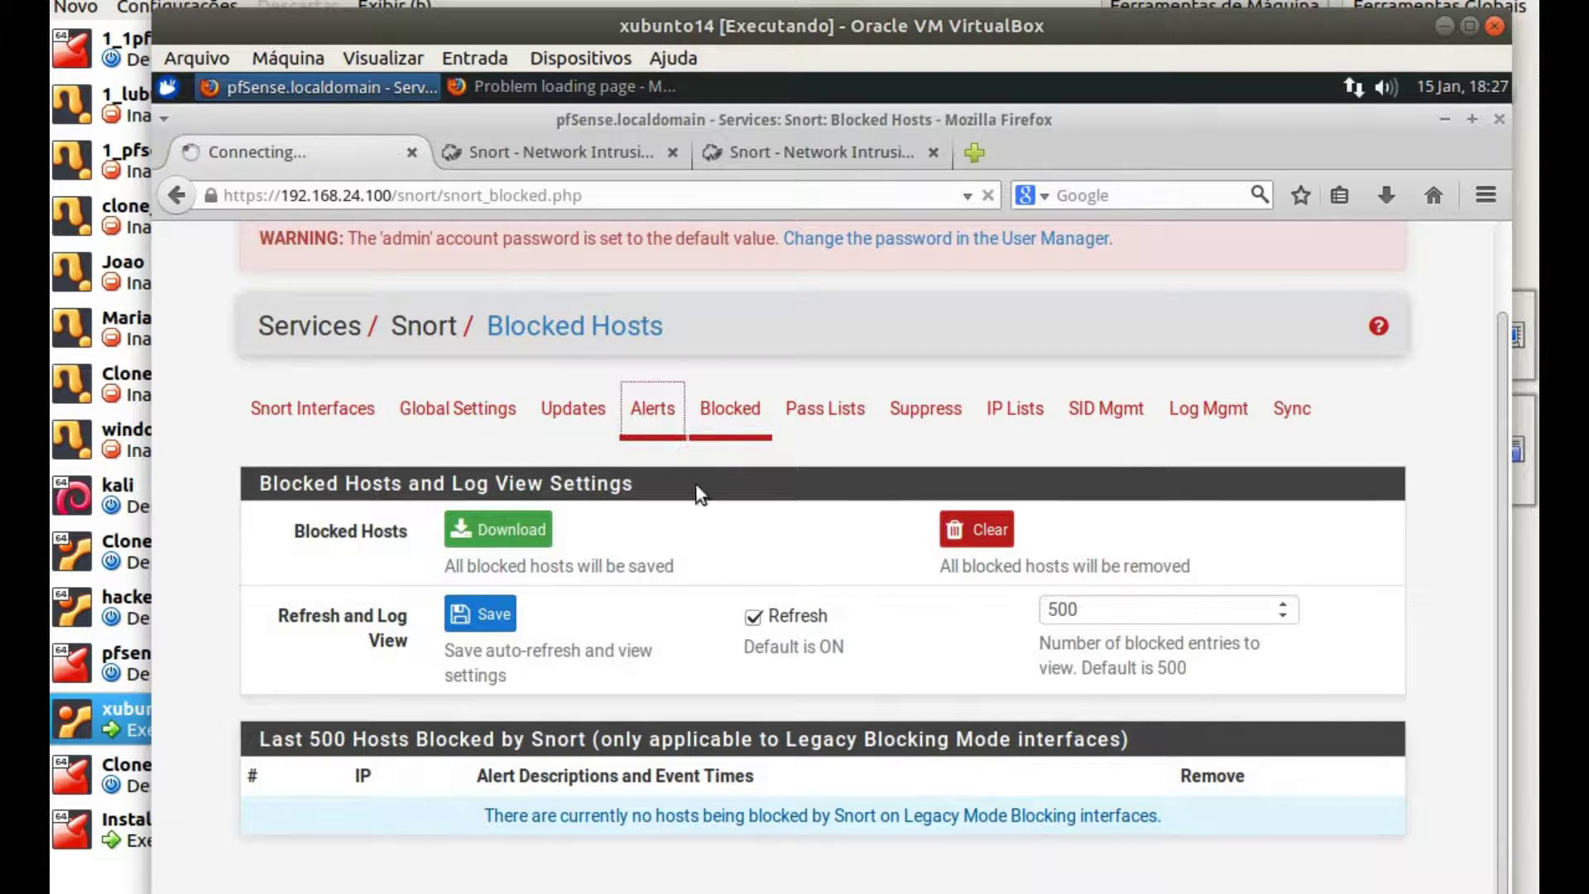
scroll(846, 598, down, 3)
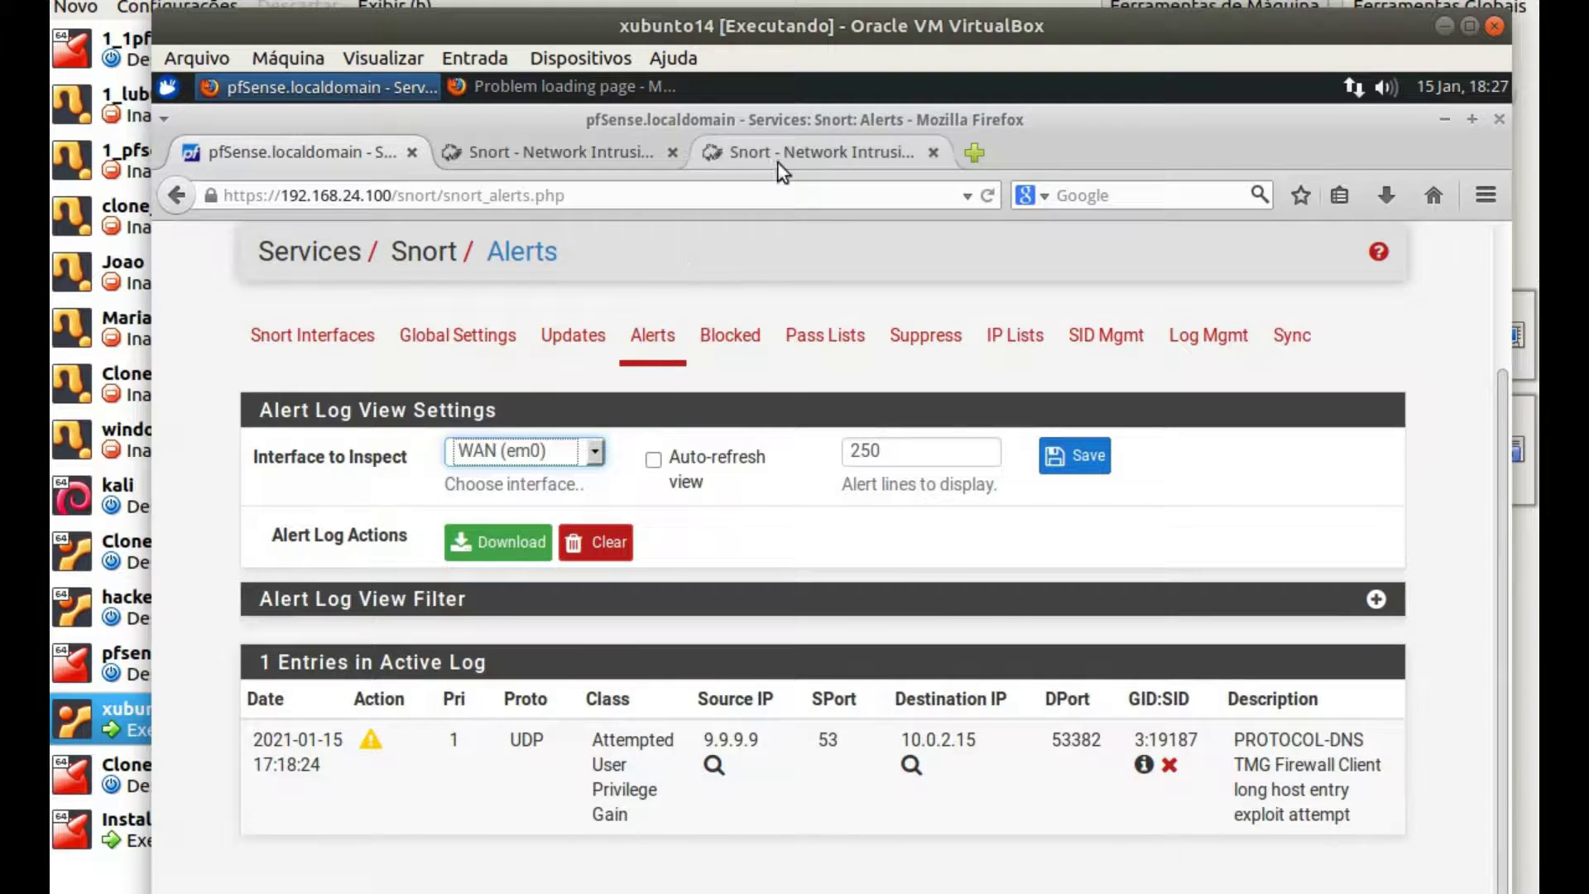
Reload the snort.org home page in its browser tab and return to the pfSense alerts tab
click(831, 150)
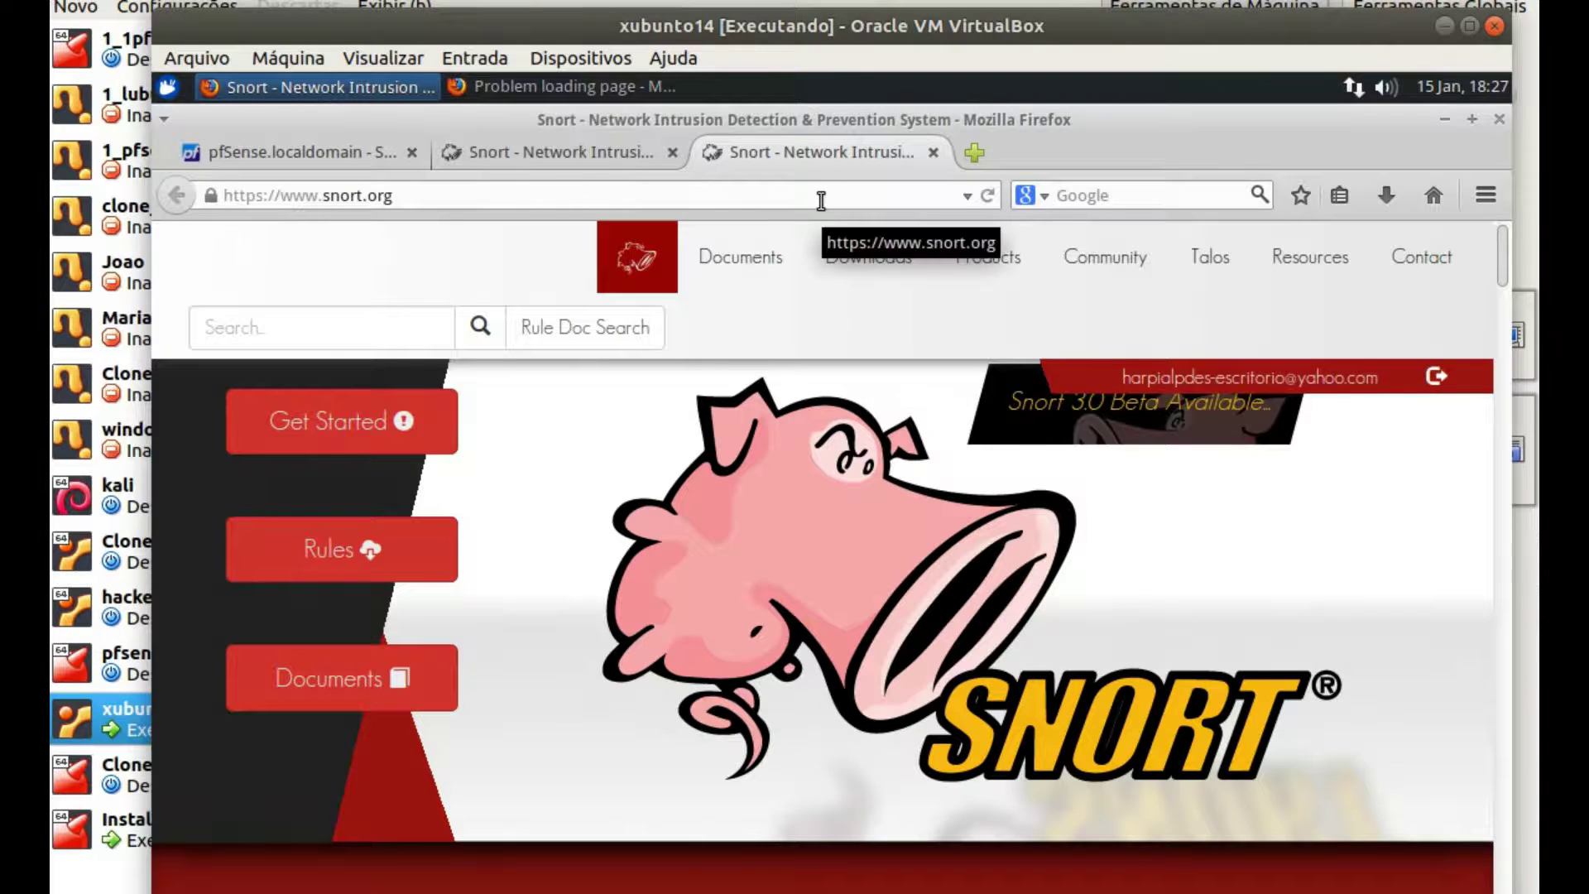
key(F5)
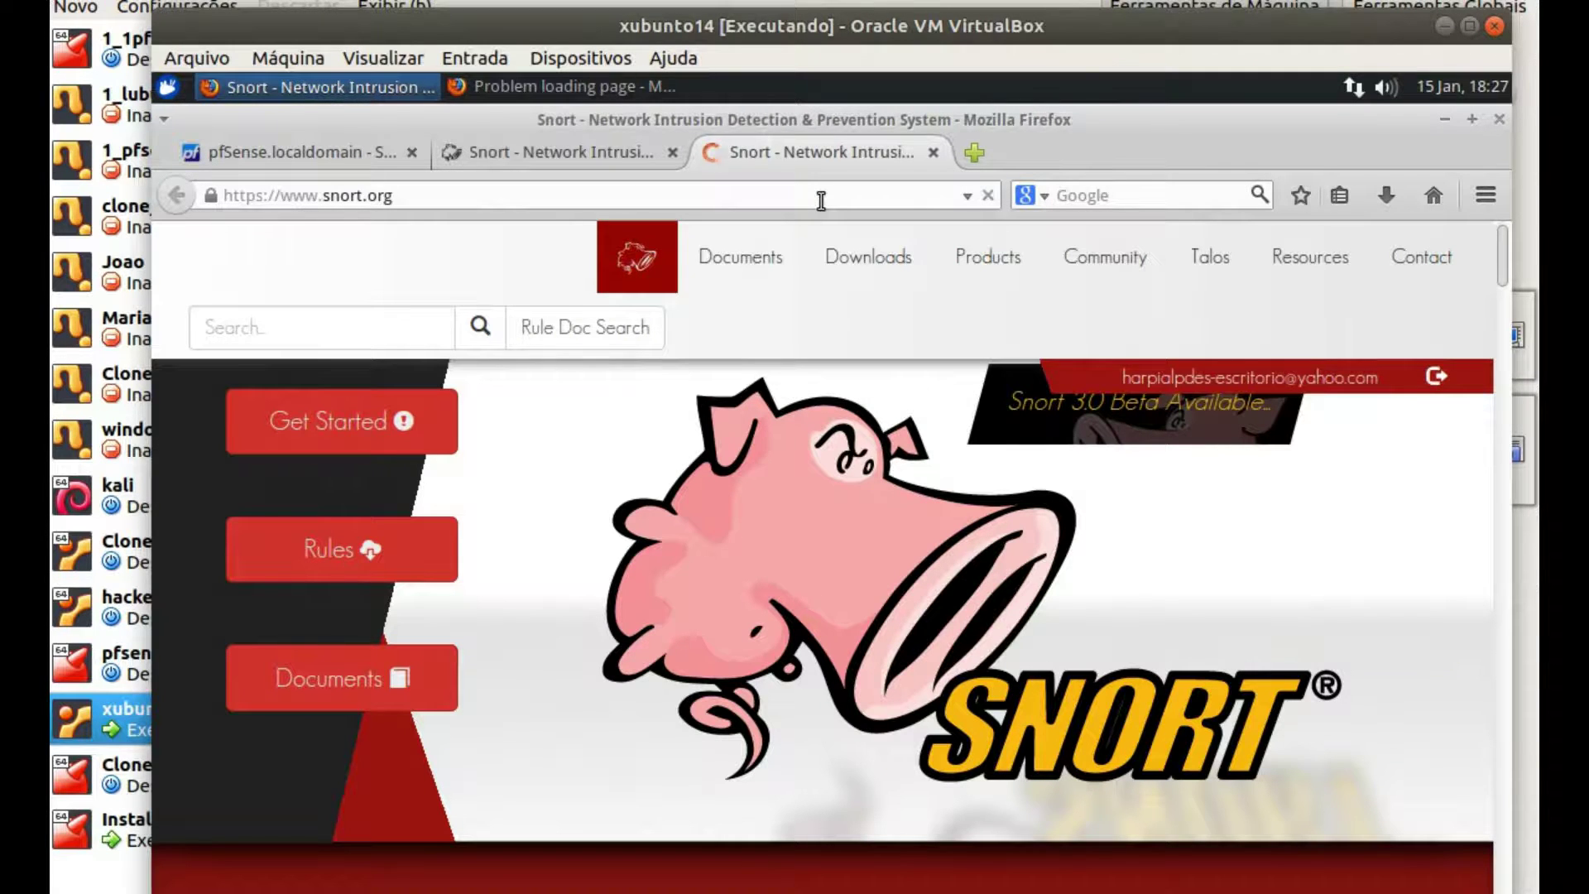
click(280, 154)
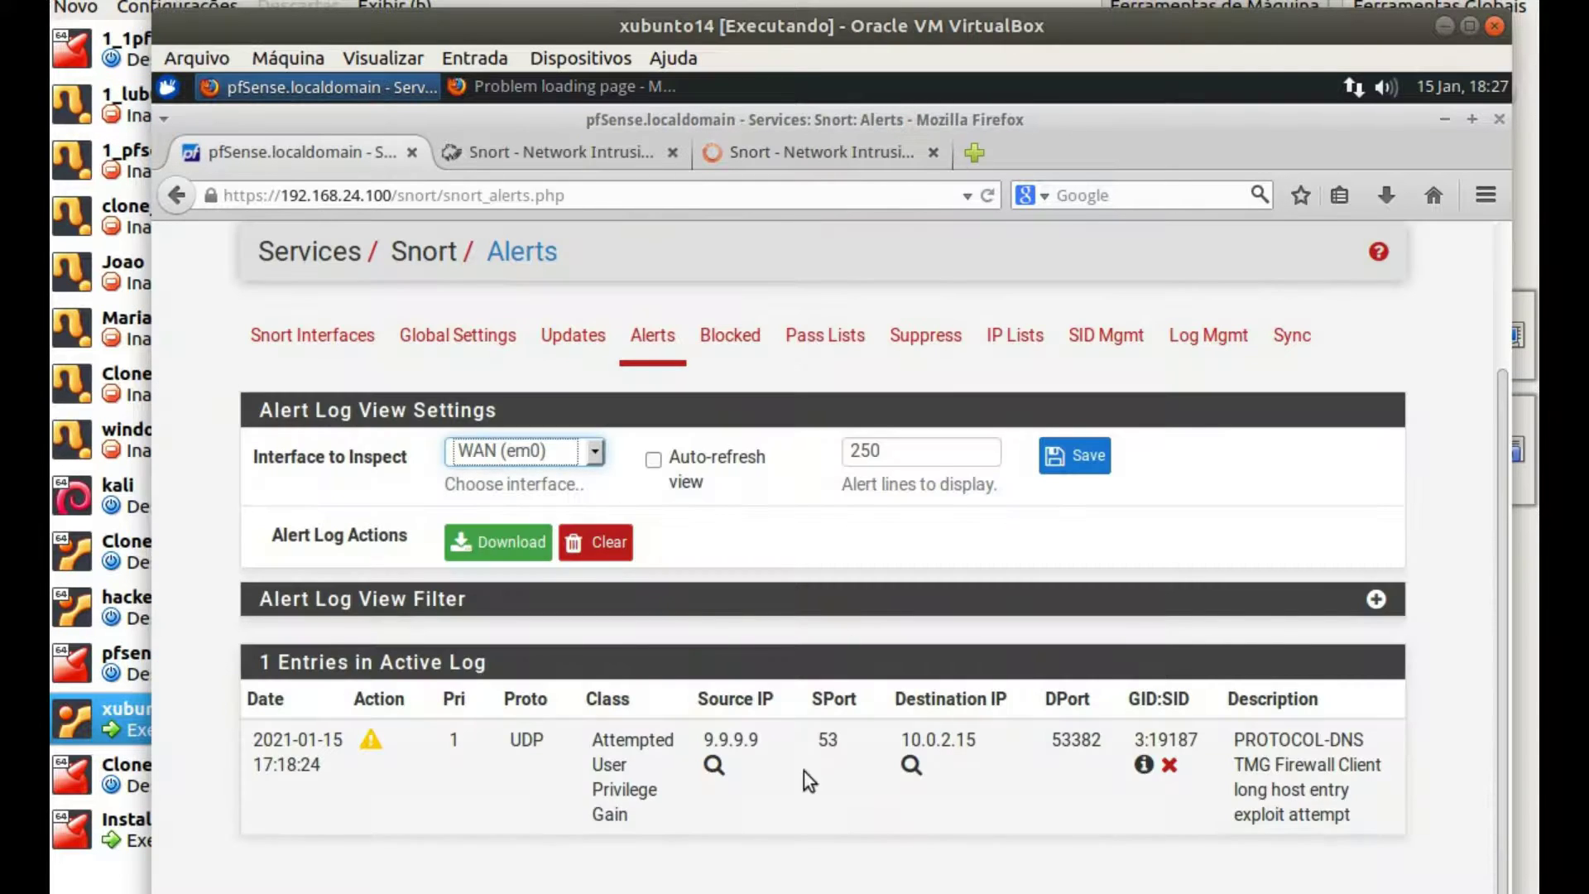
Recheck the blocked hosts list after the snort.org reload and reopen the WAN (em0) alerts
click(726, 341)
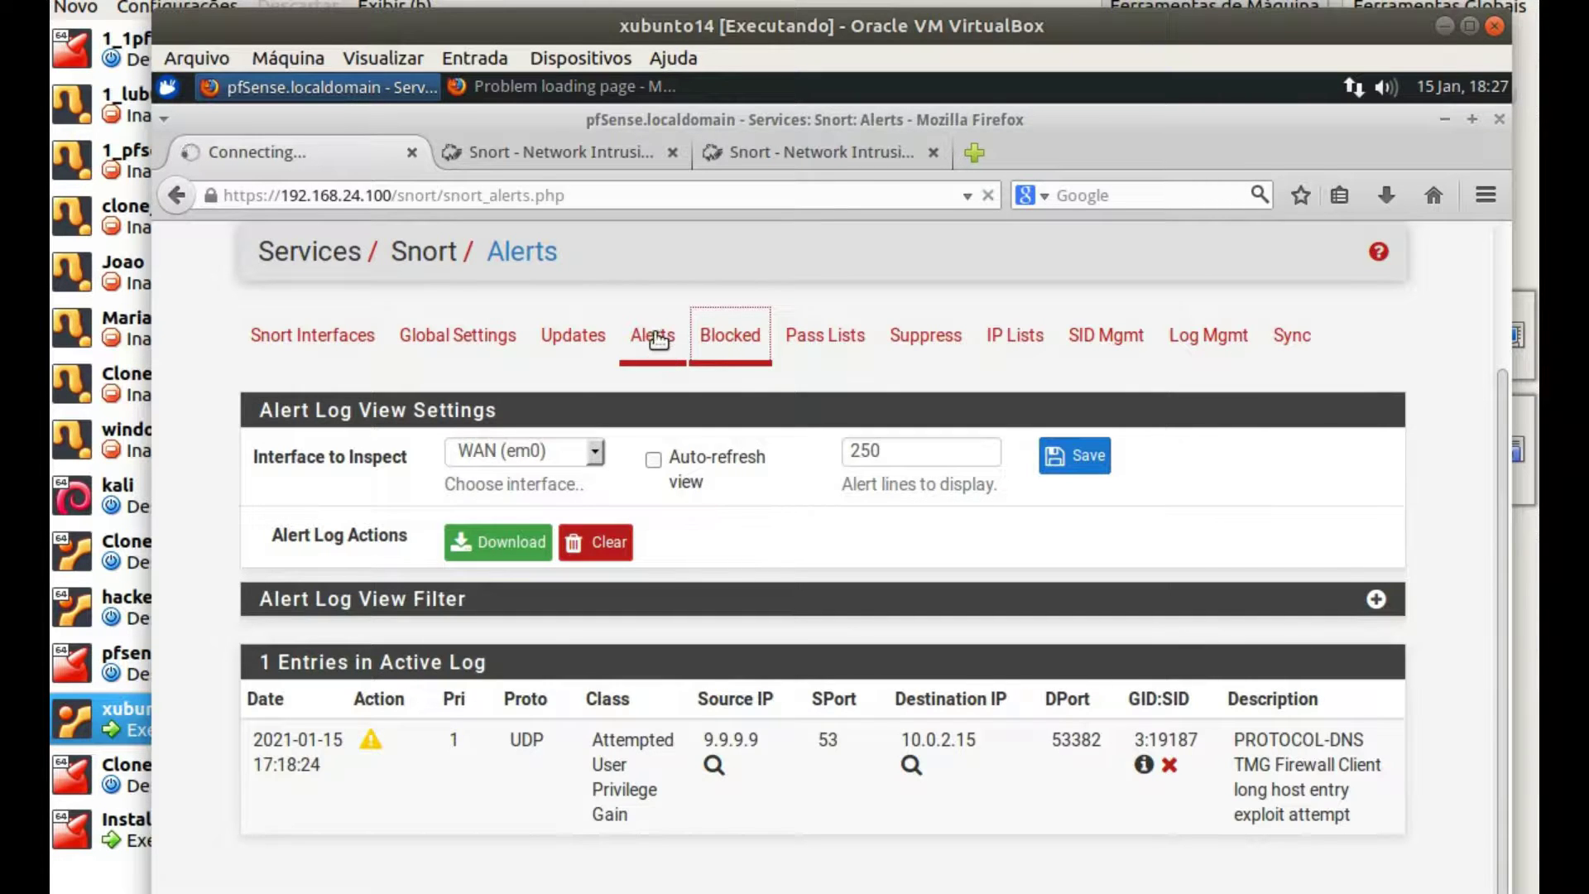
scroll(828, 518, down, 1)
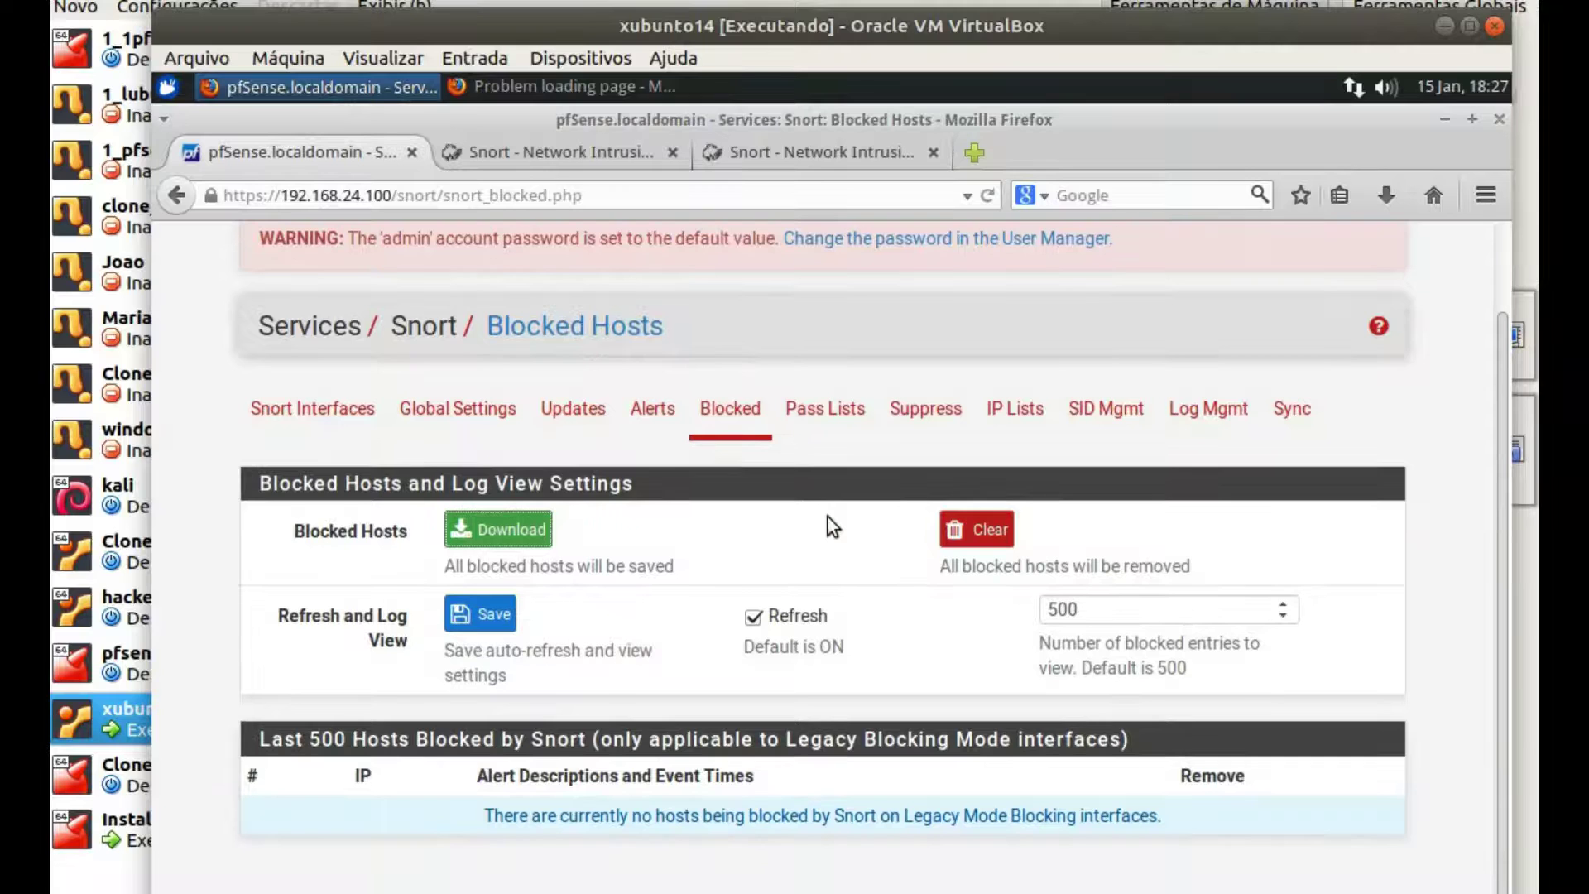
scroll(826, 529, up, 1)
click(643, 503)
scroll(812, 622, down, 2)
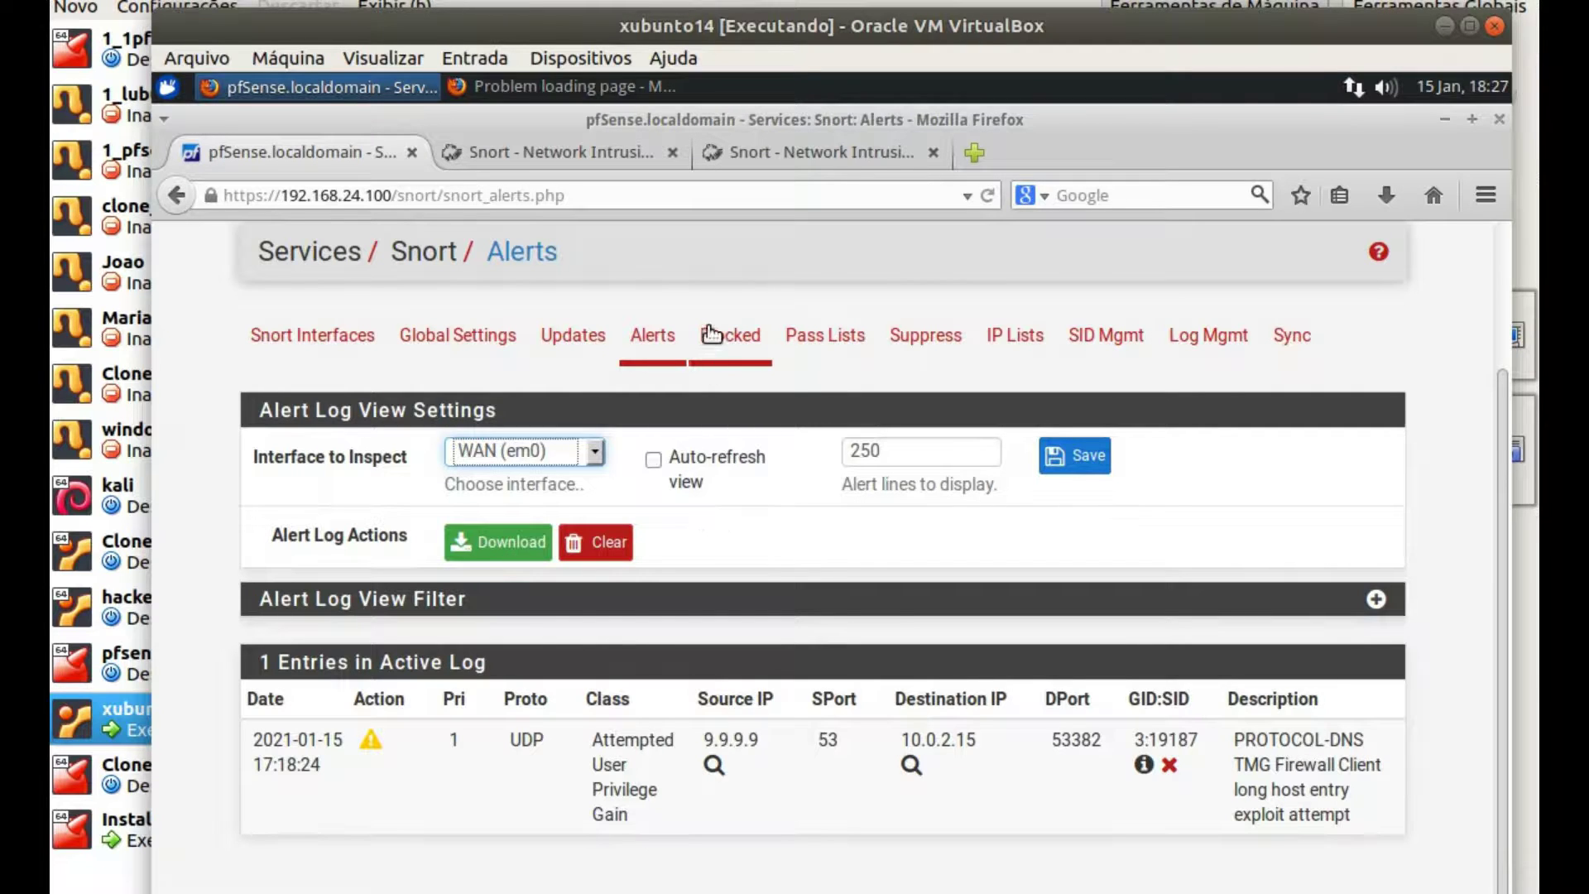
Switch the Snort alert log to LAN (em1) and review its entries for new alerts
click(593, 453)
click(554, 501)
scroll(925, 662, down, 4)
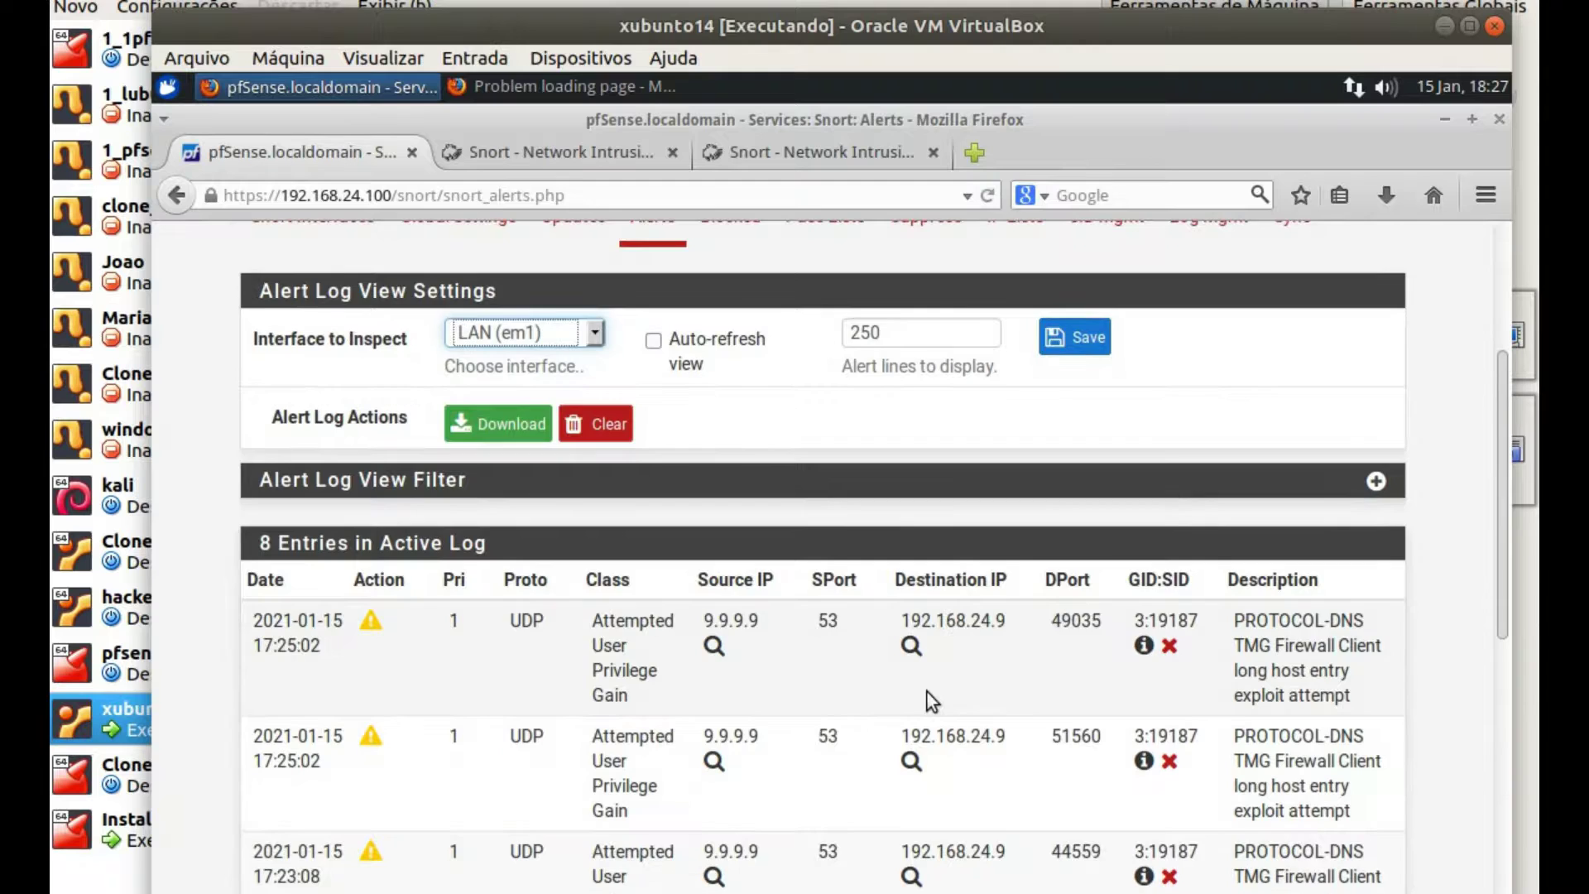
scroll(924, 687, up, 4)
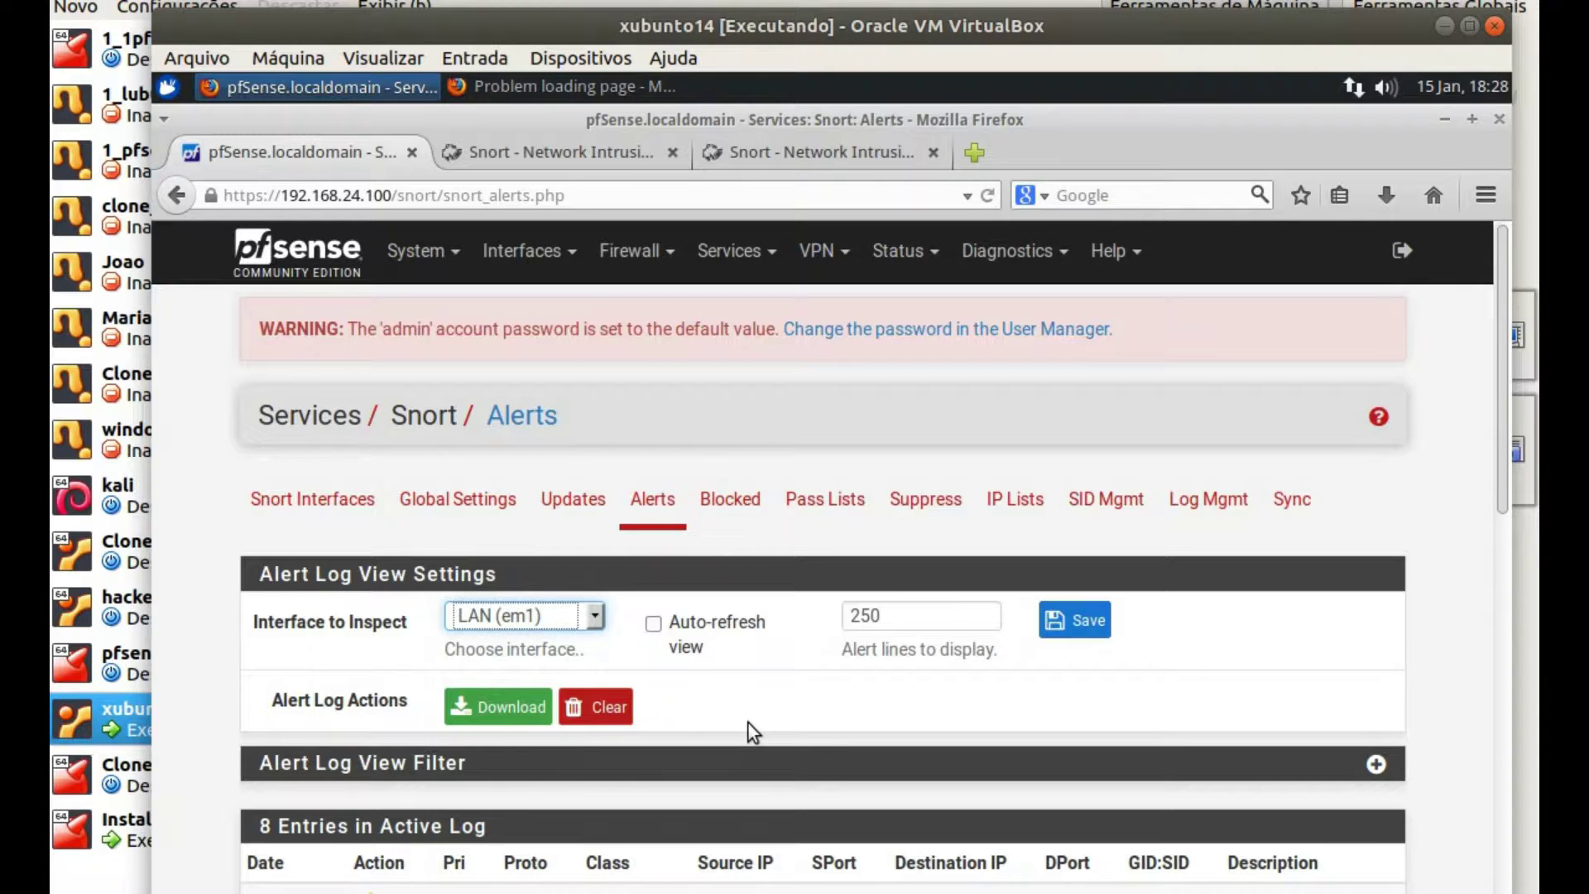
scroll(820, 707, down, 3)
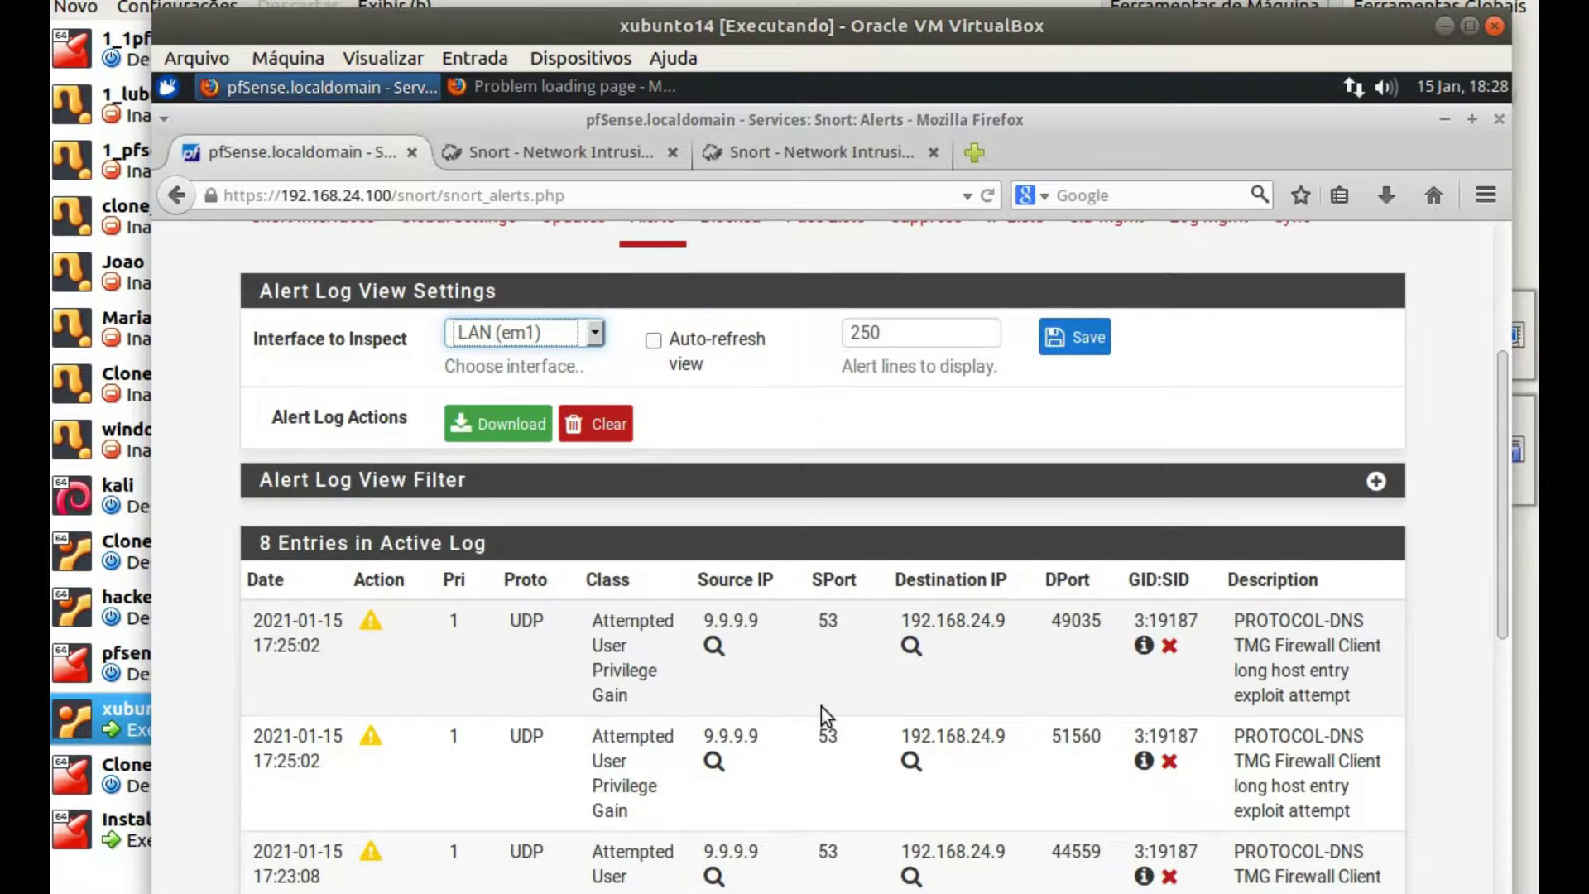
scroll(821, 706, up, 3)
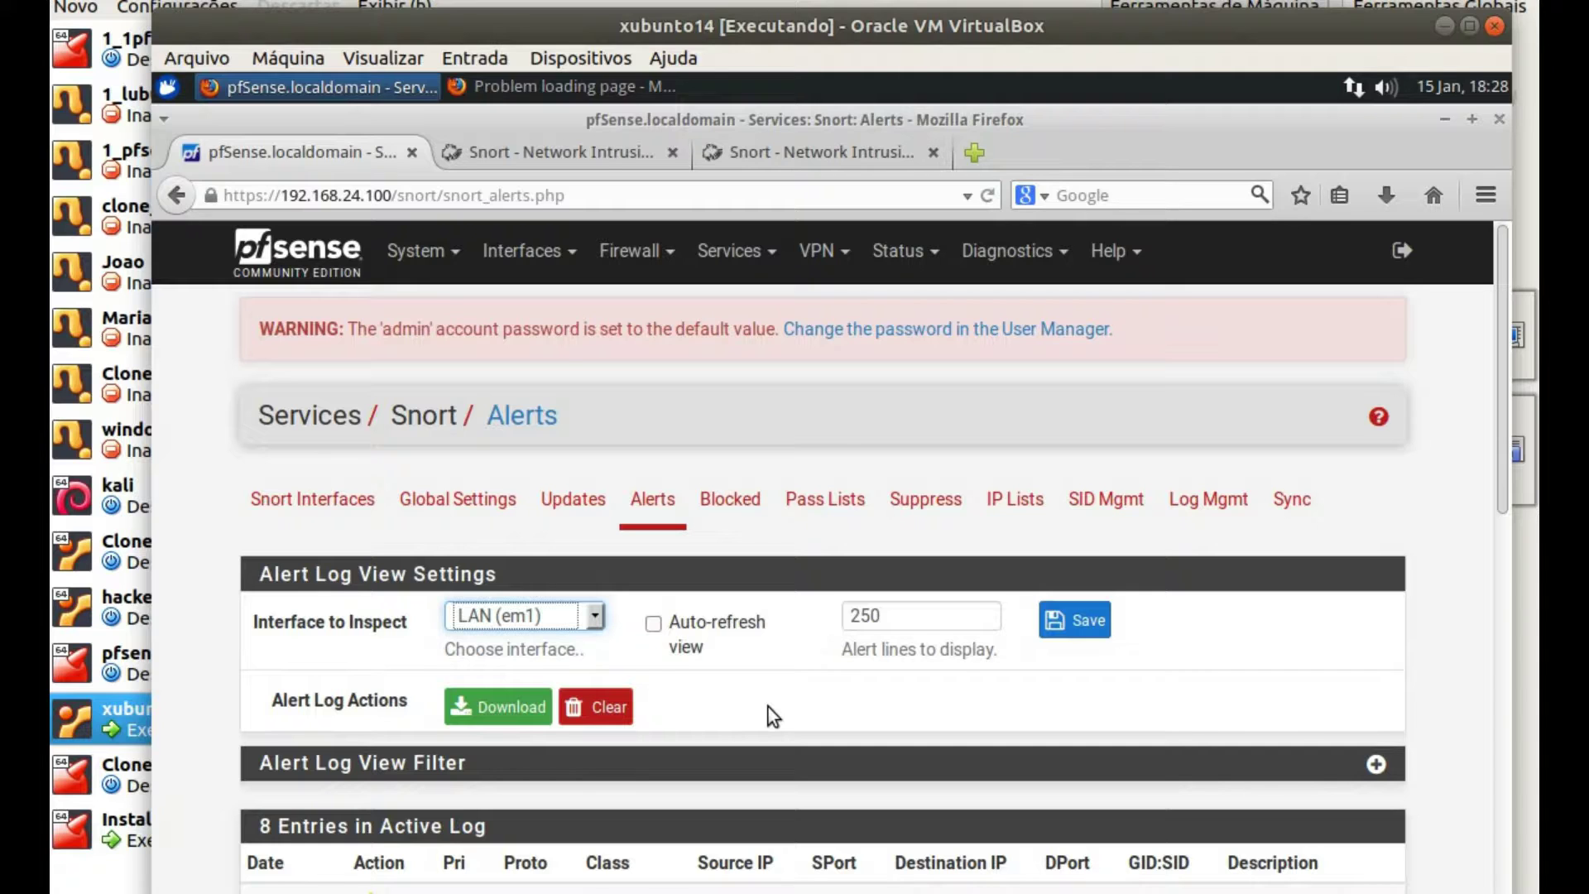
Load pfsense.org in a new browser tab
click(975, 156)
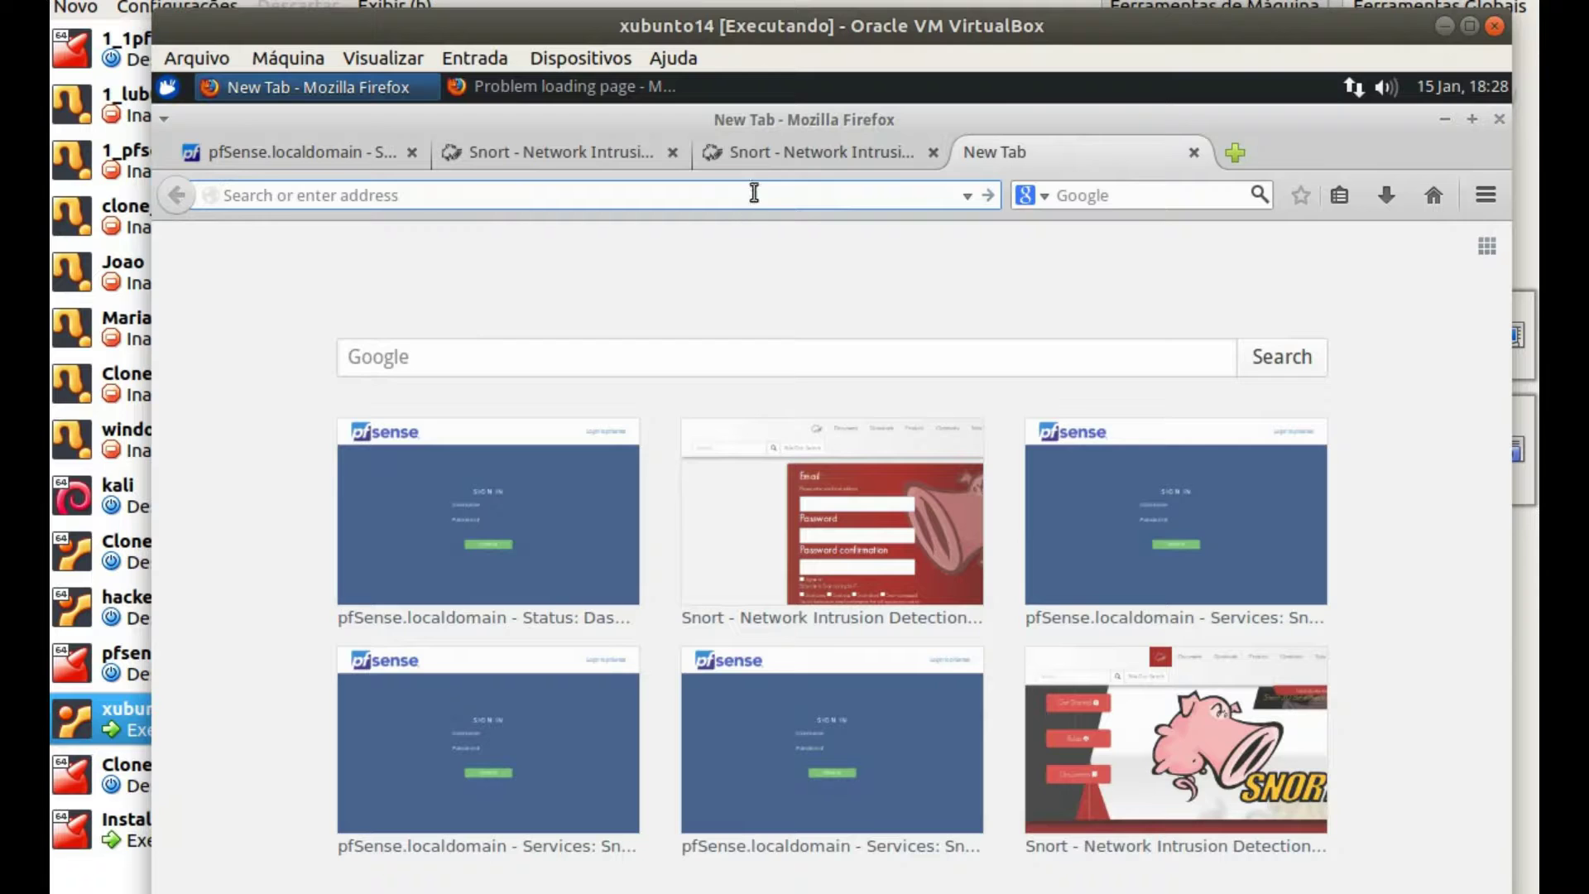
text(pfsense)
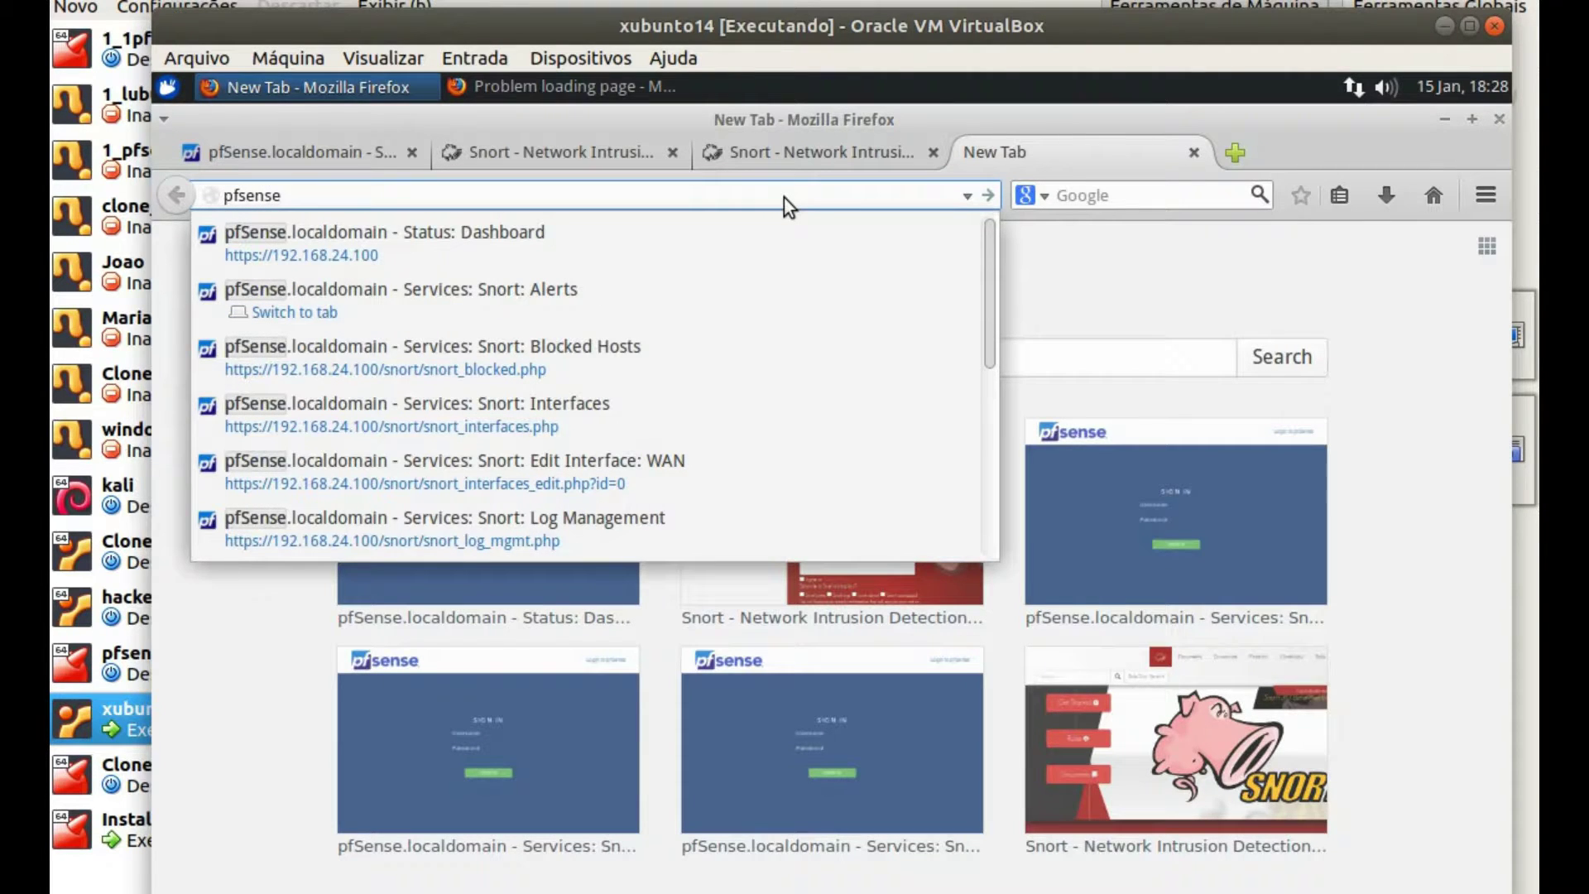
text(.org)
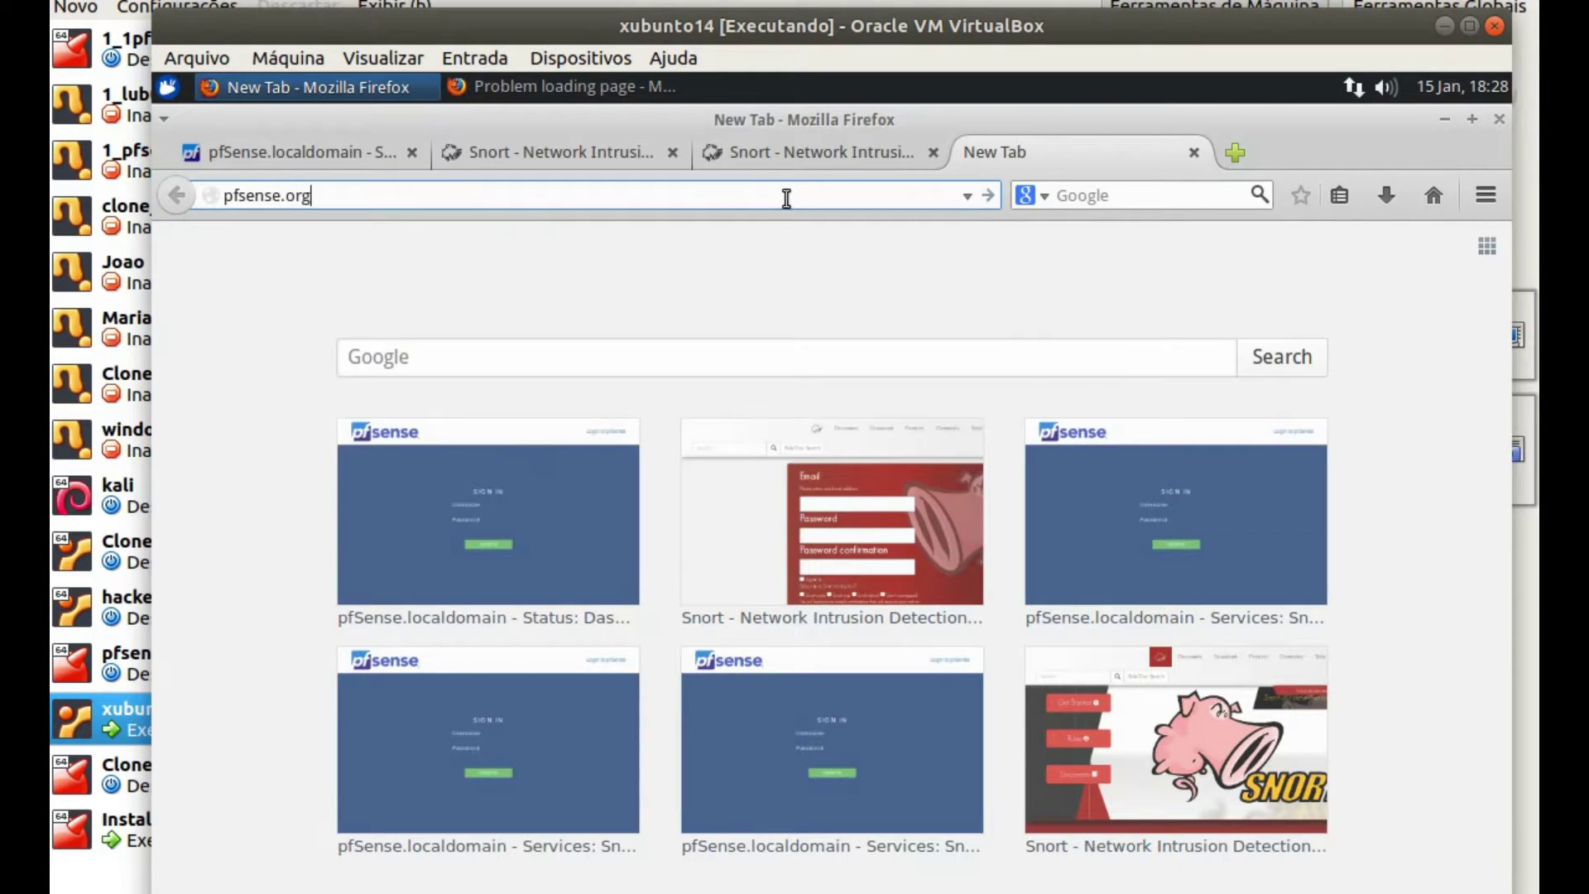
key(Return)
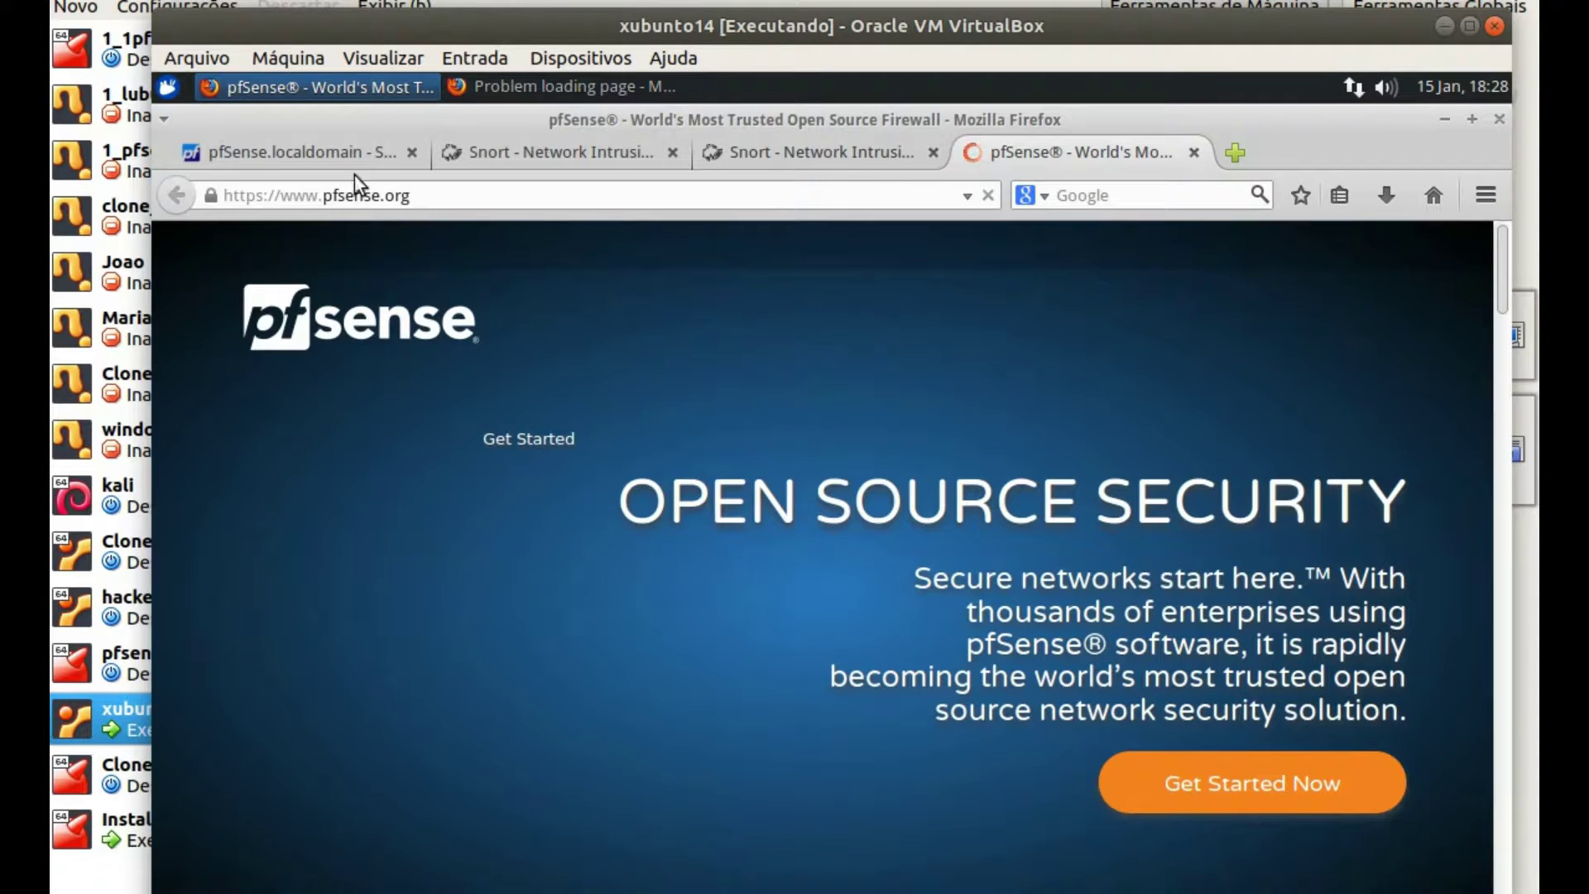
Return to the pfSense tab, reload the Snort alerts and look through the LAN (em1) log
click(293, 153)
click(658, 505)
scroll(801, 662, down, 4)
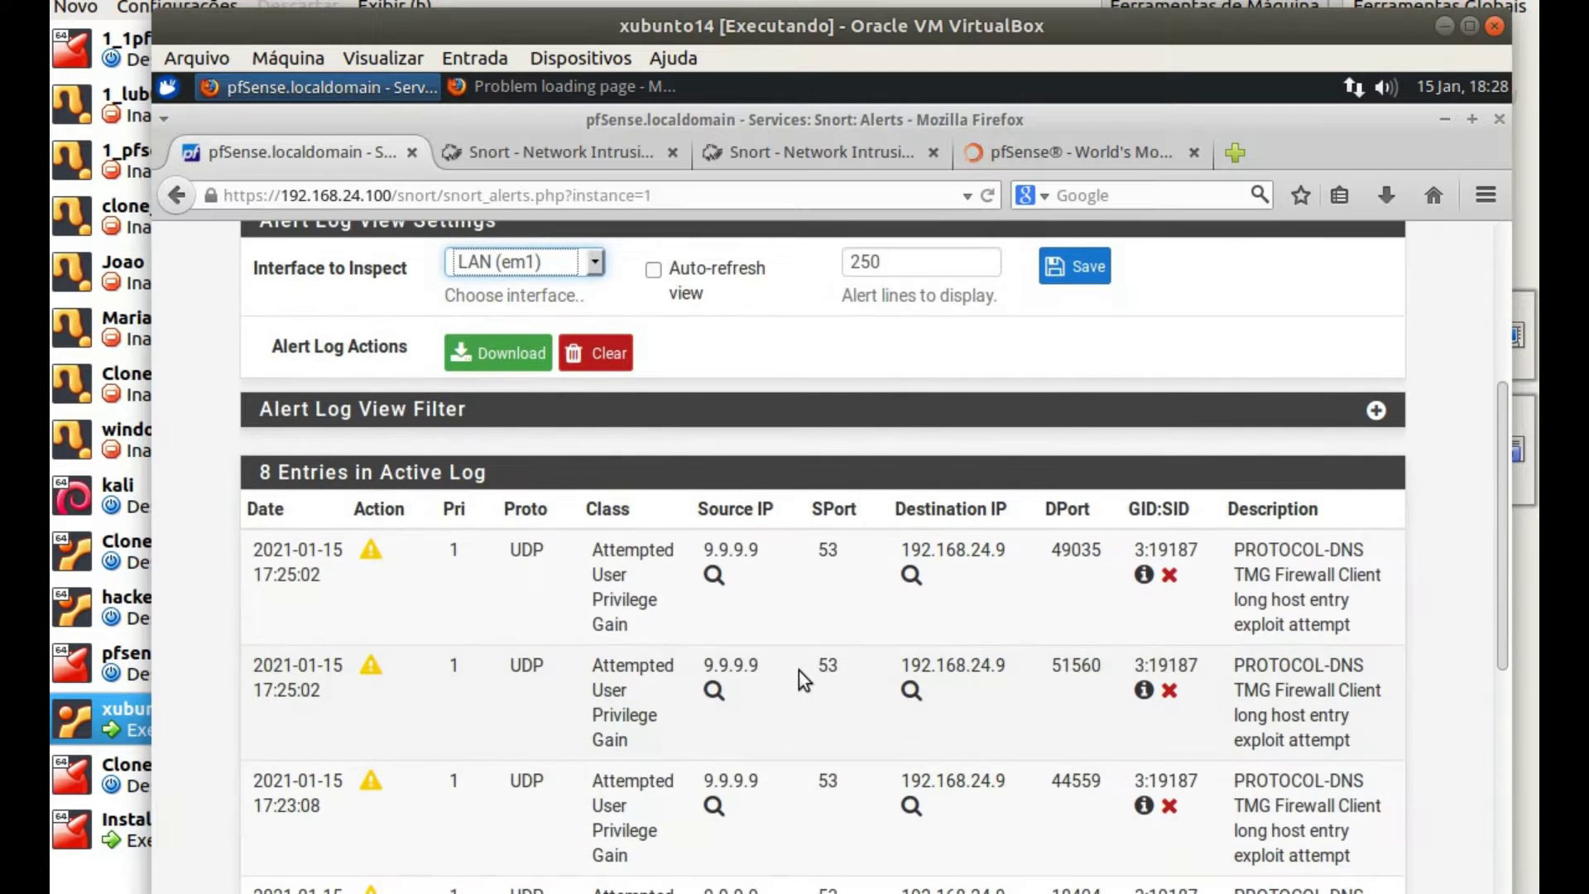
scroll(797, 672, down, 5)
scroll(786, 629, up, 7)
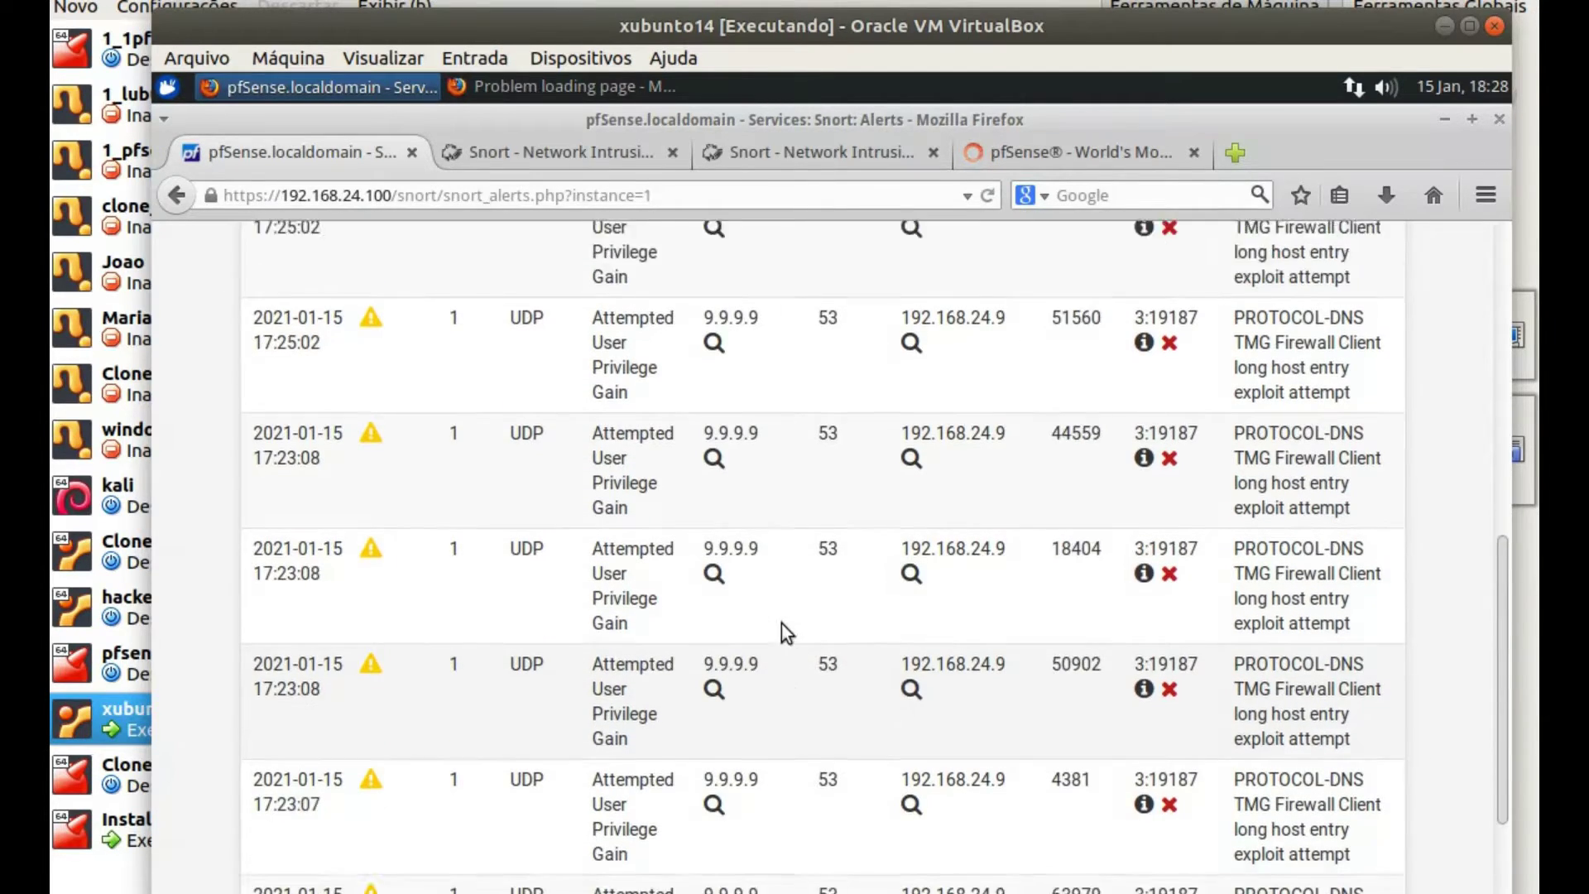
scroll(766, 555, up, 3)
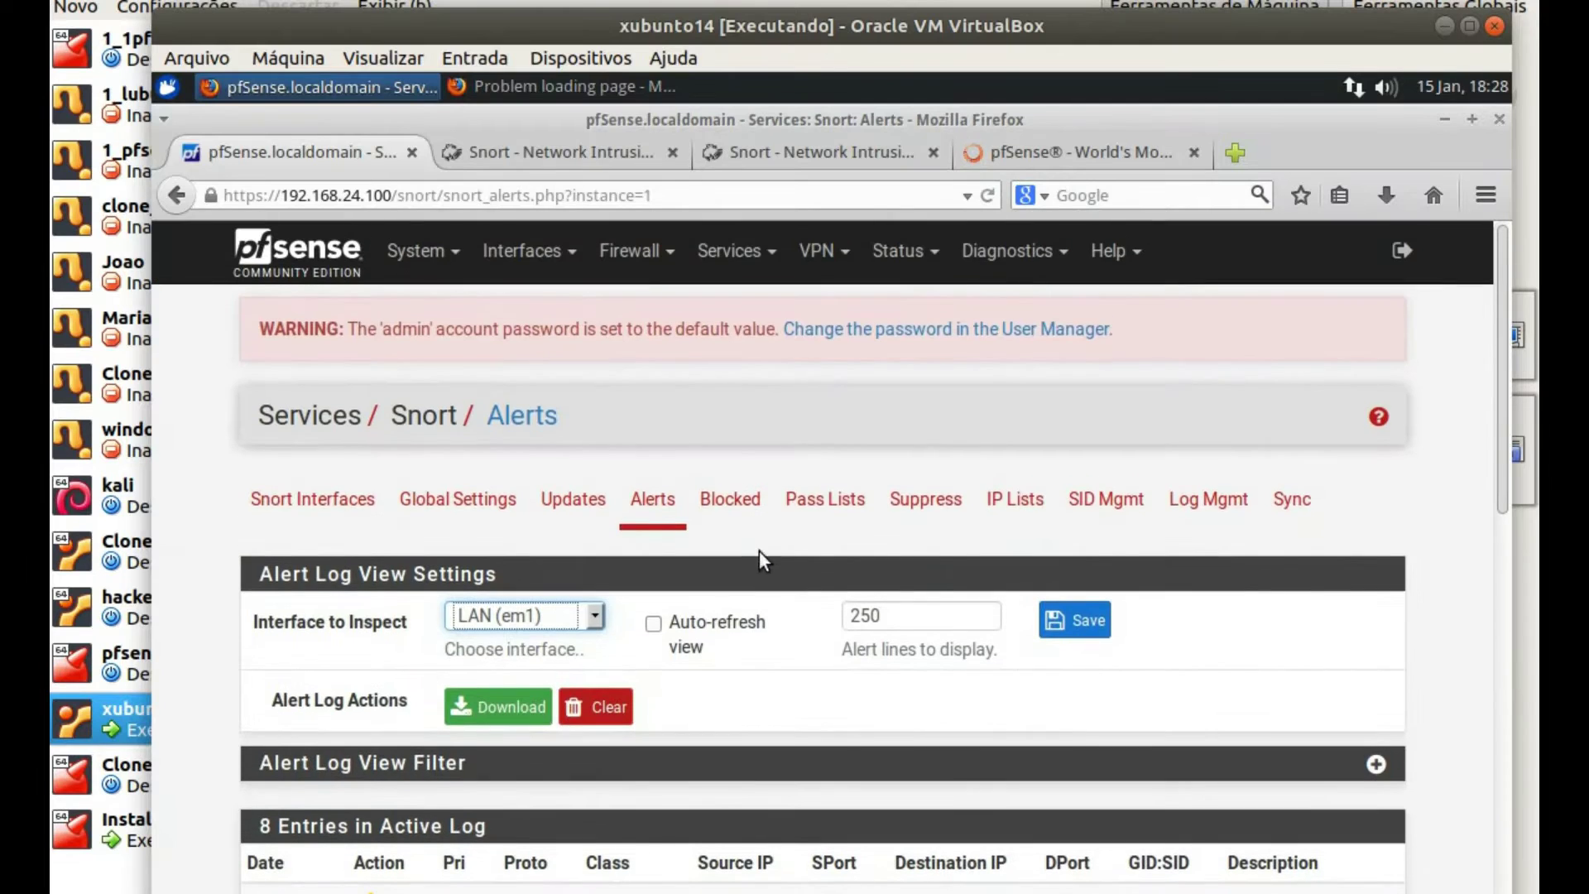
Switch the alert log to WAN (em0), check its entries and open the Snort blocked hosts page
click(593, 625)
click(574, 648)
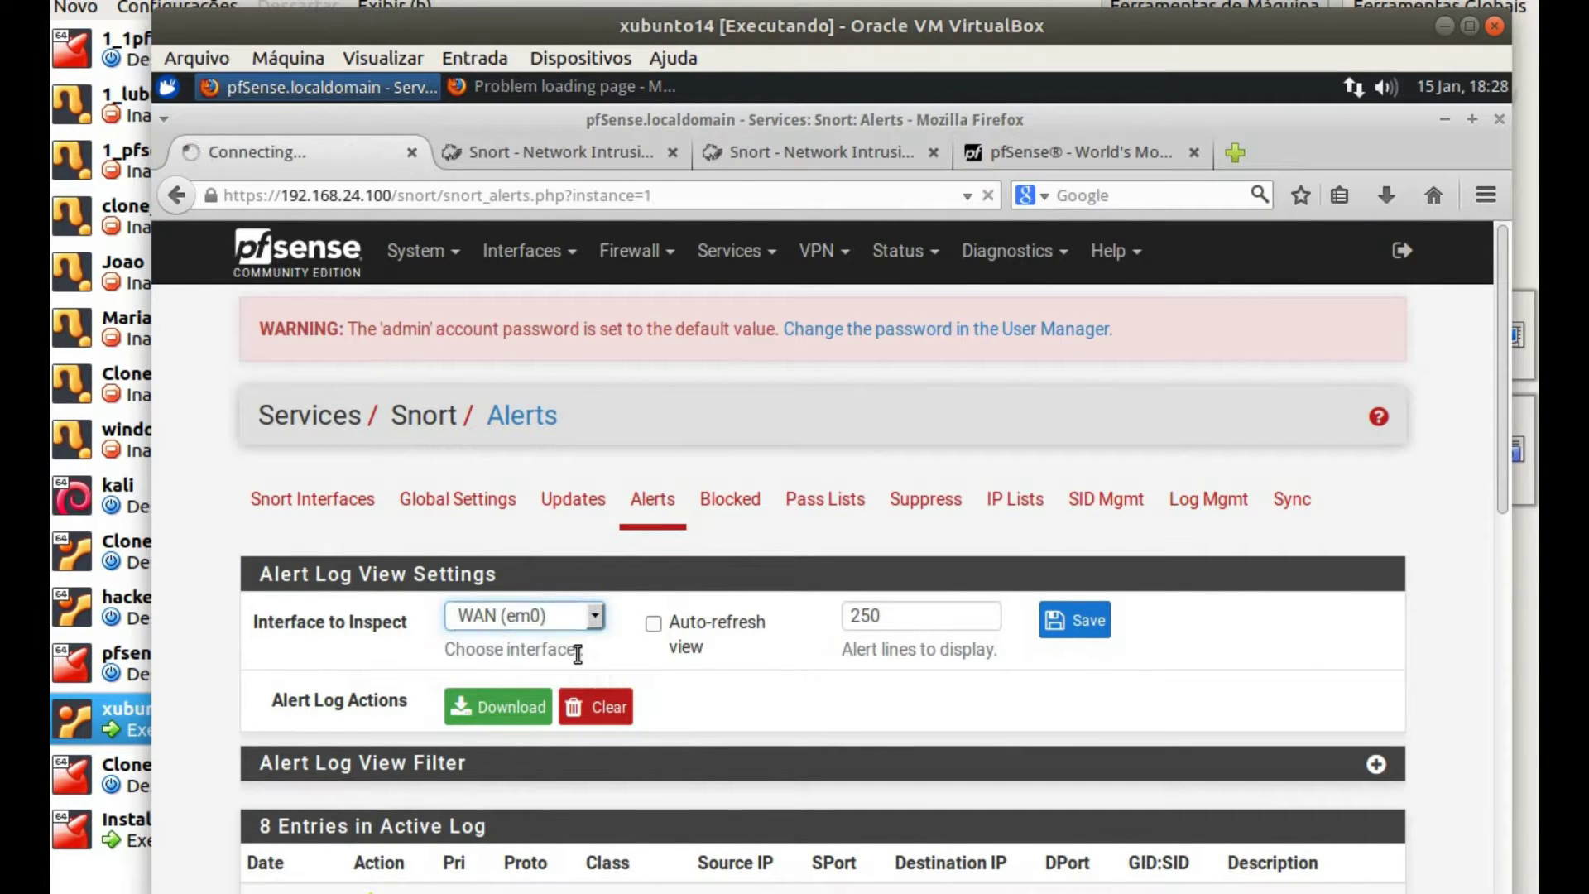
scroll(718, 668, down, 2)
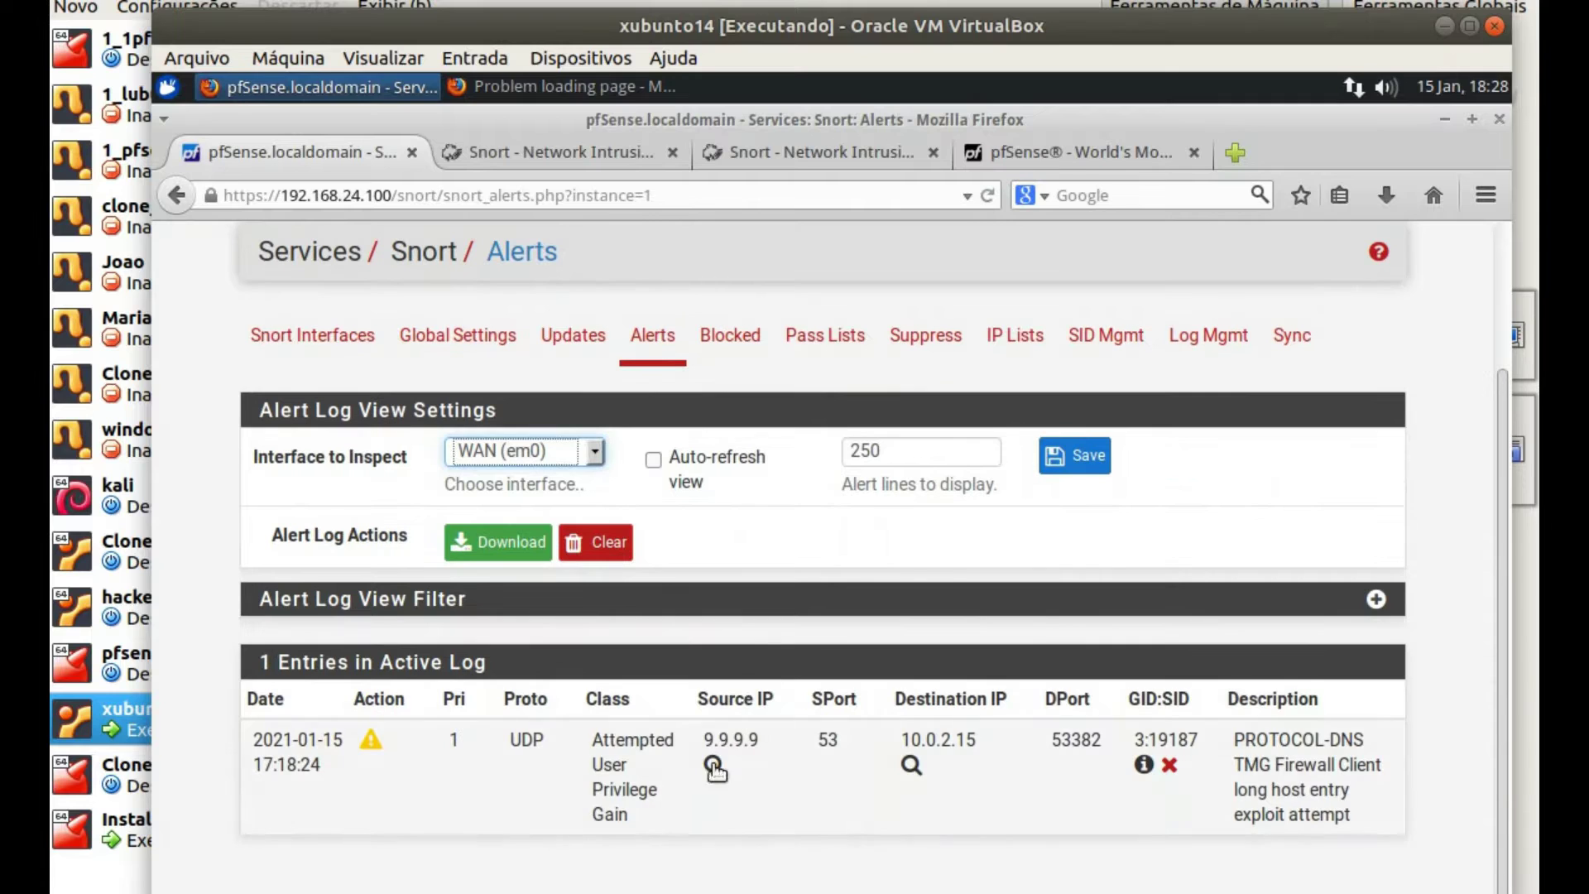
click(737, 335)
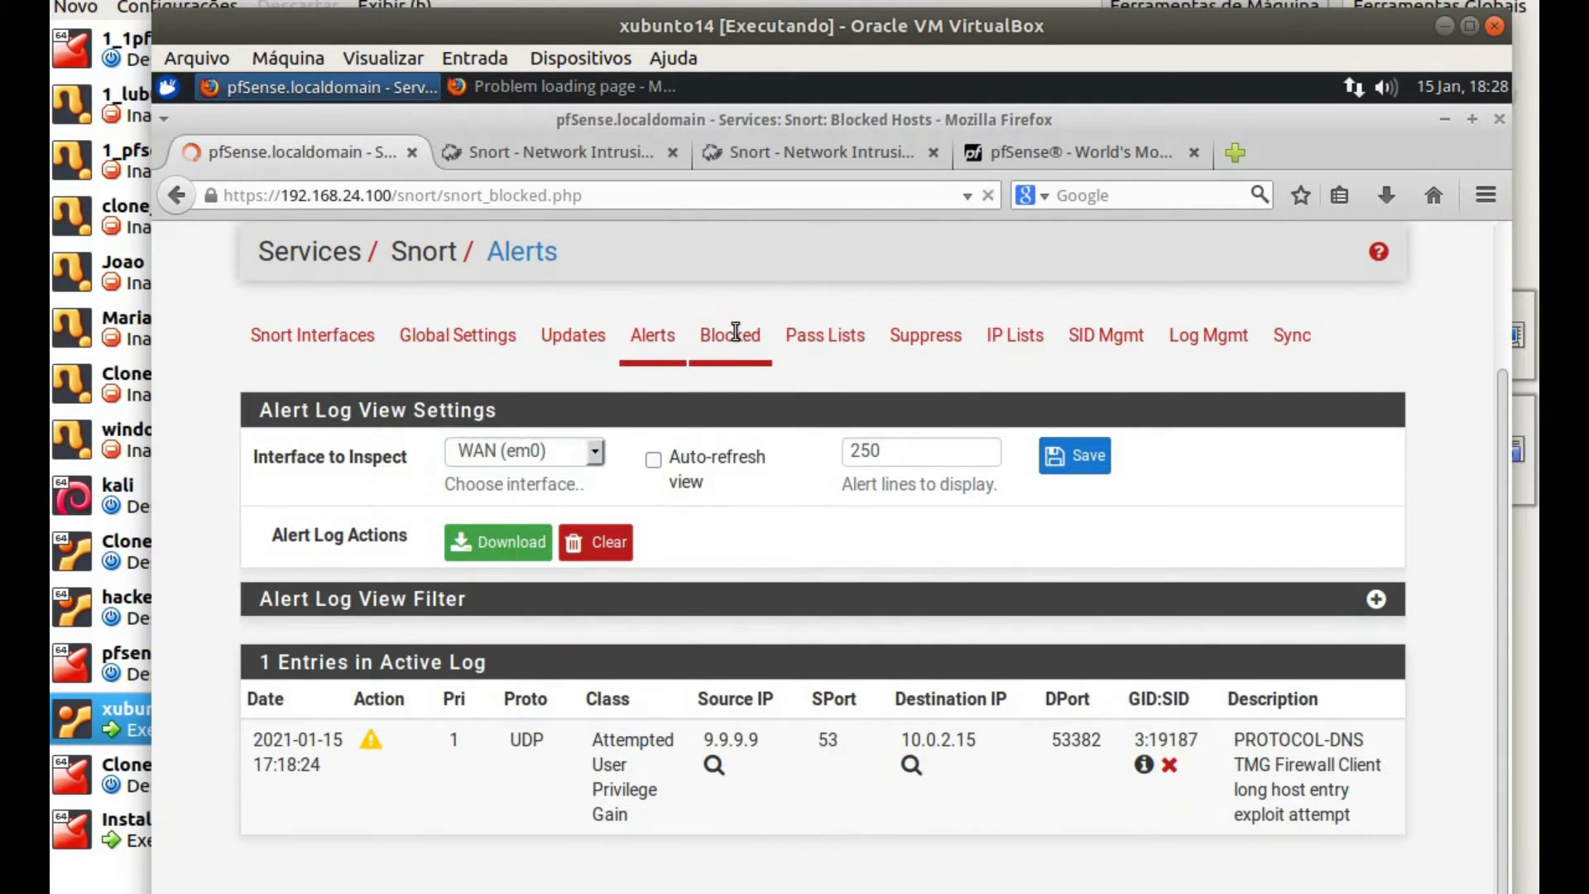